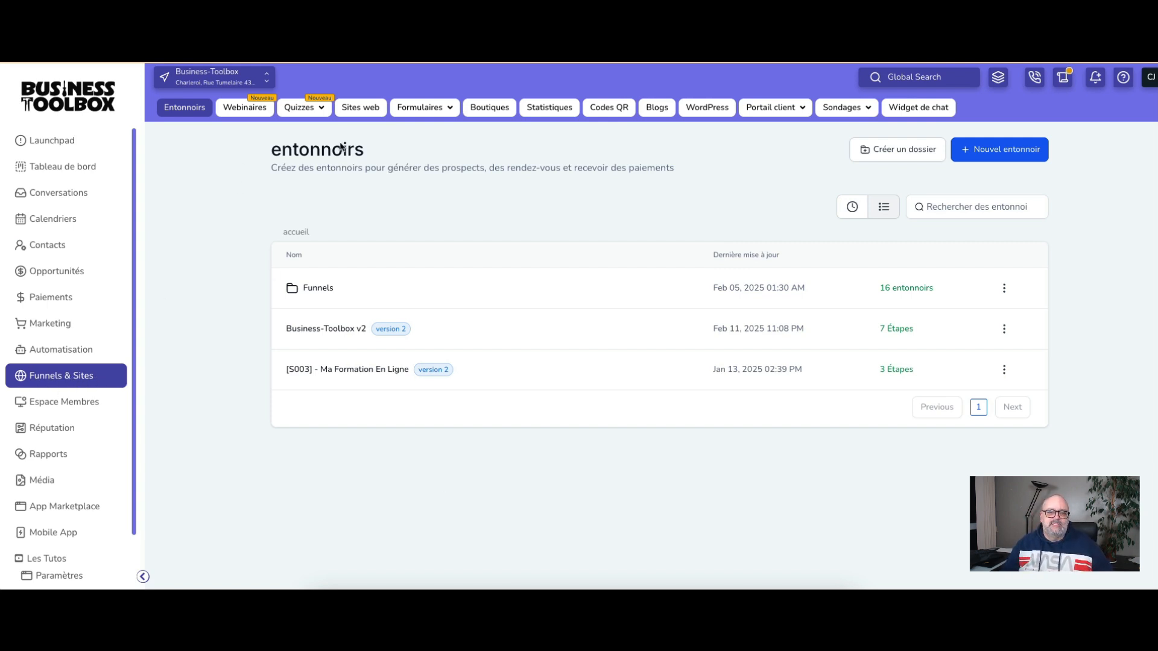
# Step: Create a new quiz in the quiz builder and add a Single Choice question to page 1
pyautogui.click(297, 109)
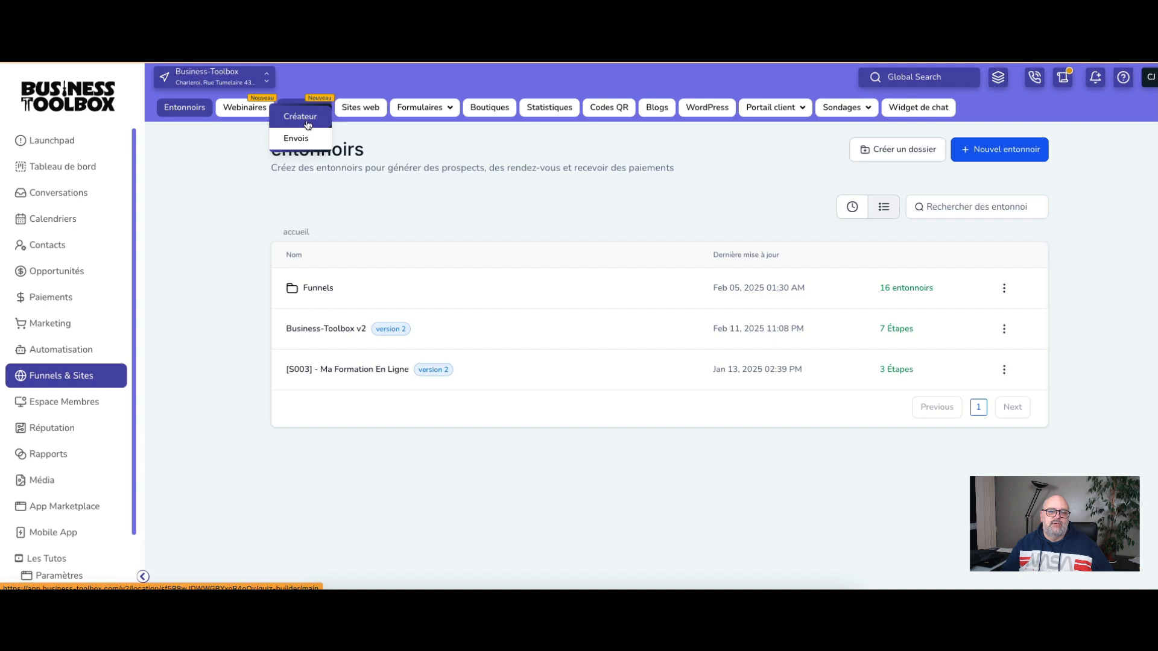
pyautogui.click(307, 124)
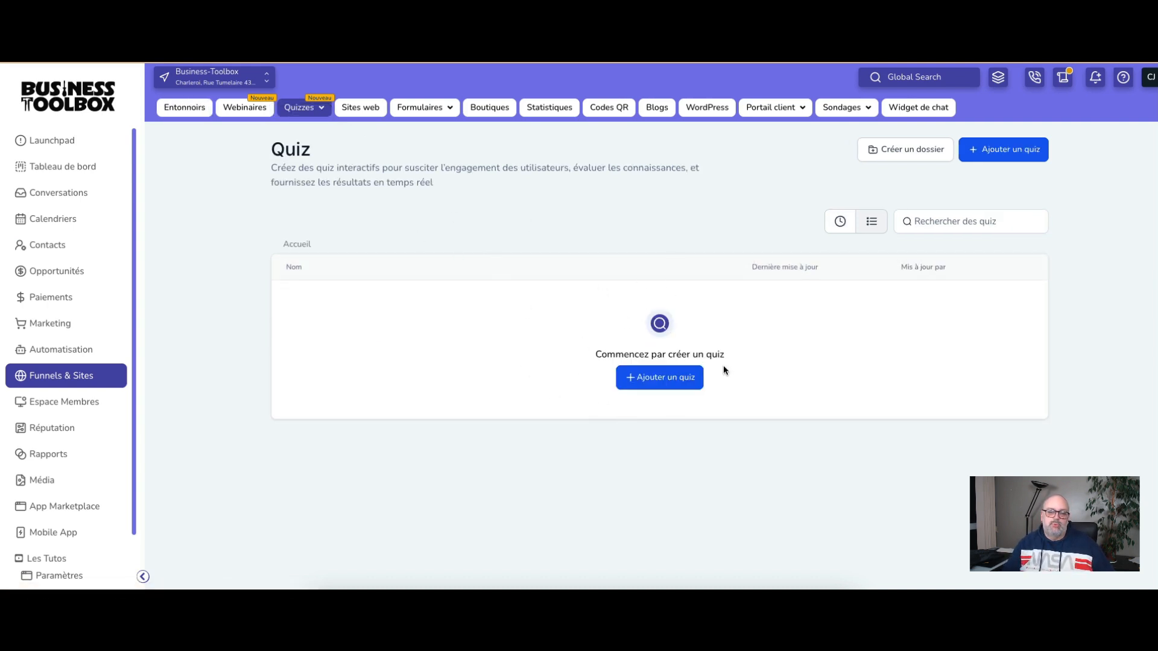
pyautogui.click(679, 382)
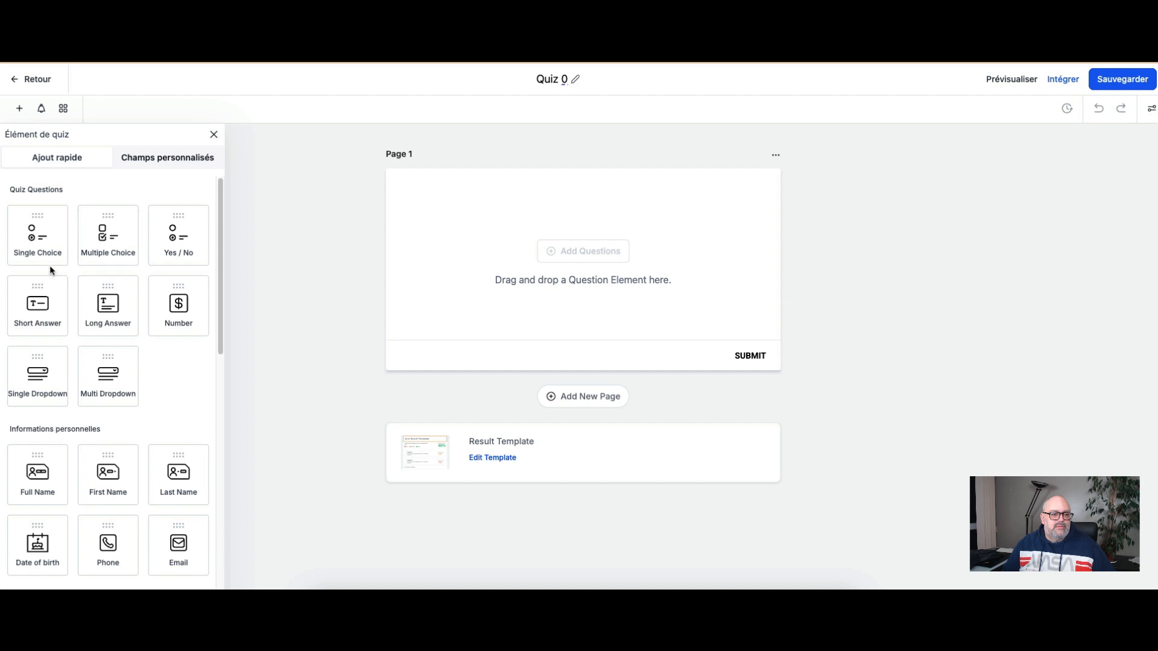
pyautogui.moveTo(40, 242); pyautogui.dragTo(653, 274)
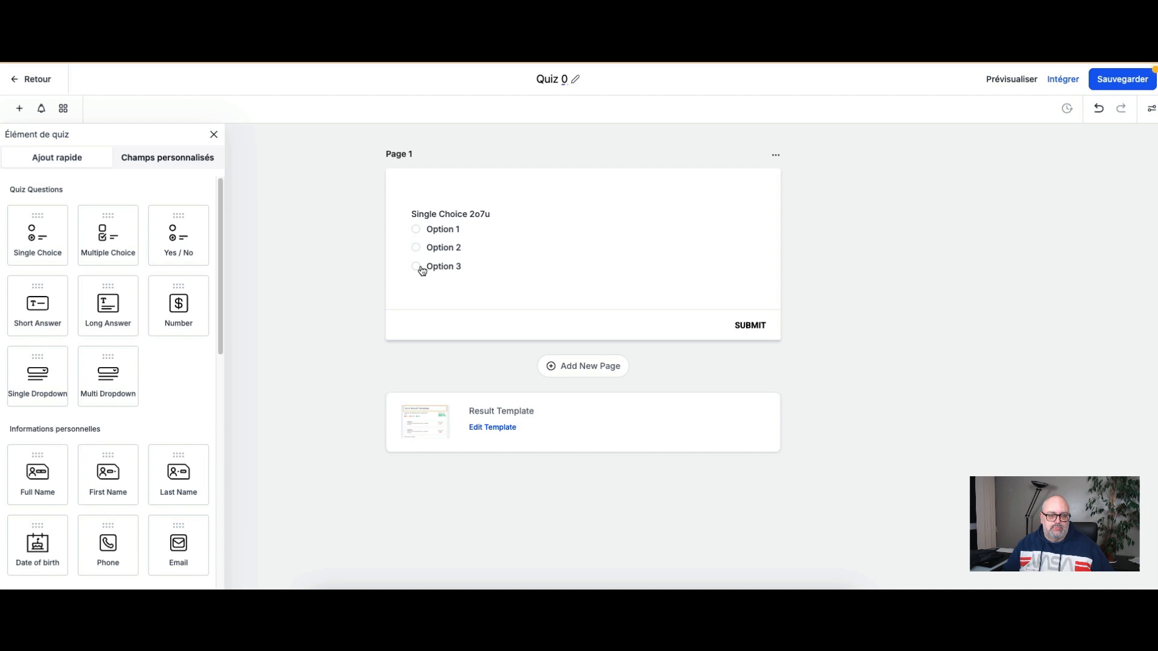
# Step: Add a second page to the quiz, place a Multiple Choice question on it and select that question
pyautogui.click(571, 366)
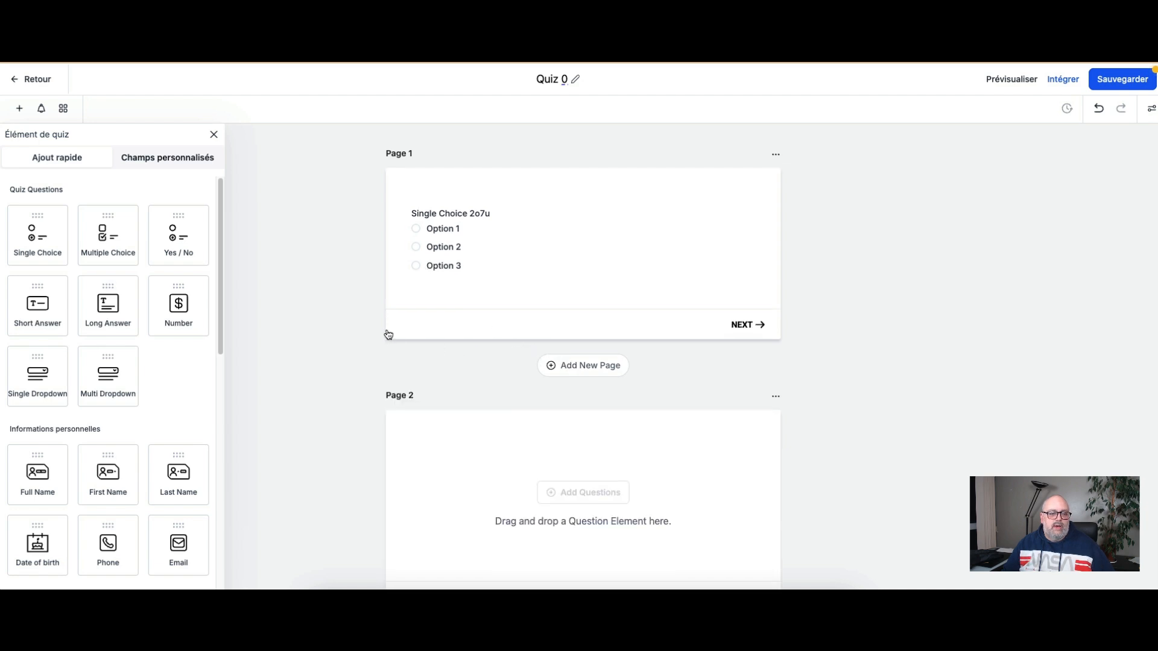
pyautogui.moveTo(108, 236); pyautogui.dragTo(565, 484)
pyautogui.scroll(-2, 752, 436)
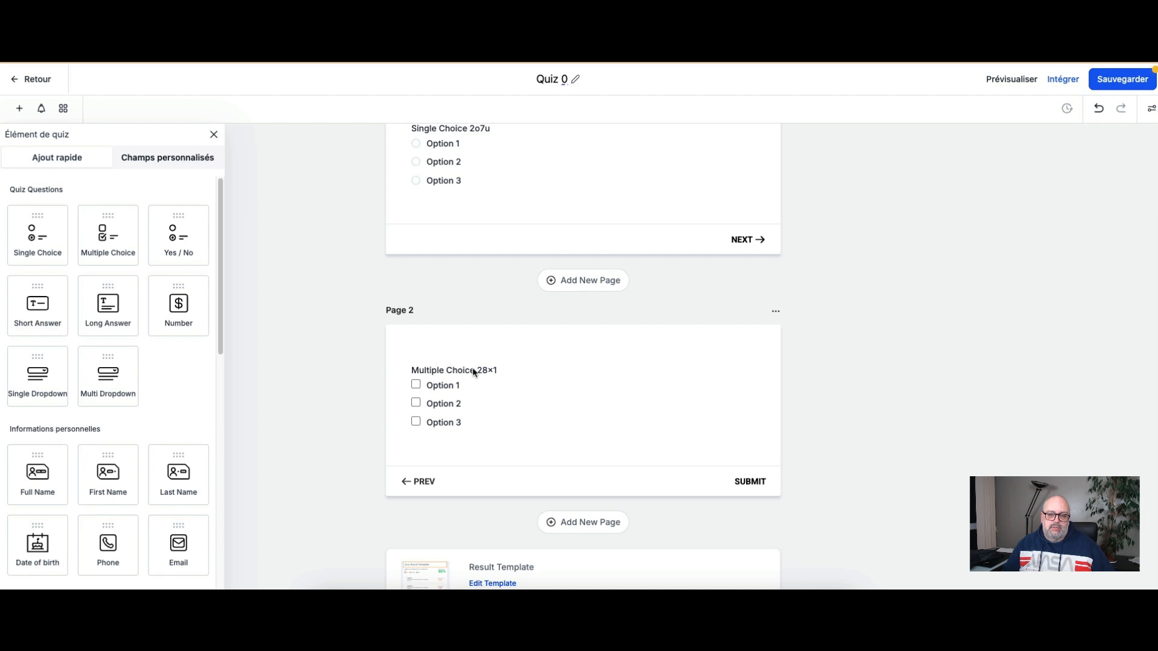
pyautogui.click(416, 389)
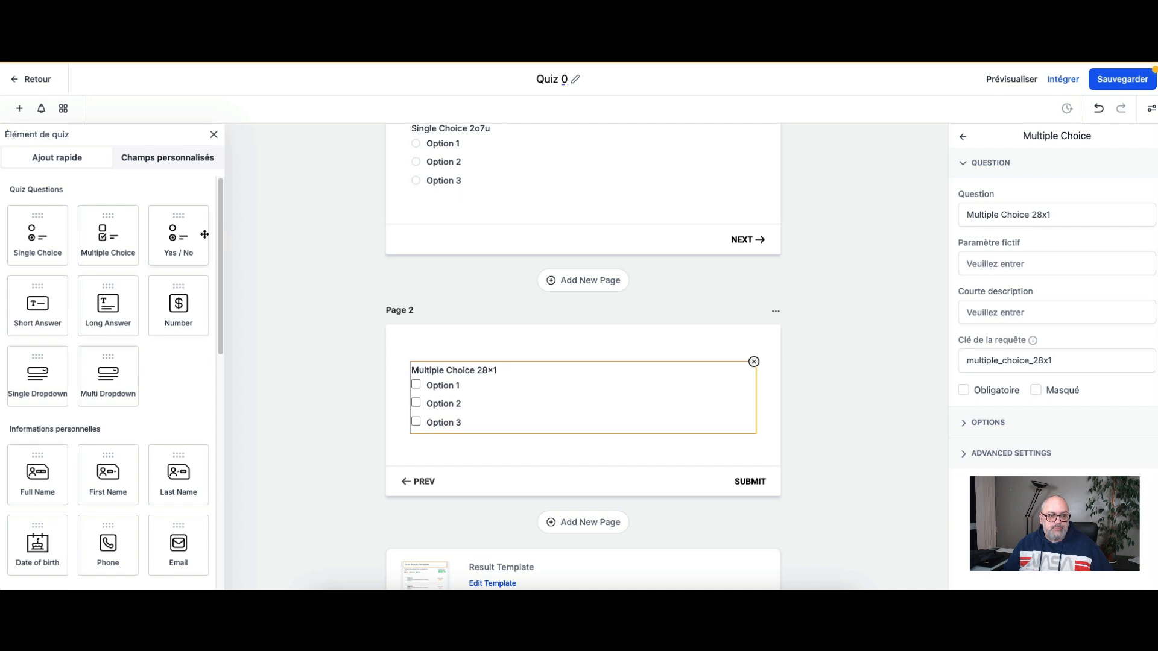
# Step: Add a third page to the quiz and place a Yes / No question on it
pyautogui.scroll(-1, 473, 392)
pyautogui.click(581, 507)
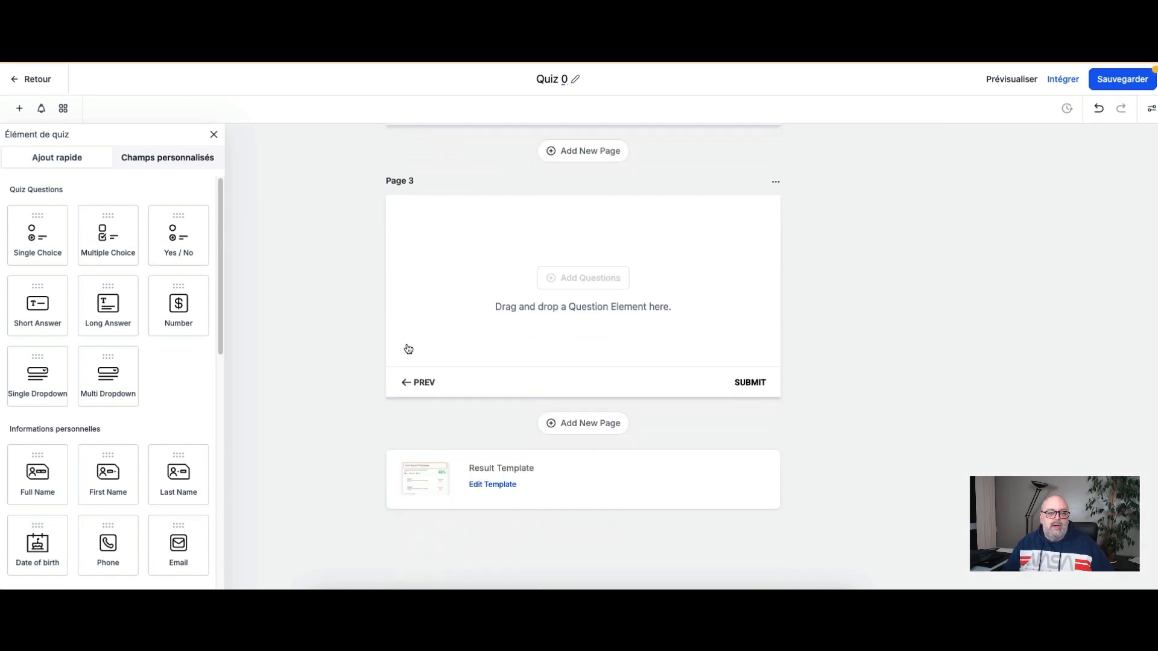
pyautogui.moveTo(184, 244); pyautogui.dragTo(537, 315)
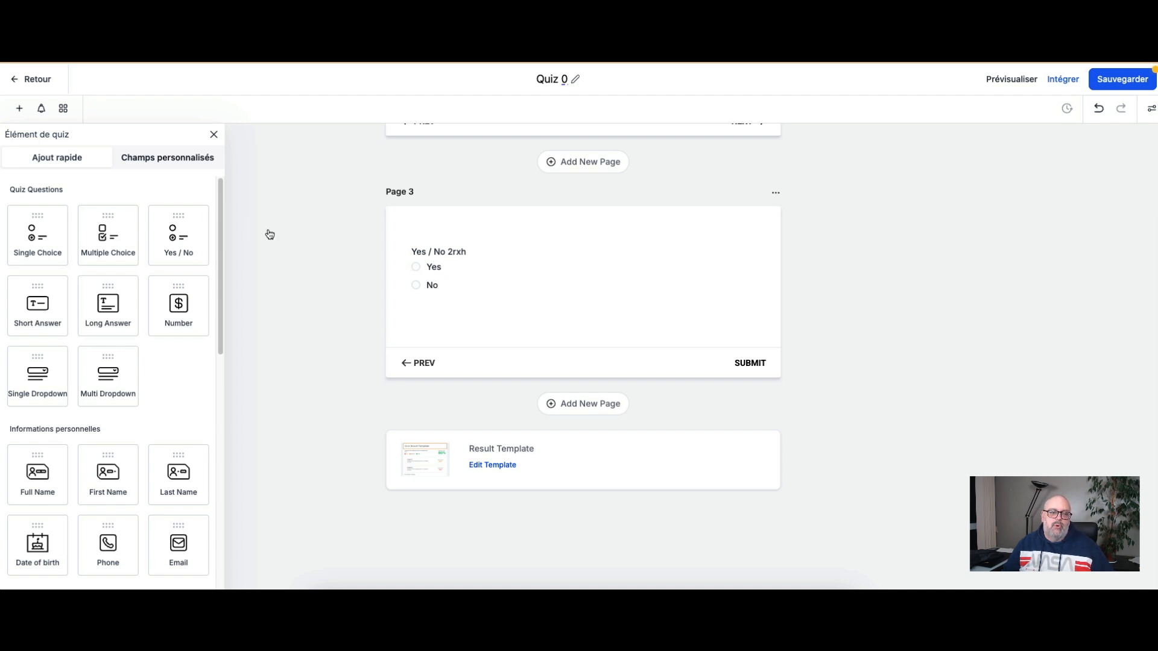
# Step: Examine the settings of the Single Choice question on page 1, including each answer option's category, score and jump setting
pyautogui.scroll(6, 541, 307)
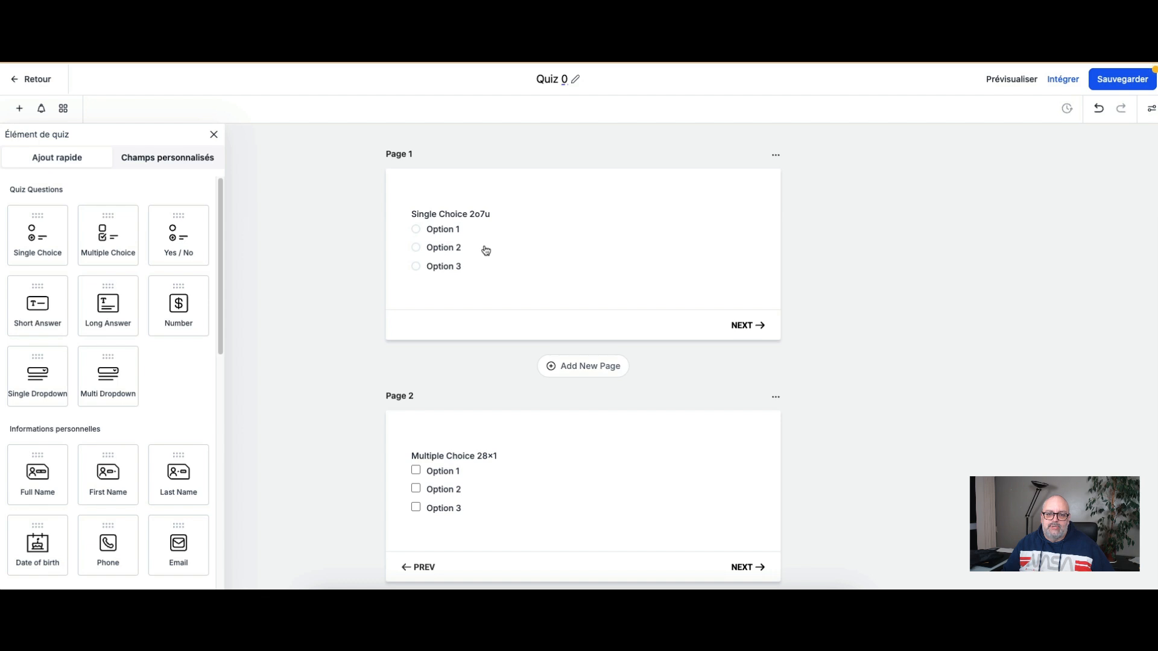
pyautogui.click(486, 250)
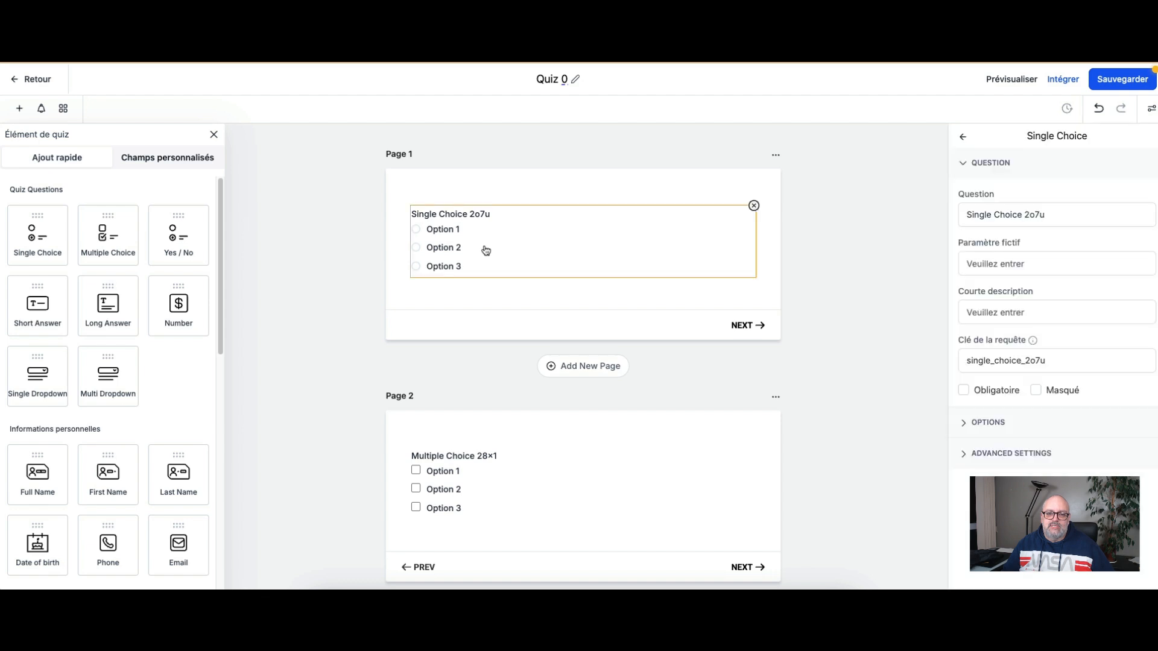
pyautogui.click(487, 477)
pyautogui.click(493, 247)
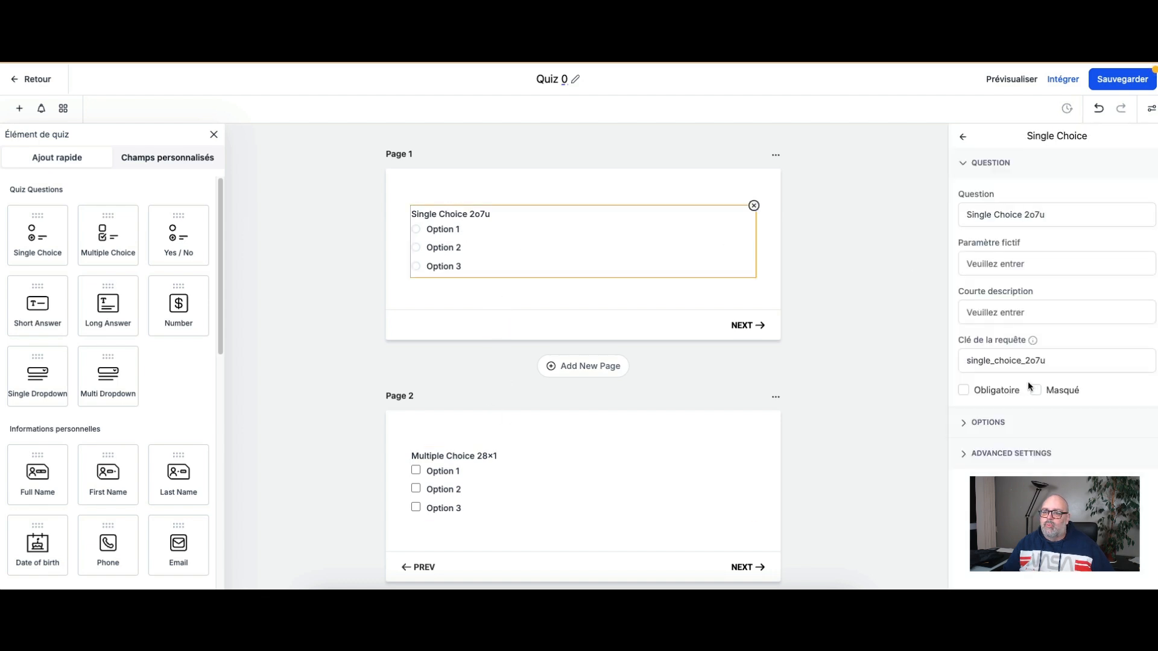
pyautogui.click(1036, 415)
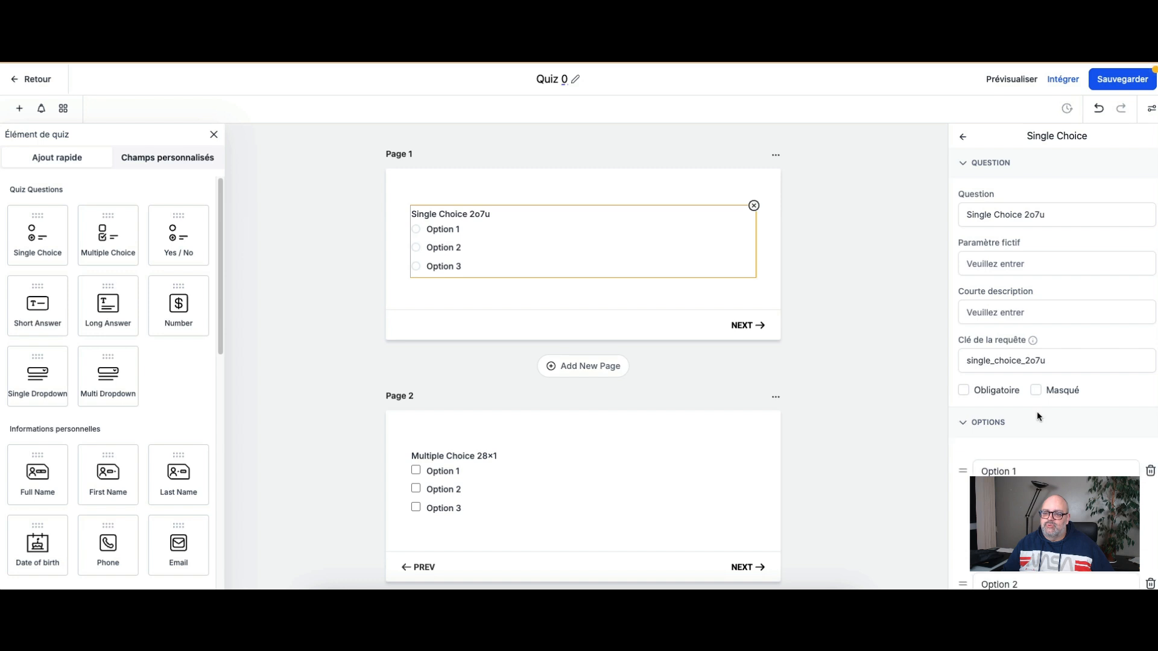
pyautogui.scroll(-5, 1036, 411)
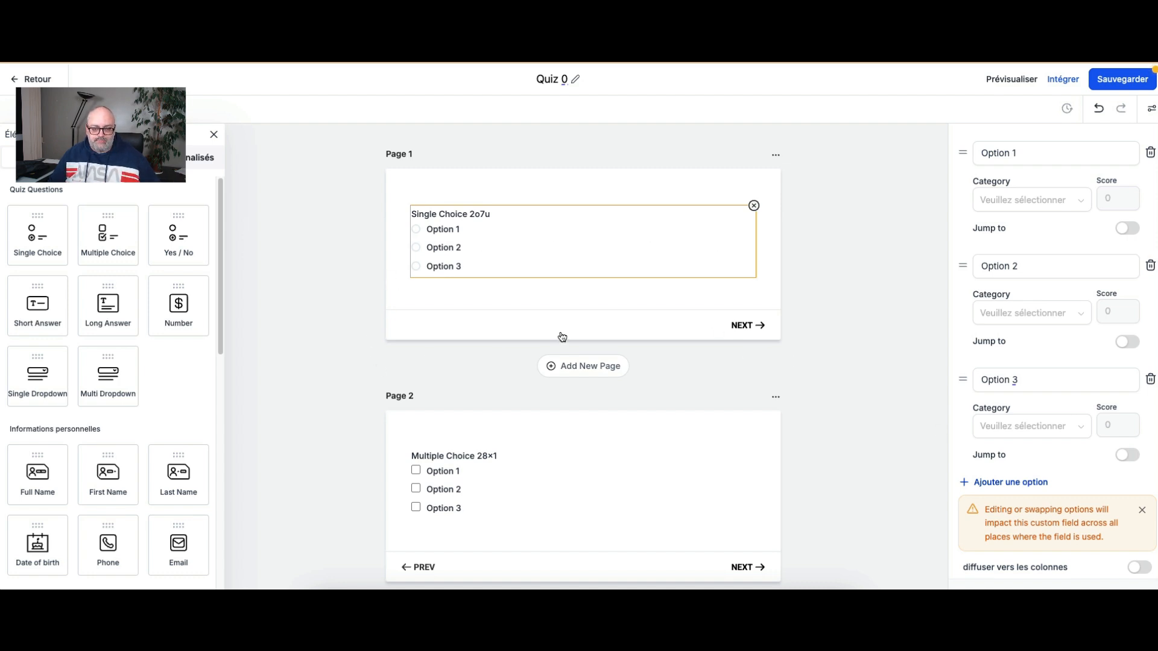
# Step: Add a fourth page to the quiz and place a Short Answer question on it
pyautogui.scroll(-7, 560, 336)
pyautogui.click(599, 409)
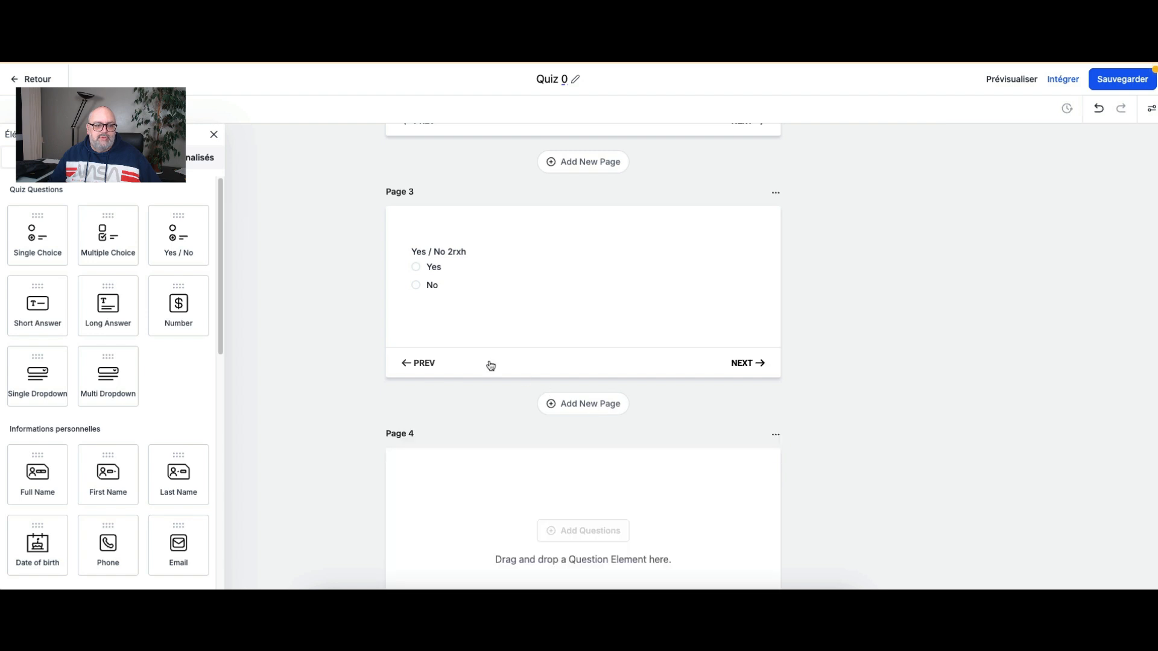
pyautogui.scroll(-2, 214, 313)
pyautogui.moveTo(68, 250); pyautogui.dragTo(615, 499)
pyautogui.scroll(-3, 856, 425)
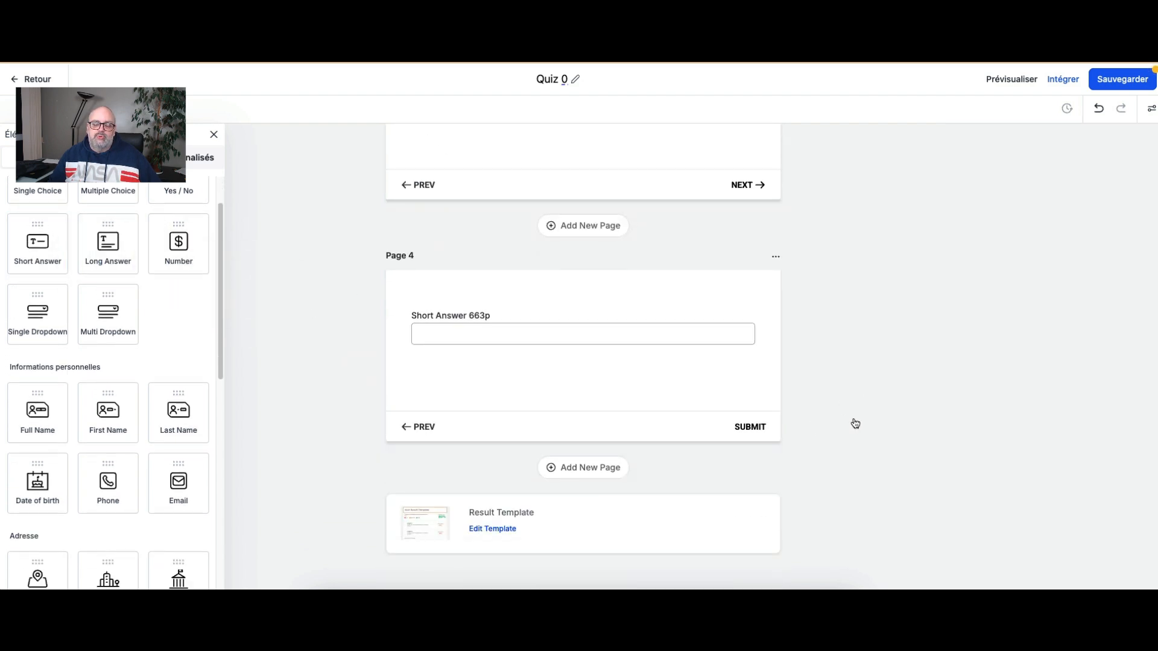
# Step: Add a Long Answer question below the Short Answer question on page 4 and open its settings
pyautogui.click(523, 329)
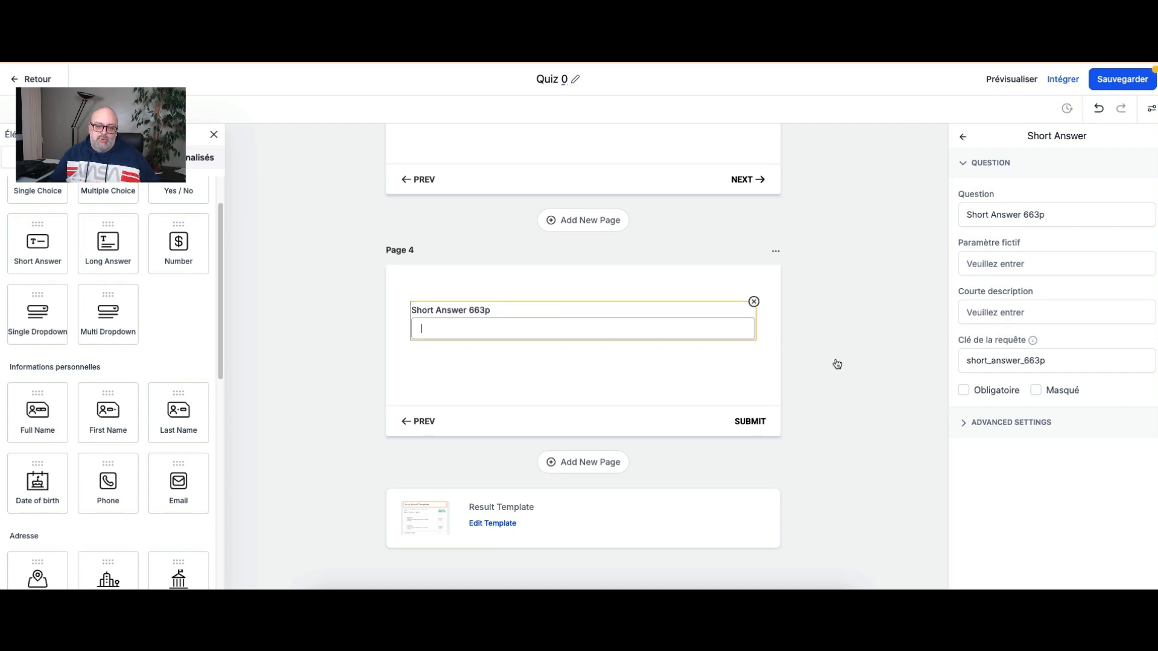
pyautogui.scroll(-1, 631, 358)
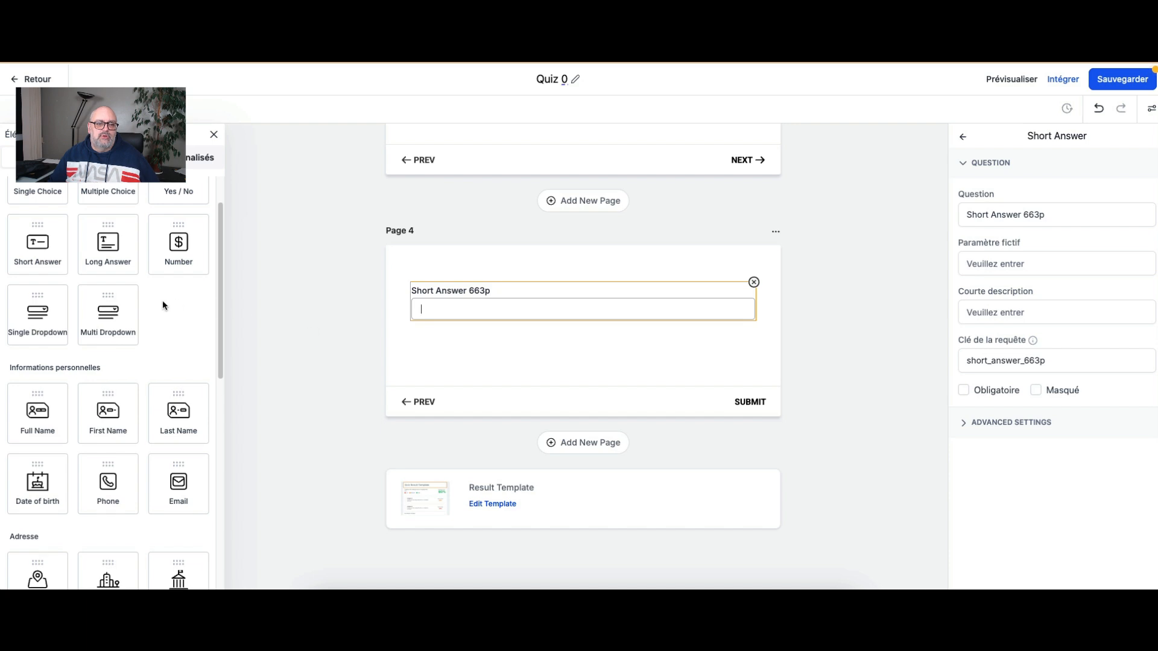
pyautogui.scroll(1, 164, 304)
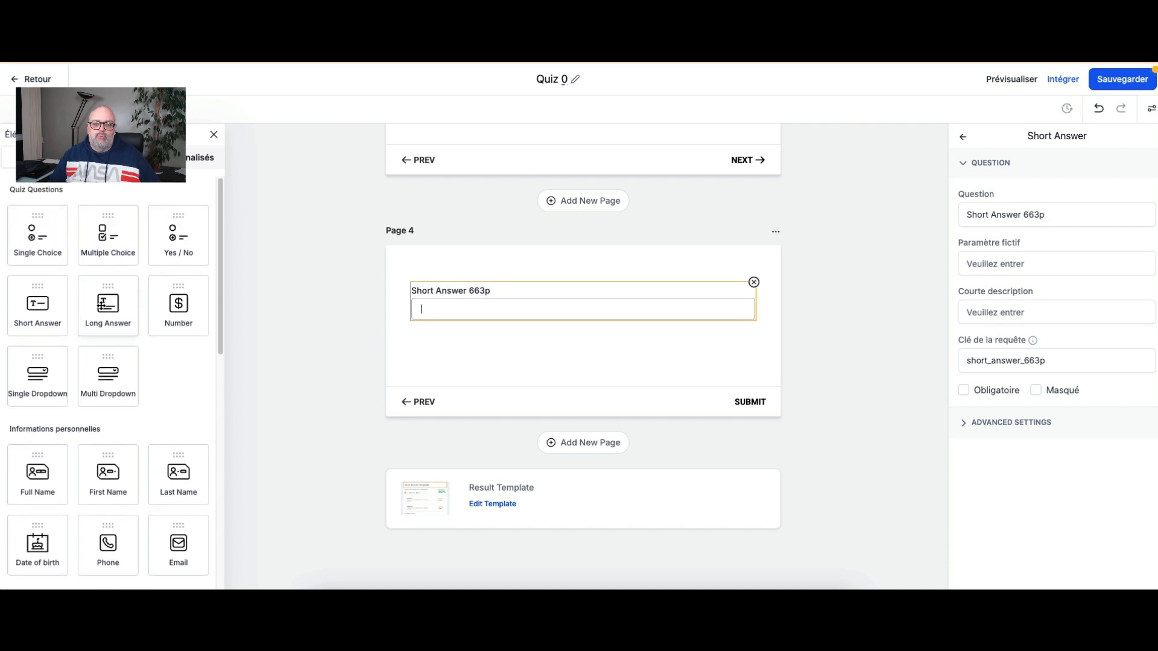
pyautogui.moveTo(101, 305); pyautogui.dragTo(585, 357)
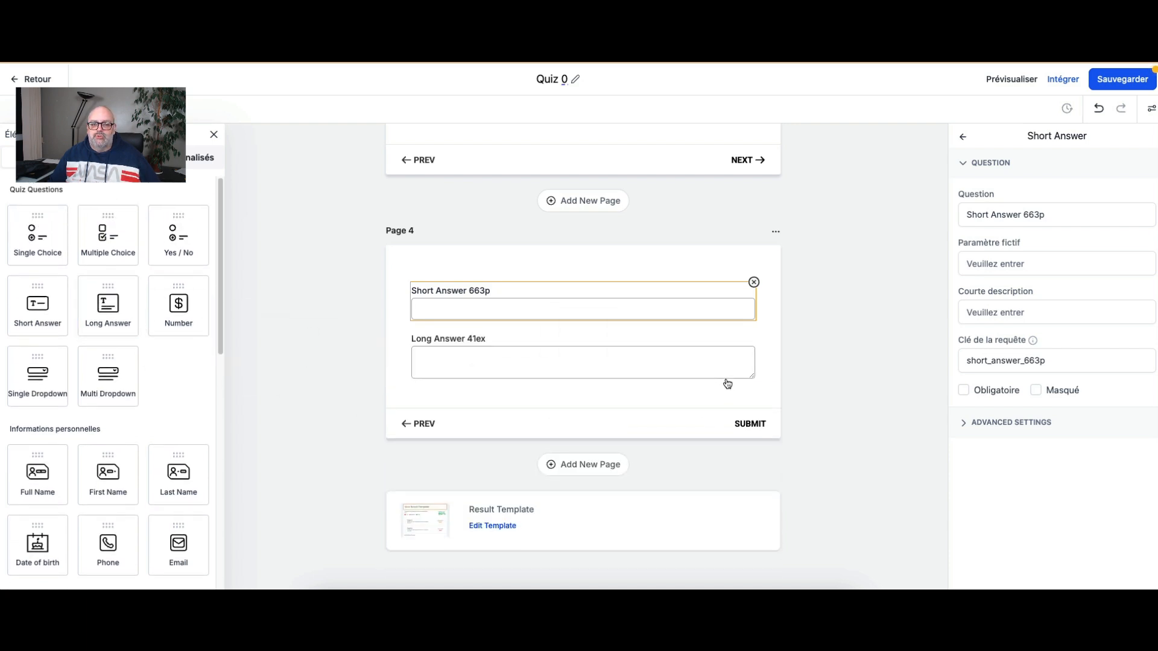
pyautogui.click(474, 310)
pyautogui.click(484, 359)
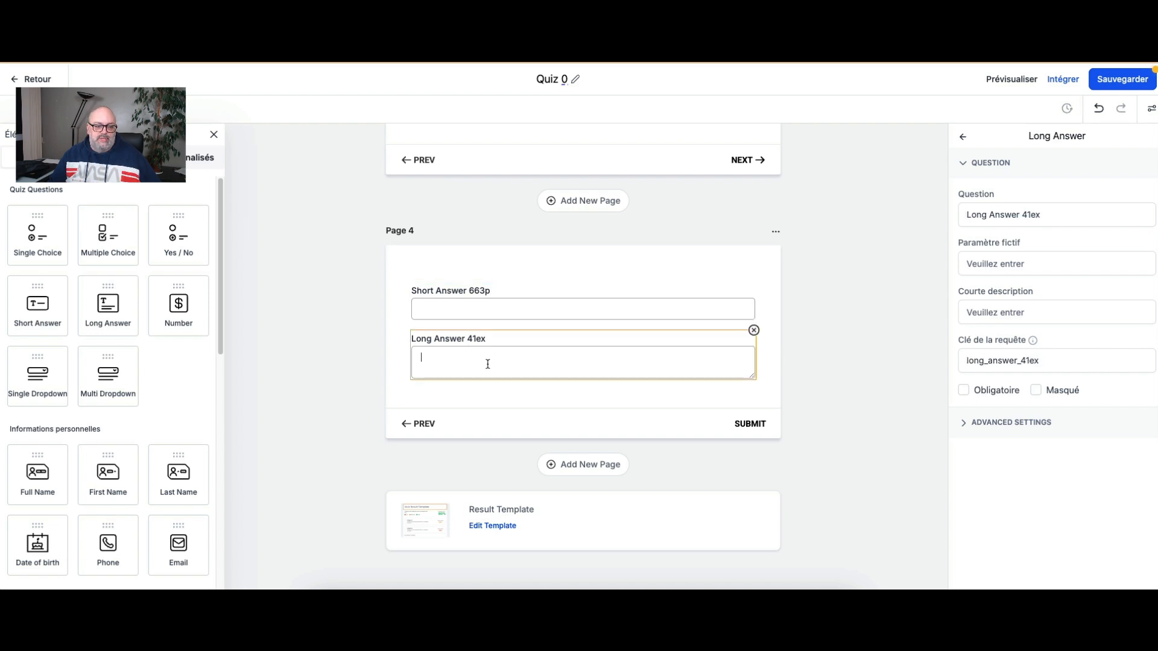
# Step: Insert a Number question between the Short Answer and Long Answer questions on page 4 and select it
pyautogui.scroll(-1, 488, 364)
pyautogui.moveTo(173, 315); pyautogui.dragTo(584, 349)
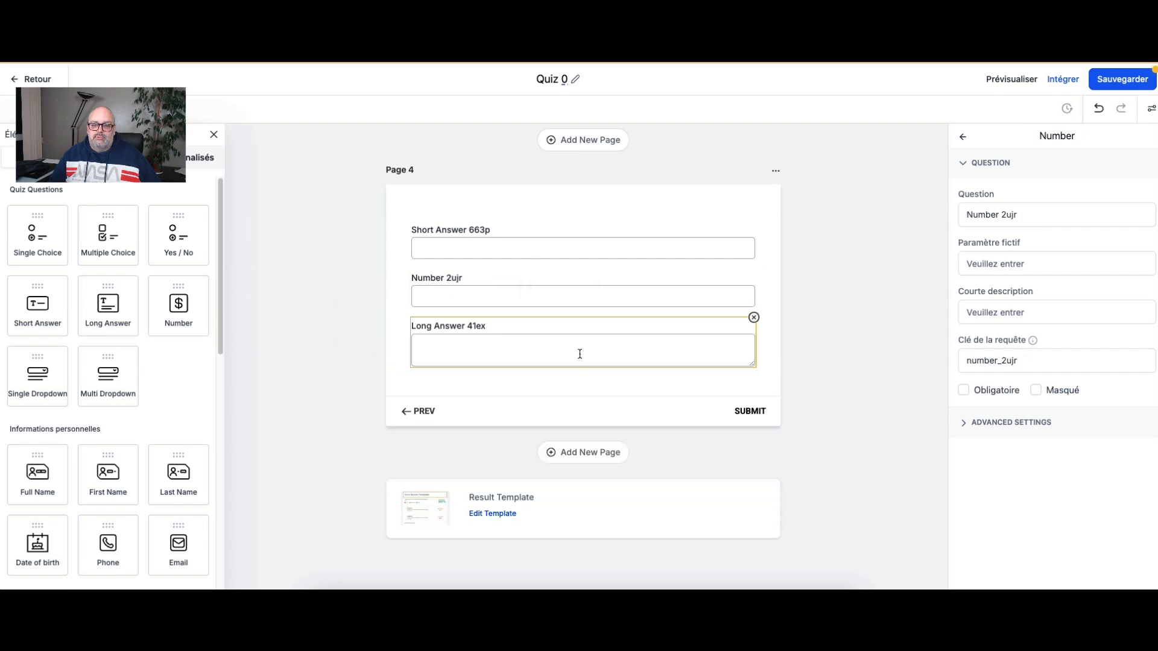
pyautogui.click(482, 308)
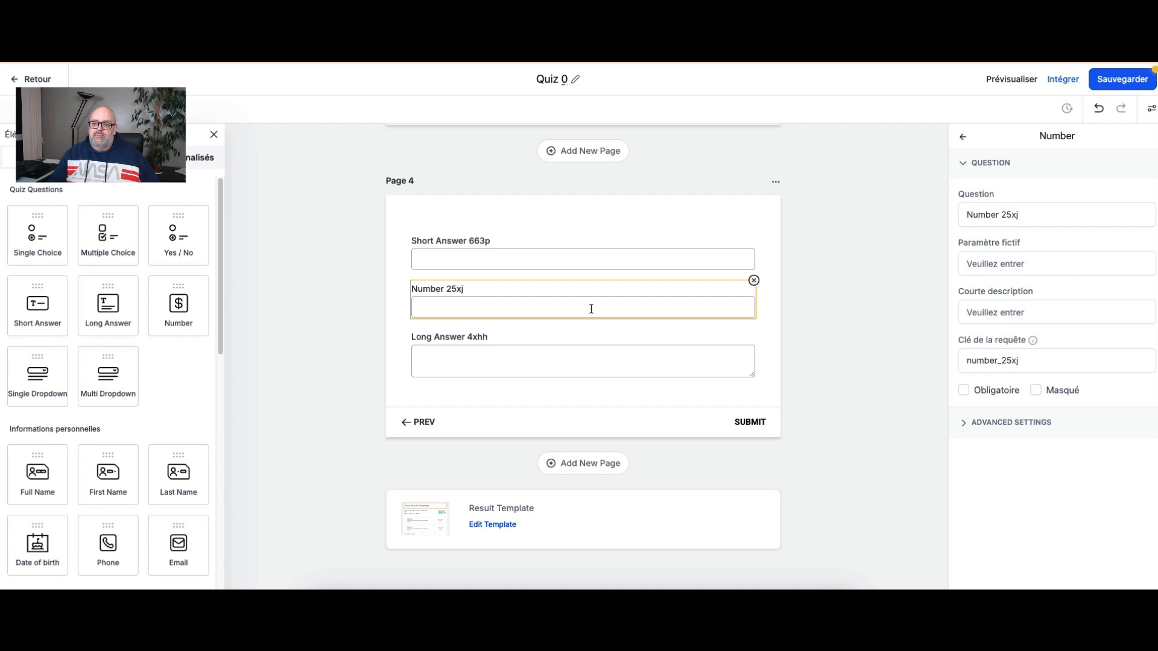
# Step: Add a fifth page with a Single Dropdown question and expand its answer options for review
pyautogui.scroll(-2, 523, 348)
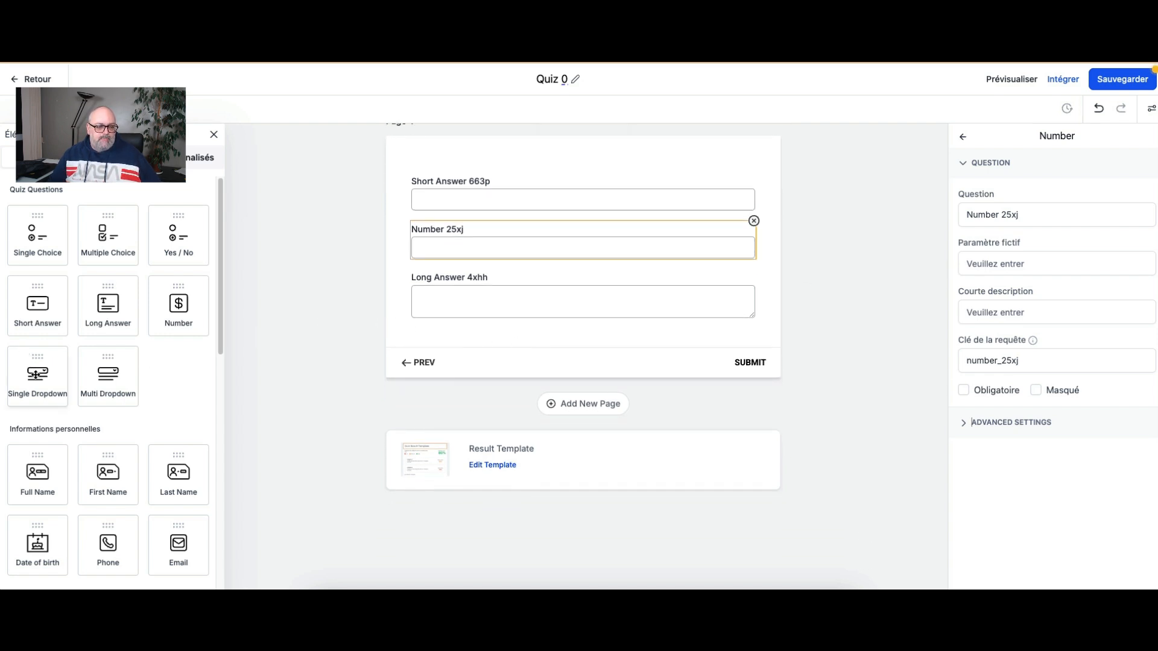
pyautogui.click(552, 401)
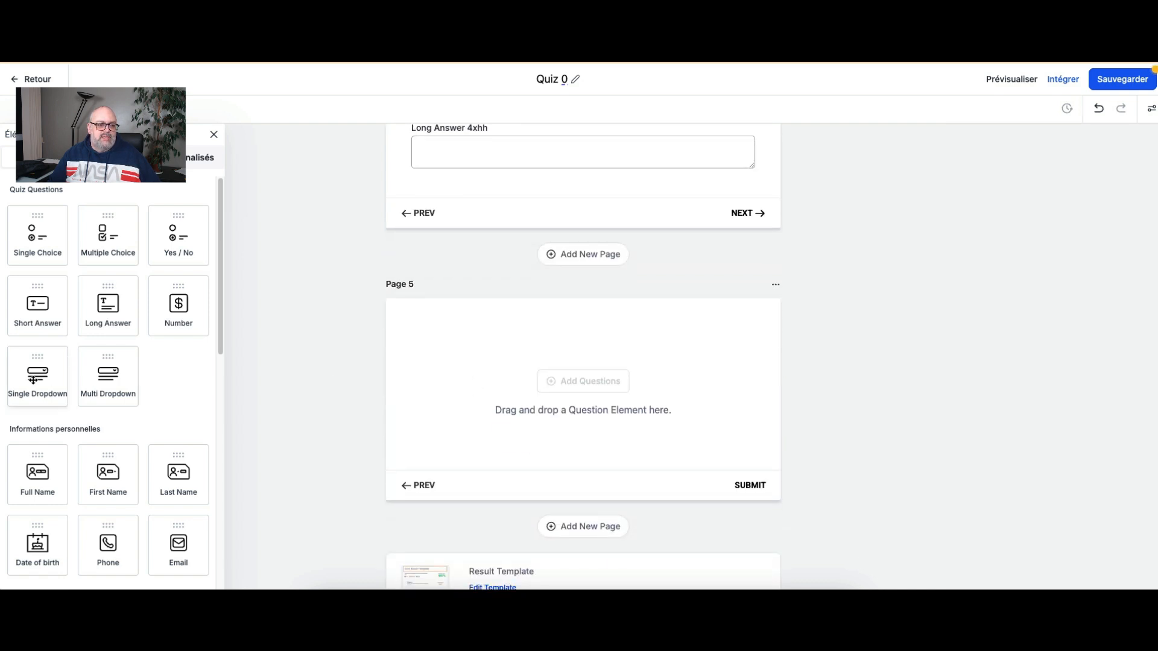
pyautogui.moveTo(33, 380); pyautogui.dragTo(603, 389)
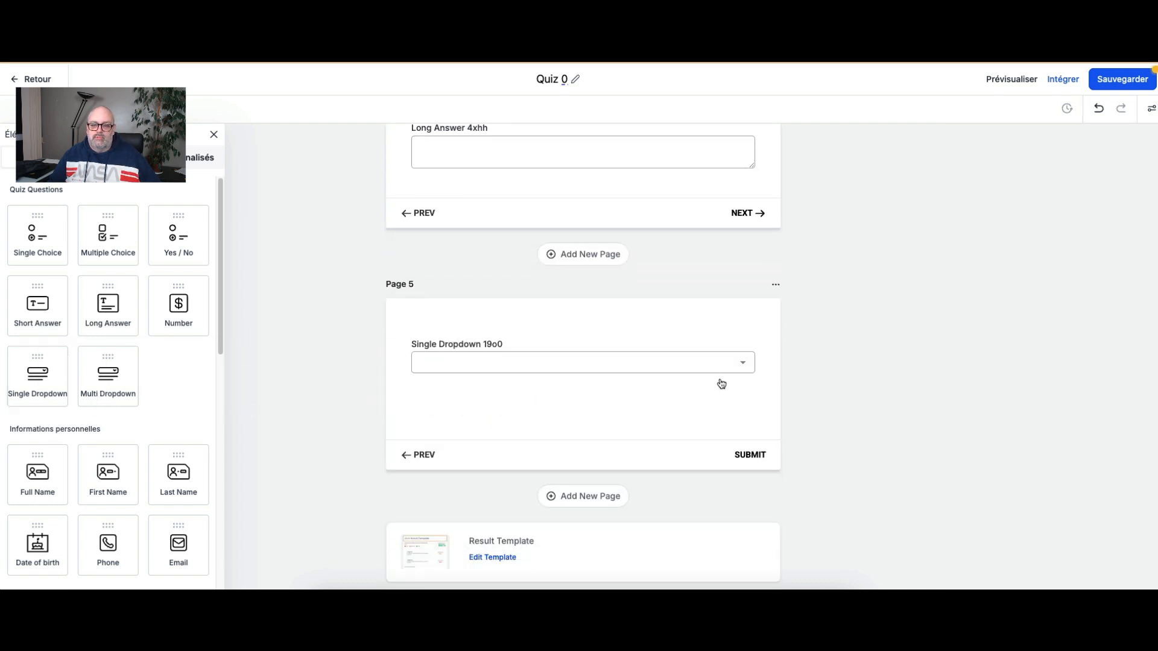
pyautogui.click(742, 366)
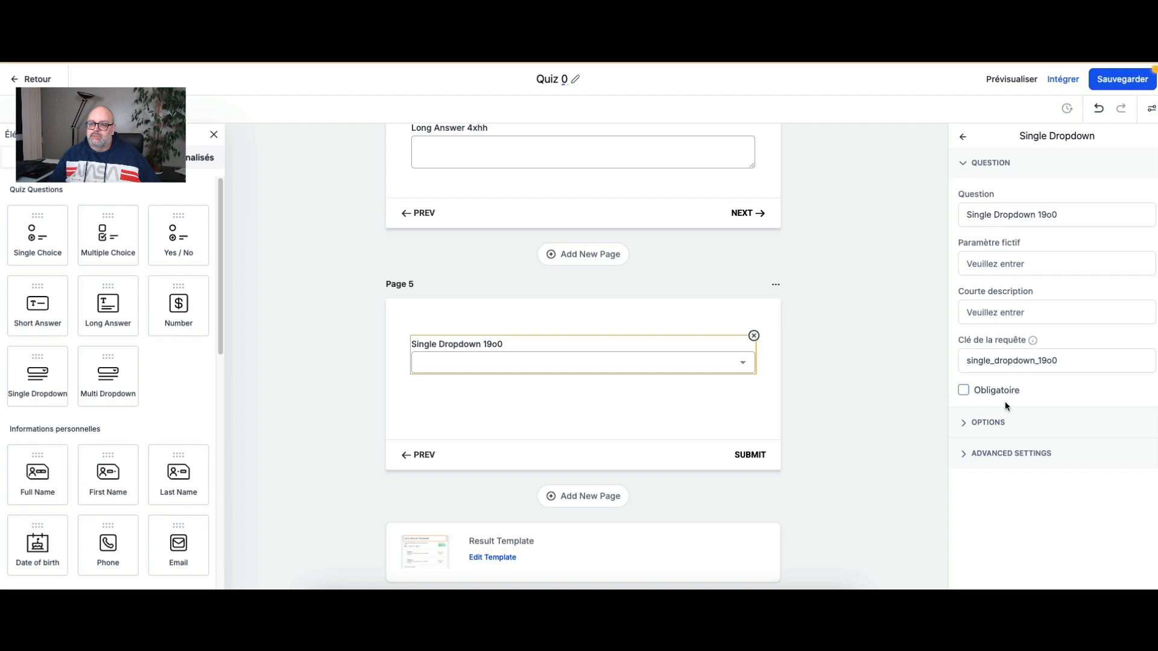
pyautogui.click(999, 420)
pyautogui.scroll(-4, 1066, 406)
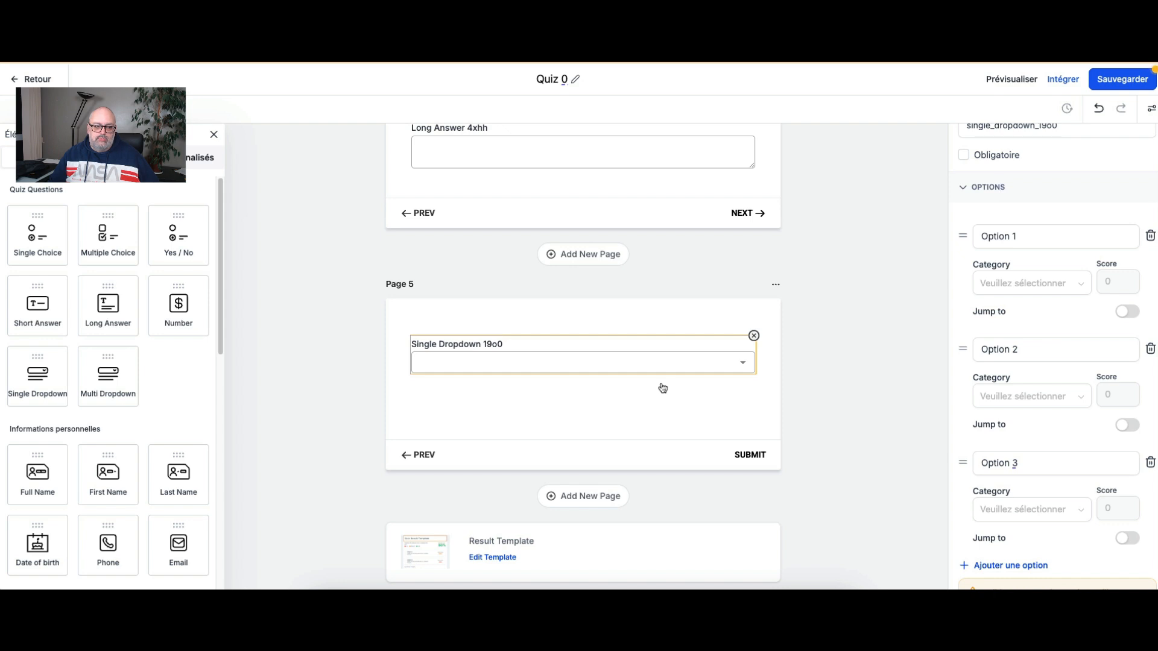
# Step: Add a Multi Dropdown question on a sixth page and expand its answer options for review
pyautogui.scroll(-1, 589, 388)
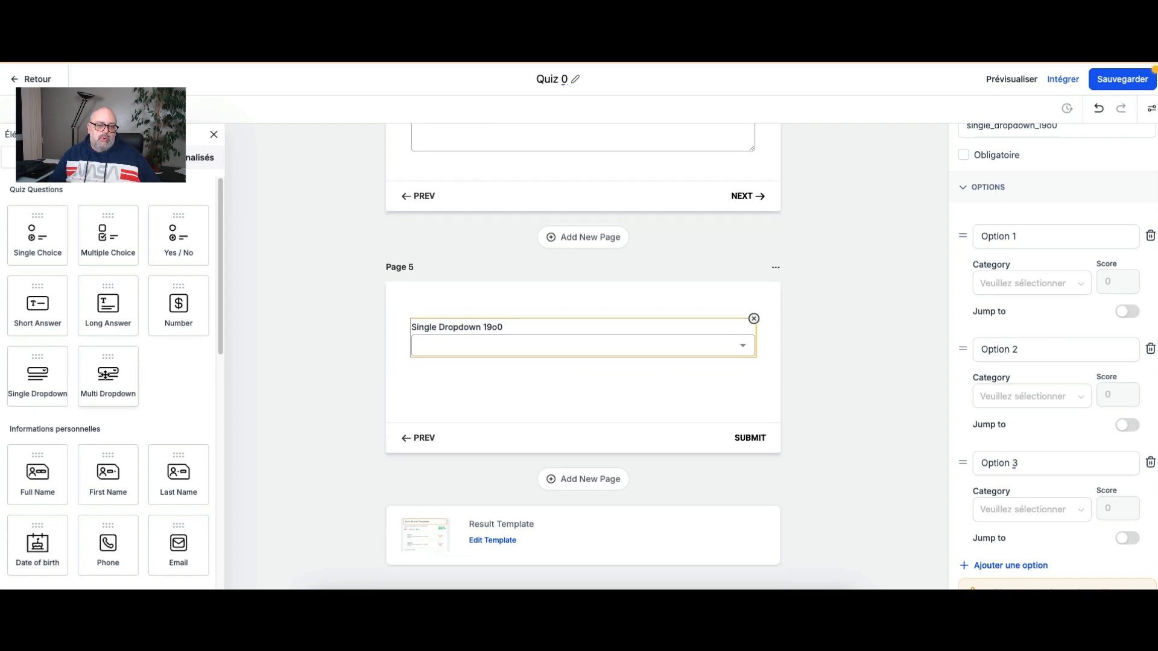
pyautogui.moveTo(105, 374); pyautogui.dragTo(648, 400)
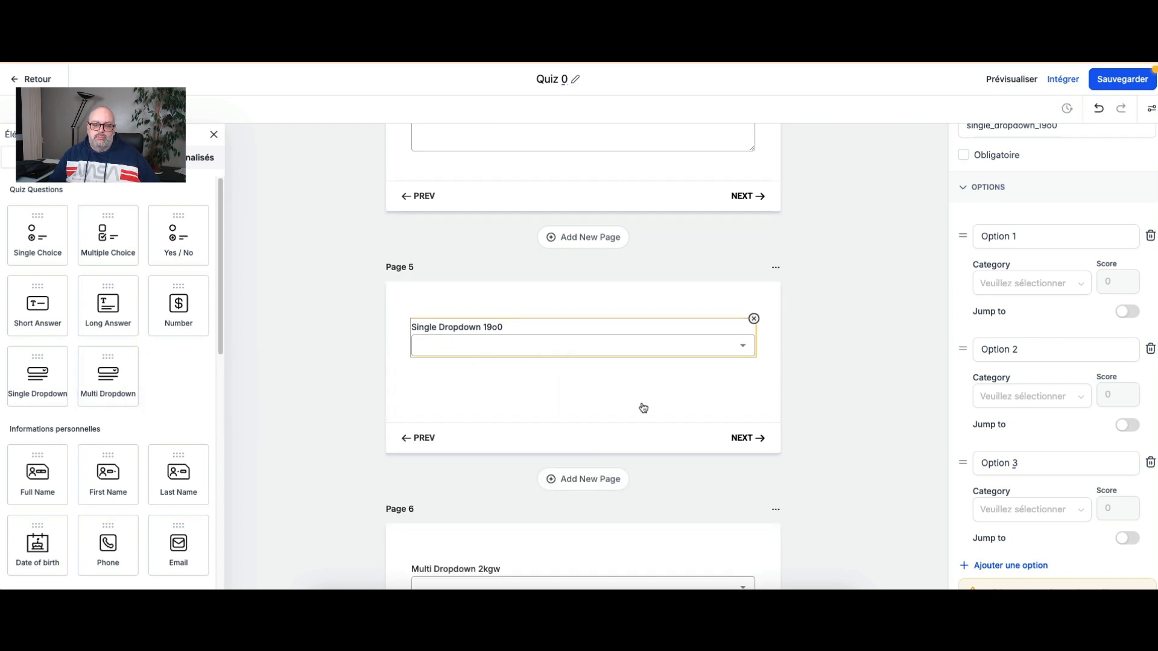
pyautogui.scroll(-5, 643, 408)
pyautogui.click(612, 277)
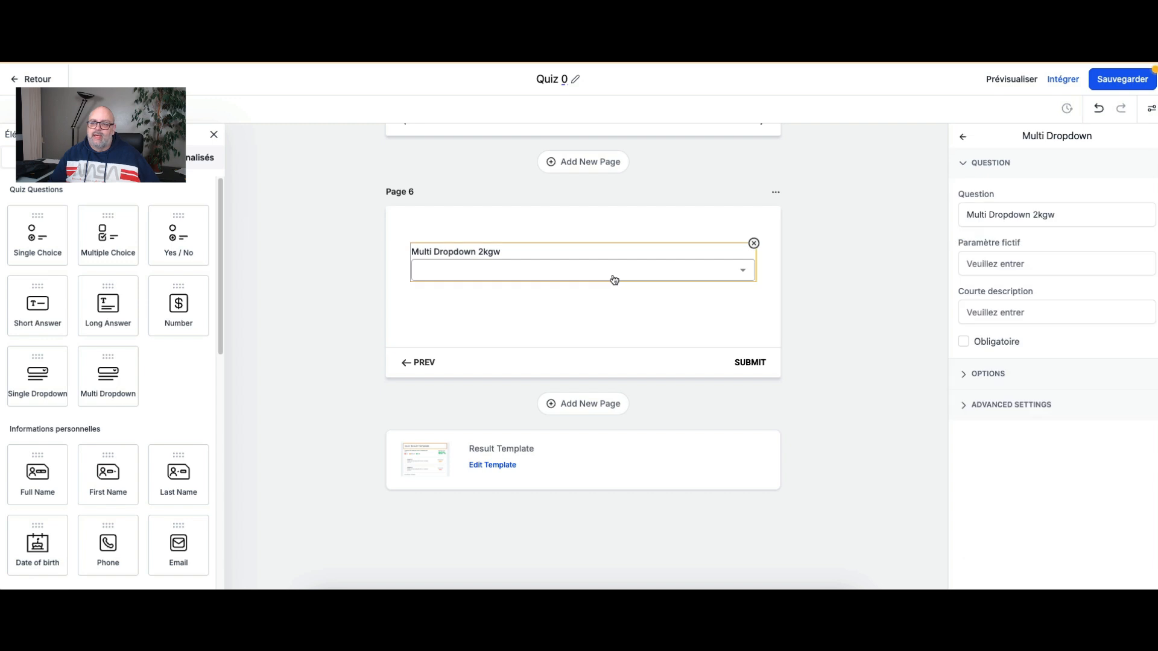
pyautogui.click(963, 374)
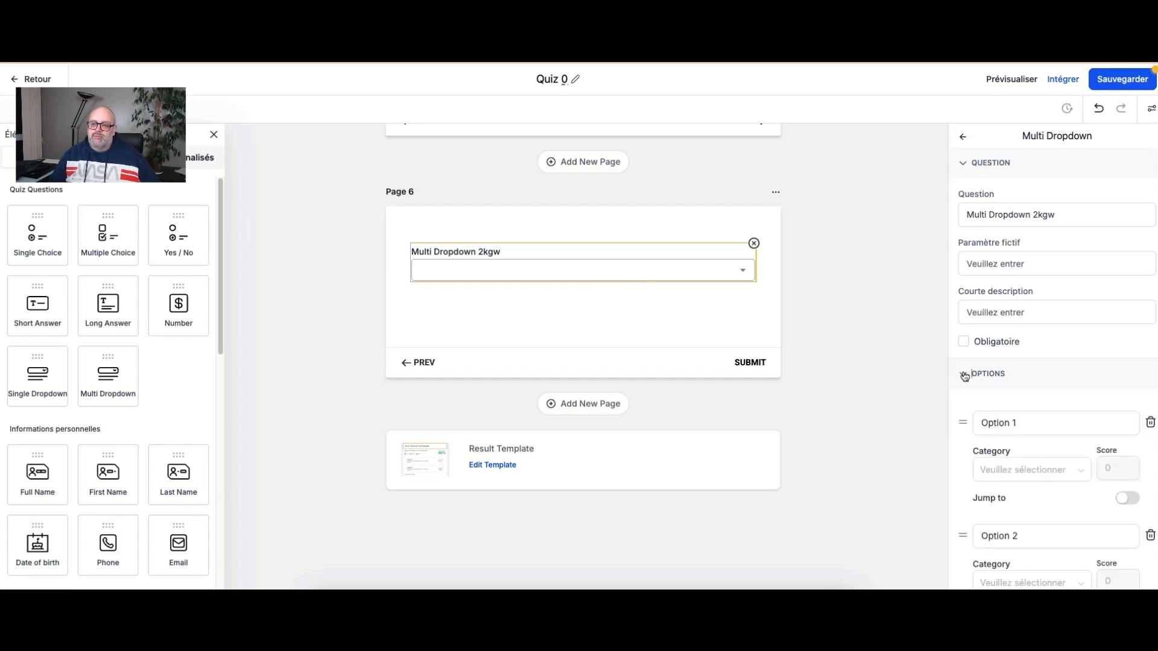
pyautogui.scroll(-5, 1033, 439)
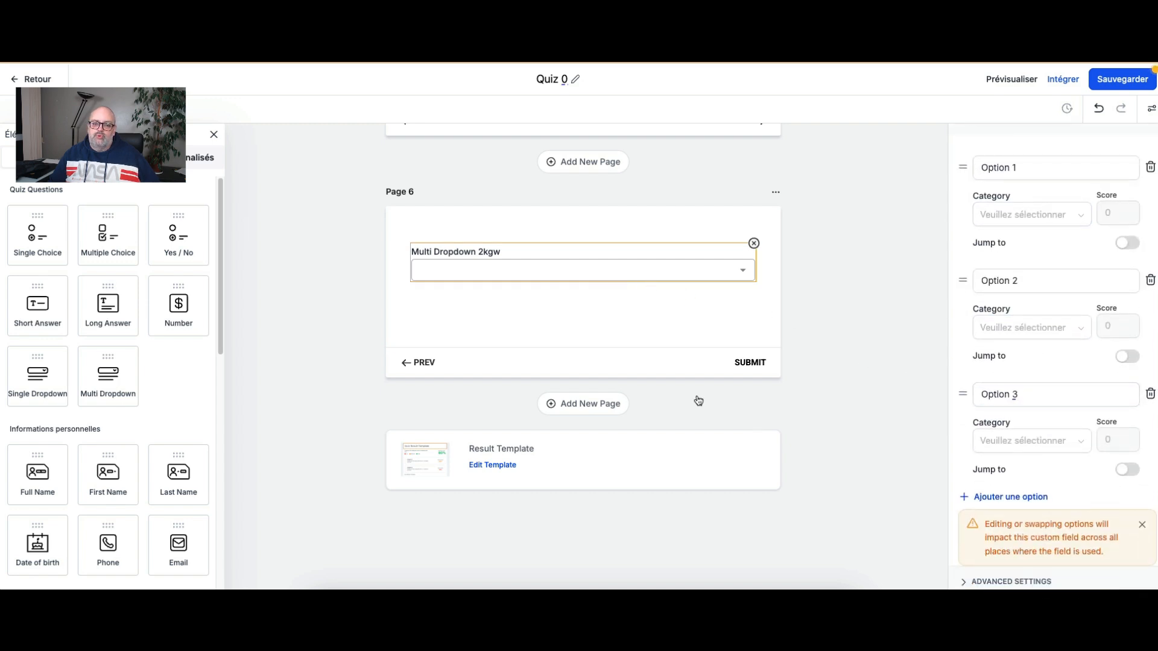
pyautogui.scroll(4, 561, 328)
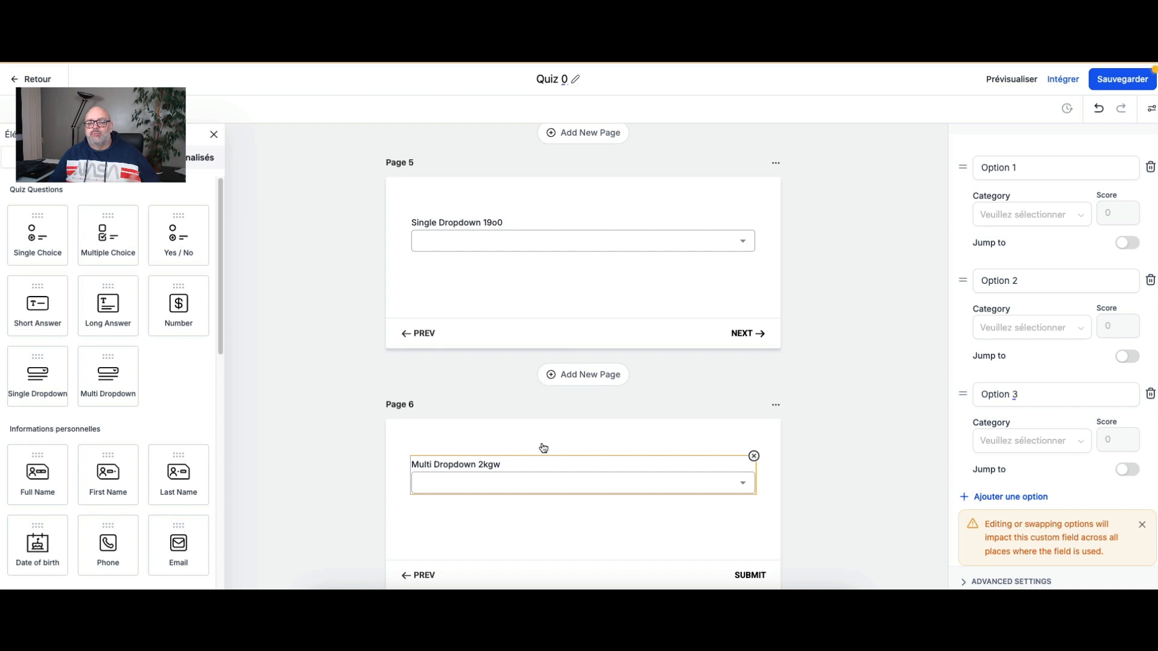
pyautogui.scroll(1, 513, 433)
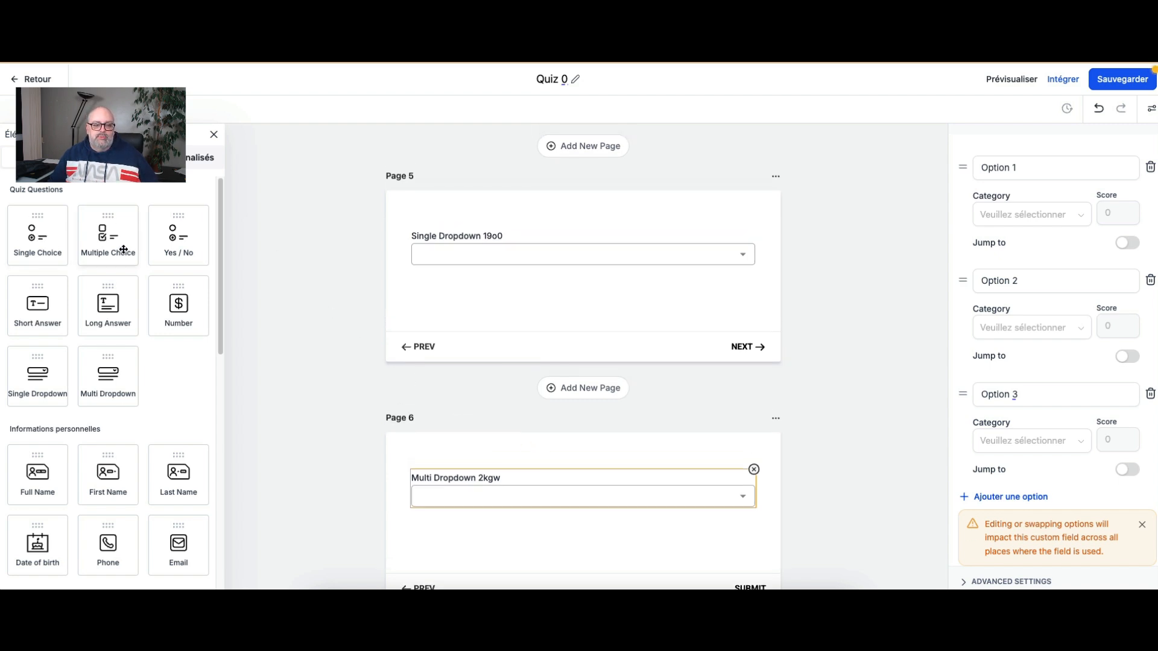
# Step: Save the quiz and preview it, choosing Option 1 for Single Choice, Options 1 and 2 for Multiple Choice, and Yes for Yes / No
pyautogui.click(1103, 86)
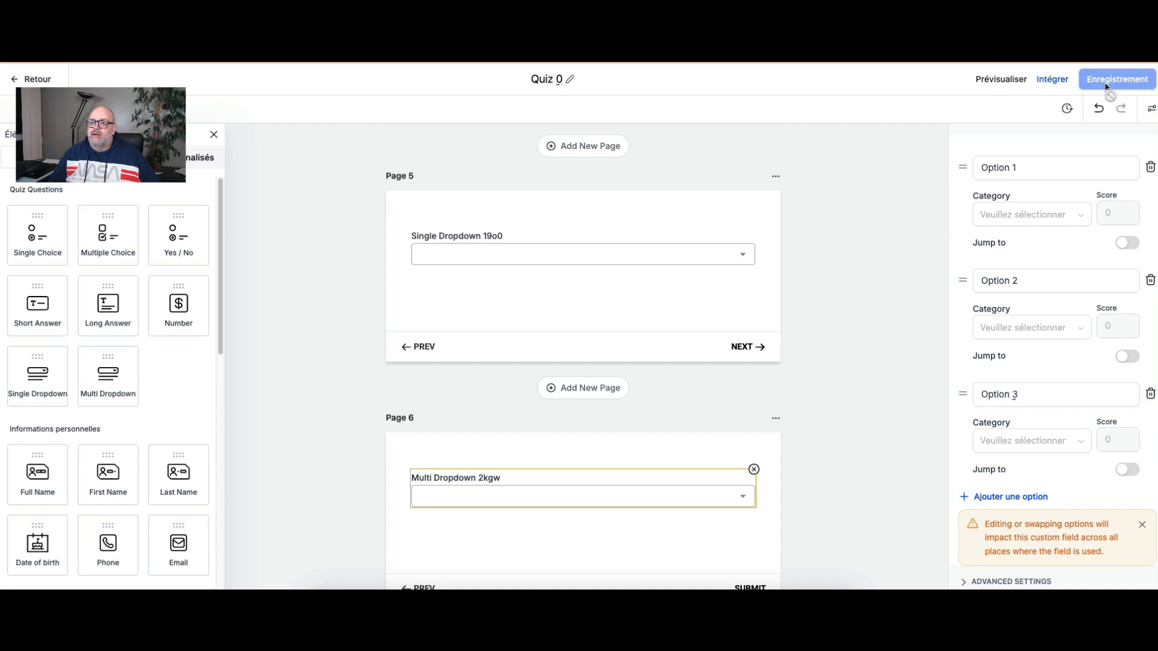
pyautogui.click(994, 83)
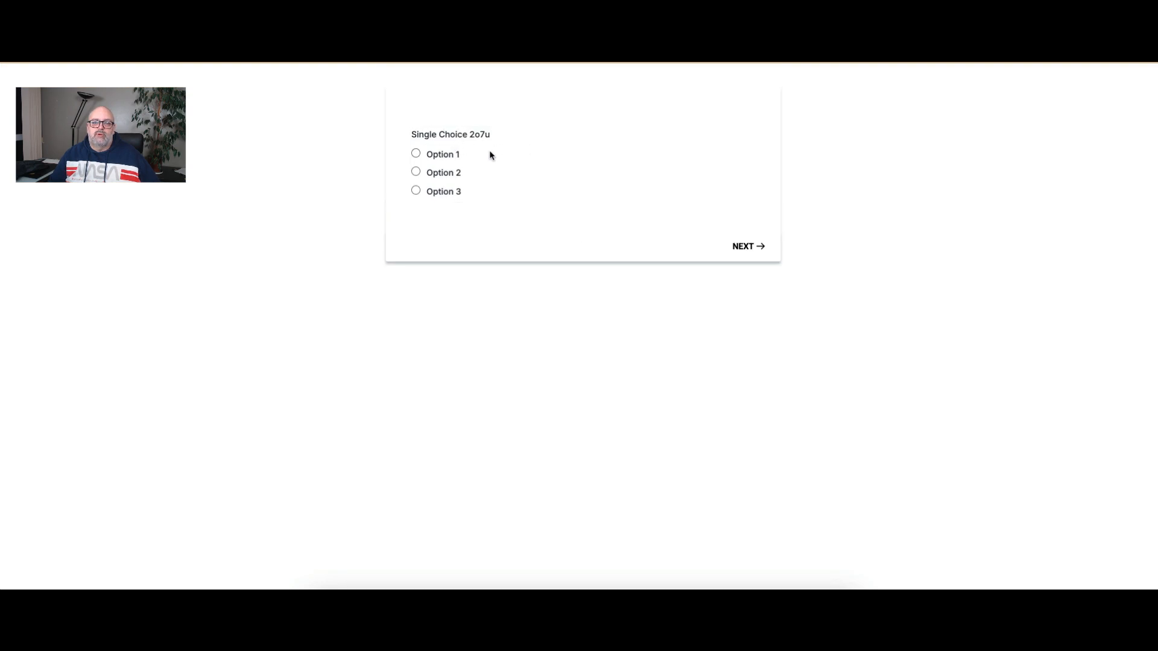
pyautogui.click(416, 154)
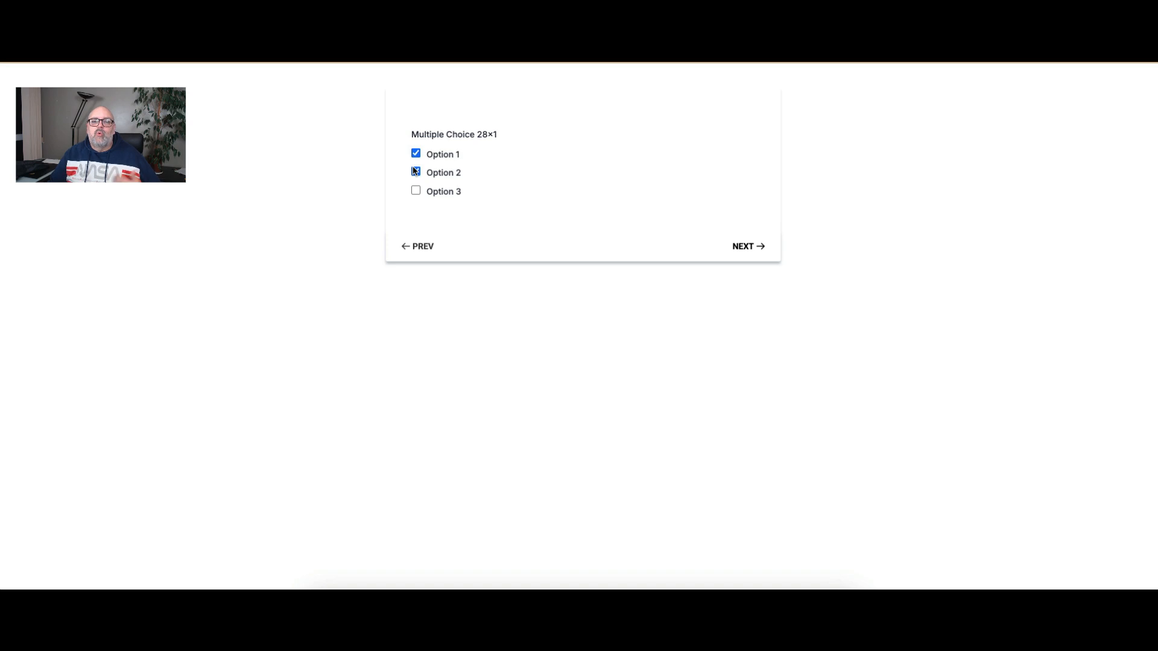
pyautogui.click(740, 248)
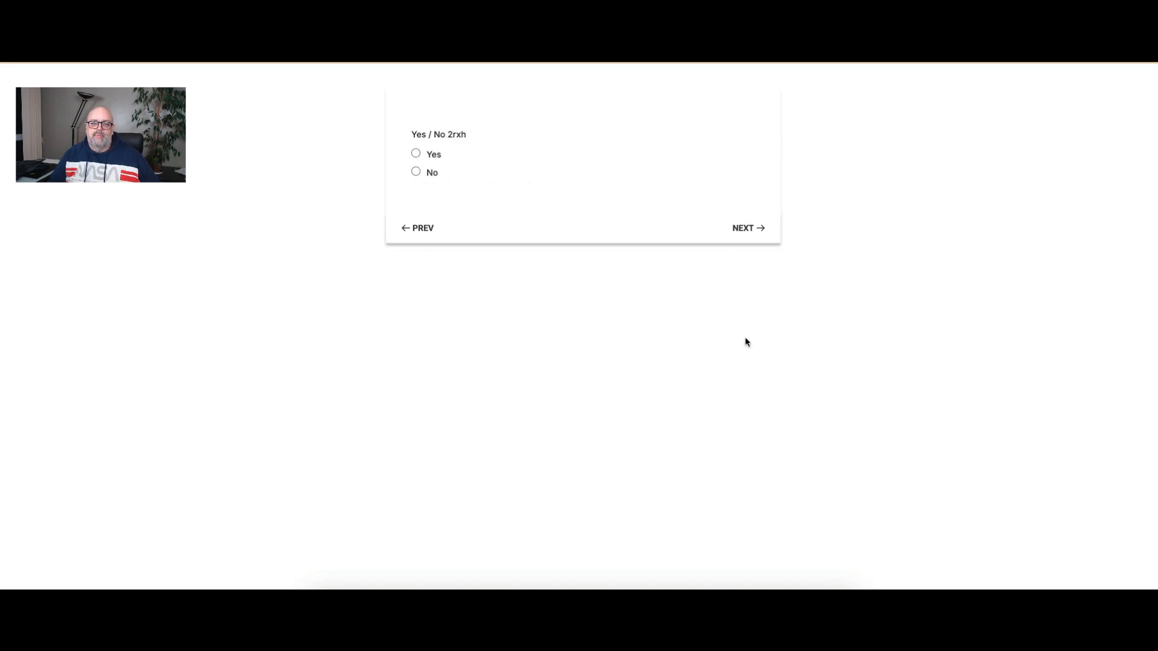
pyautogui.click(417, 156)
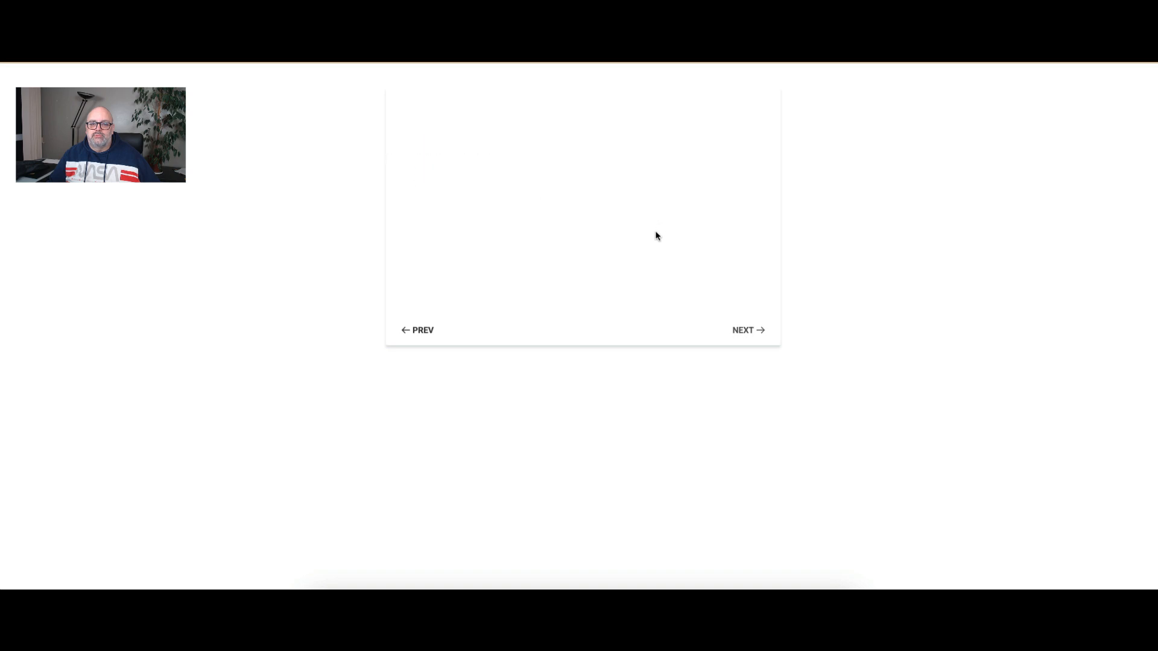
# Step: Fill in the previewed fourth page with Short Answer "hethehtet", Number 5727, and a two-line Long Answer of "hetjhte" and "rjyyrik"
pyautogui.write('heth')
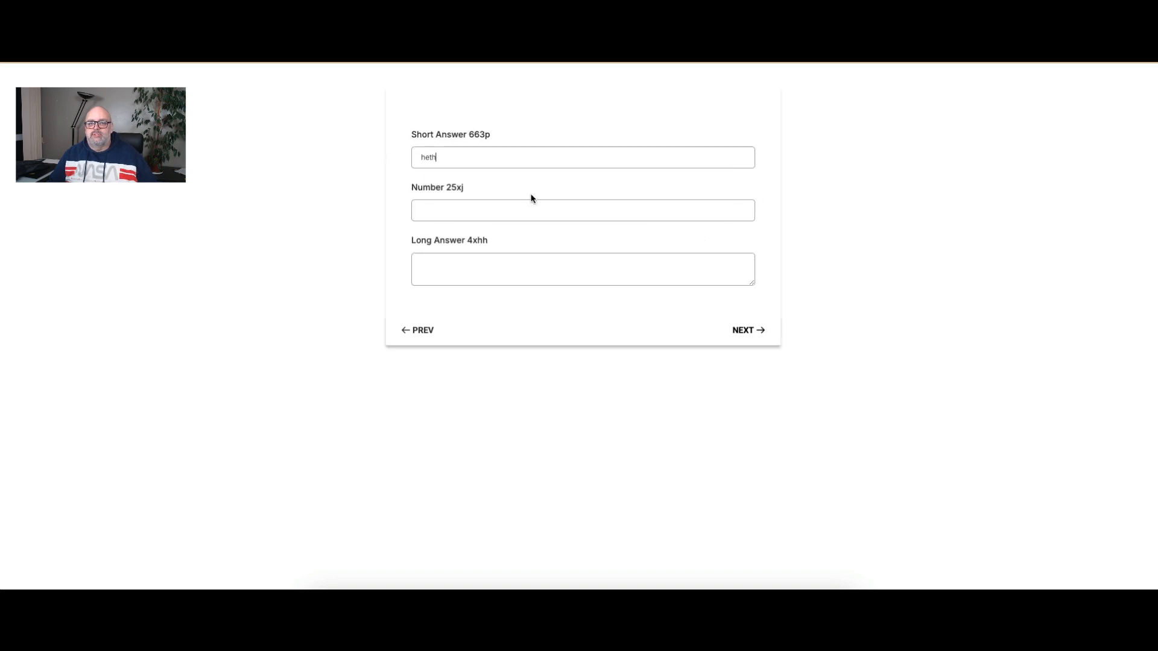
pyautogui.click(531, 211)
pyautogui.write('5727')
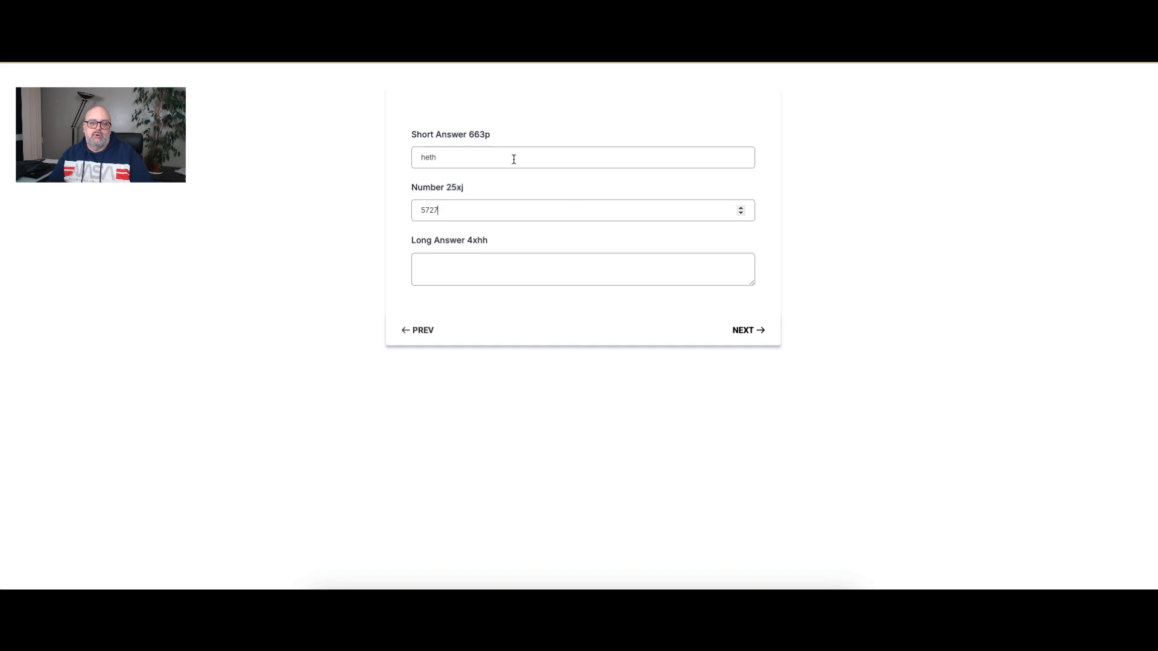
pyautogui.click(514, 159)
pyautogui.write('ehtet')
pyautogui.click(508, 262)
pyautogui.write('hetjhte')
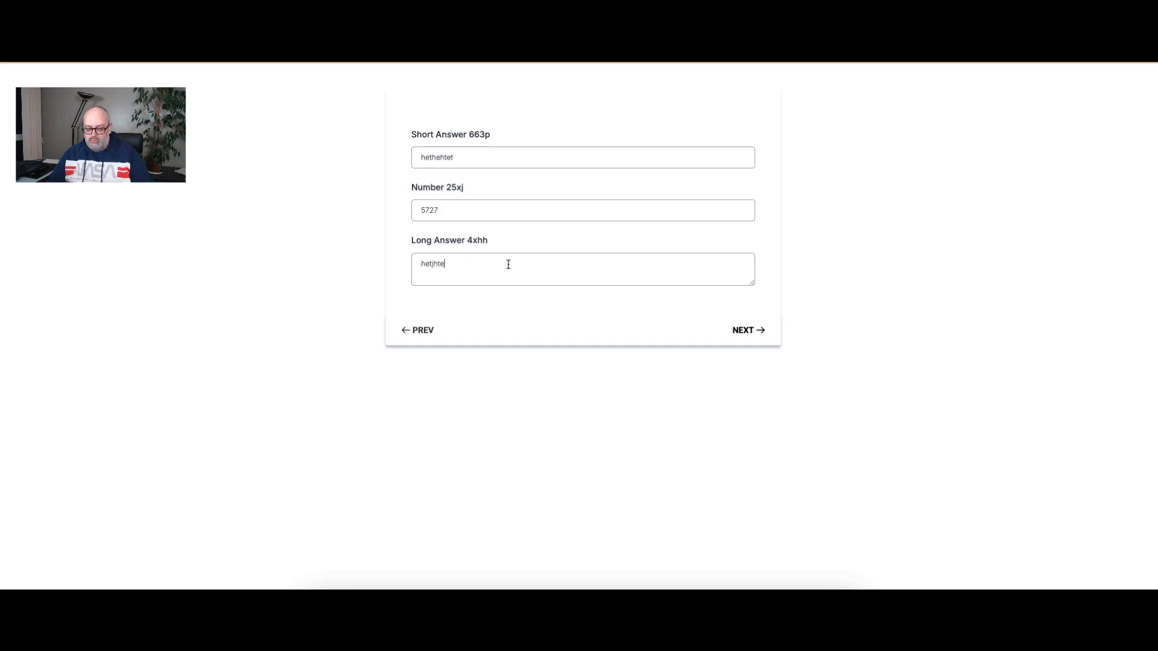
pyautogui.press('Return')
pyautogui.write('rjyyrik')
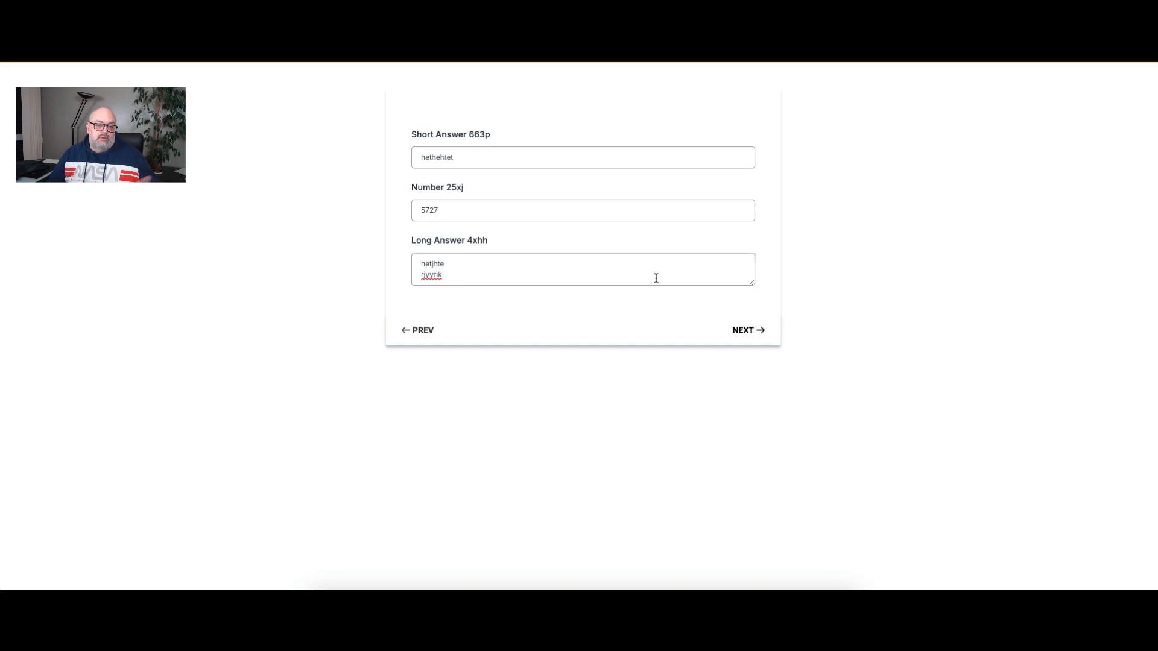
# Step: Go to the previewed Single Dropdown question and choose Option 3
pyautogui.click(745, 331)
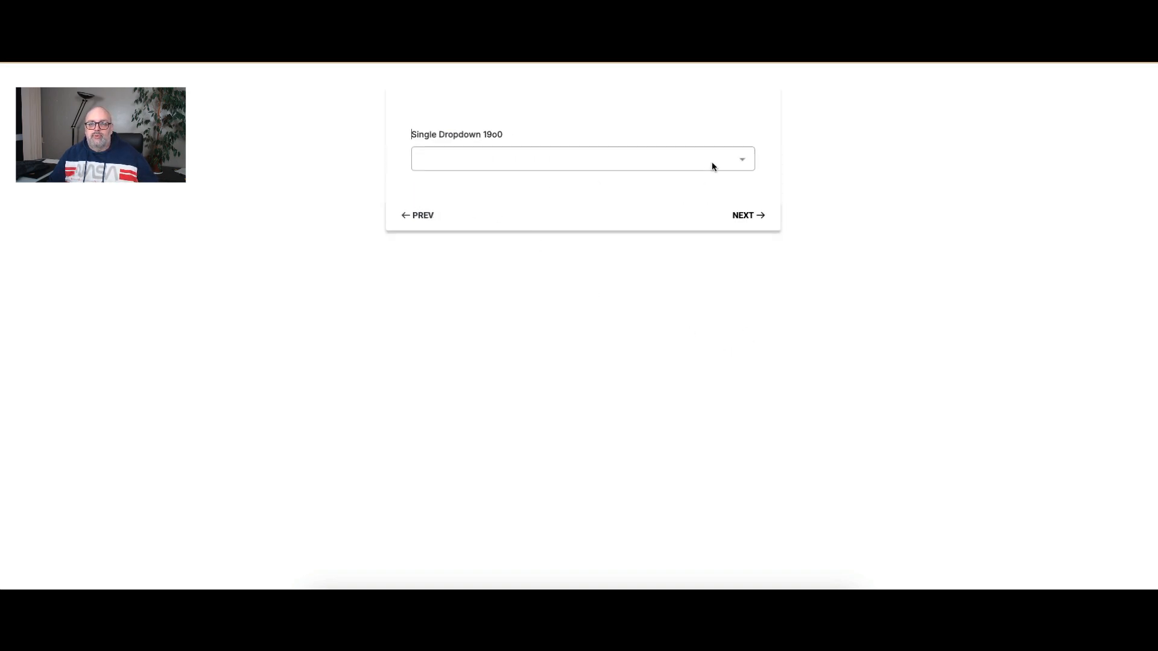
pyautogui.click(712, 163)
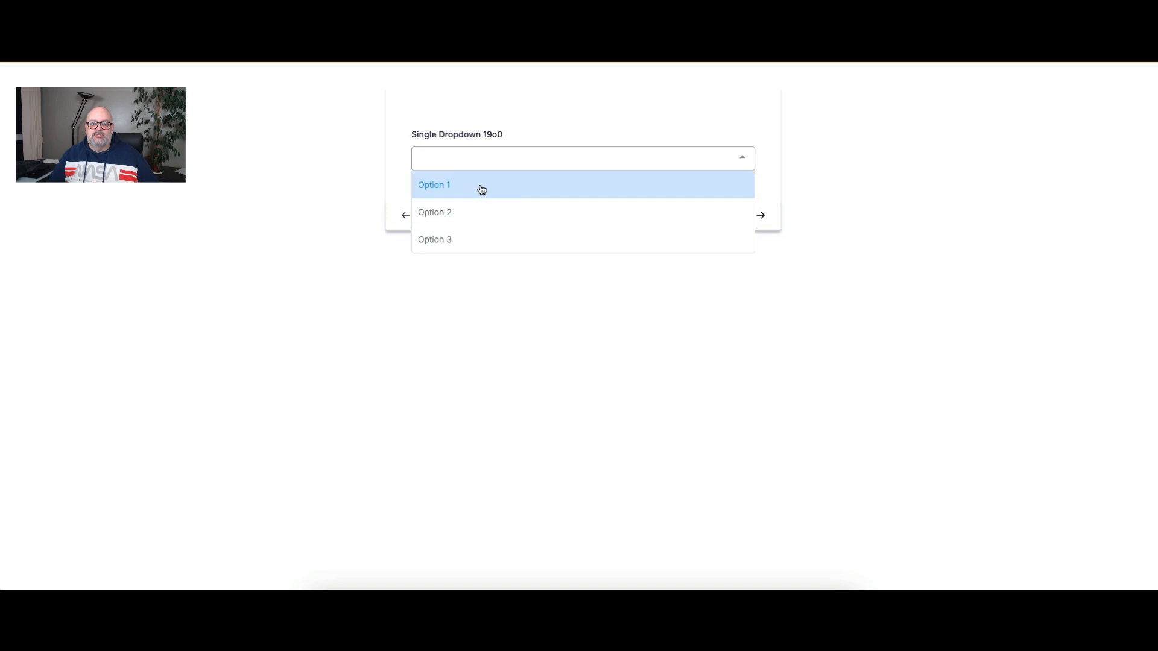
pyautogui.click(479, 239)
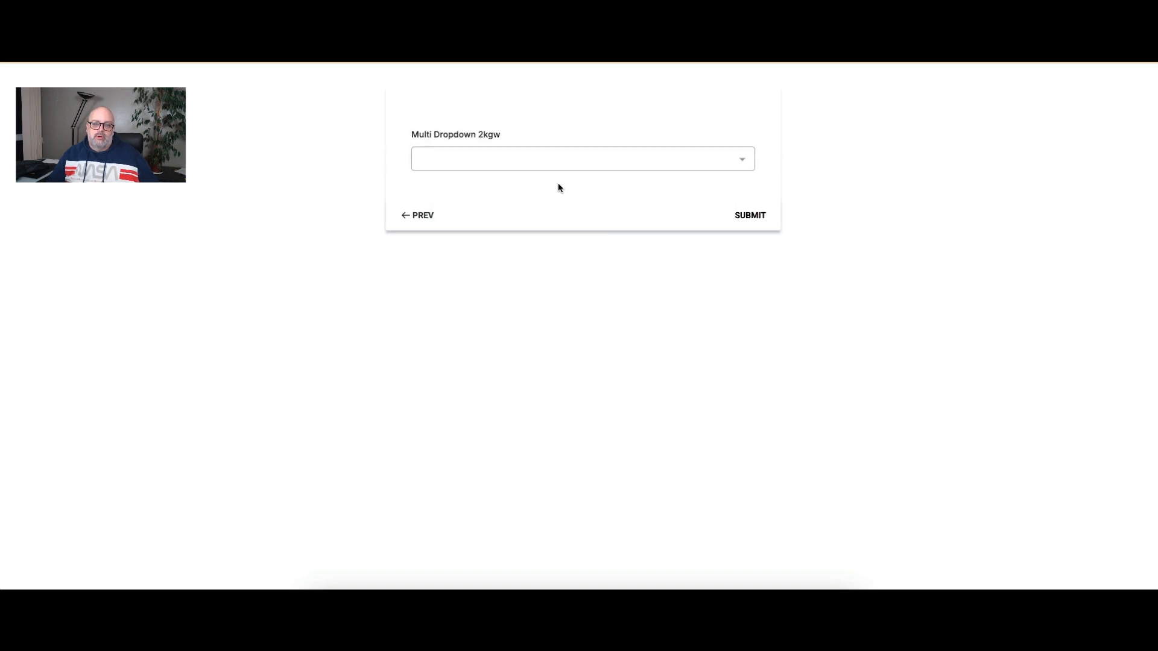
# Step: Select Options 2, 1 and 3 in the Multi Dropdown question, submit the quiz, and return from the results to the editor
pyautogui.click(591, 159)
pyautogui.click(474, 212)
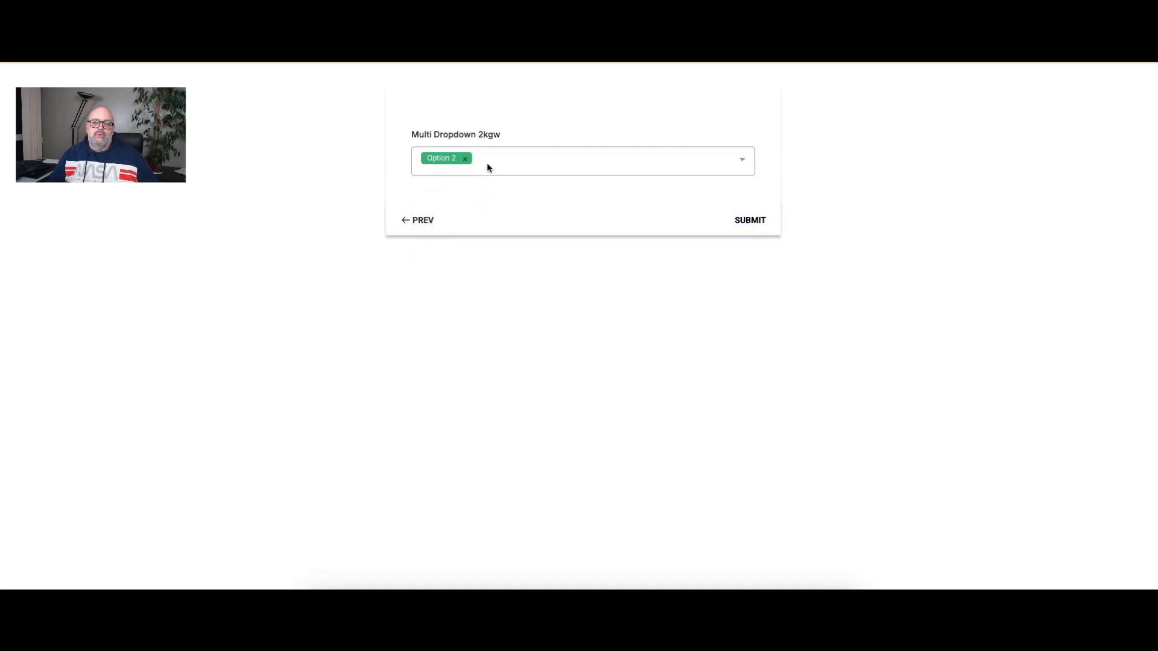
pyautogui.click(487, 167)
pyautogui.click(464, 211)
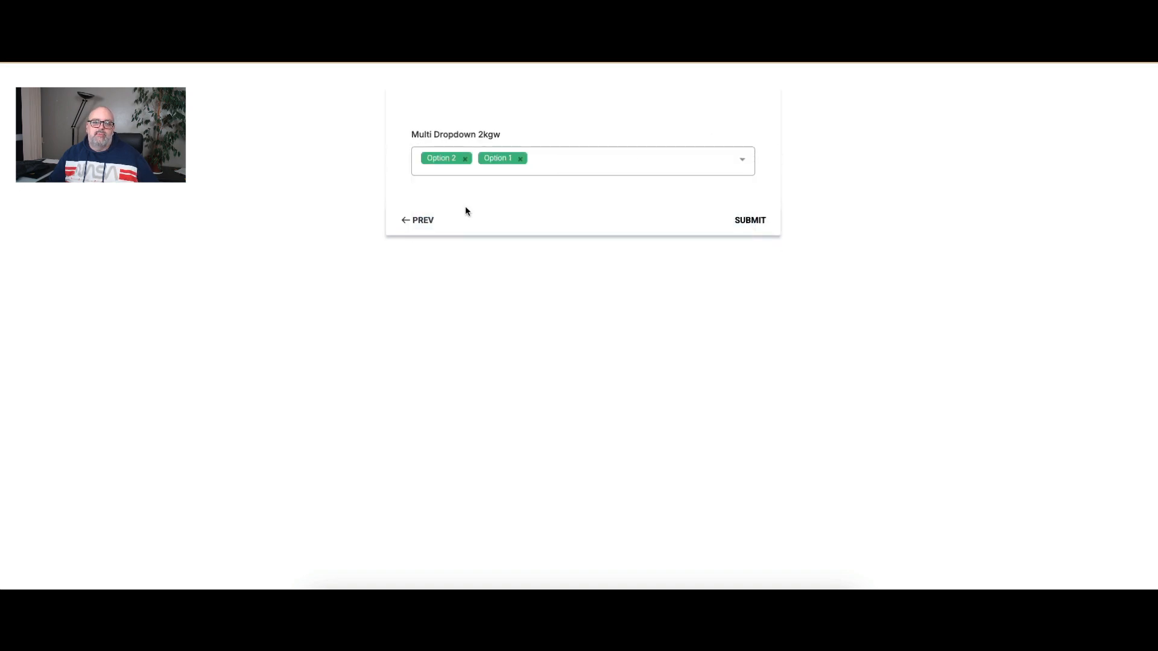
pyautogui.click(559, 160)
pyautogui.click(483, 253)
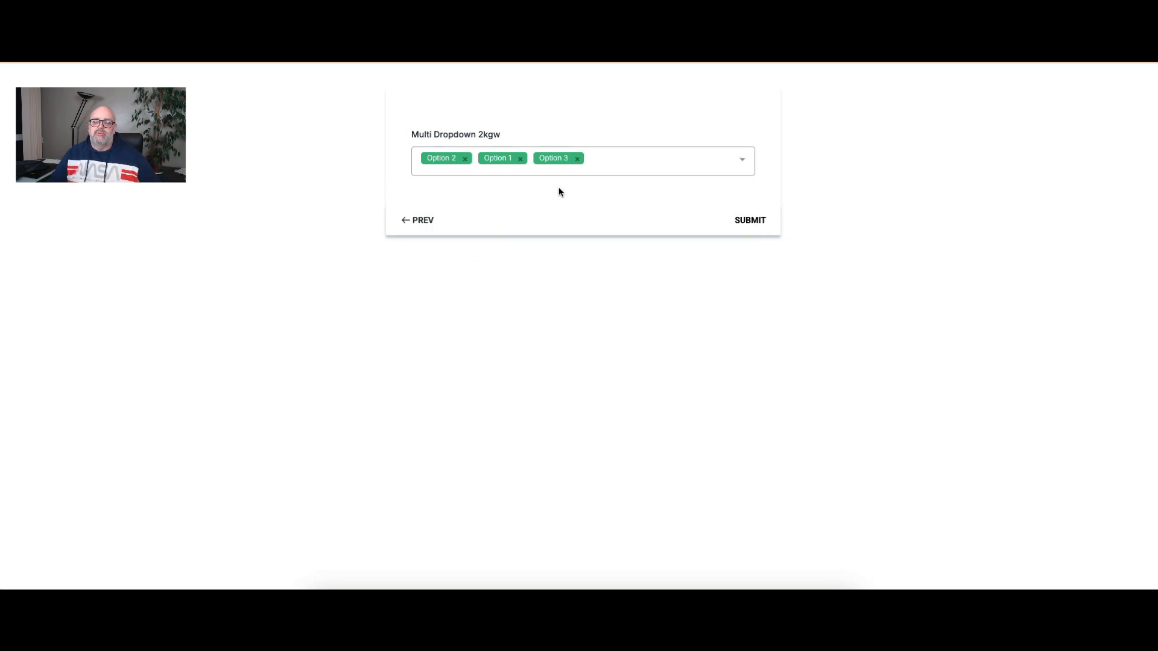
pyautogui.click(732, 218)
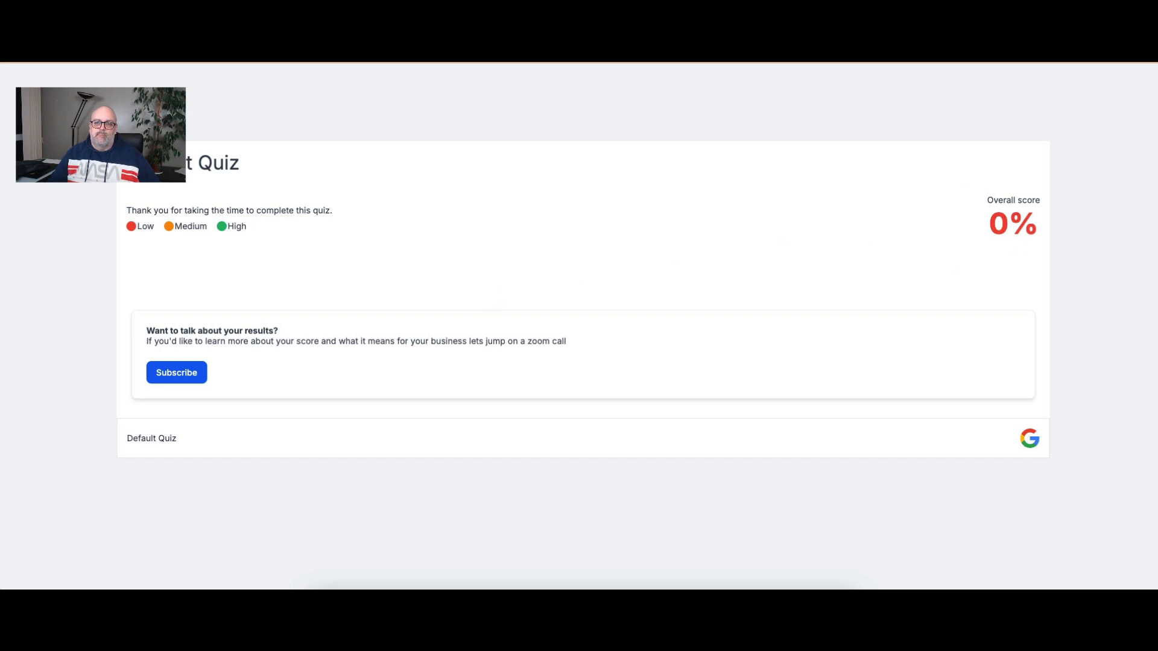
pyautogui.press('Escape')
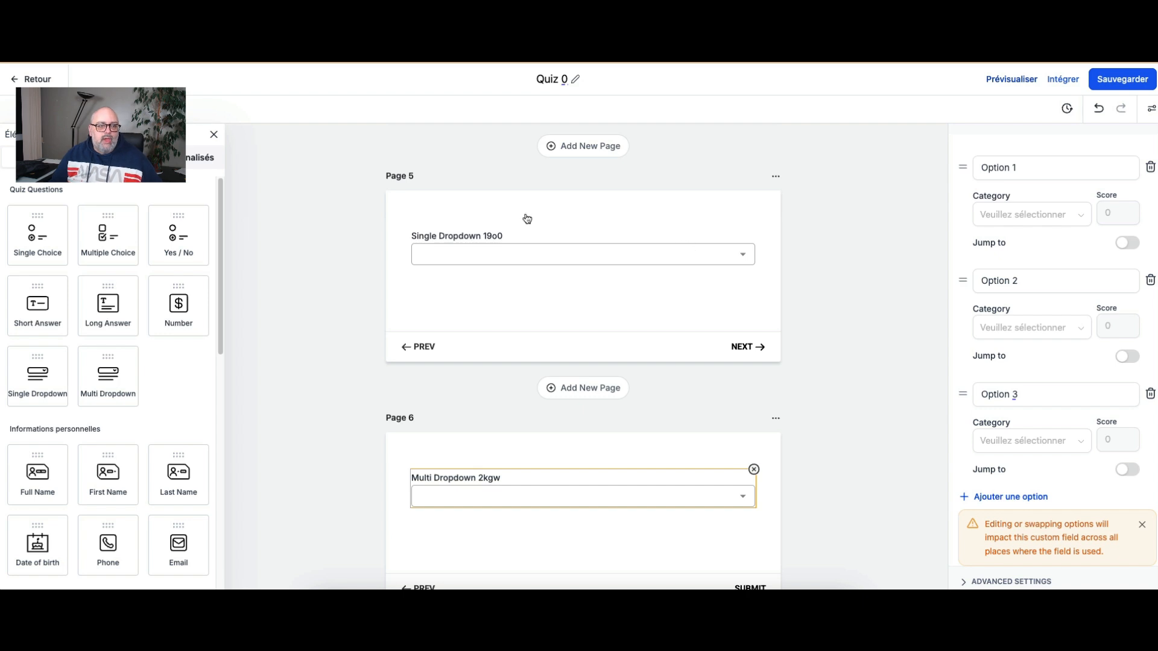
pyautogui.click(436, 348)
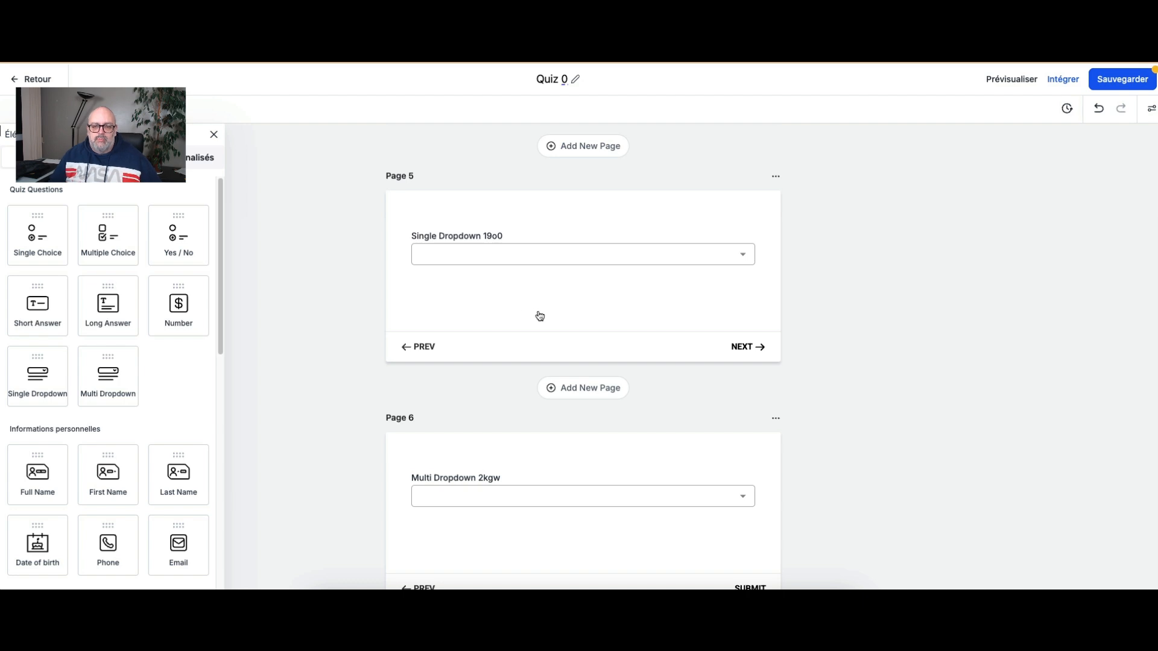
pyautogui.scroll(4, 537, 314)
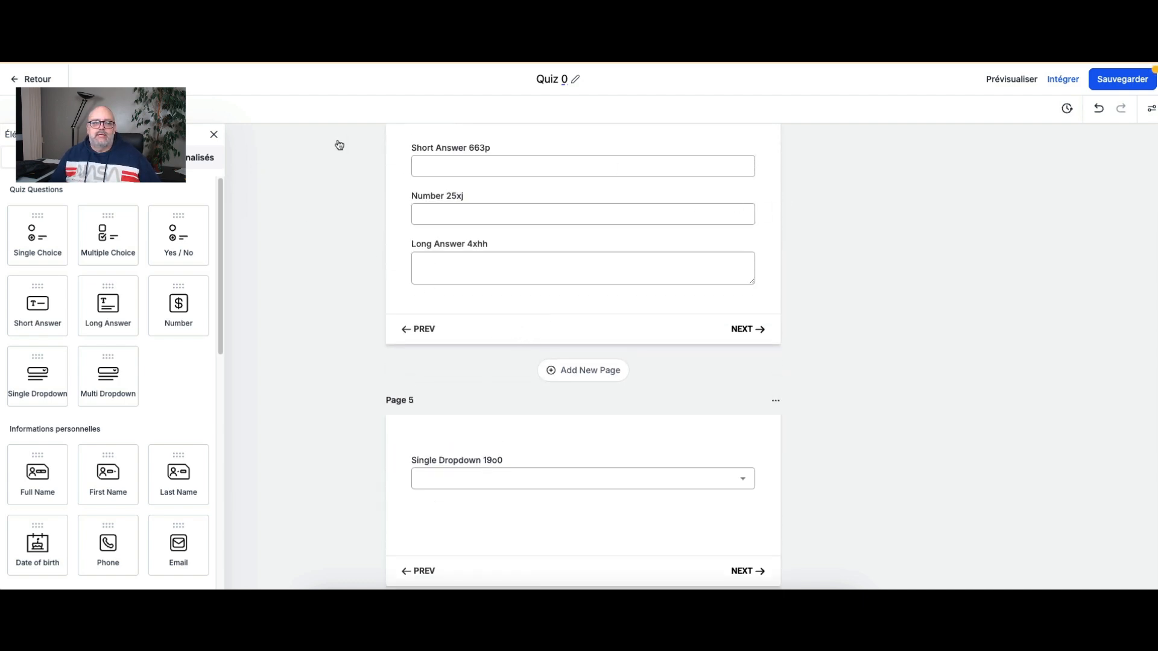
pyautogui.click(492, 164)
pyautogui.click(500, 330)
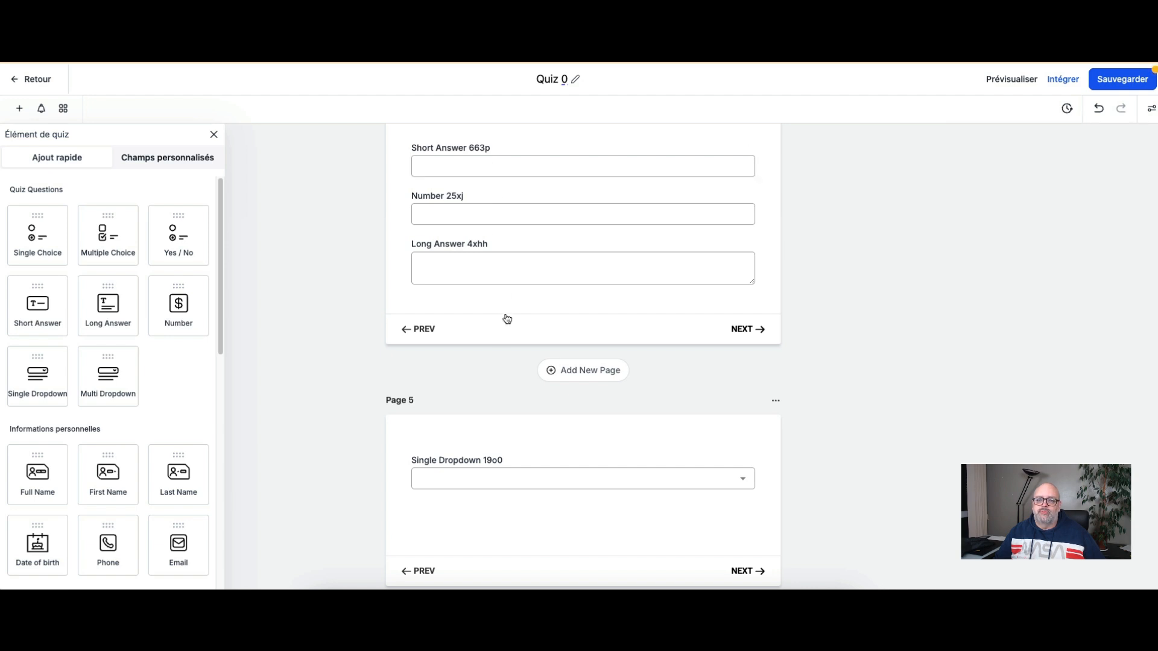
# Step: Open the quiz's footer style settings and set the previous button's text to "Précédent"
pyautogui.click(1151, 110)
pyautogui.click(989, 227)
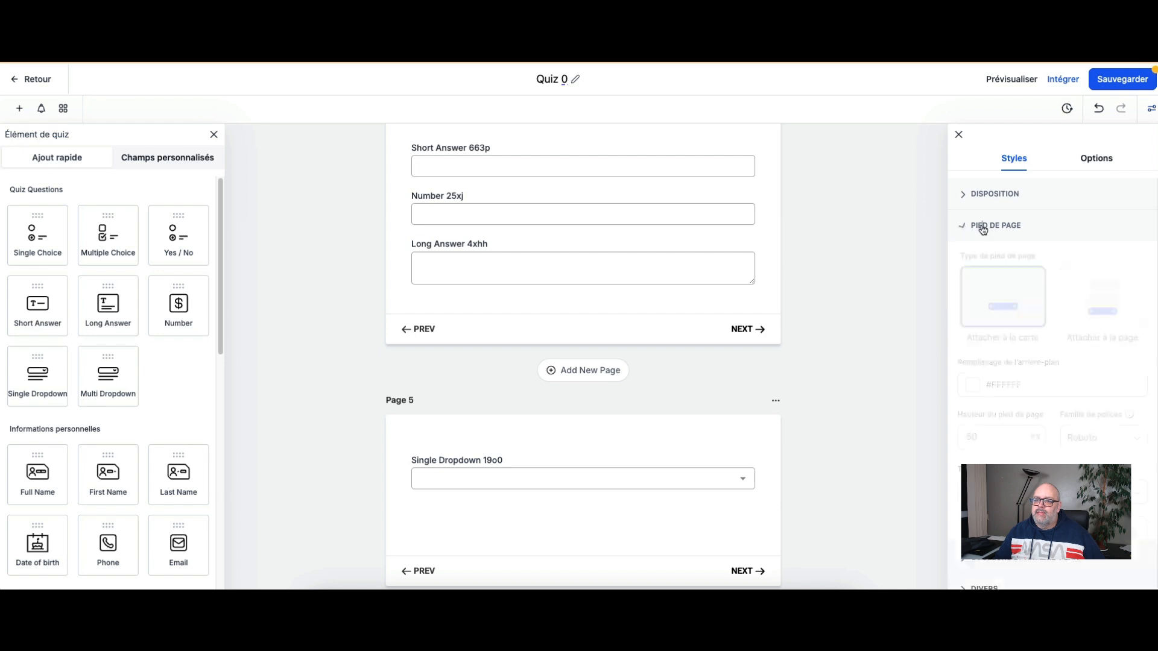
pyautogui.scroll(-3, 1028, 366)
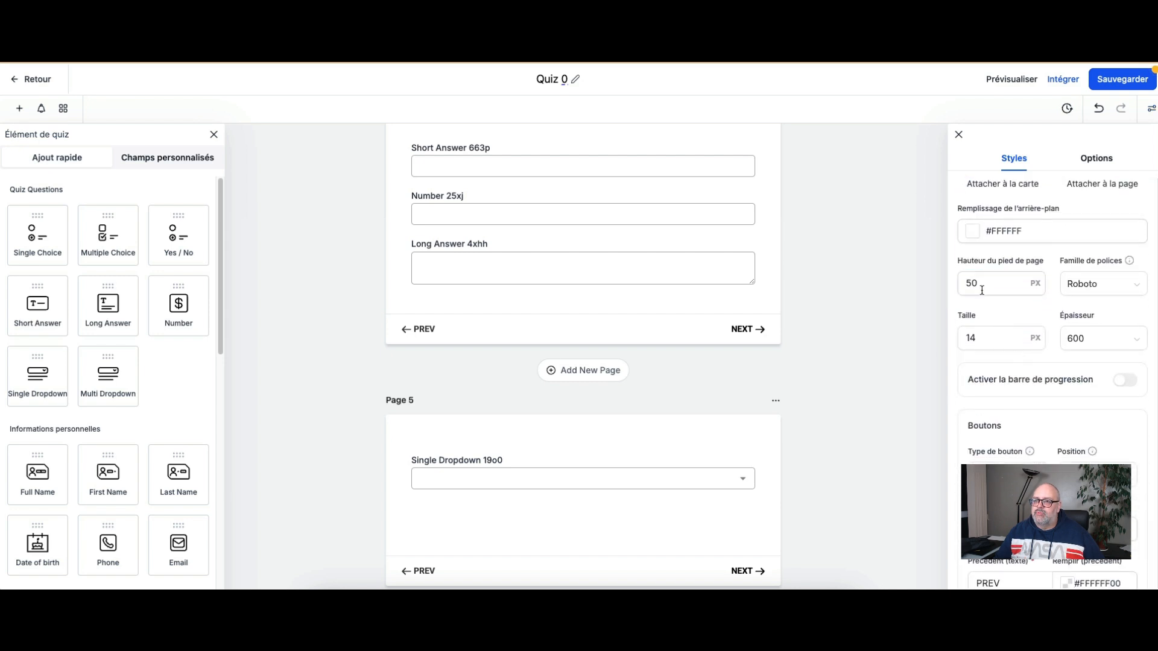
pyautogui.scroll(2, 982, 291)
pyautogui.scroll(-1, 998, 368)
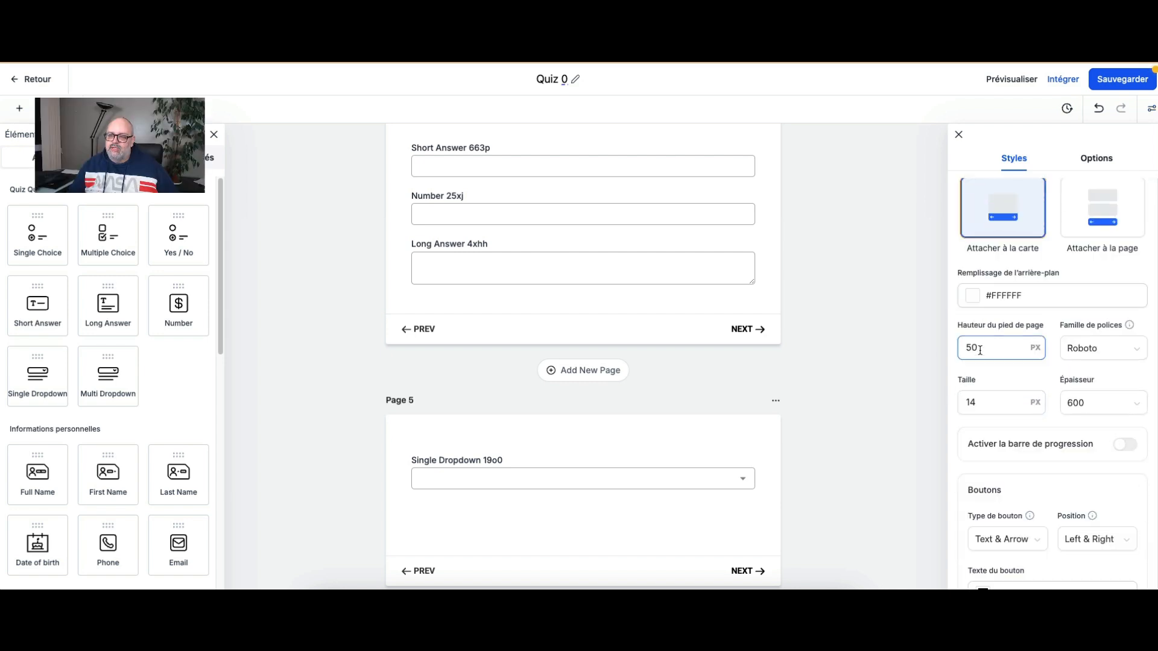
pyautogui.scroll(-4, 1008, 416)
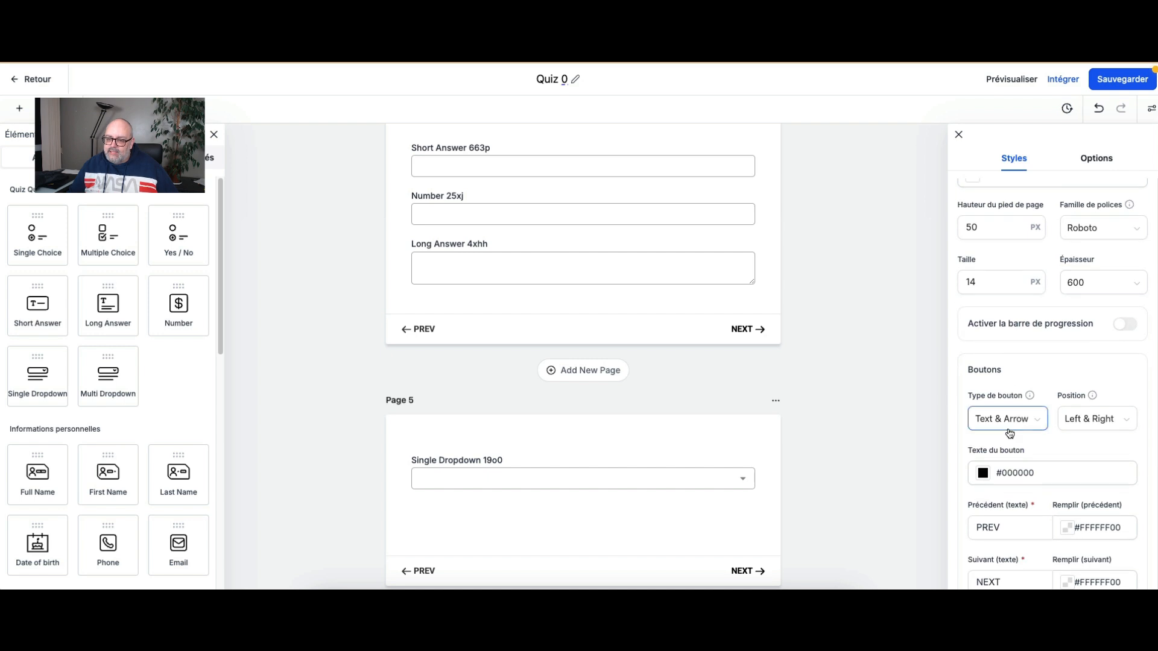
pyautogui.click(994, 465)
pyautogui.doubleClick(995, 464)
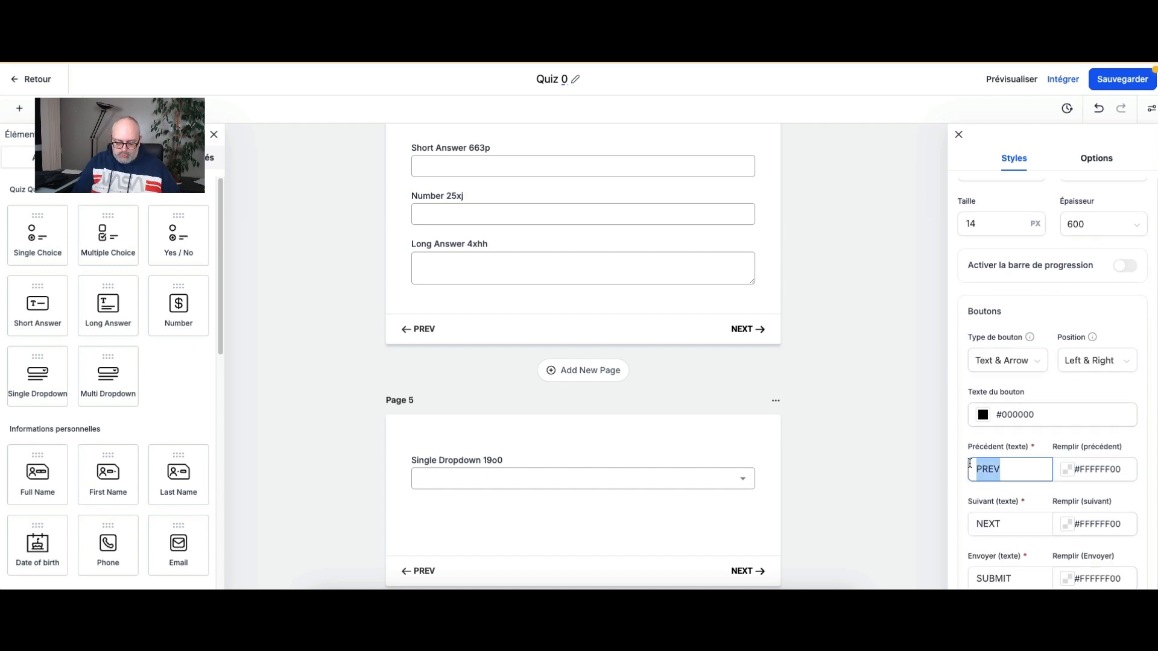
pyautogui.write('Précédent')
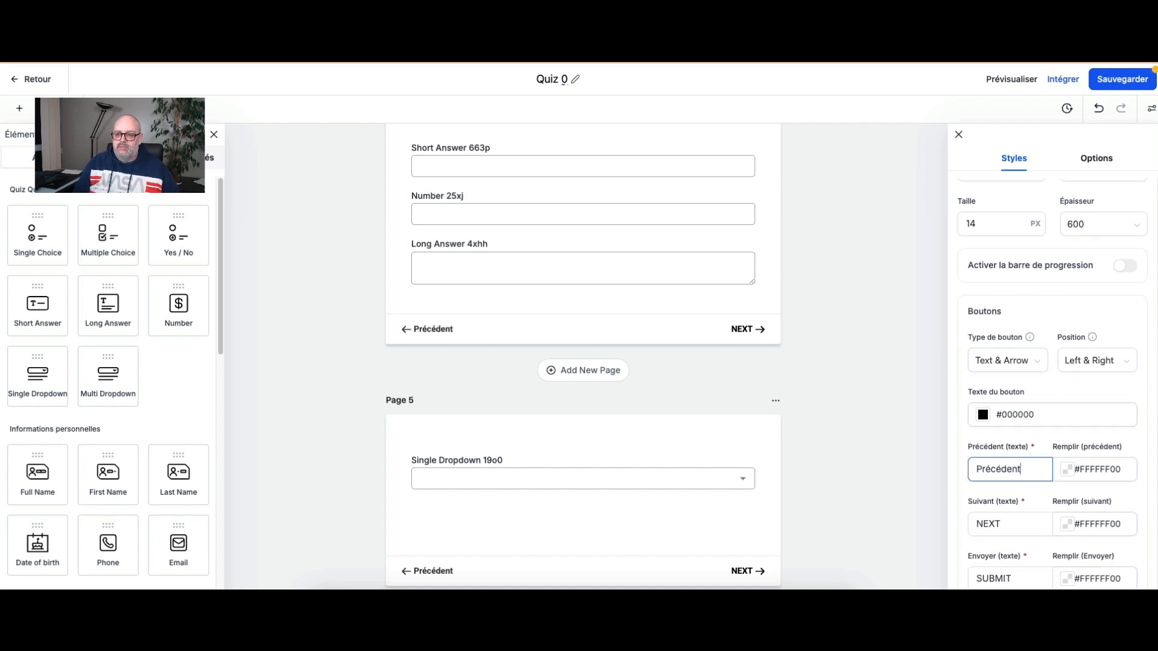
# Step: Set the footer's next button text to "Suivant" and its submit button text to "Envoyer"
pyautogui.doubleClick(1001, 532)
pyautogui.write('S')
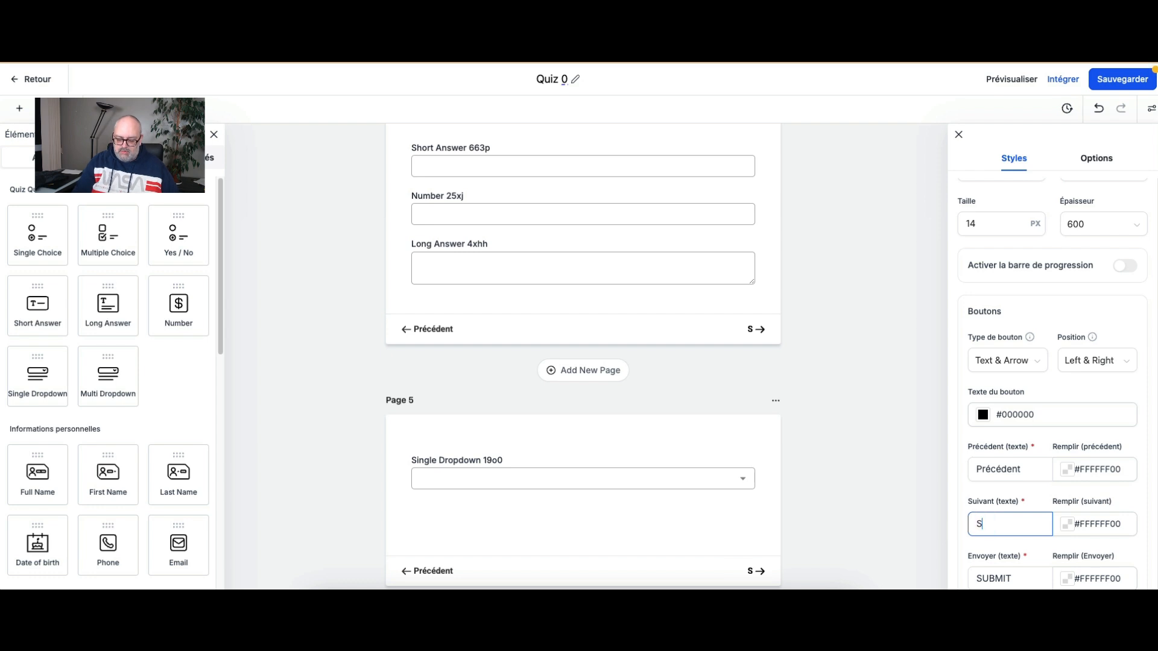
pyautogui.write('uivant')
pyautogui.scroll(-3, 935, 522)
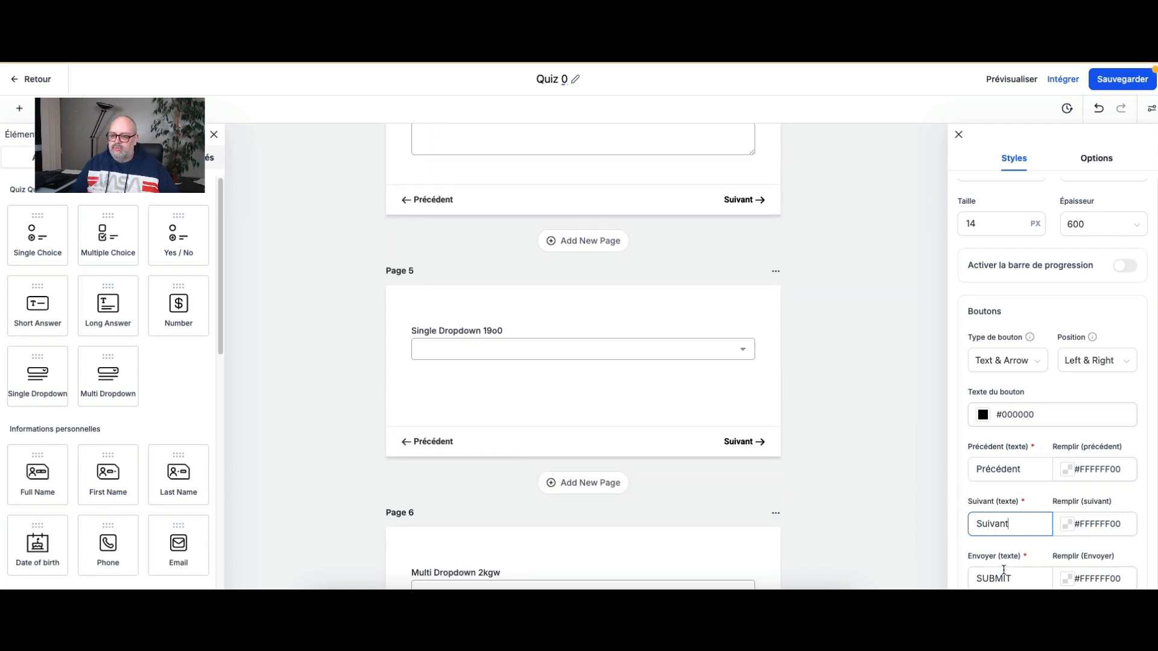
pyautogui.click(1000, 576)
pyautogui.doubleClick(999, 575)
pyautogui.write('Envoyer')
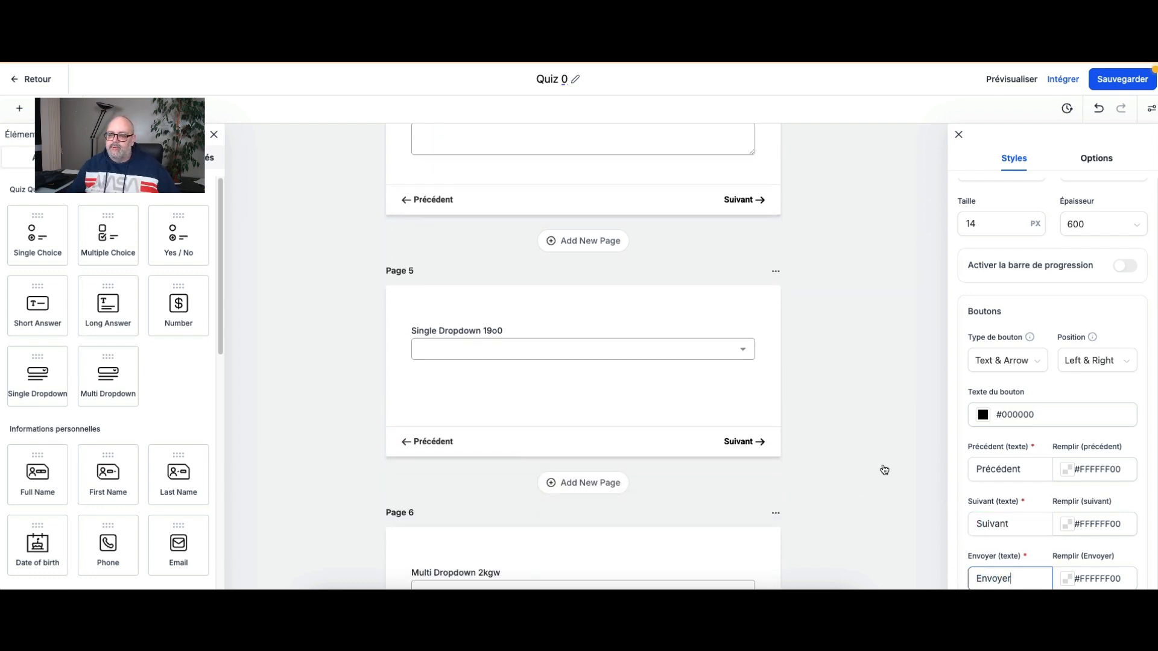
pyautogui.click(909, 440)
pyautogui.scroll(-1, 907, 431)
# Step: Save the quiz and preview its first two pages to check the translated footer buttons, ending back at page 1 in the editor
pyautogui.click(1106, 85)
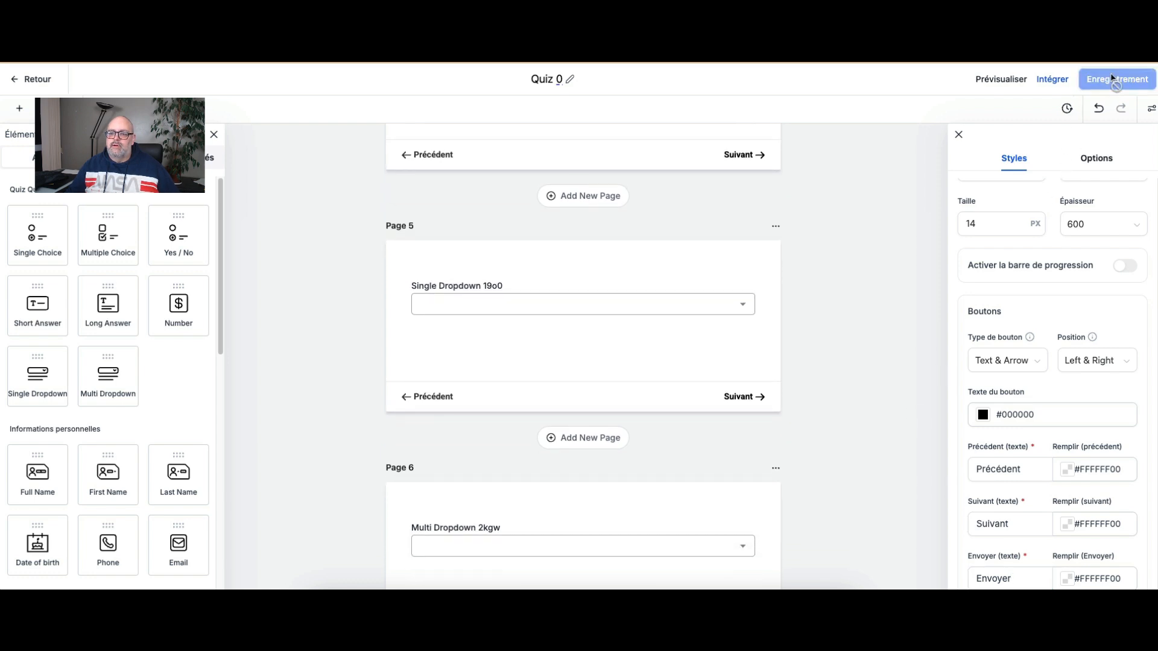
pyautogui.click(1002, 85)
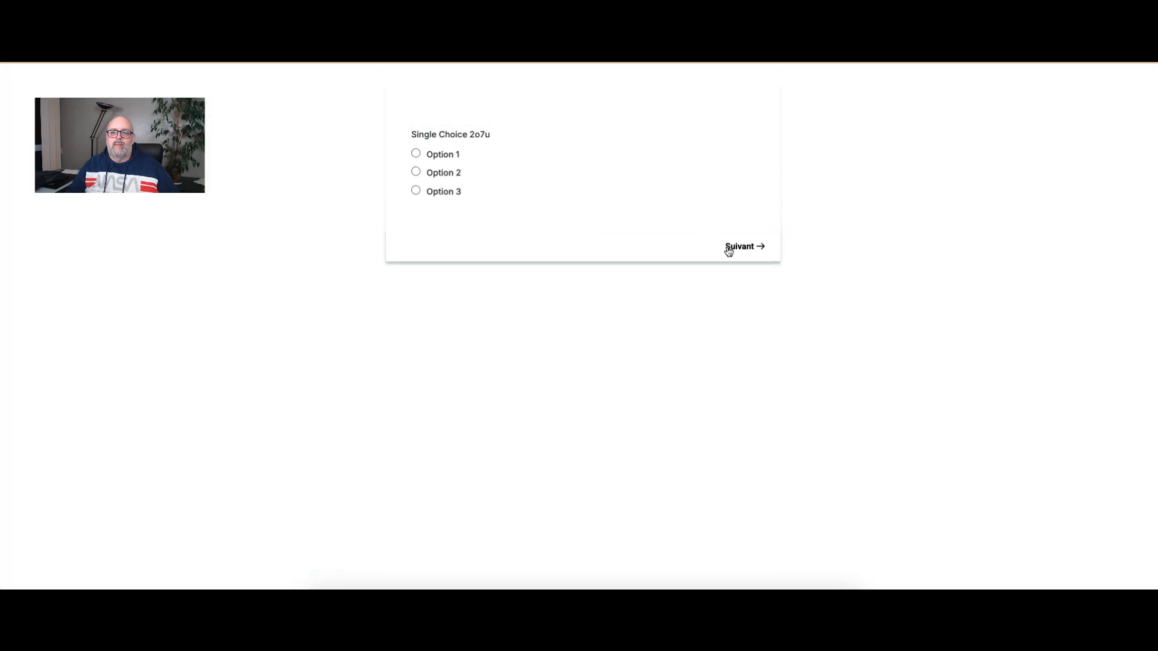
pyautogui.click(729, 249)
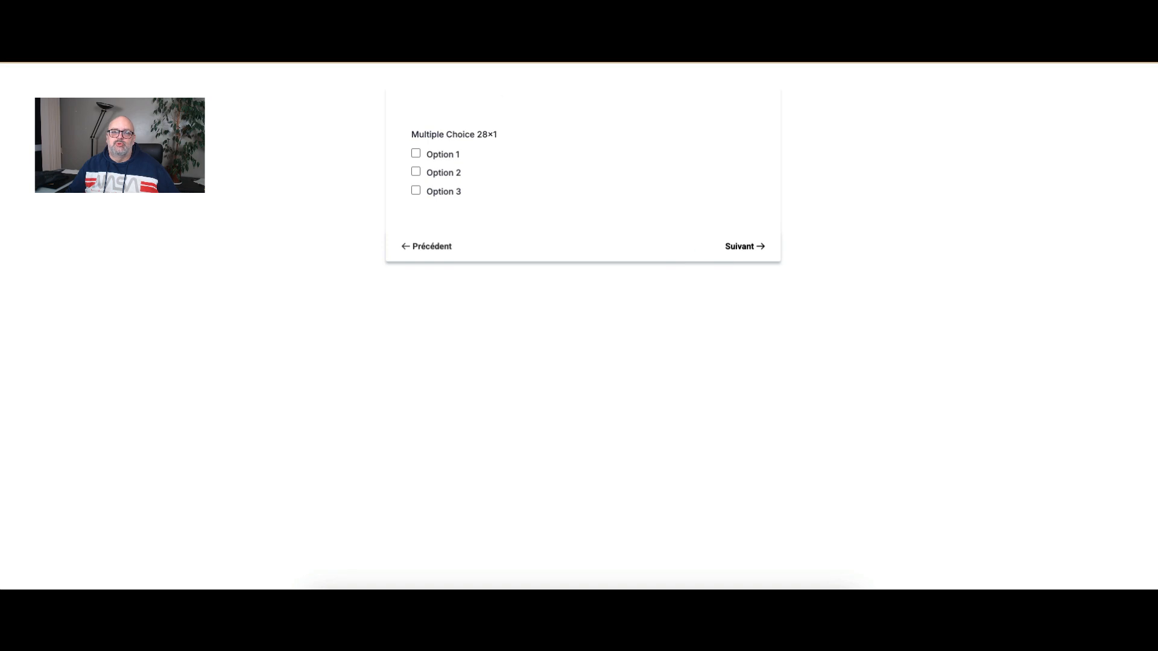
pyautogui.press('super+w')
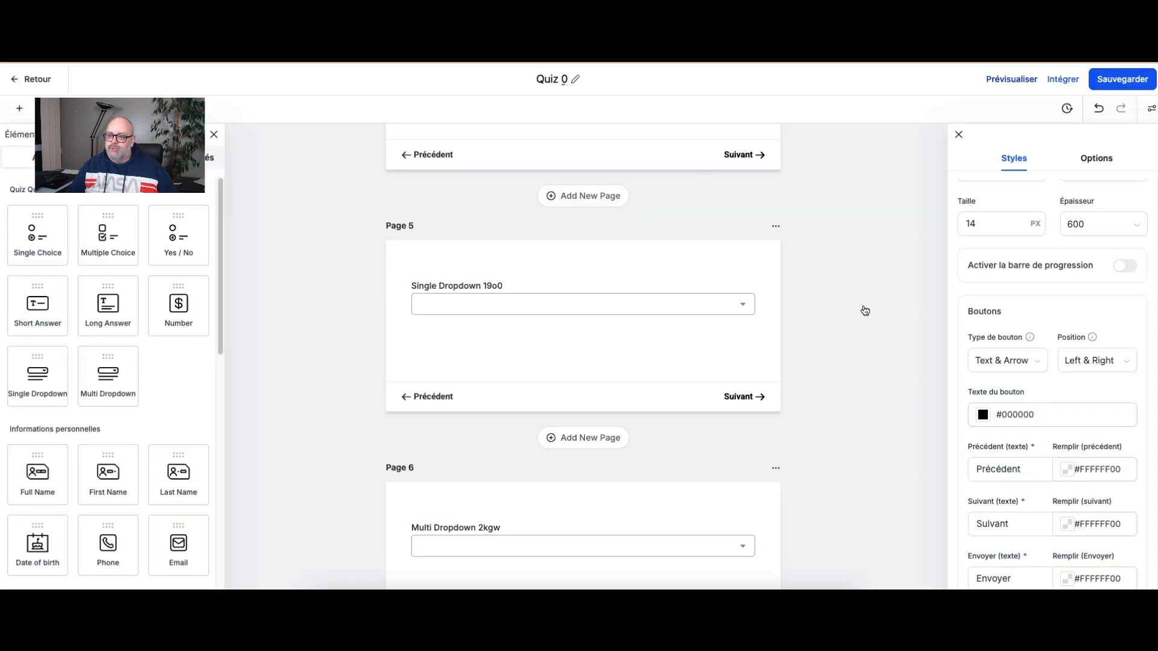
pyautogui.click(1105, 88)
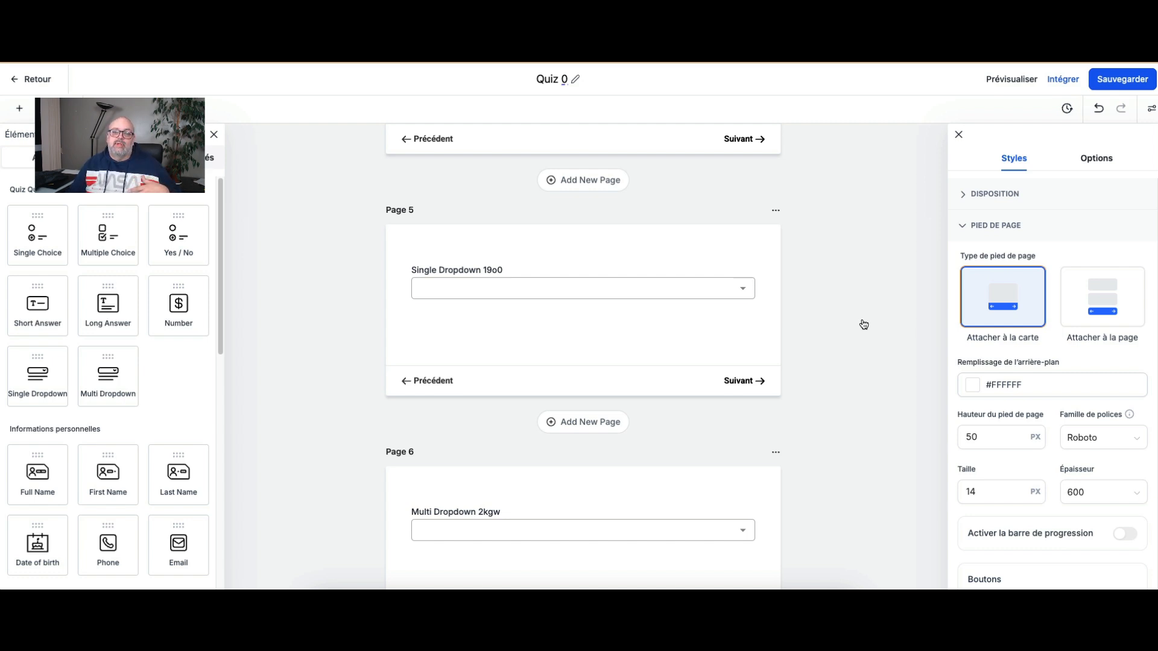
pyautogui.scroll(15, 862, 352)
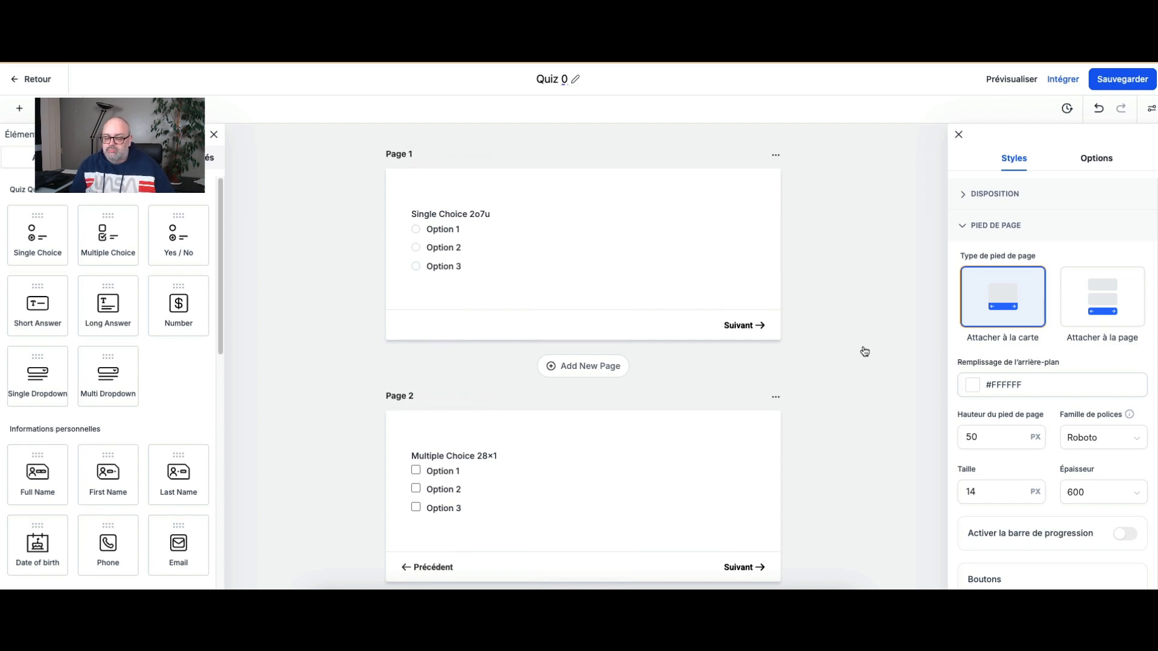
# Step: Rename the three options of the page 1 Single Choice question to "Bateau", "Marche" and "Voiture"
pyautogui.click(489, 258)
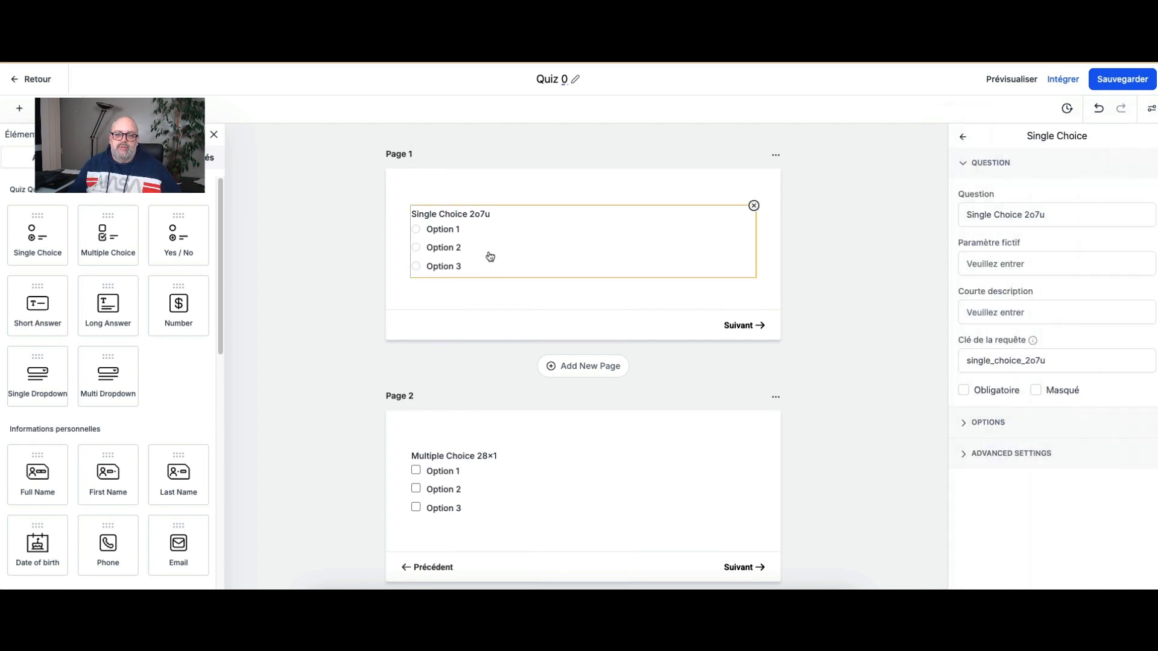
pyautogui.click(991, 422)
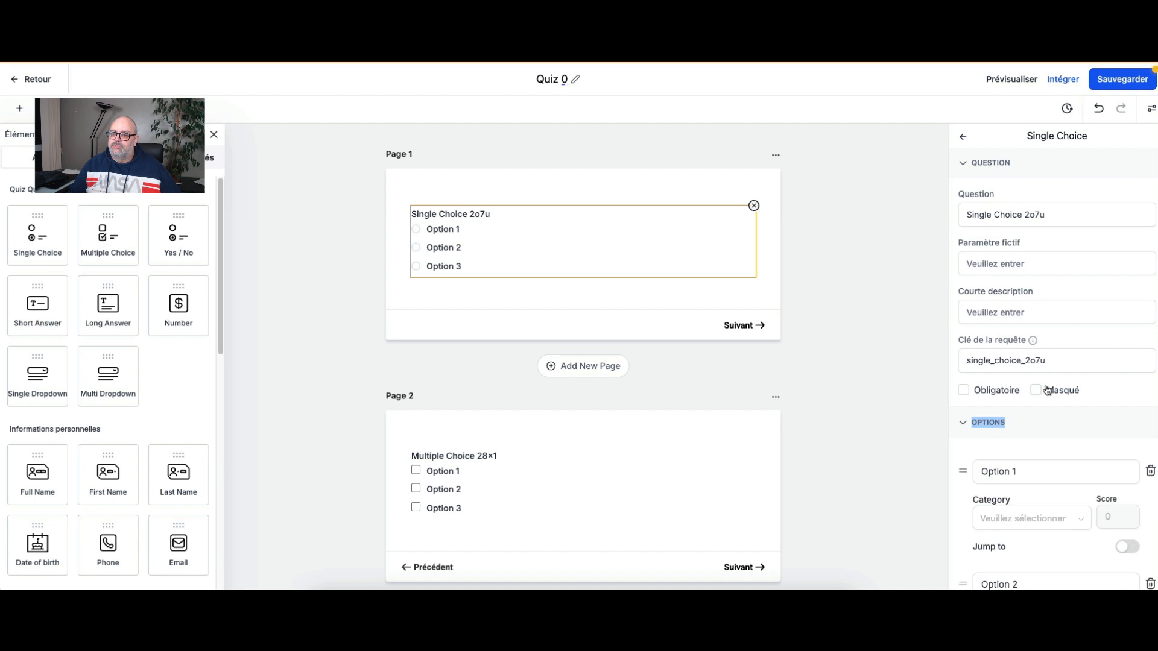
pyautogui.scroll(-5, 1046, 386)
pyautogui.scroll(1, 1040, 320)
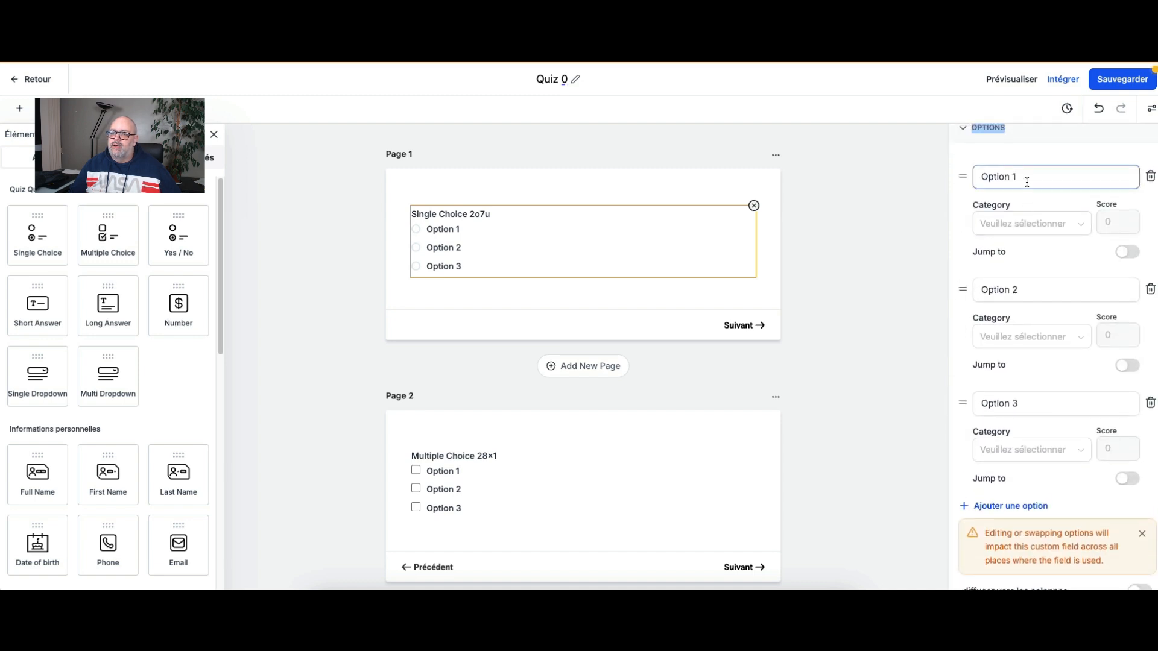
pyautogui.moveTo(1029, 178); pyautogui.dragTo(967, 184)
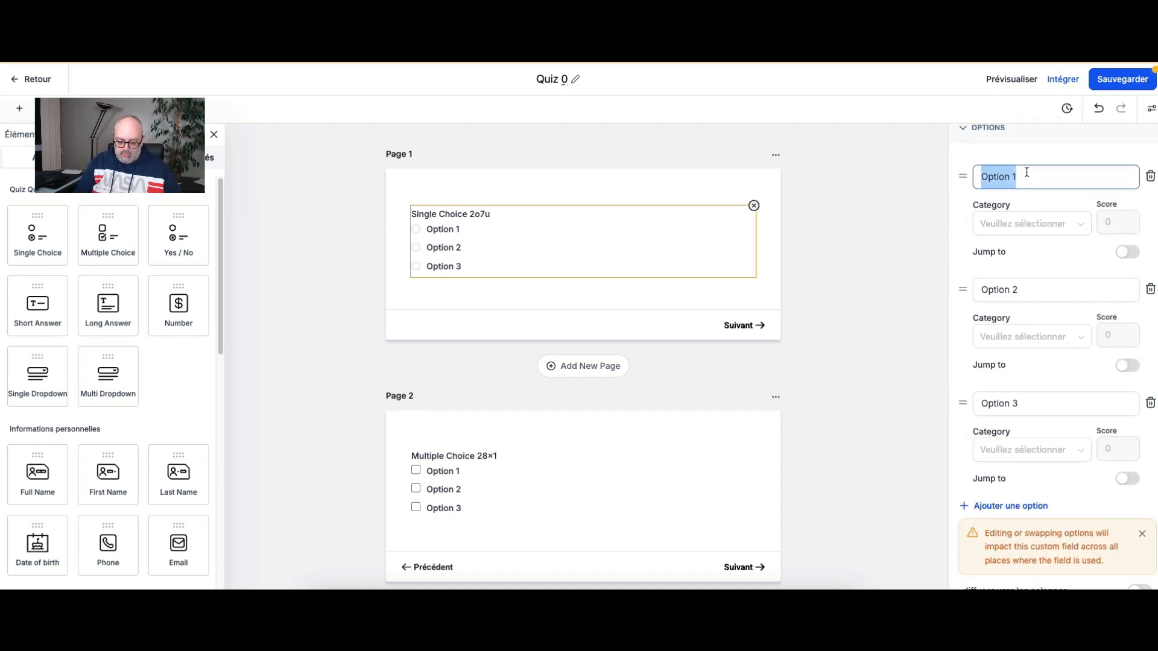
pyautogui.write('Bateau')
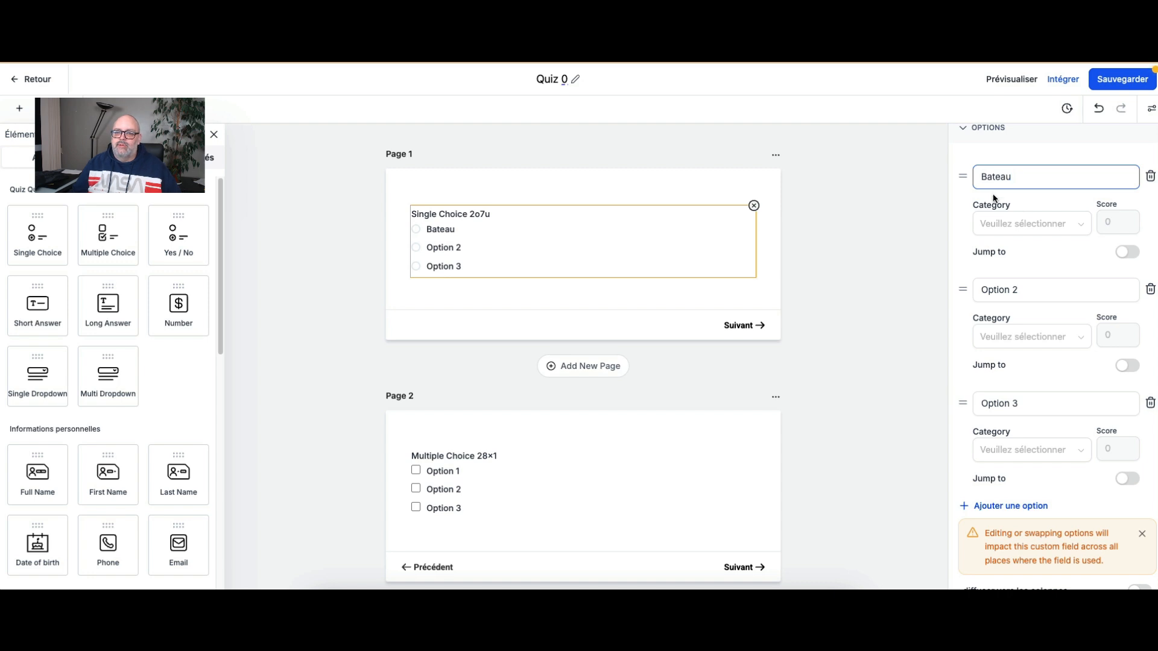
pyautogui.moveTo(1032, 292); pyautogui.dragTo(949, 292)
pyautogui.write('Marche')
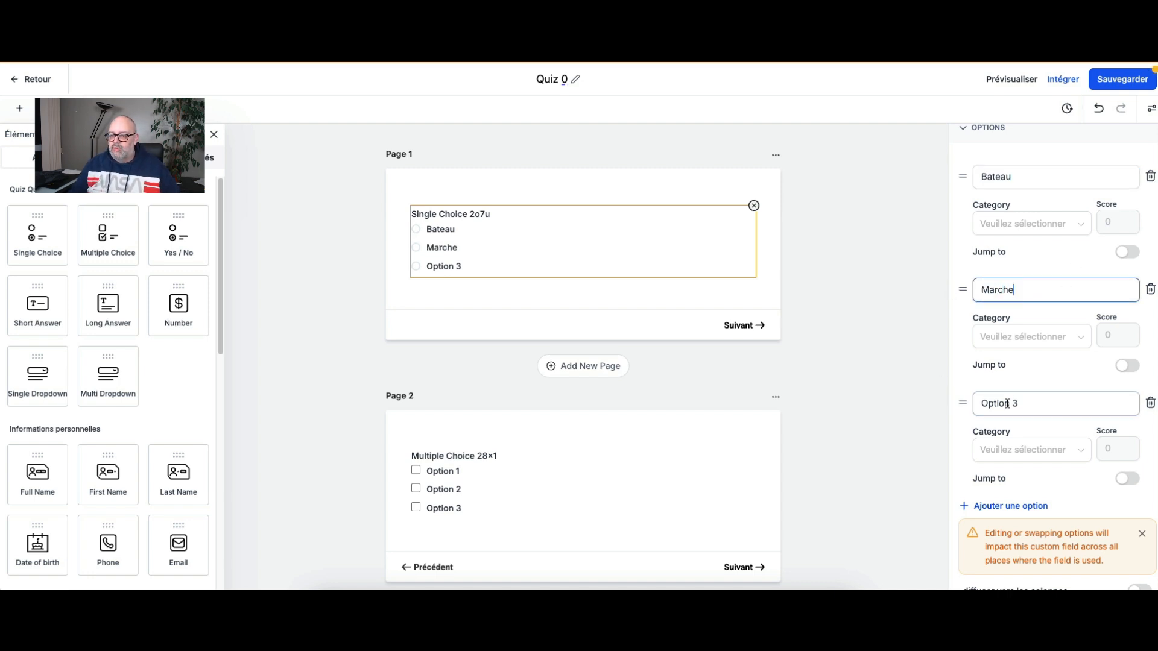
pyautogui.moveTo(1007, 403); pyautogui.dragTo(949, 401)
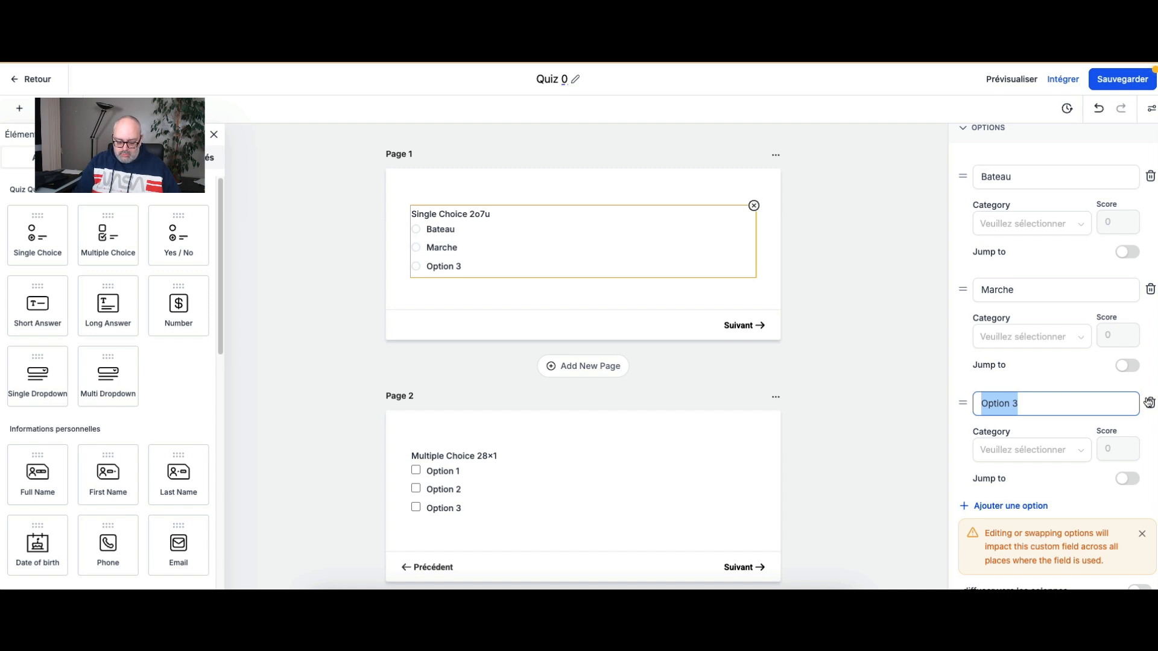
pyautogui.write('Voiture')
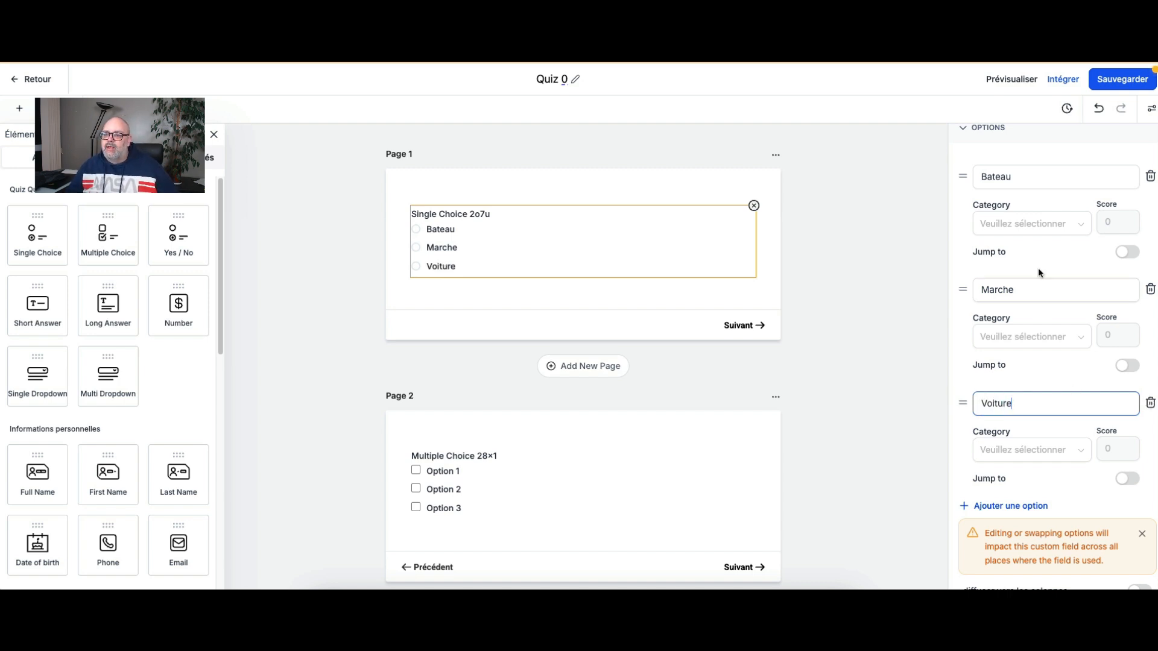
# Step: Add the scoring categories "Campagne", "Montagne" and "Mer" to the quiz from the Bateau option
pyautogui.click(1048, 224)
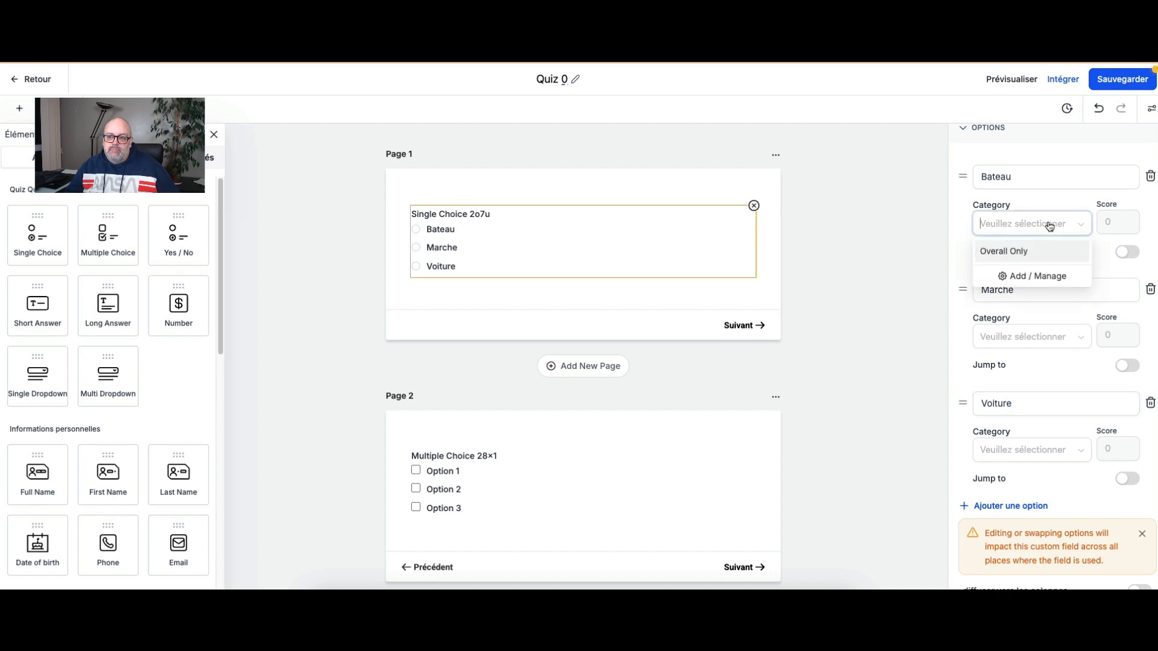
pyautogui.click(1051, 277)
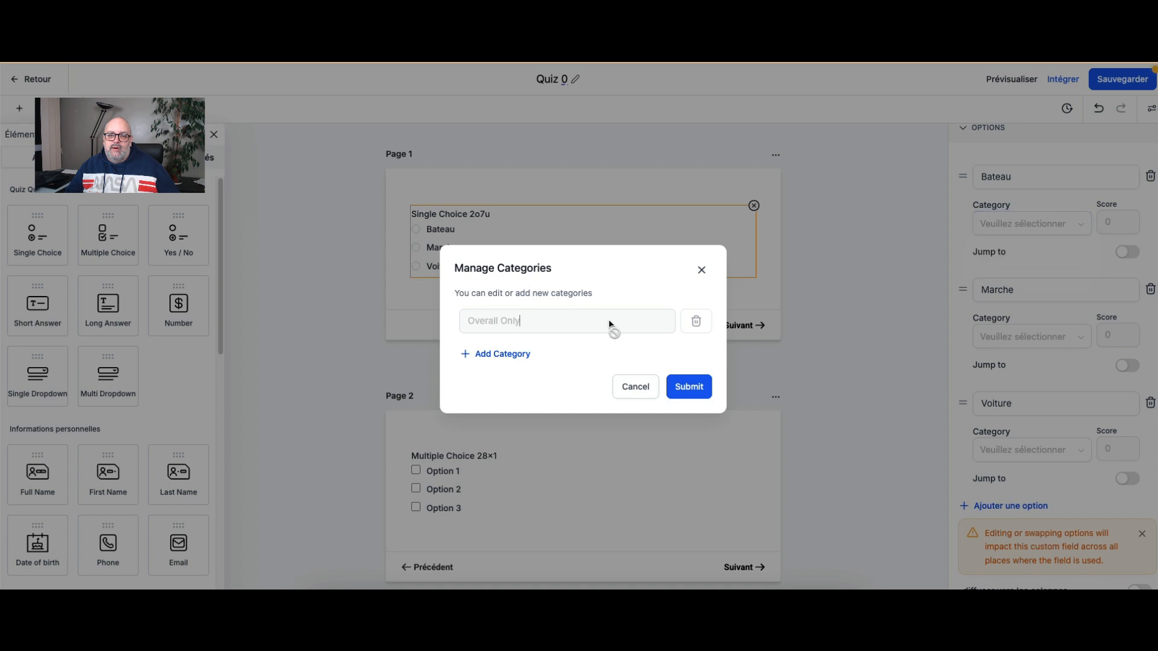
pyautogui.click(513, 356)
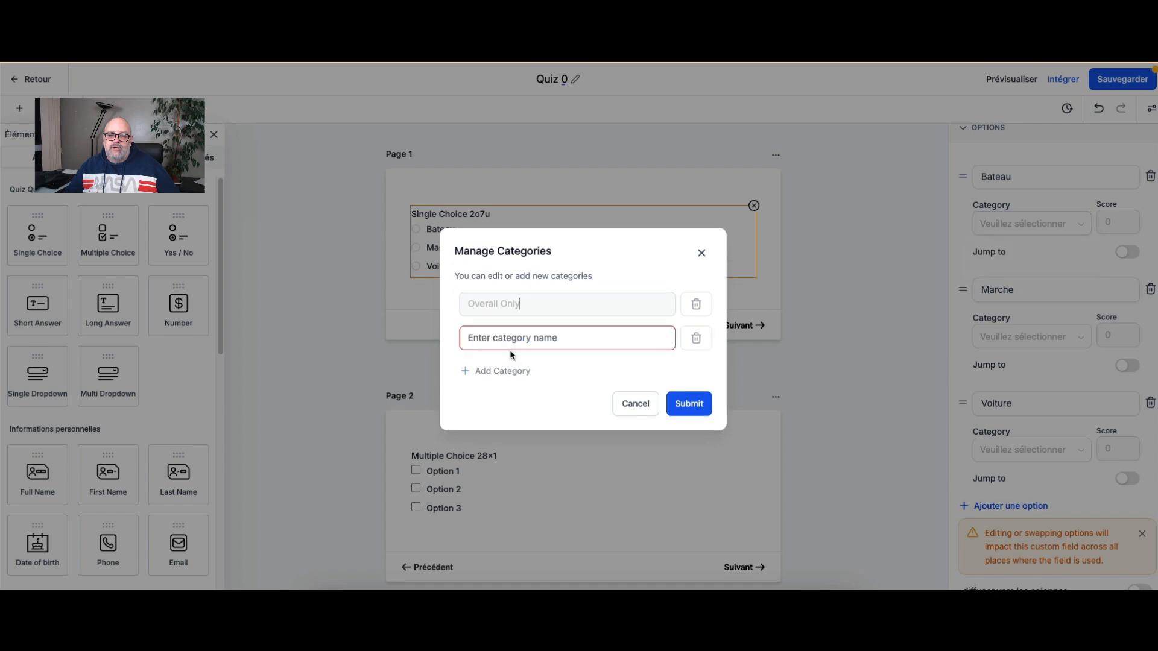
pyautogui.click(539, 338)
pyautogui.write('Campagne')
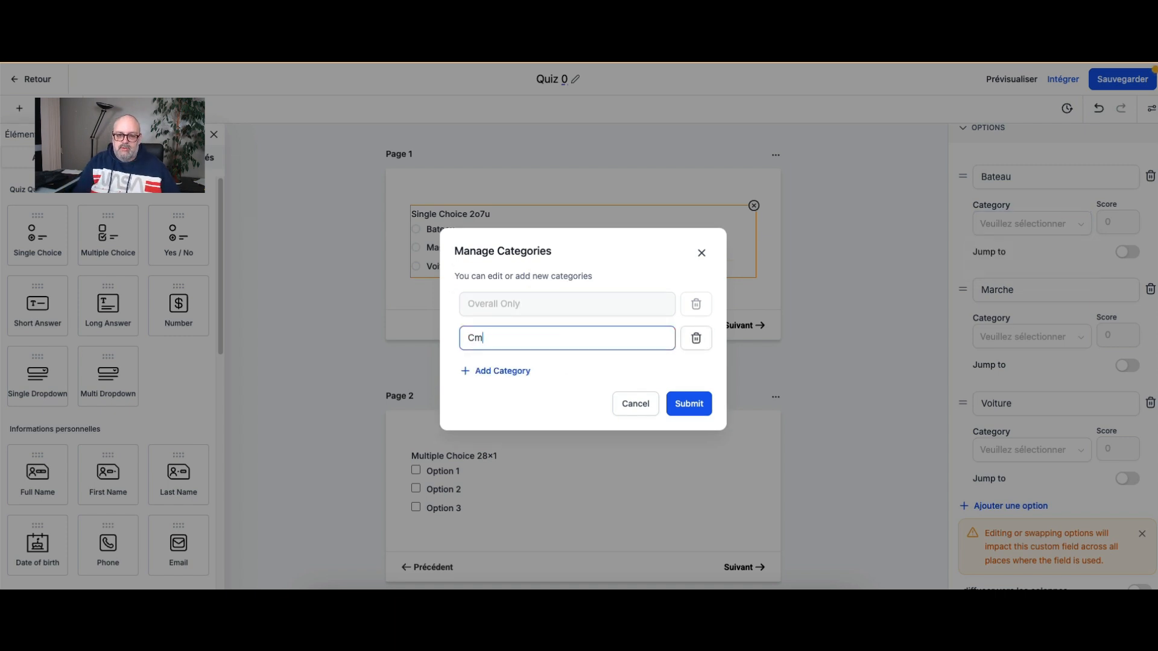
pyautogui.click(516, 372)
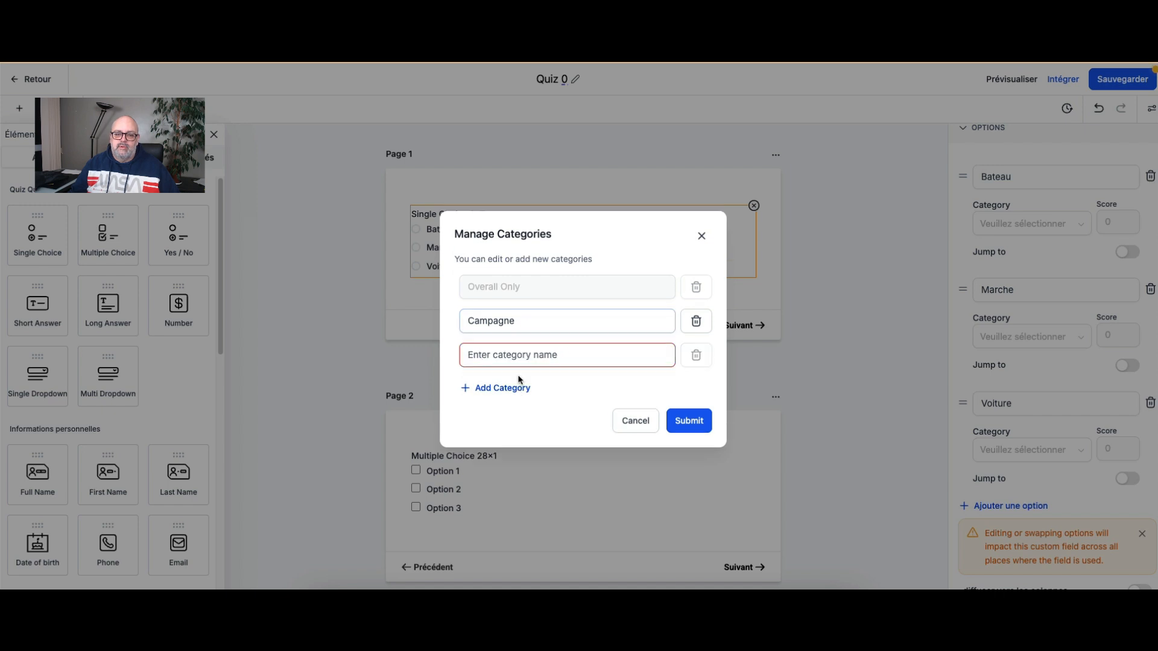
pyautogui.click(526, 364)
pyautogui.write('Montagne')
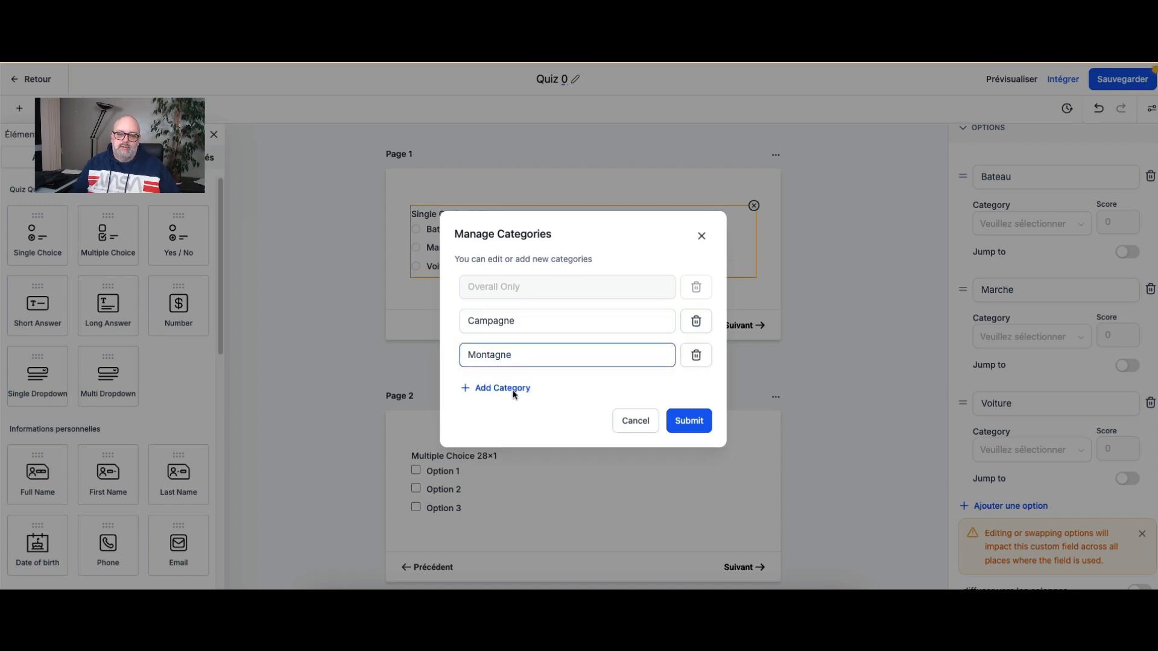
pyautogui.click(513, 391)
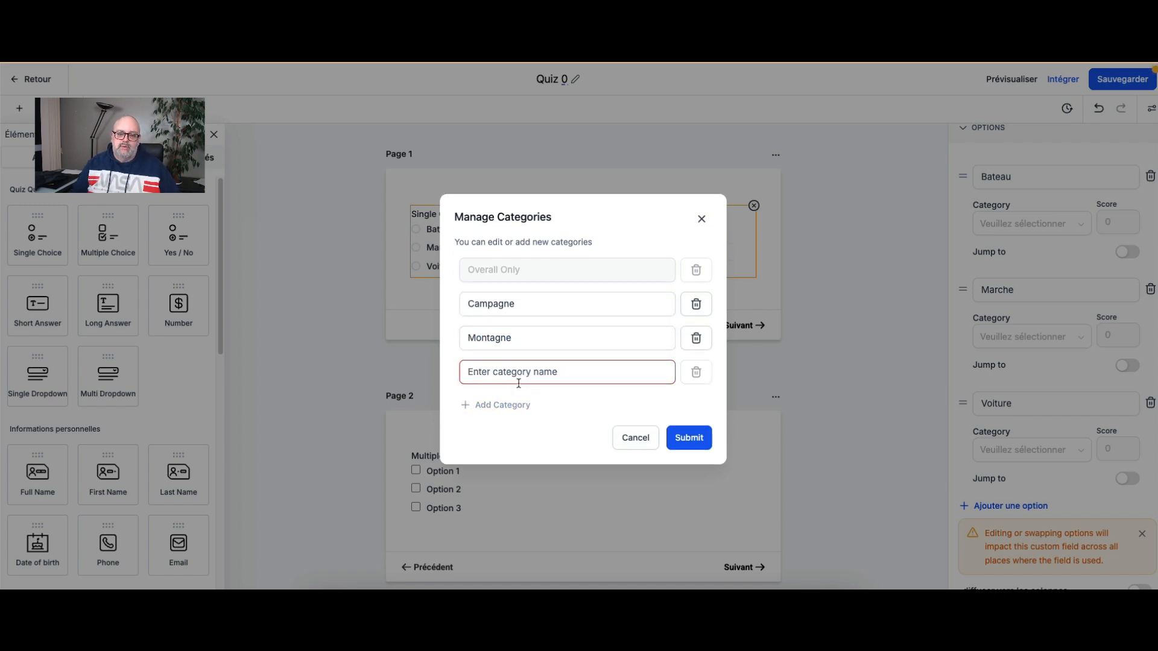
pyautogui.click(517, 380)
pyautogui.write('Mer')
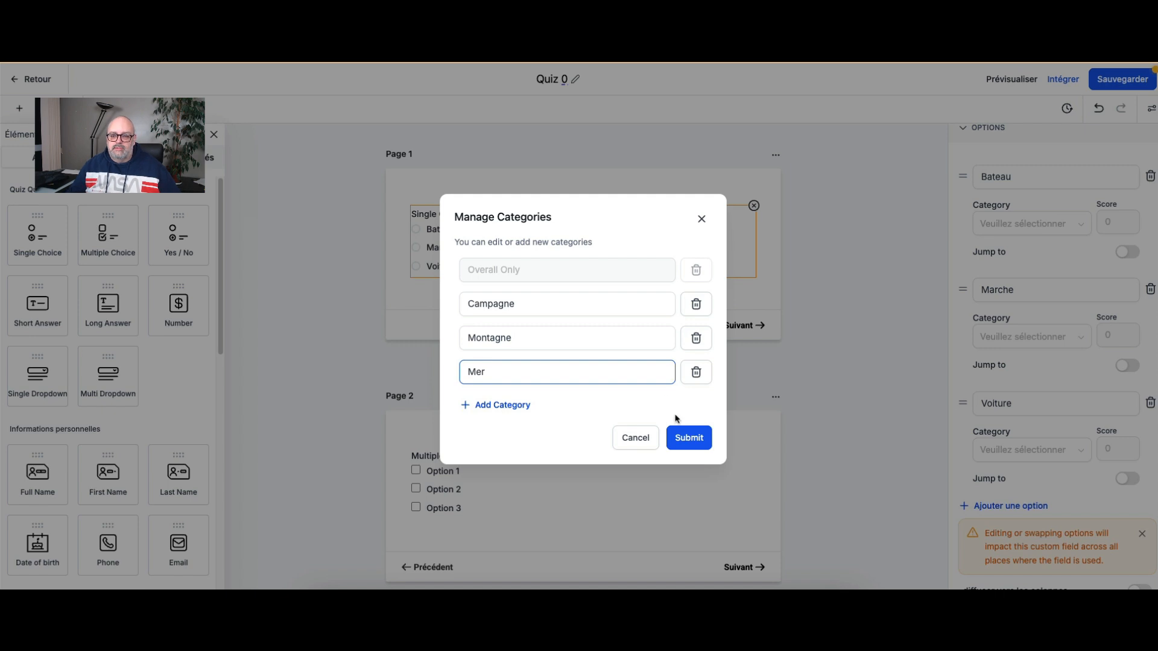
pyautogui.click(685, 438)
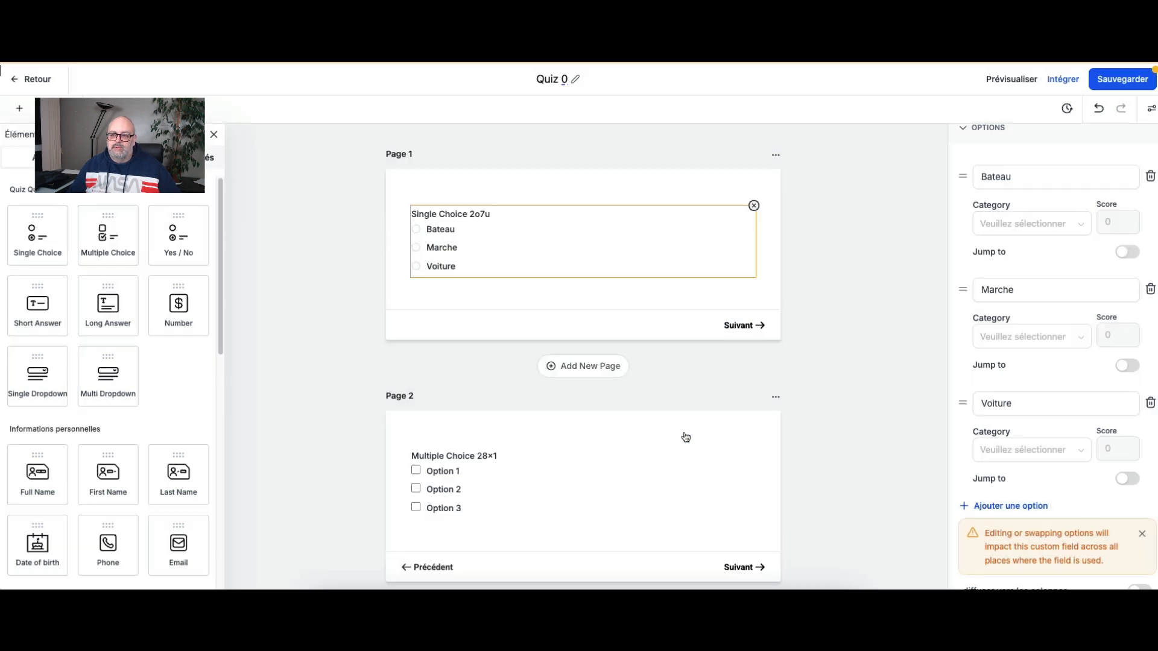
# Step: Assign the Bateau option to category Mer and the Marche option to category Montagne, each with a score of 1
pyautogui.click(1050, 230)
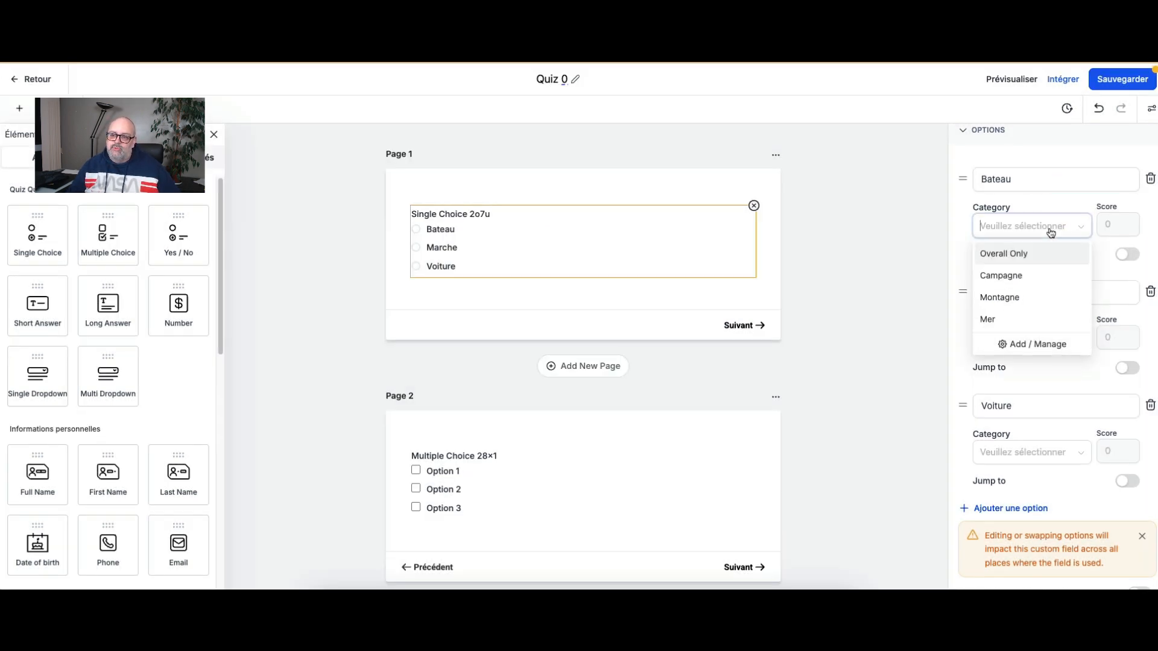
pyautogui.click(1006, 319)
pyautogui.press('Tab')
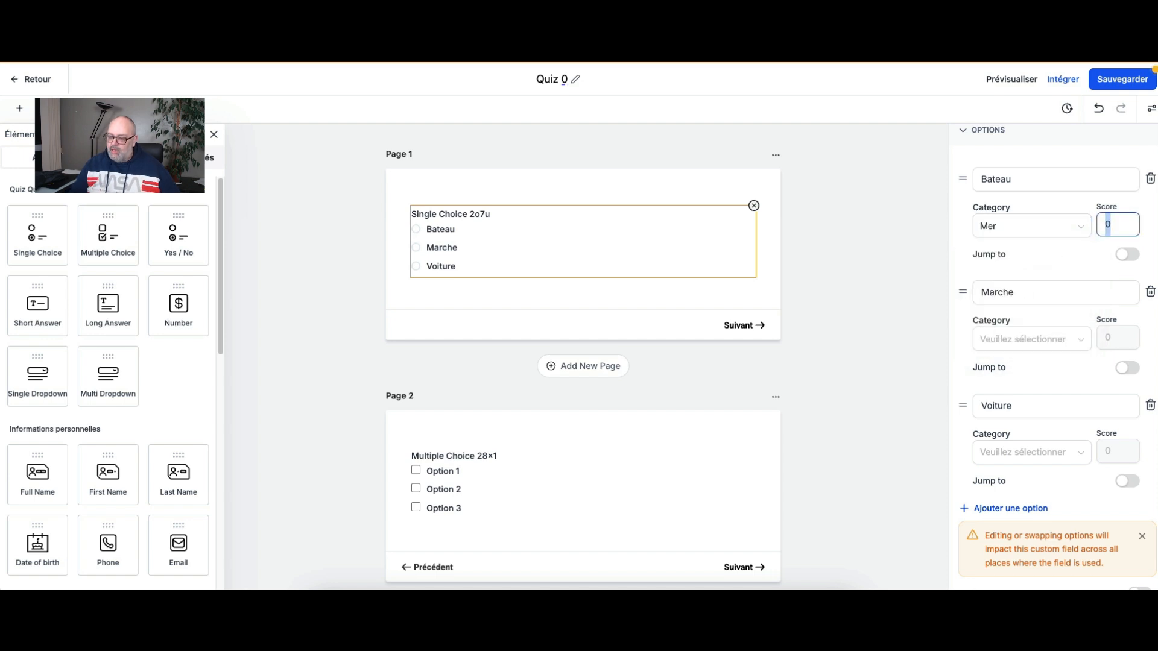
pyautogui.write('1')
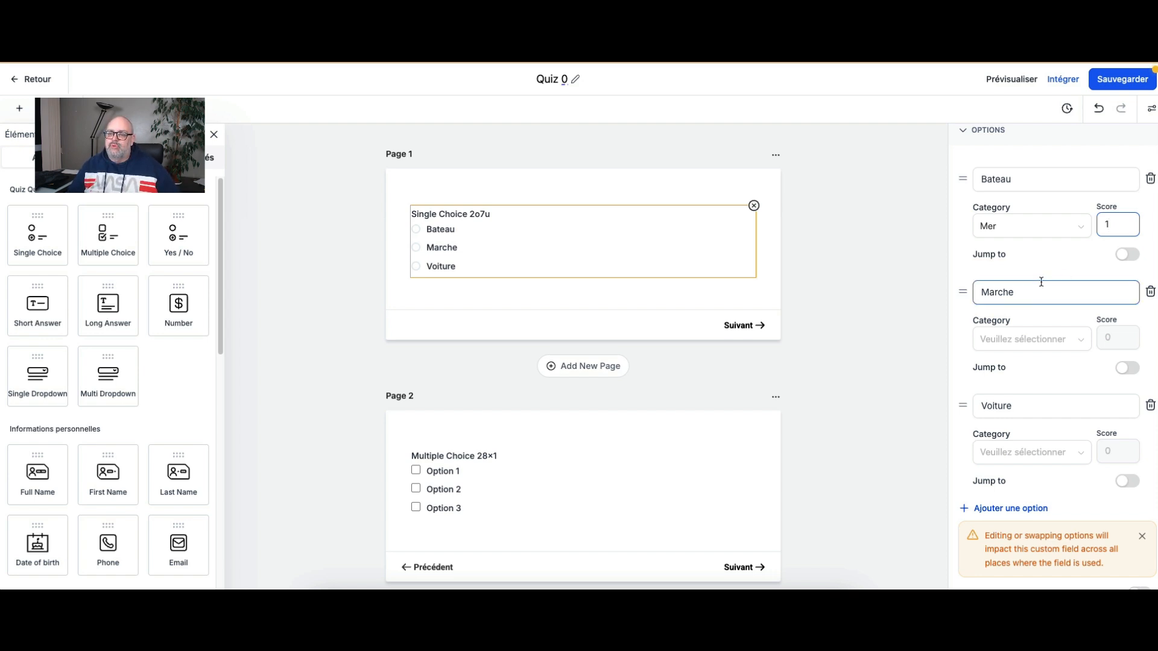
pyautogui.click(1022, 338)
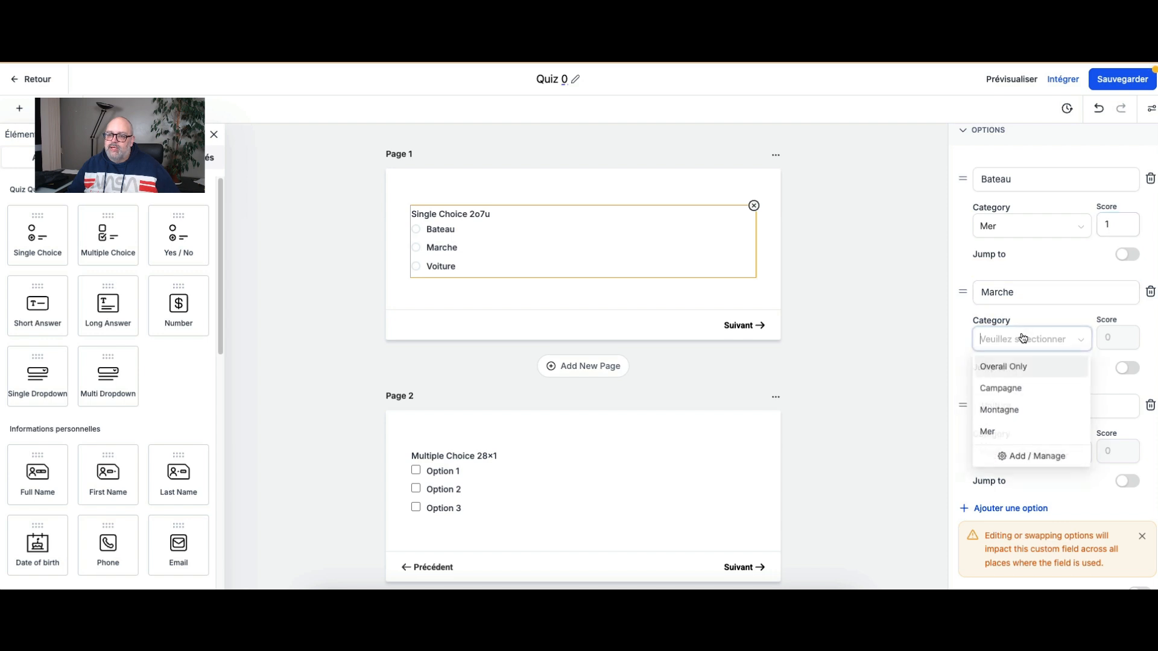
pyautogui.click(1013, 410)
pyautogui.click(1099, 340)
pyautogui.write('1')
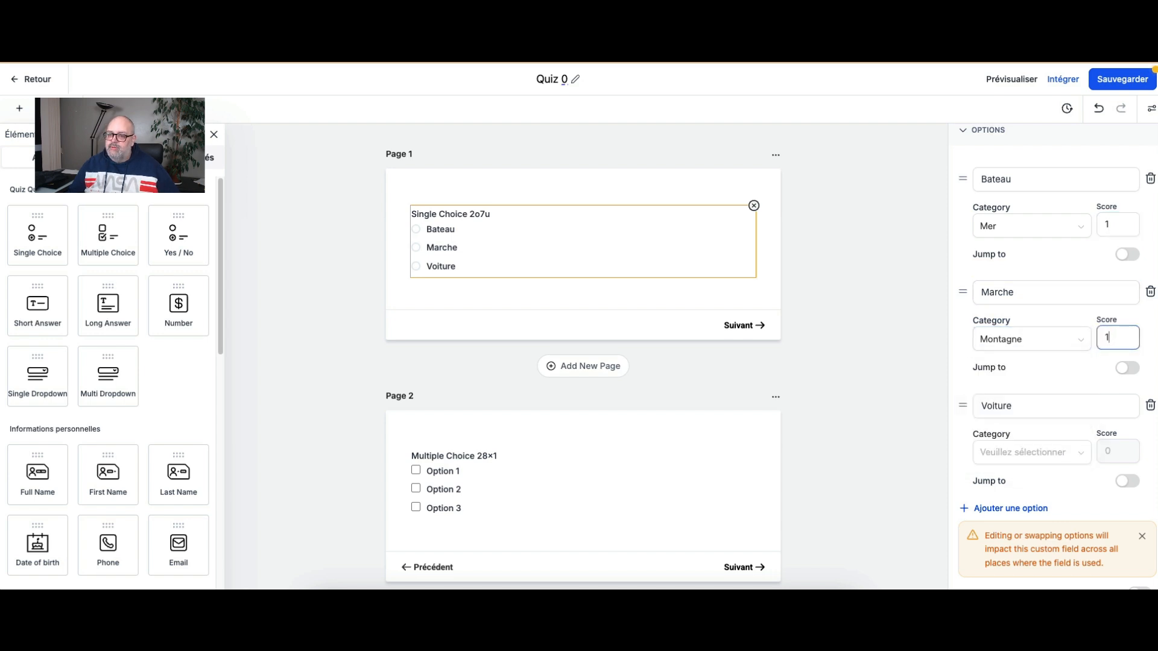
# Step: Assign the Voiture option to category Campagne with a score of 1
pyautogui.click(1029, 453)
pyautogui.click(1013, 502)
pyautogui.click(1100, 450)
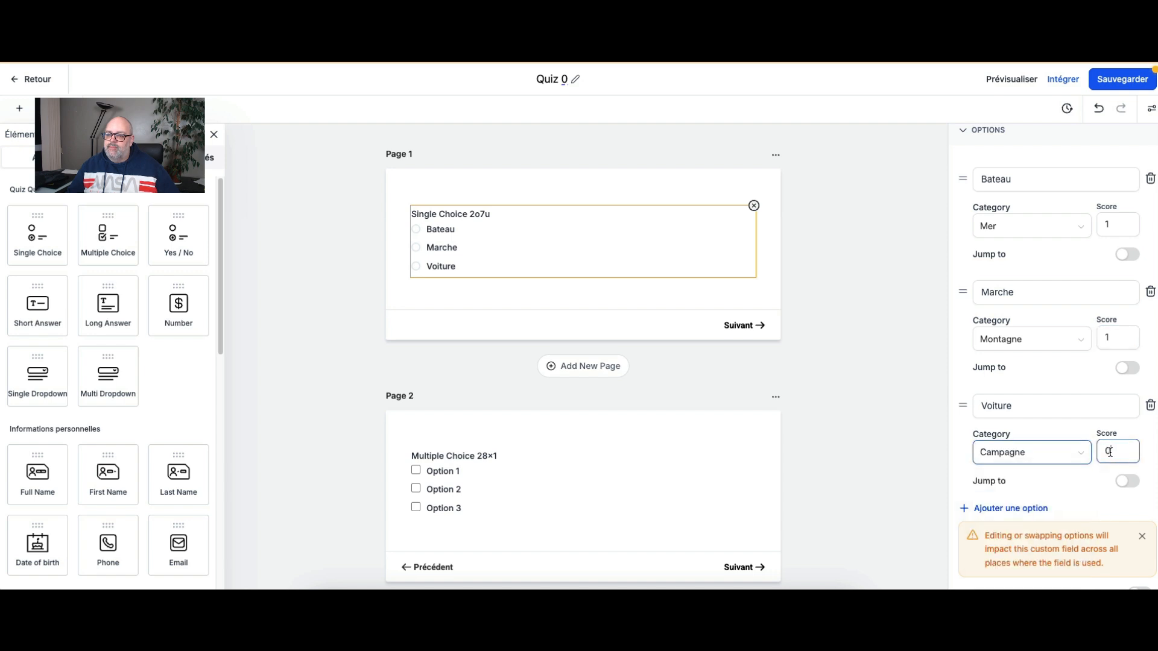
pyautogui.write('1')
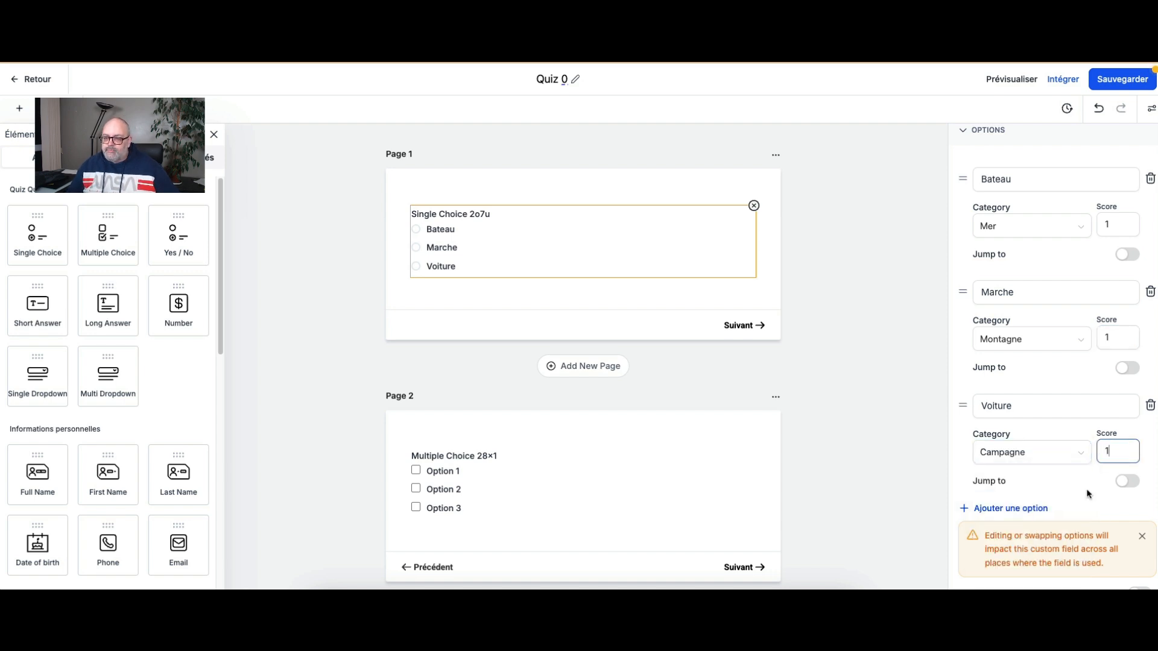
pyautogui.click(977, 158)
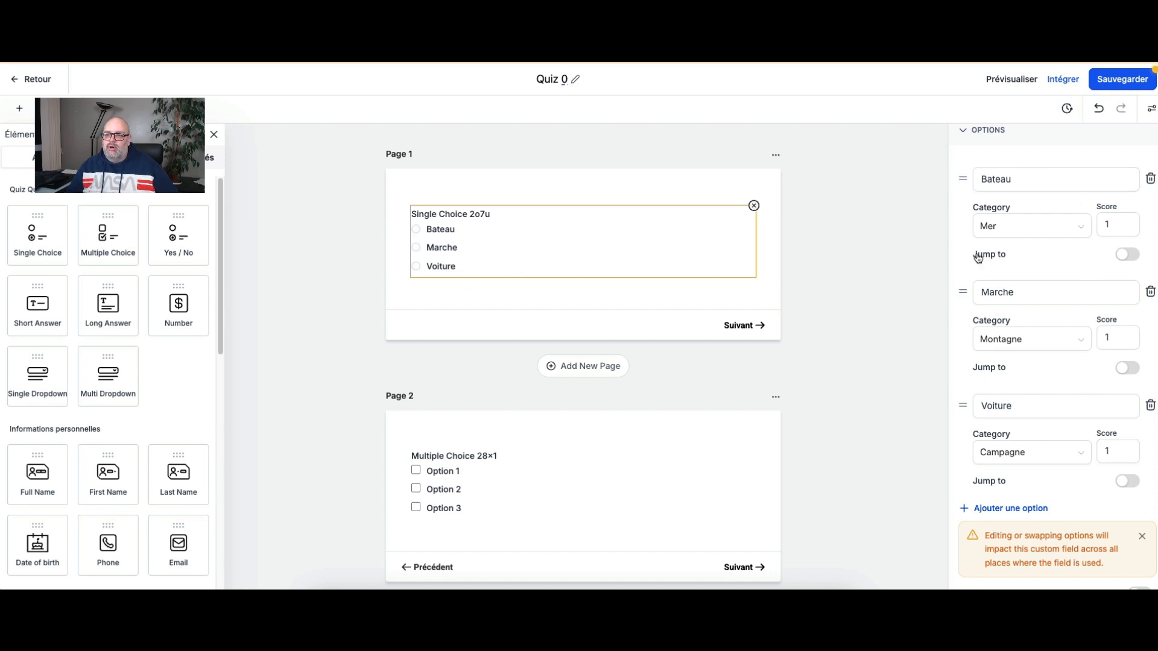
pyautogui.click(1111, 231)
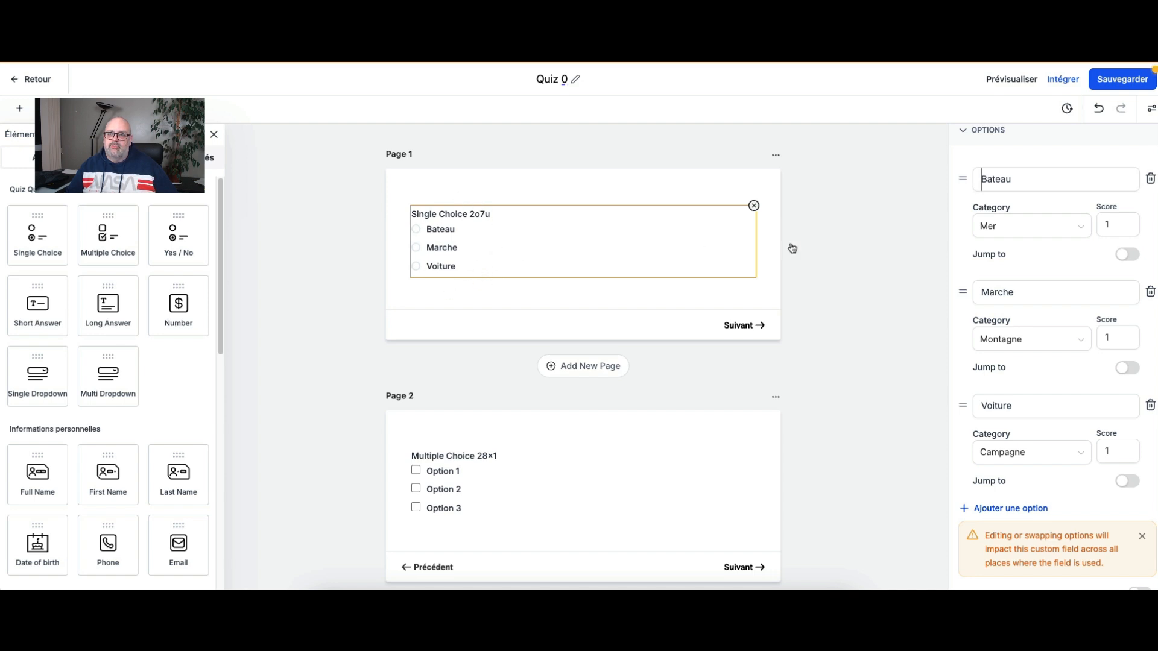
# Step: Change the page 1 Single Choice question text to "Comment aimez-vous vous déplacer"
pyautogui.scroll(5, 1030, 254)
pyautogui.moveTo(1046, 214); pyautogui.dragTo(953, 215)
pyautogui.write('Commen')
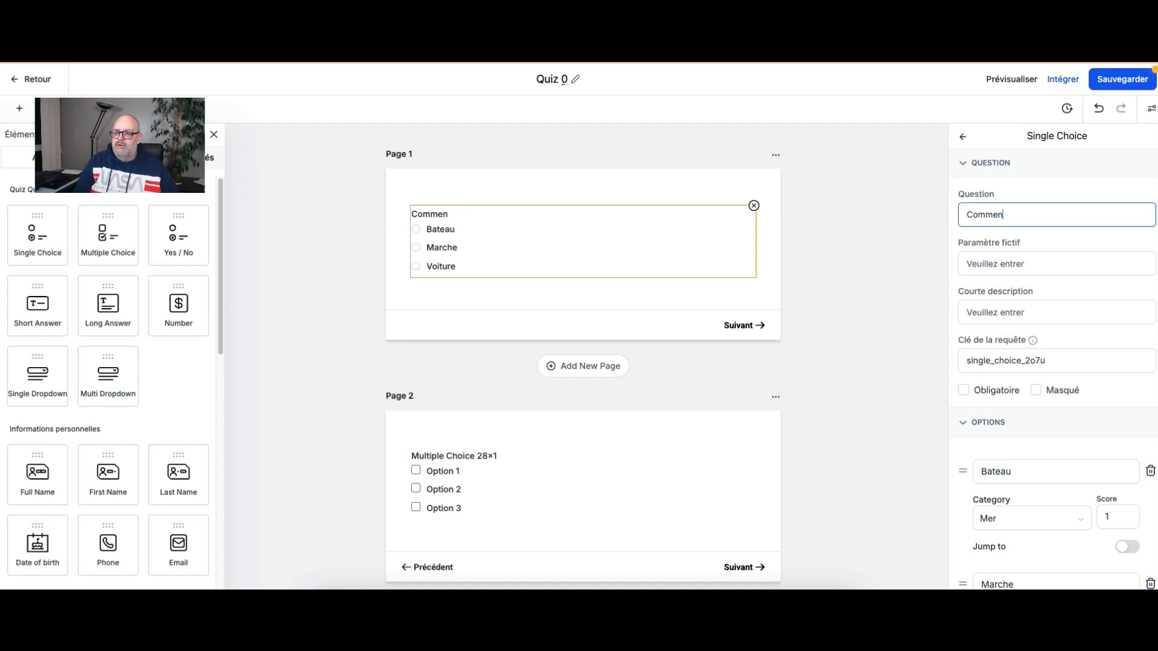
pyautogui.write('t aimez-v')
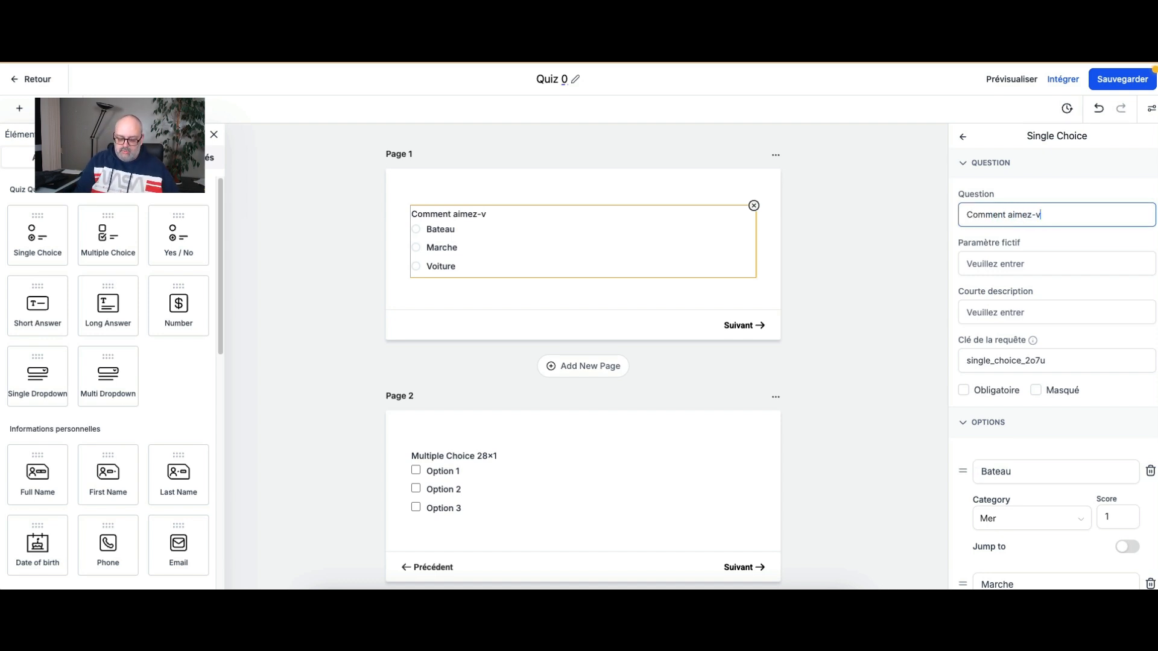
pyautogui.write('ous vous d')
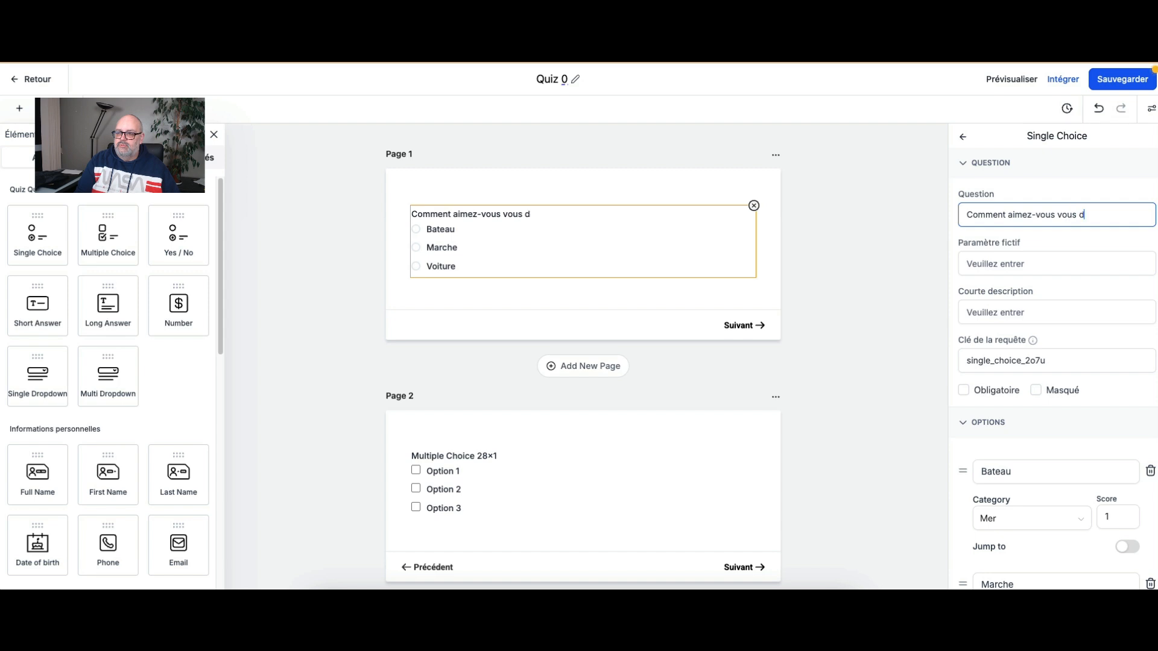
pyautogui.write('éplacer')
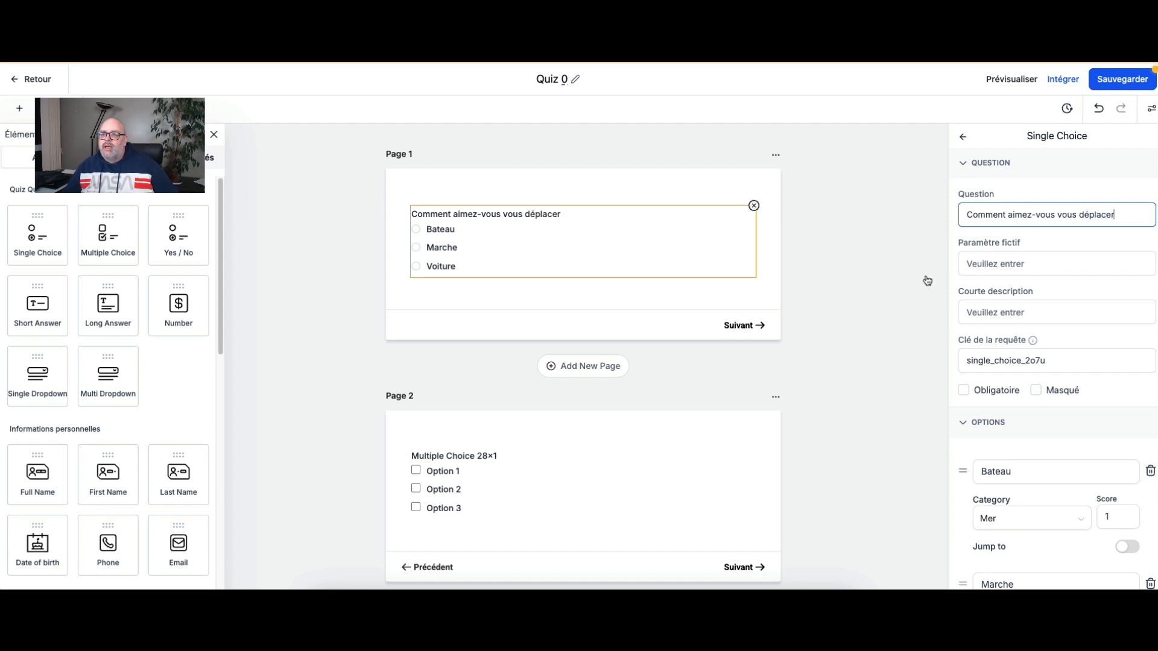
pyautogui.click(927, 280)
pyautogui.click(727, 242)
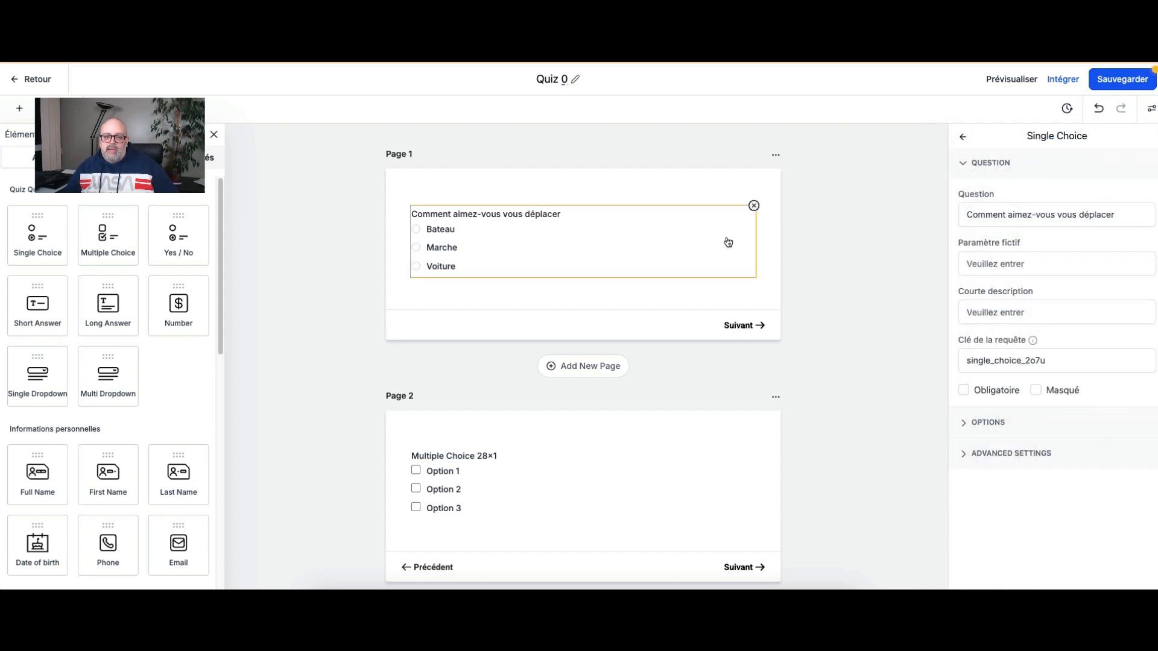
pyautogui.scroll(-1, 597, 277)
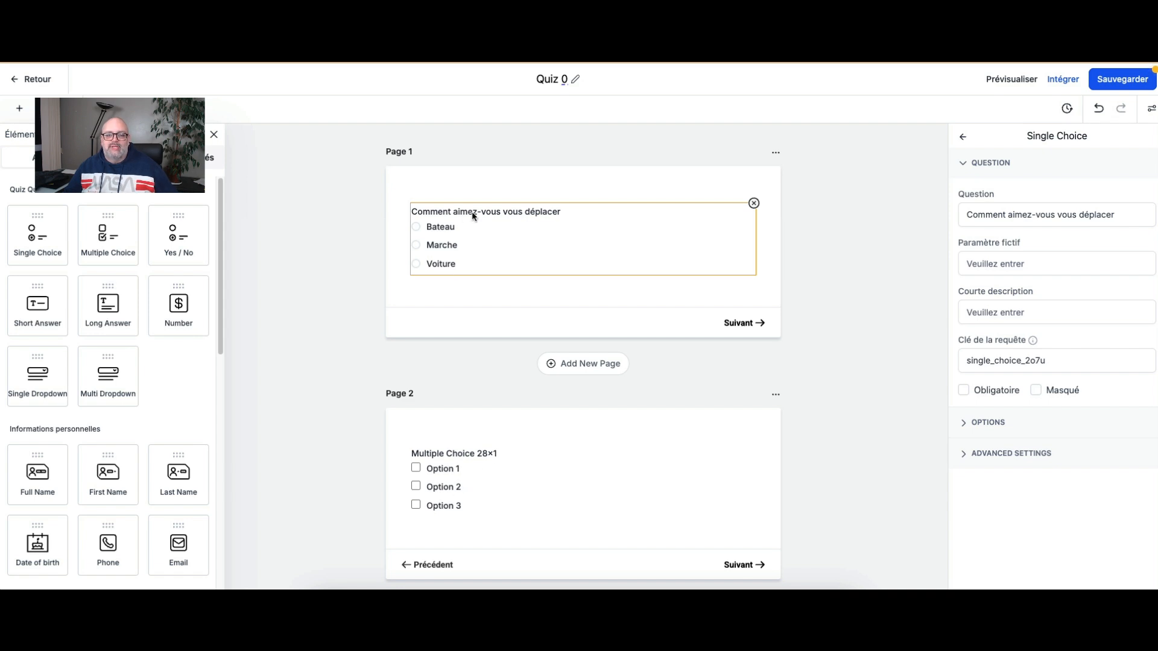
# Step: Change the page 2 Multiple Choice question text to "Quel type de voiture préférez-vous"
pyautogui.click(461, 476)
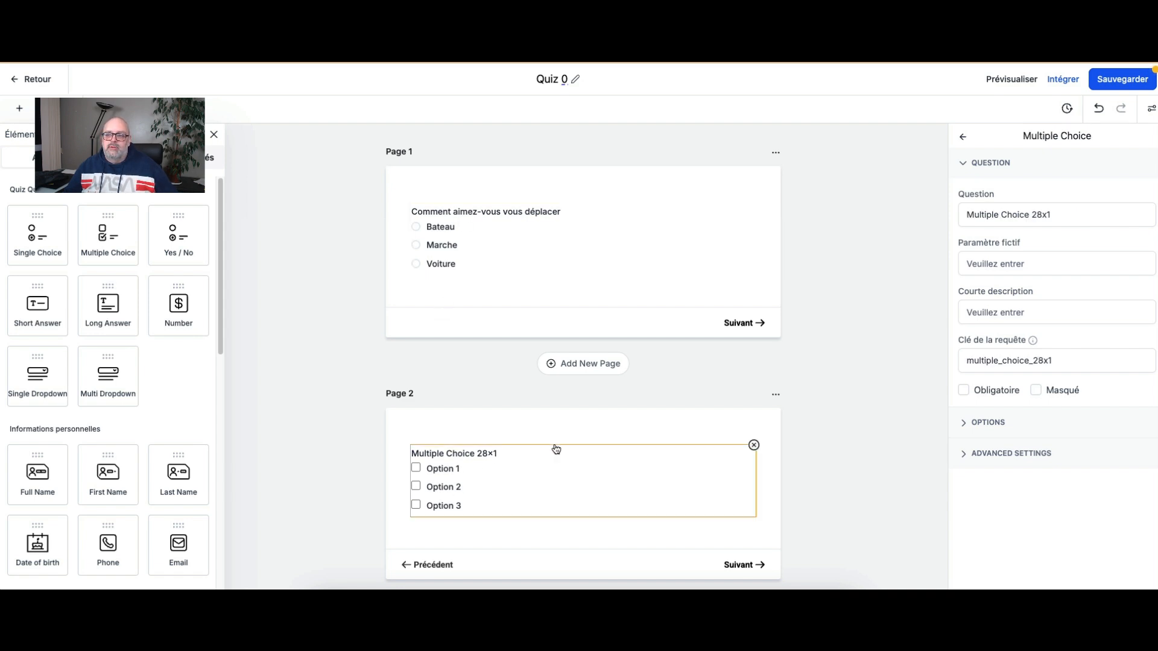
pyautogui.moveTo(1052, 215); pyautogui.dragTo(955, 217)
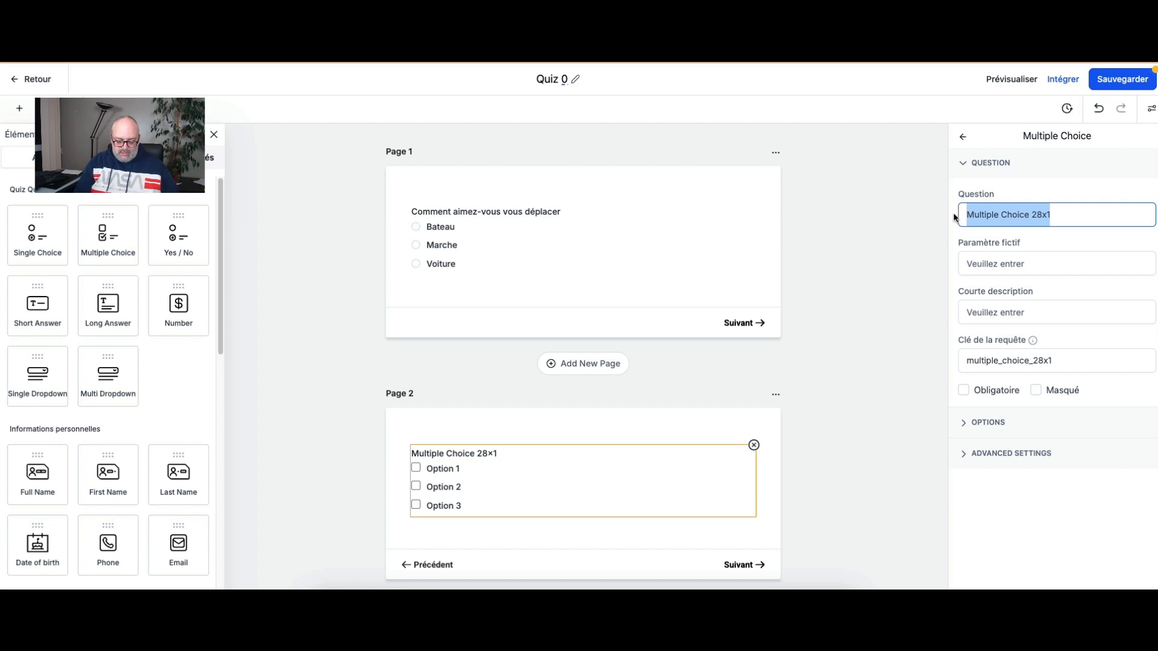
pyautogui.write('Quel type de vo')
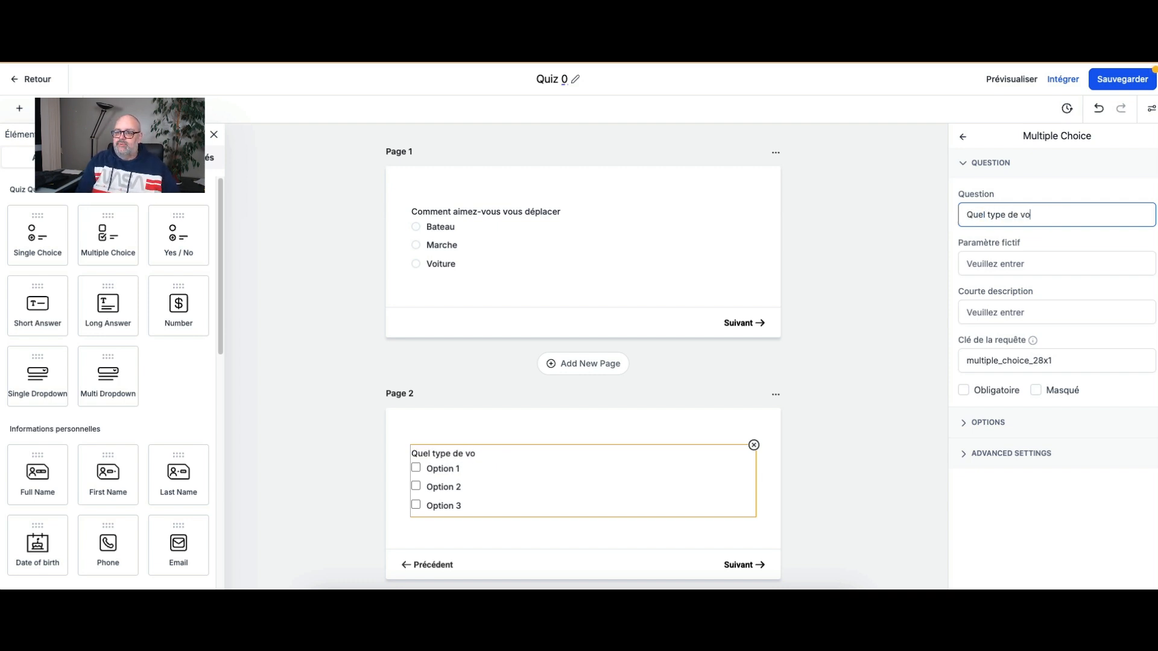
pyautogui.write('iture préférez')
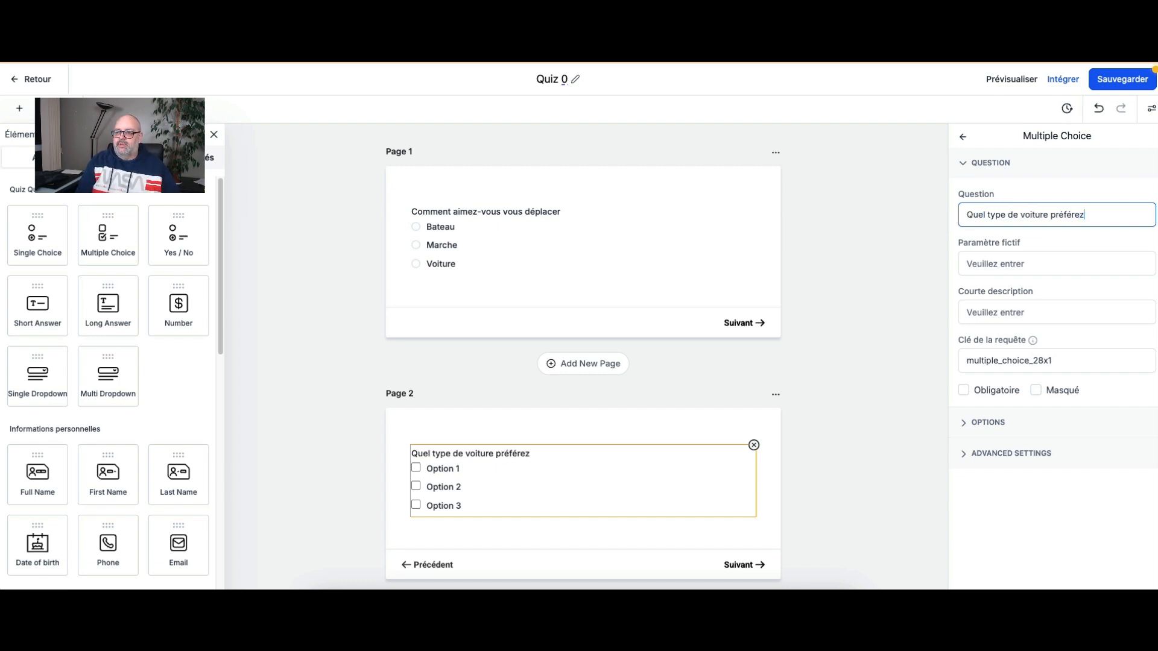
pyautogui.write('-vou')
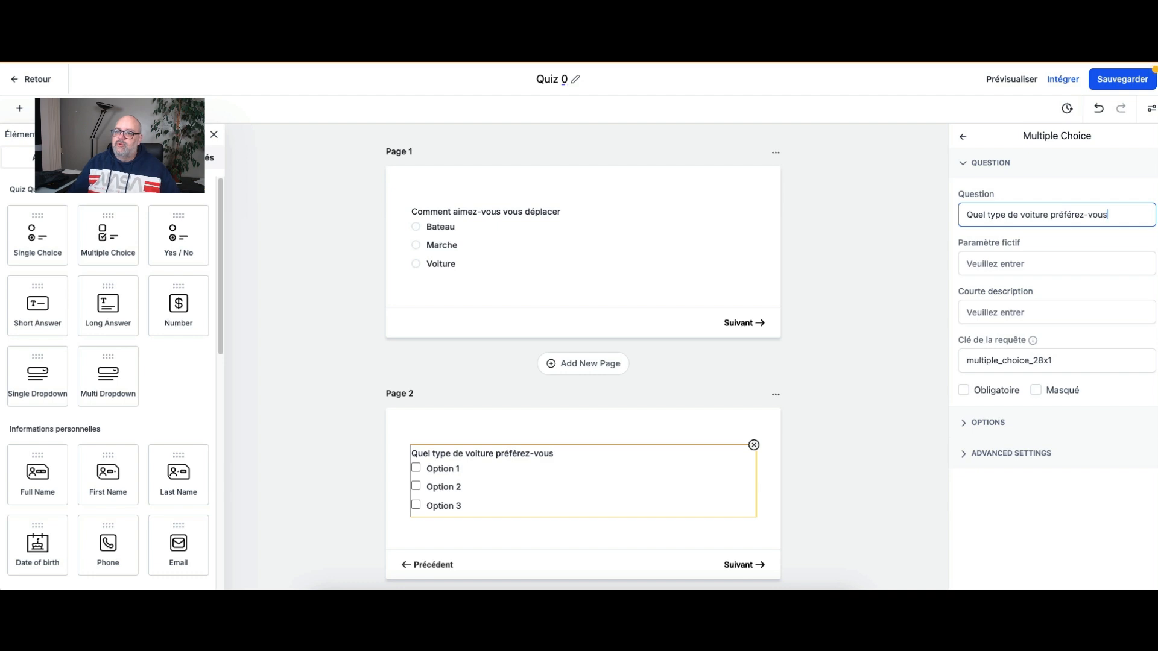
pyautogui.write('s')
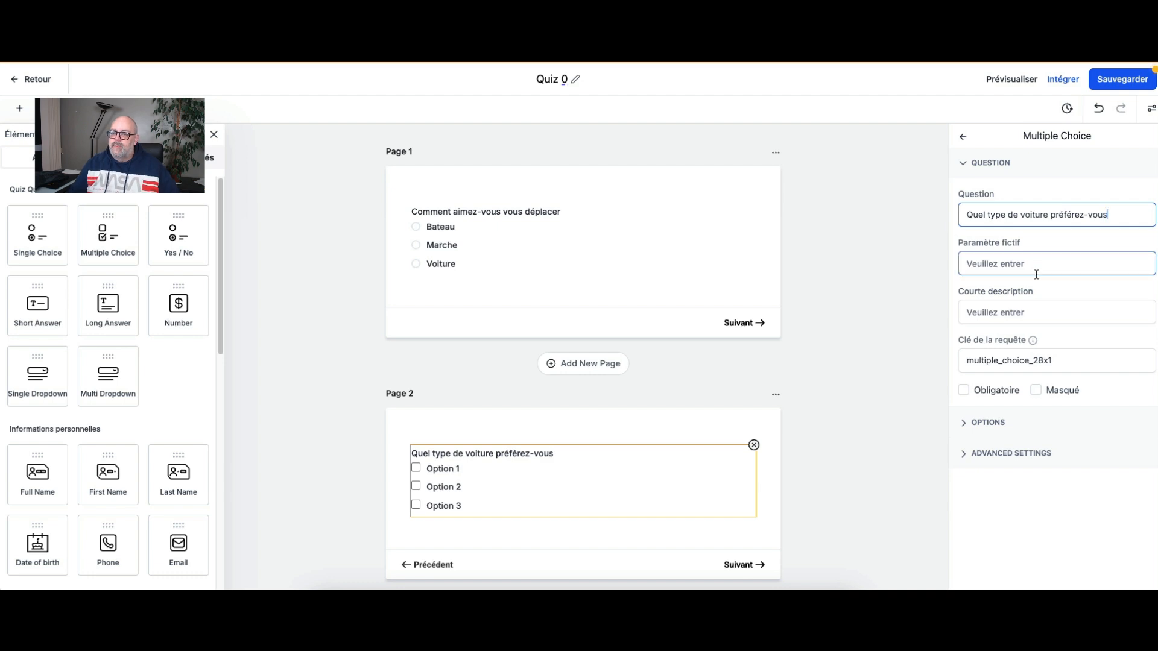
# Step: Rename the three options of the page 2 question as "Thermique", "Hybride" and "Electrique"
pyautogui.click(1001, 424)
pyautogui.scroll(-2, 1007, 425)
pyautogui.moveTo(1029, 400); pyautogui.dragTo(936, 398)
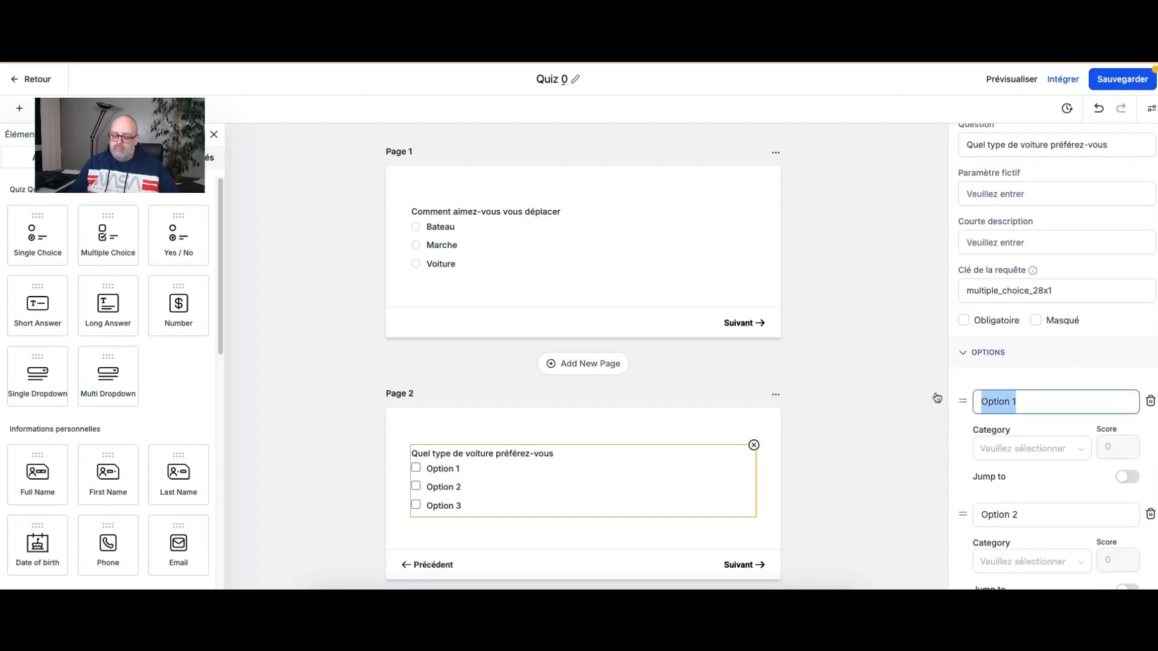
pyautogui.write('Thermique')
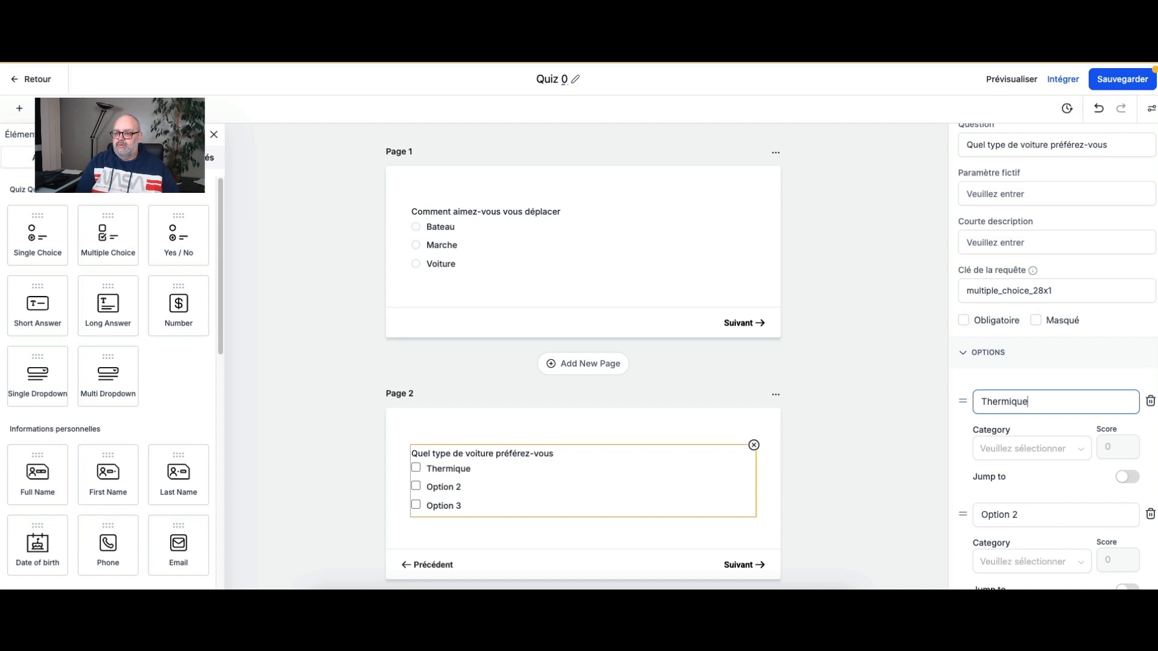
pyautogui.moveTo(1049, 514); pyautogui.dragTo(942, 505)
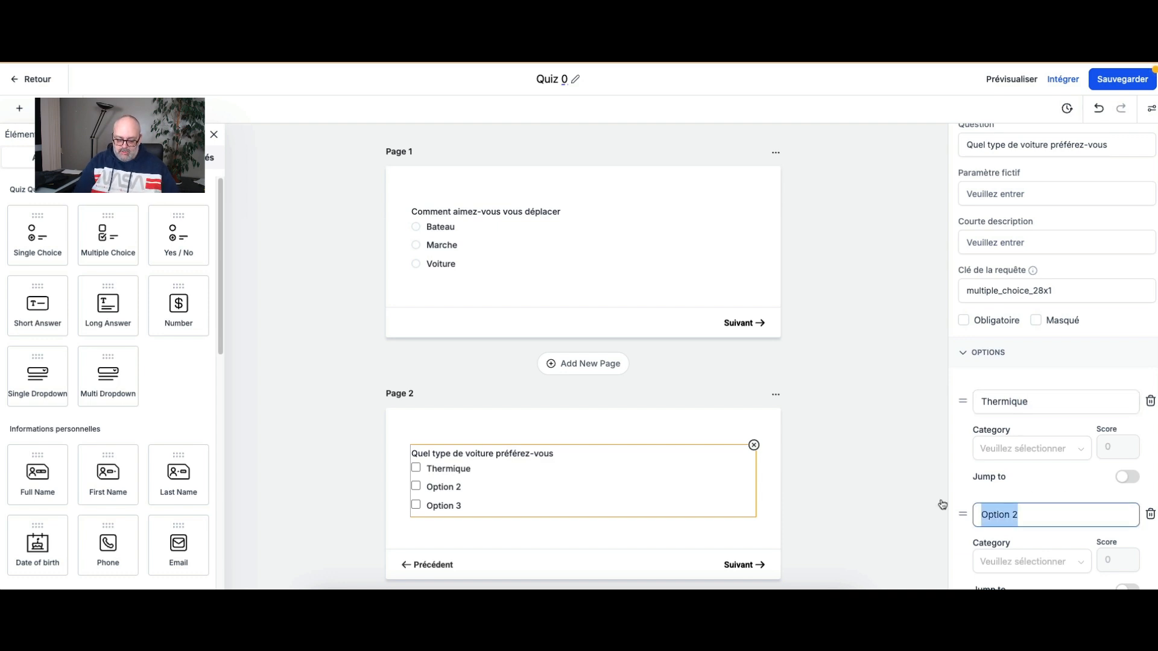
pyautogui.write('Hybride')
pyautogui.scroll(-2, 1002, 493)
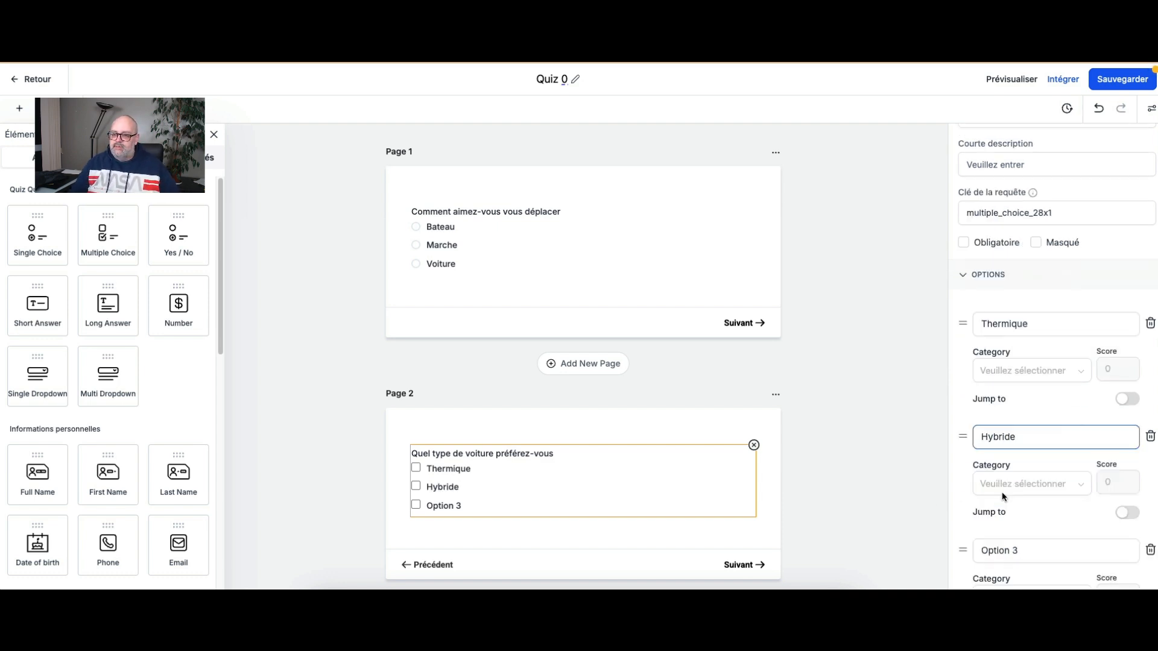
pyautogui.scroll(-5, 1001, 490)
pyautogui.moveTo(1025, 368); pyautogui.dragTo(948, 364)
pyautogui.write('Electrique')
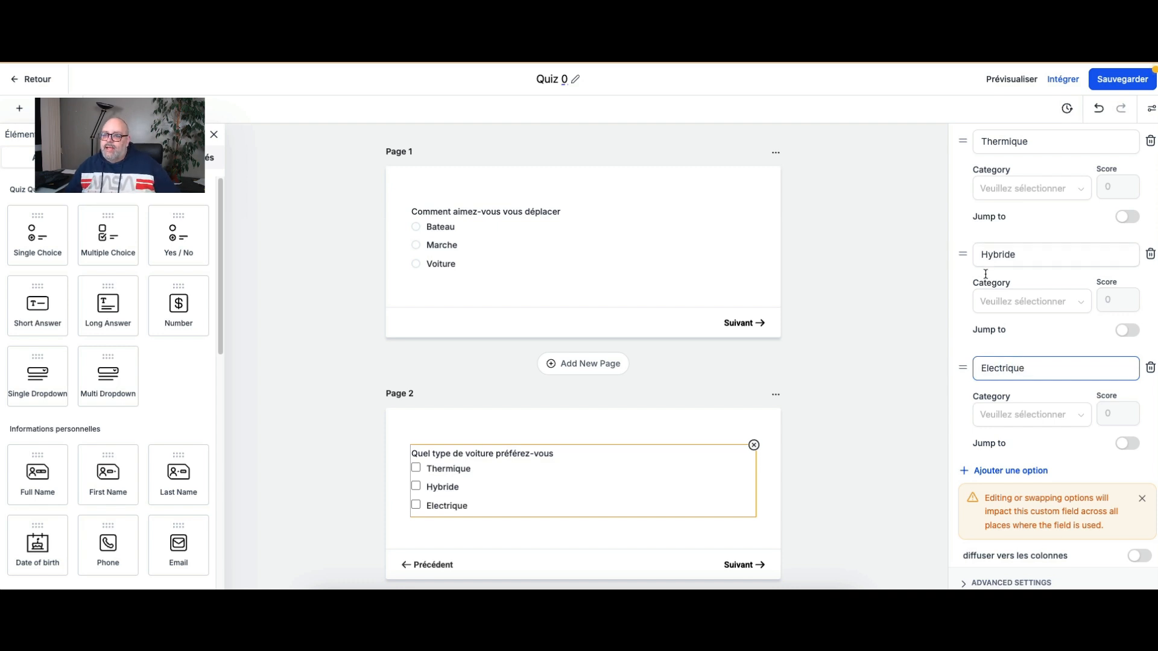
# Step: Assign the Thermique and Hybride options to category Campagne, and give Hybride a score of 1
pyautogui.scroll(2, 1001, 235)
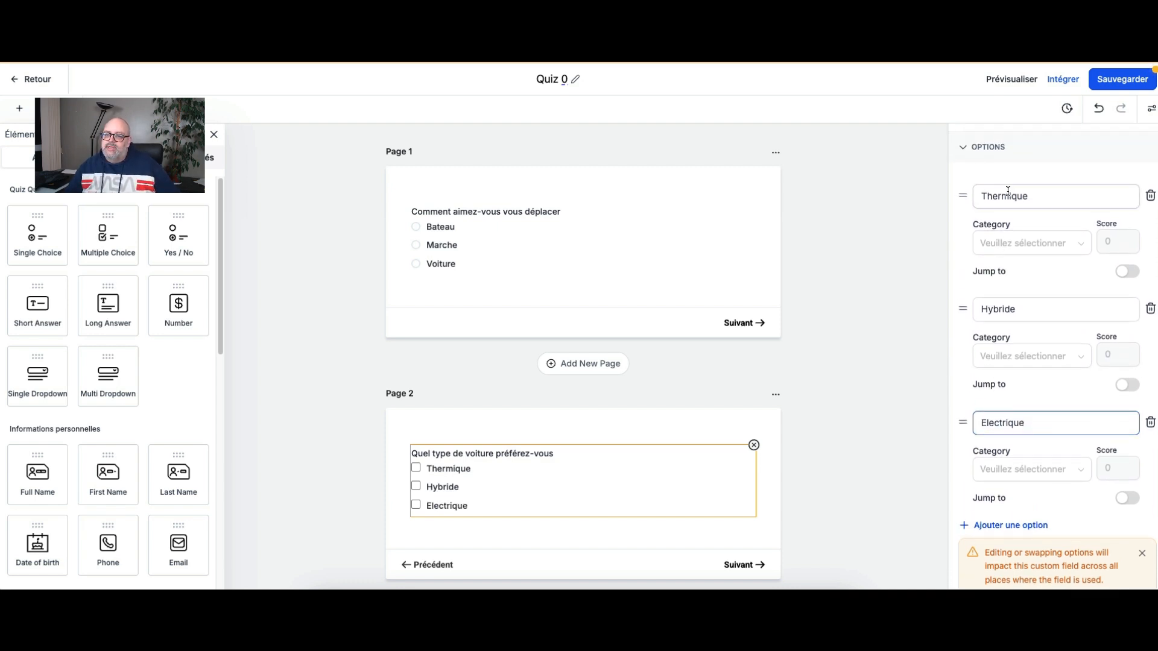
pyautogui.click(1030, 244)
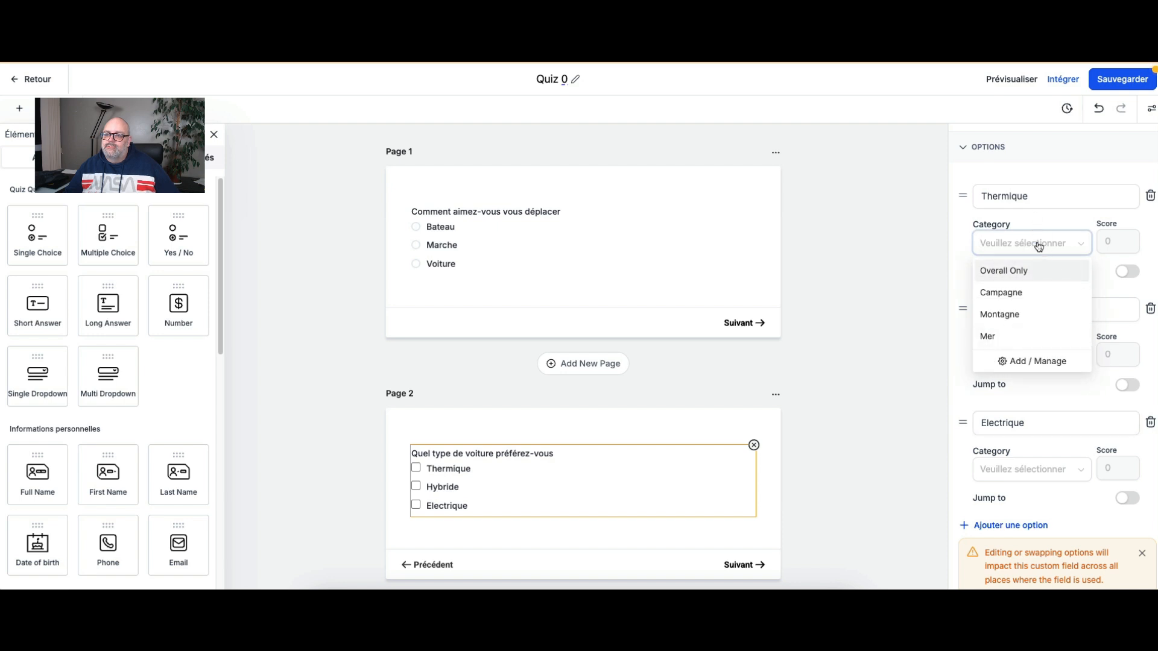
pyautogui.click(1032, 303)
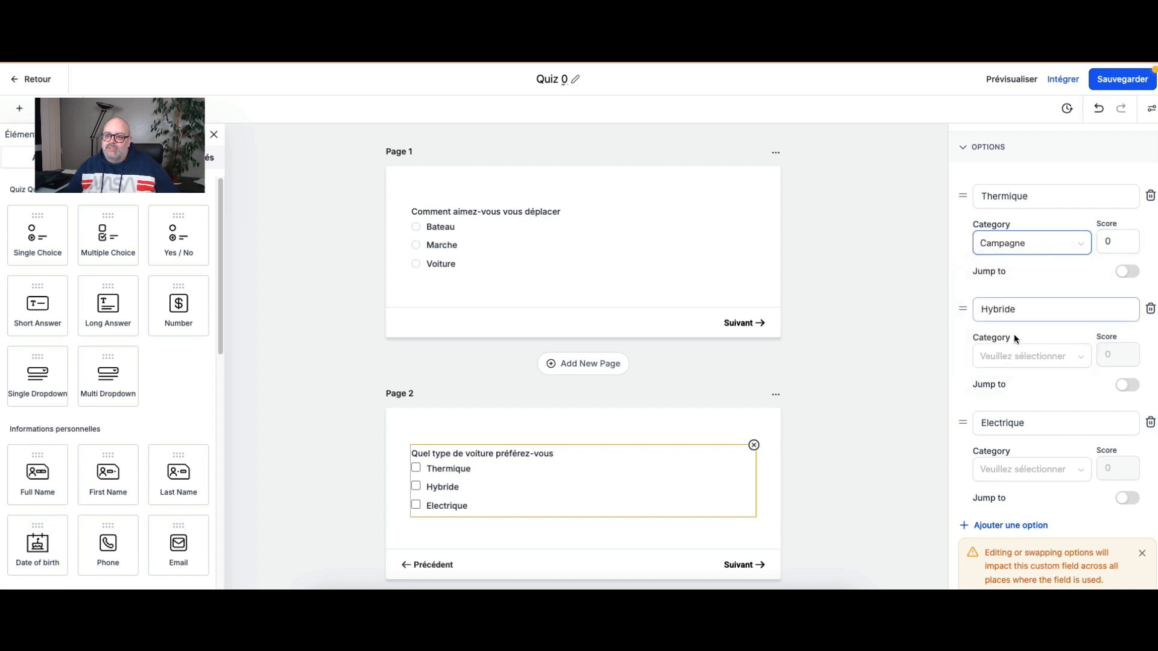
pyautogui.click(1018, 358)
pyautogui.click(1011, 404)
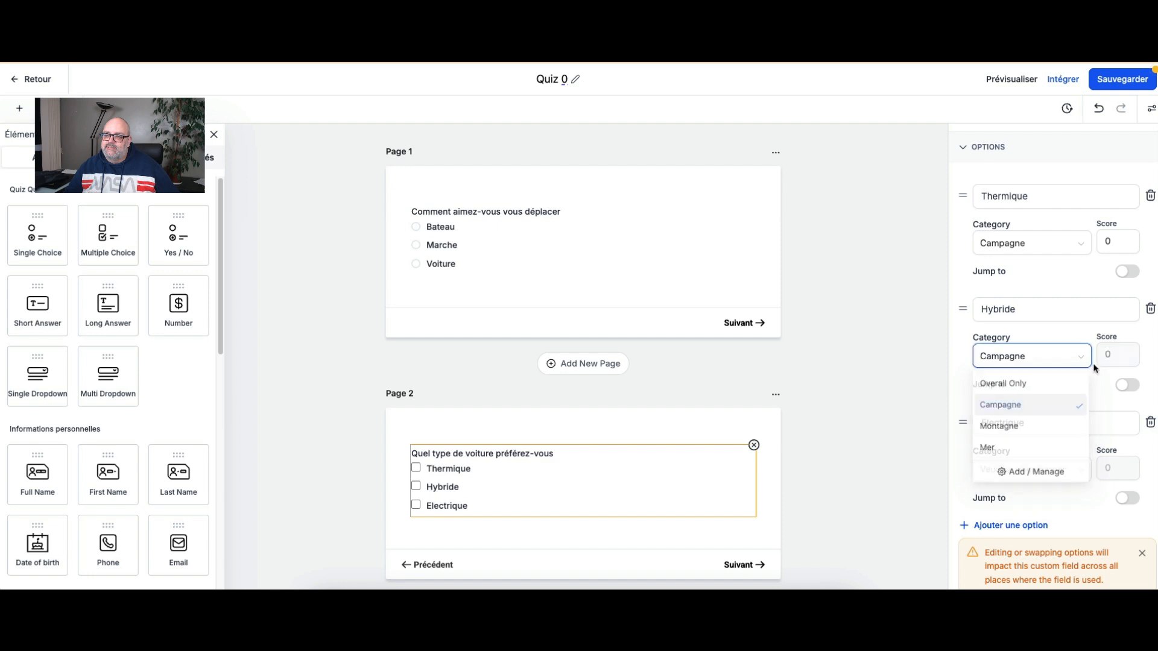
pyautogui.moveTo(1112, 350); pyautogui.dragTo(1102, 350)
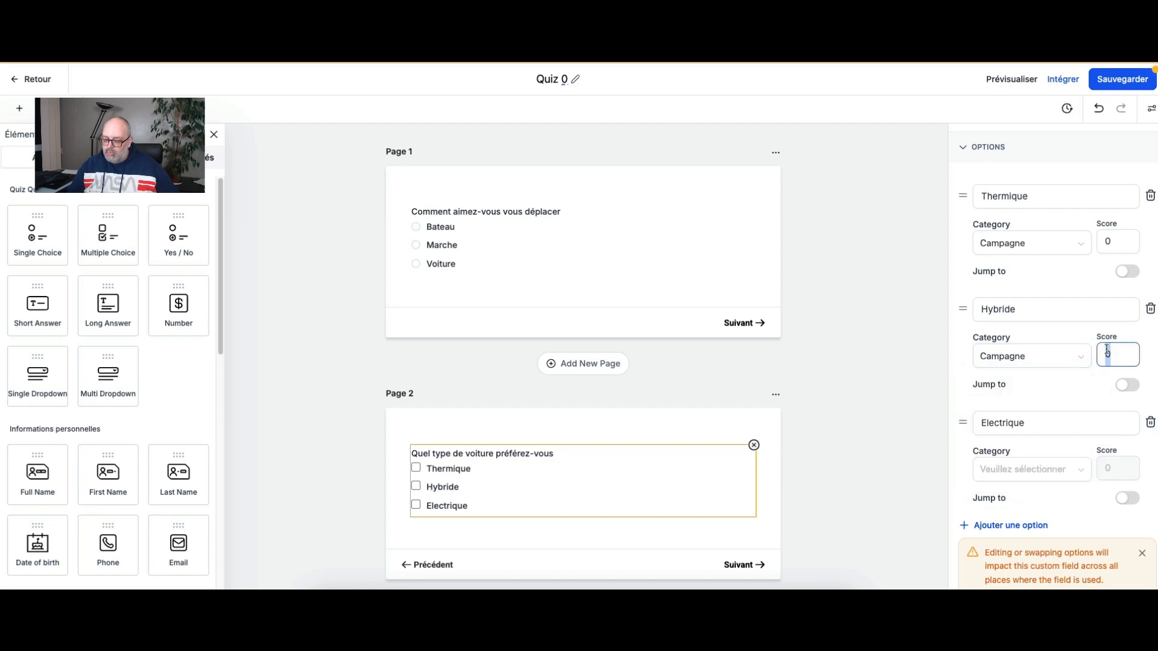
pyautogui.write('1')
# Step: Assign the Electrique option to category Campagne with a score of 3
pyautogui.click(1030, 470)
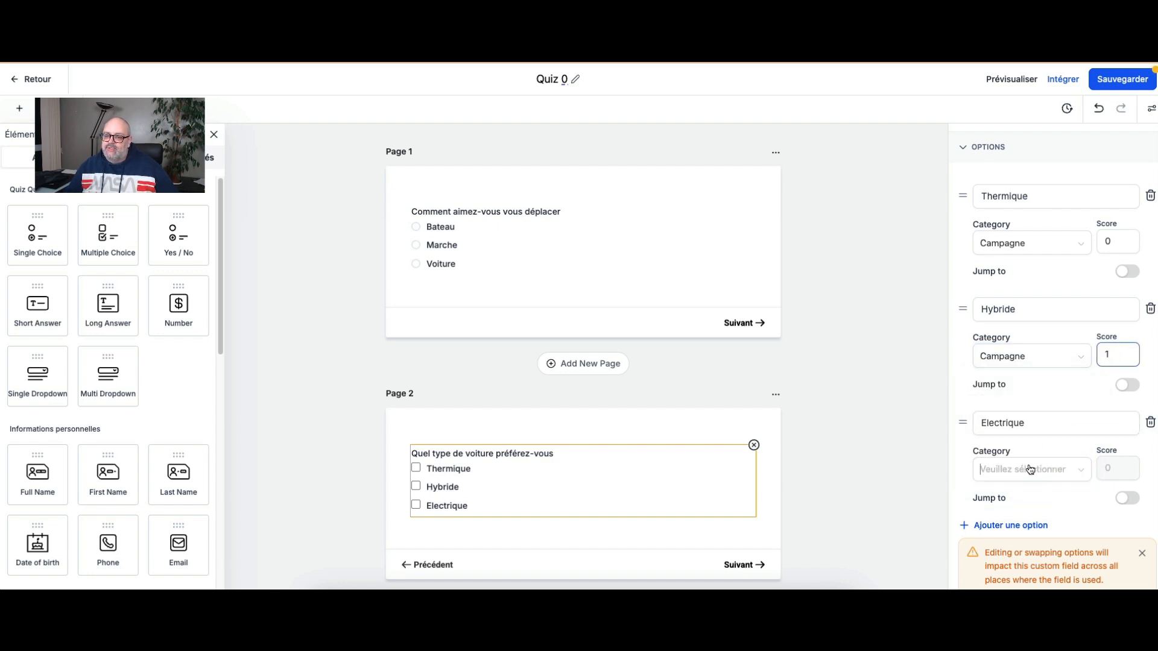
pyautogui.click(1019, 378)
pyautogui.click(1107, 468)
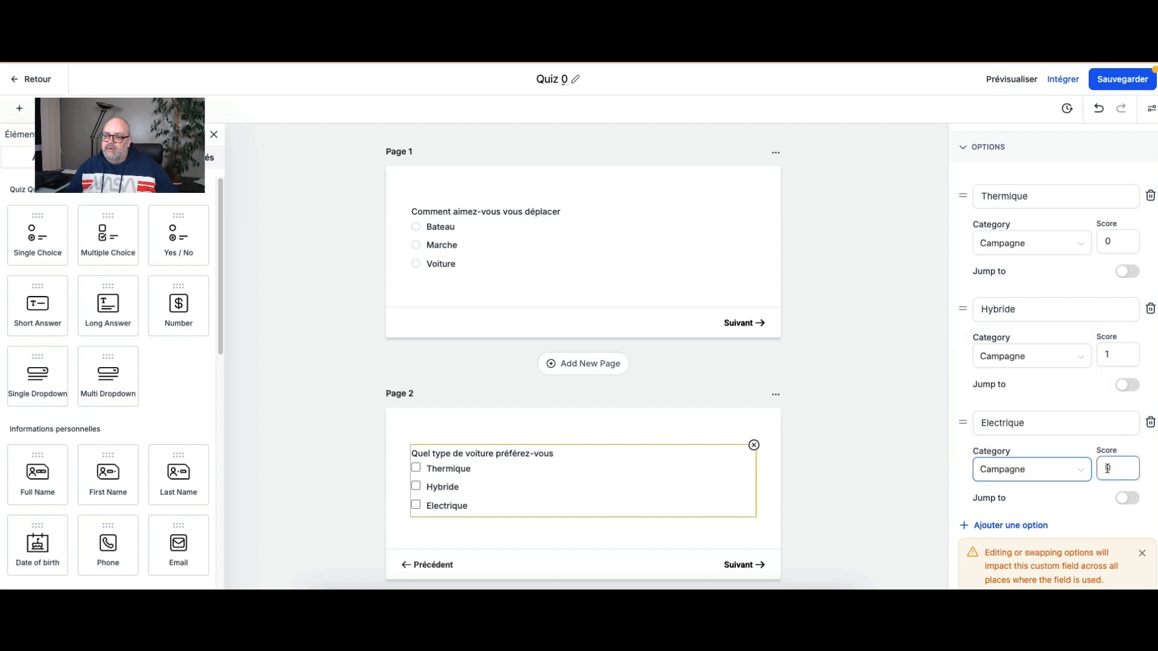
pyautogui.moveTo(1107, 468); pyautogui.dragTo(1098, 466)
pyautogui.write('3')
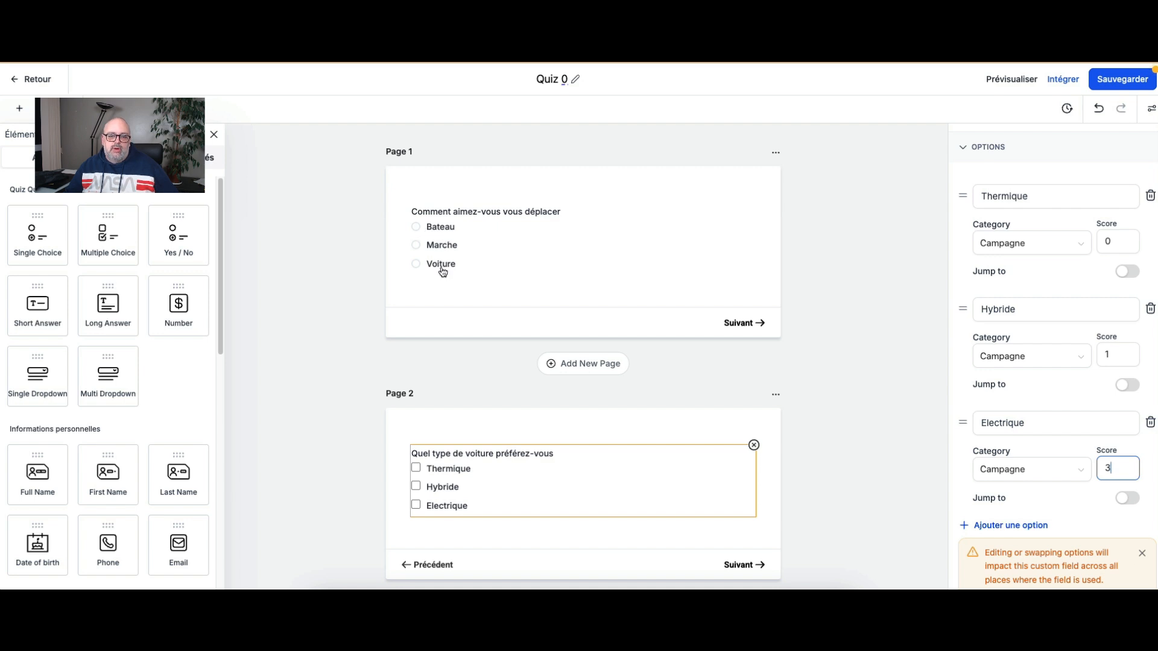
# Step: Make the Bateau option of the page 1 question jump to the question "Yes / No 2rxh"
pyautogui.click(556, 259)
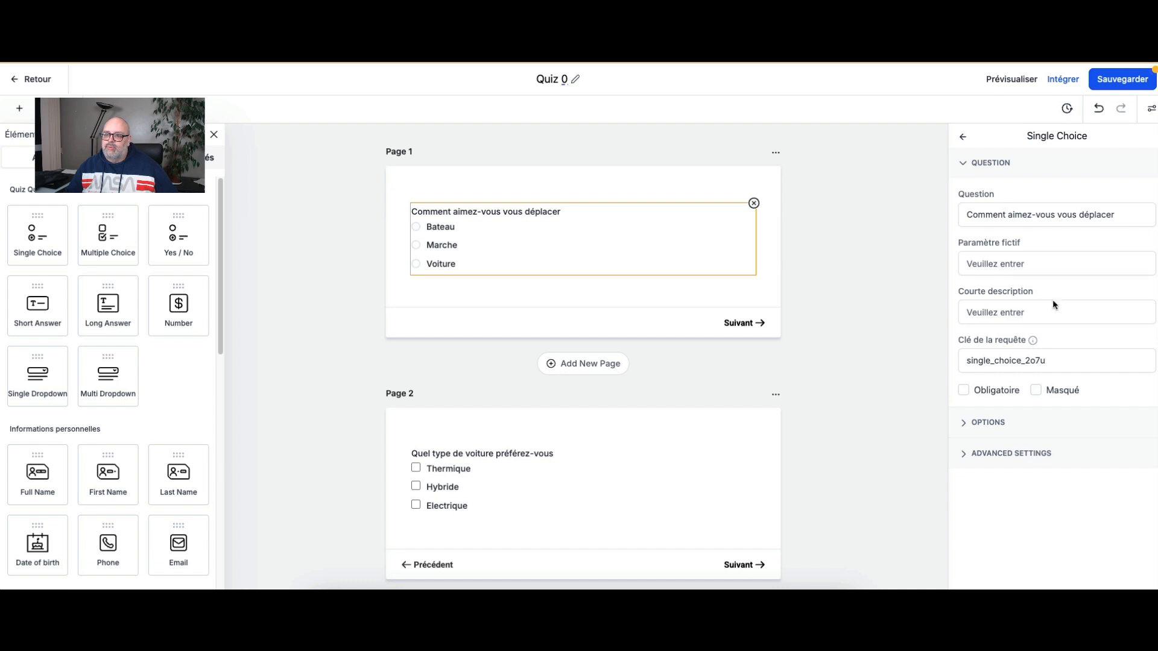
pyautogui.click(987, 422)
pyautogui.scroll(-5, 1010, 400)
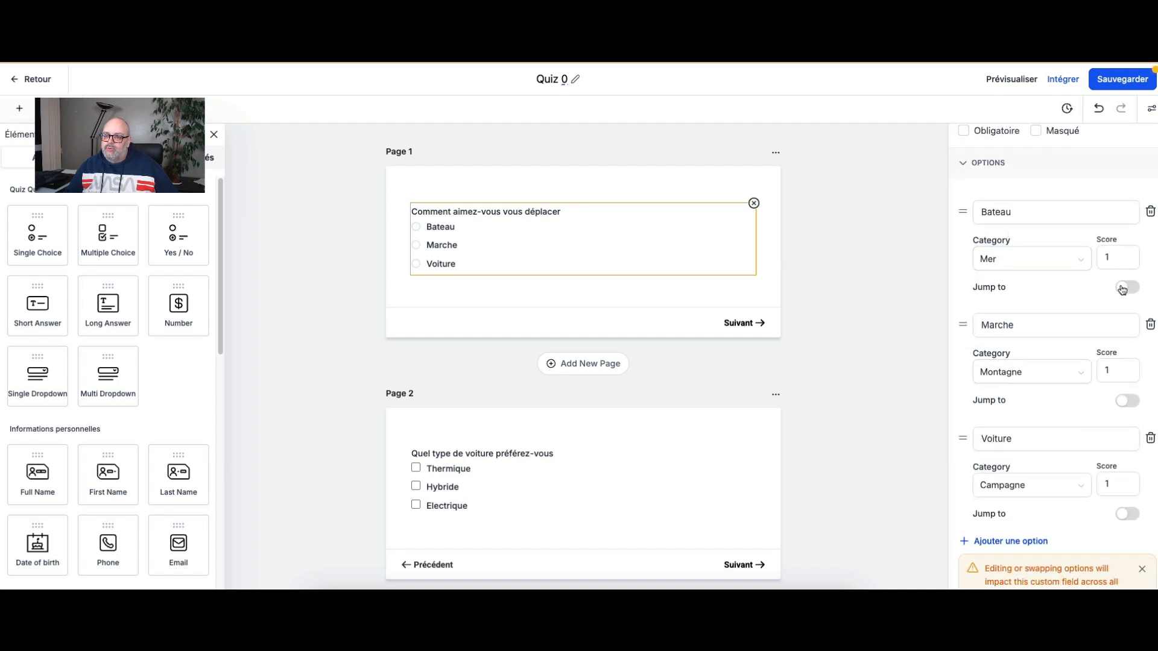
pyautogui.click(1125, 287)
pyautogui.click(1032, 329)
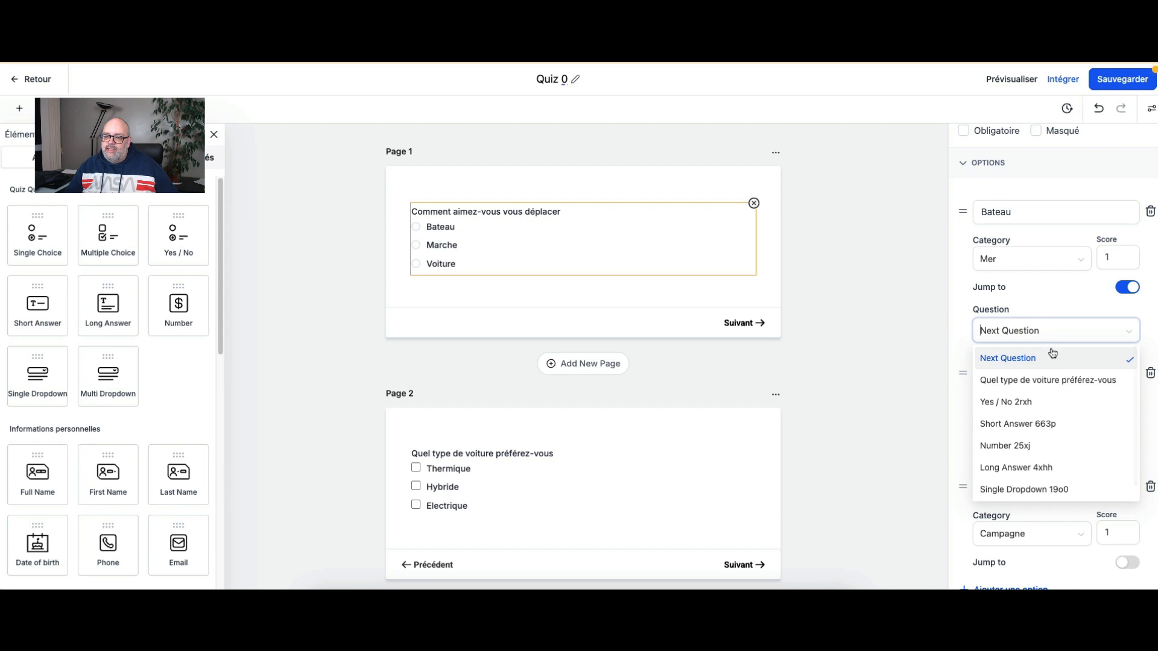
pyautogui.click(1043, 402)
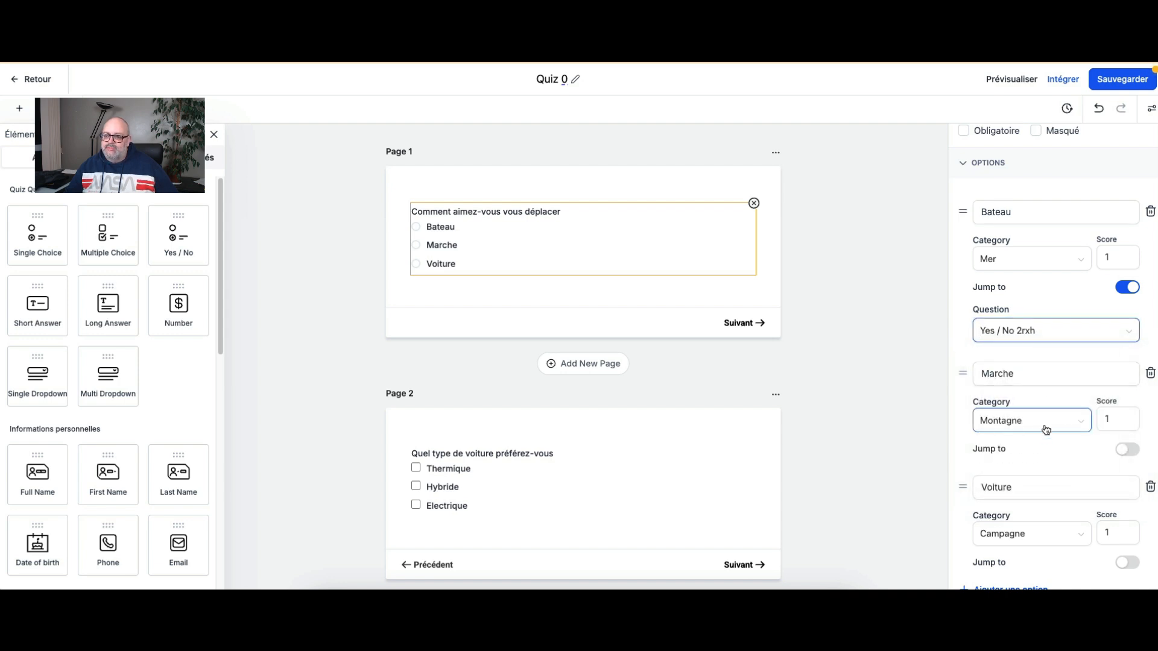
# Step: Enable the jump for the Marche option and direct it to the question "Yes / No 2rxh"
pyautogui.click(1126, 449)
pyautogui.scroll(-3, 1046, 414)
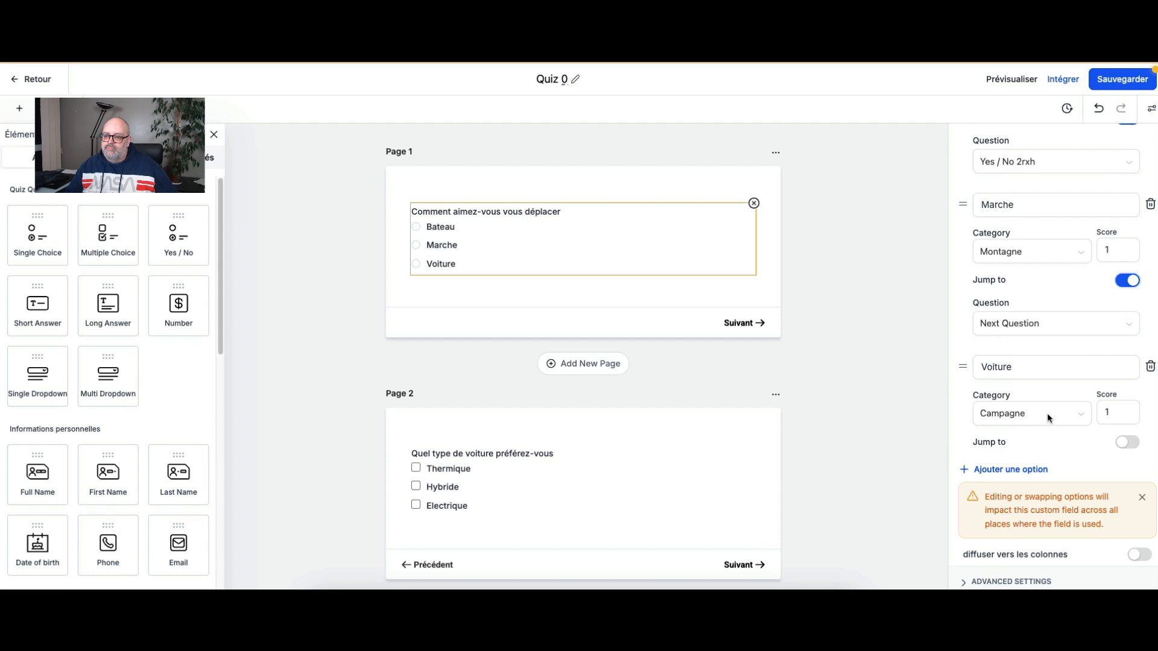
pyautogui.click(1034, 327)
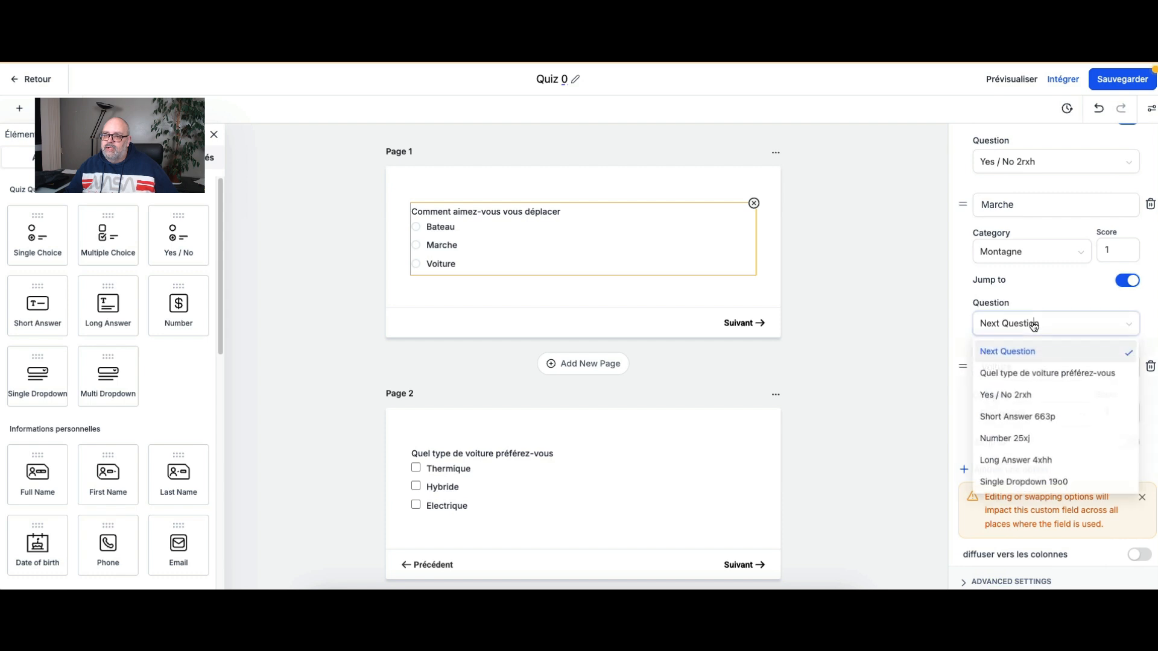
pyautogui.click(1047, 395)
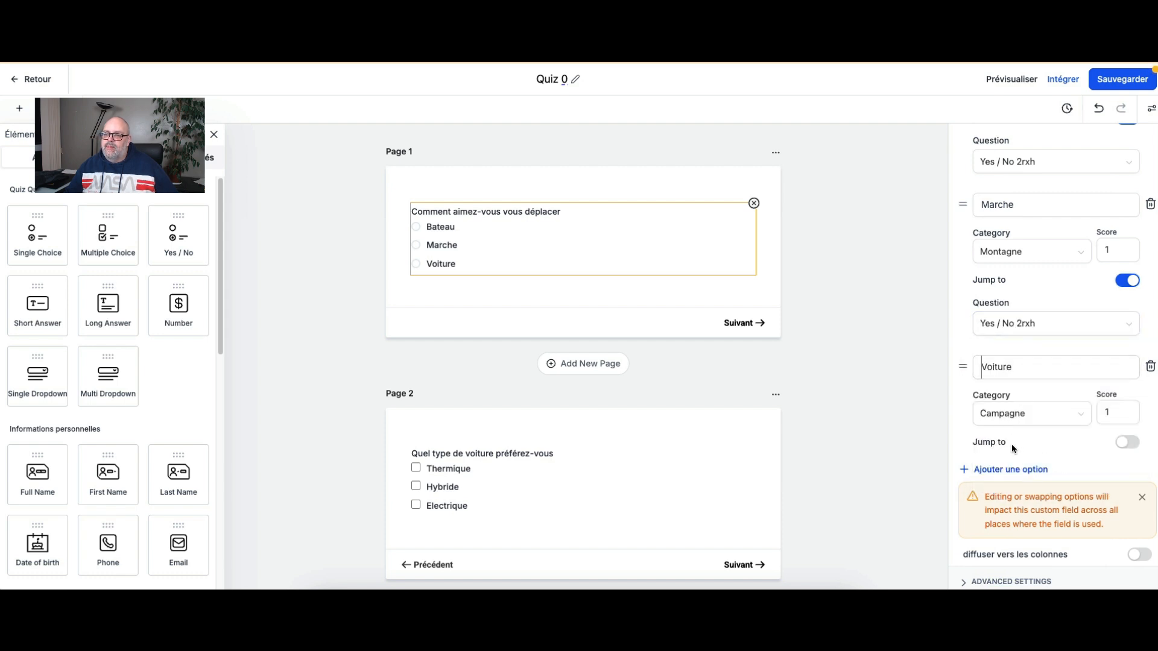
# Step: Make the Voiture option jump to "Quel type de voiture préférez-vous" and save the quiz
pyautogui.click(1126, 443)
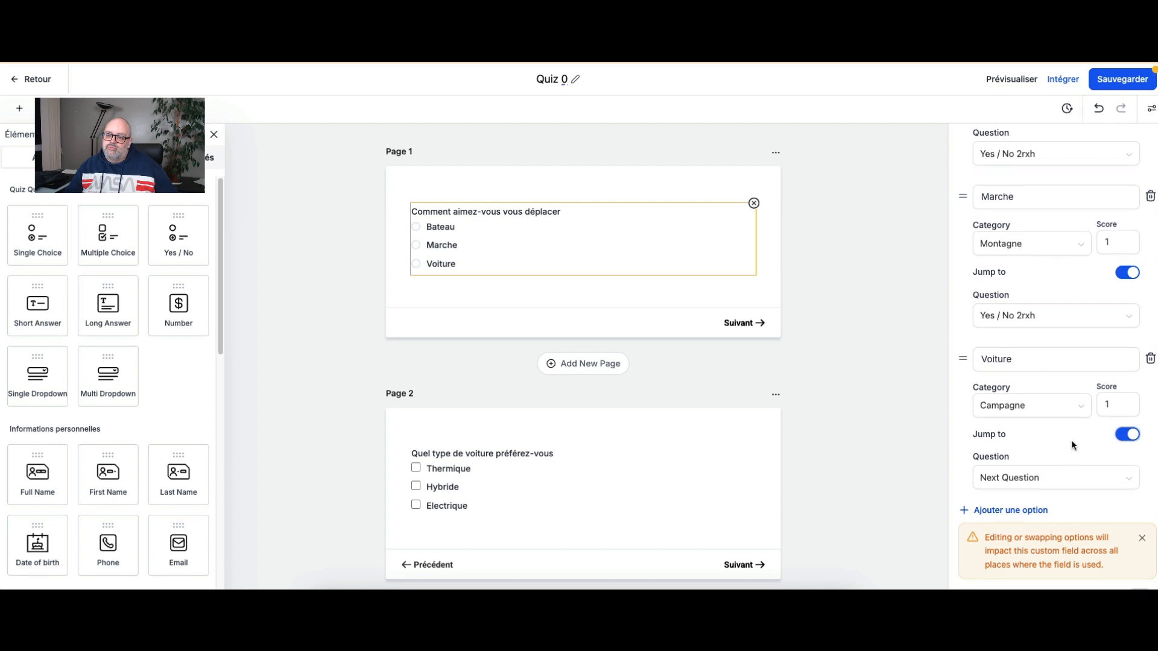
pyautogui.scroll(-1, 1071, 439)
pyautogui.click(1058, 433)
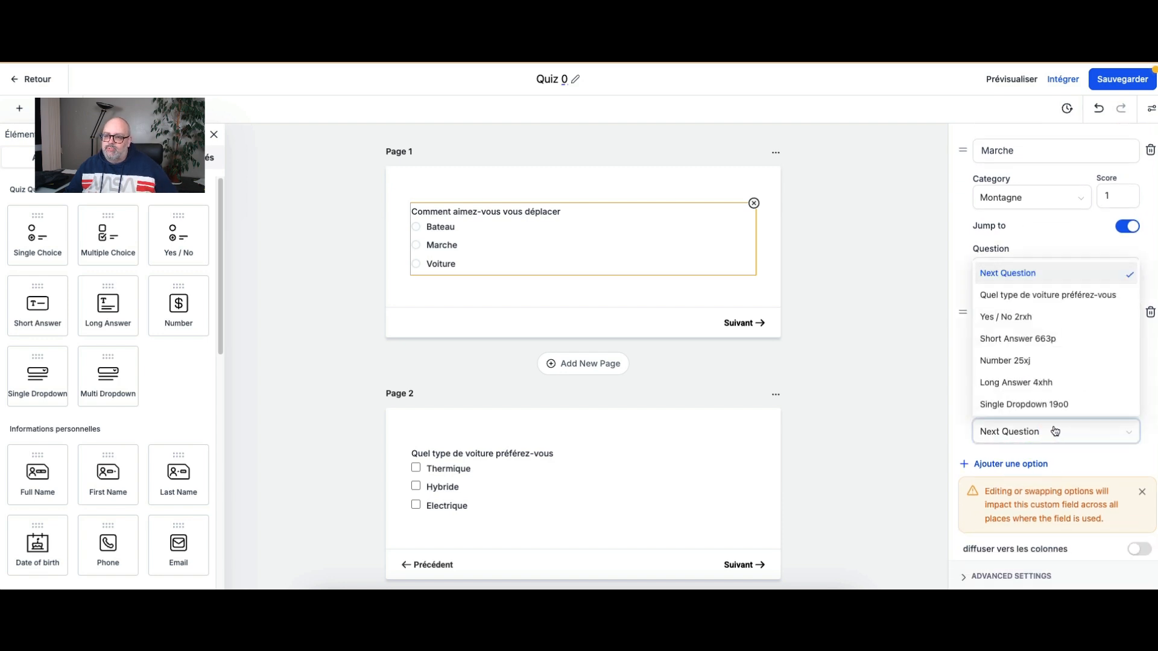
pyautogui.click(1043, 296)
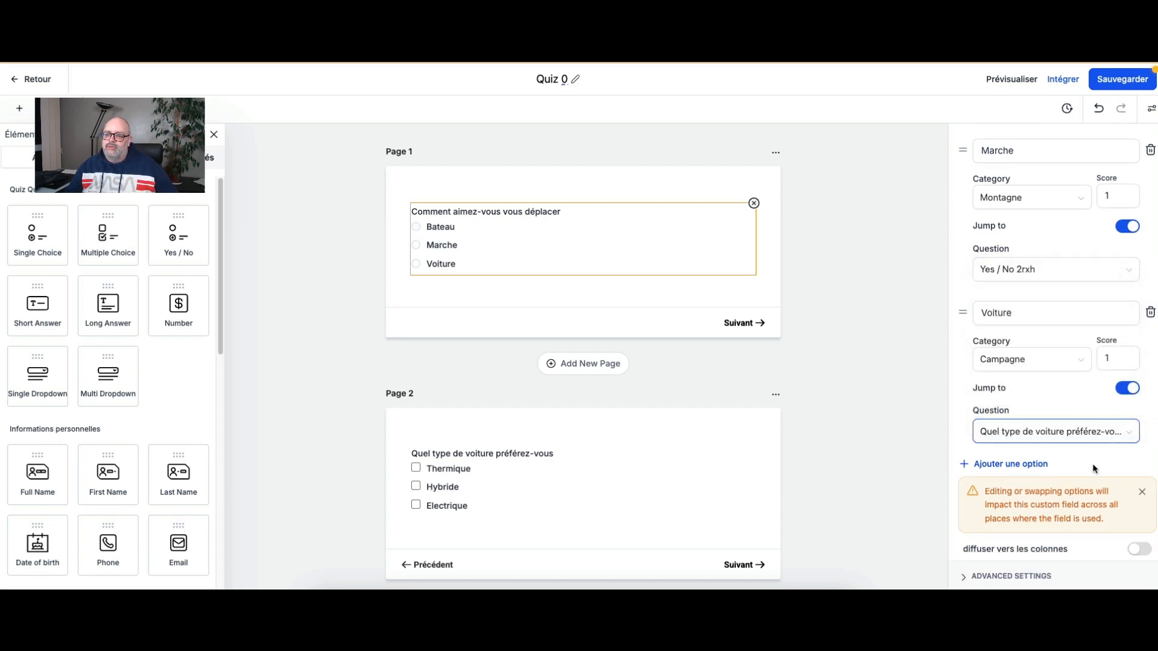
pyautogui.click(1094, 84)
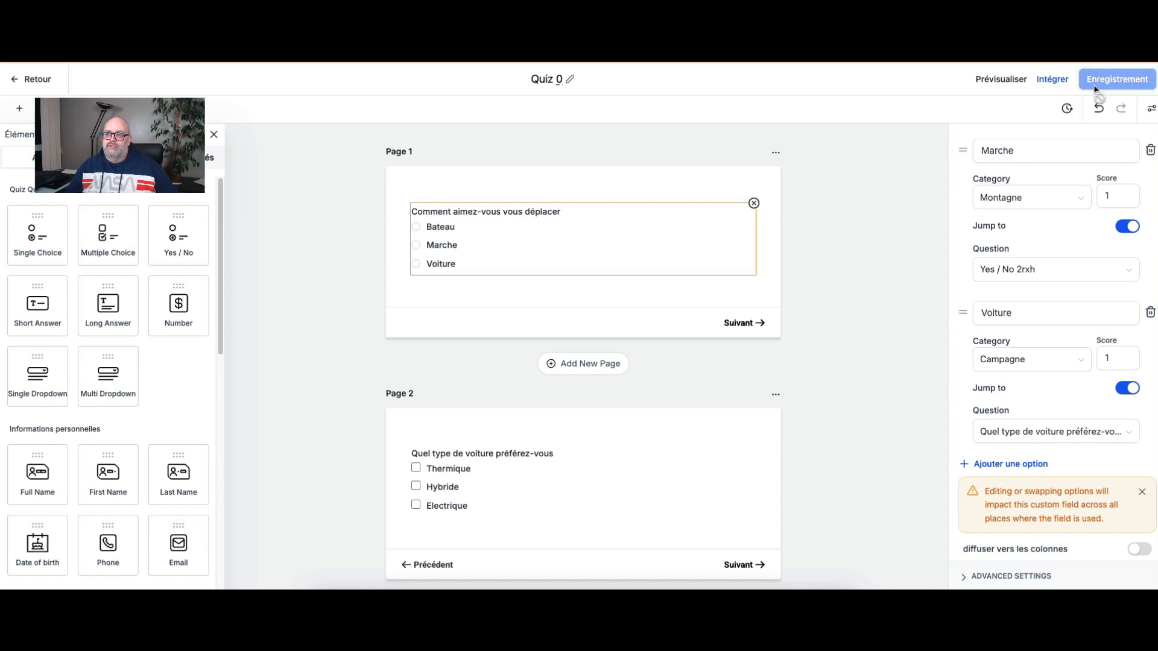
# Step: Preview the quiz, test the jumps of the Bateau and Voiture answers, and return to the editor
pyautogui.click(1005, 88)
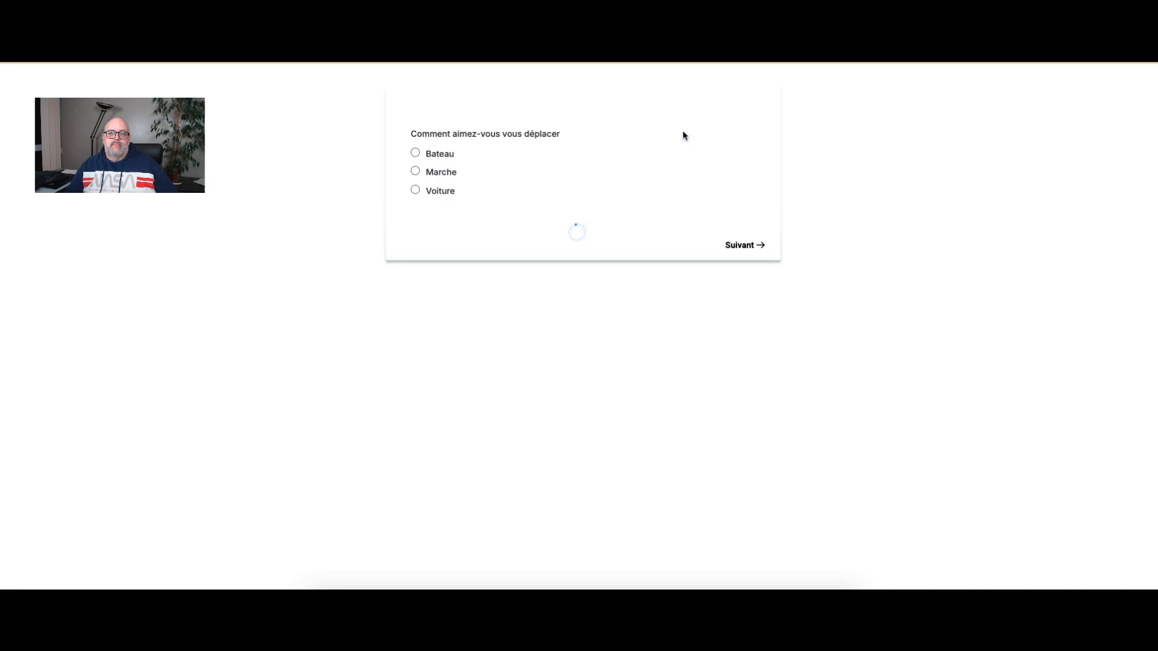
pyautogui.click(445, 156)
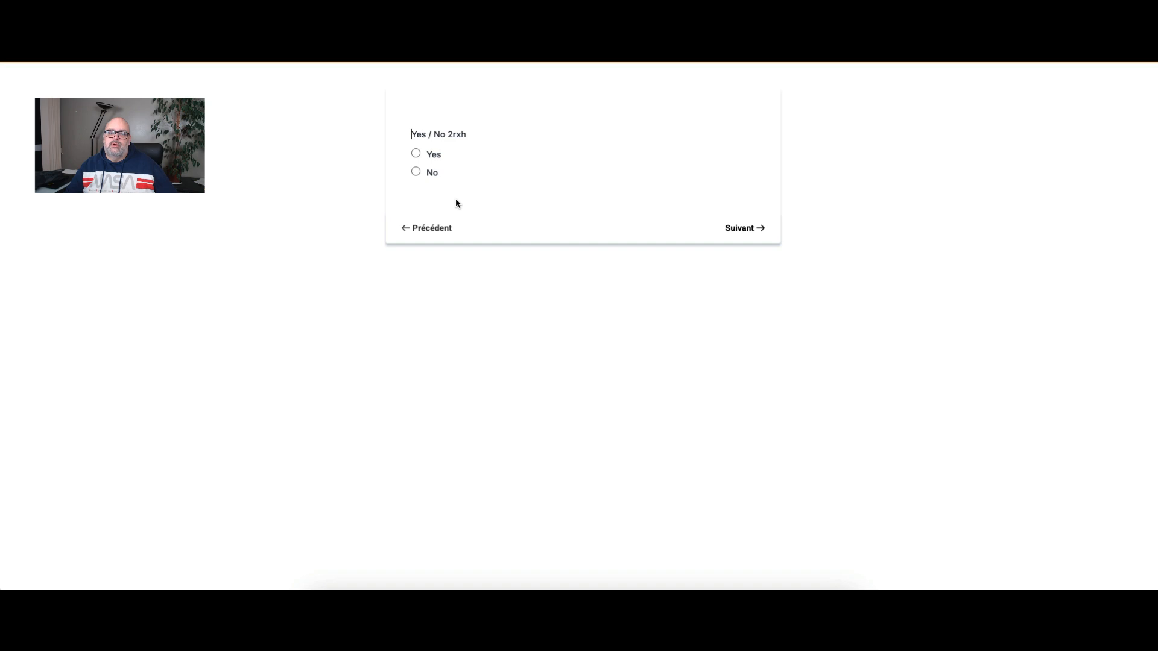
pyautogui.click(431, 232)
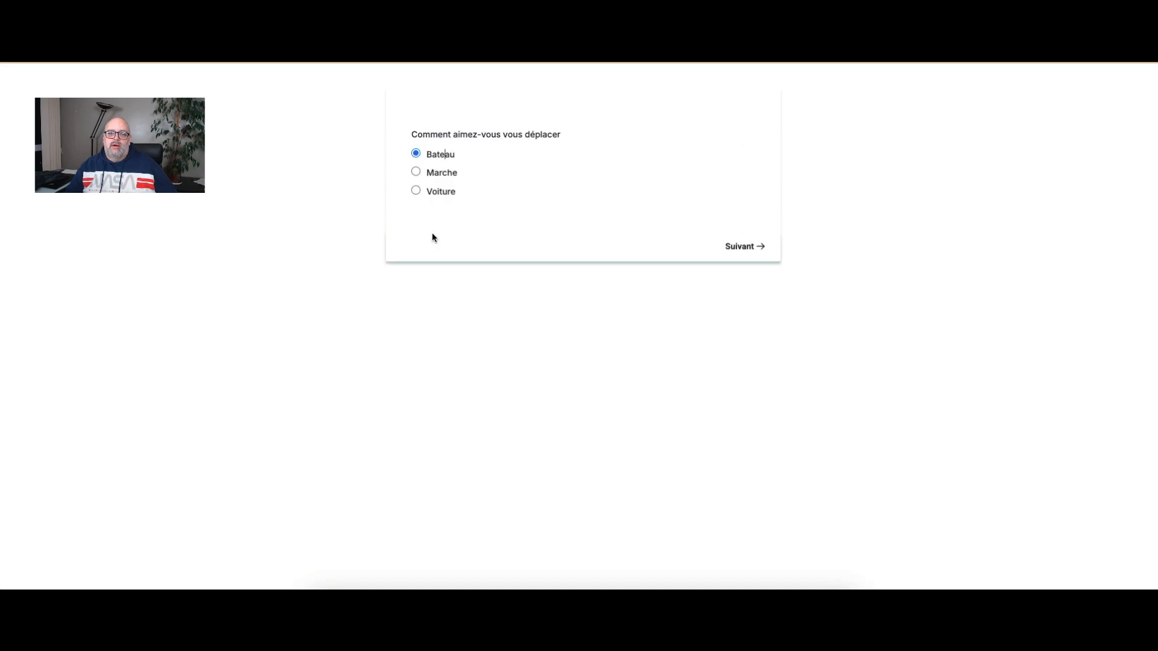
pyautogui.click(440, 192)
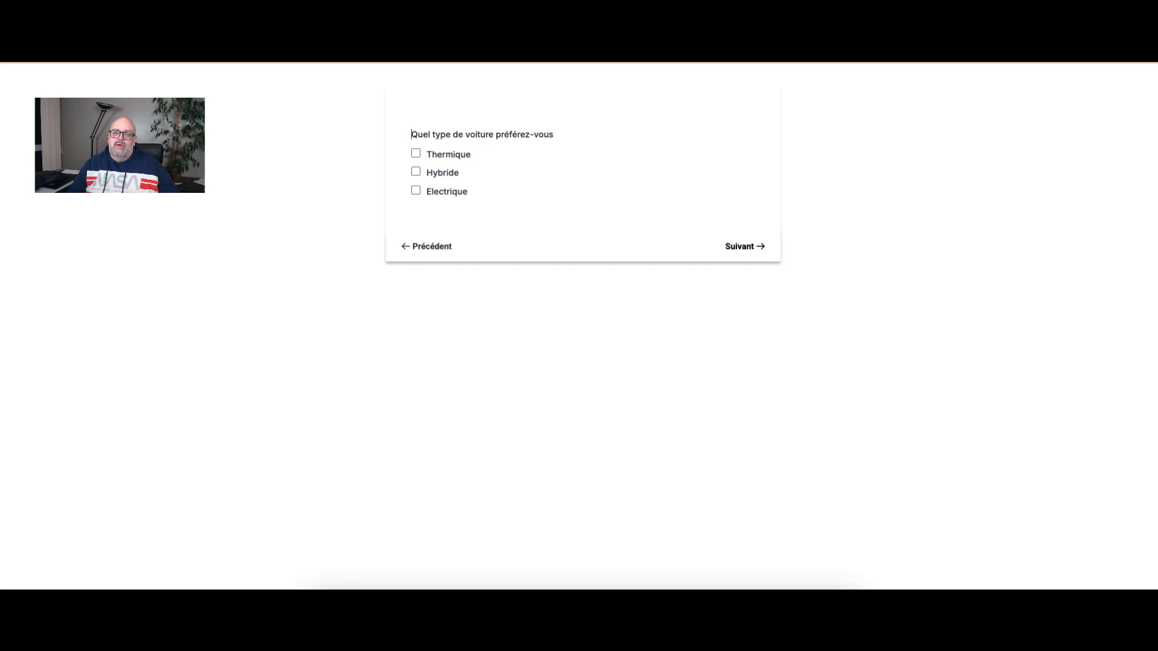
pyautogui.click(561, 29)
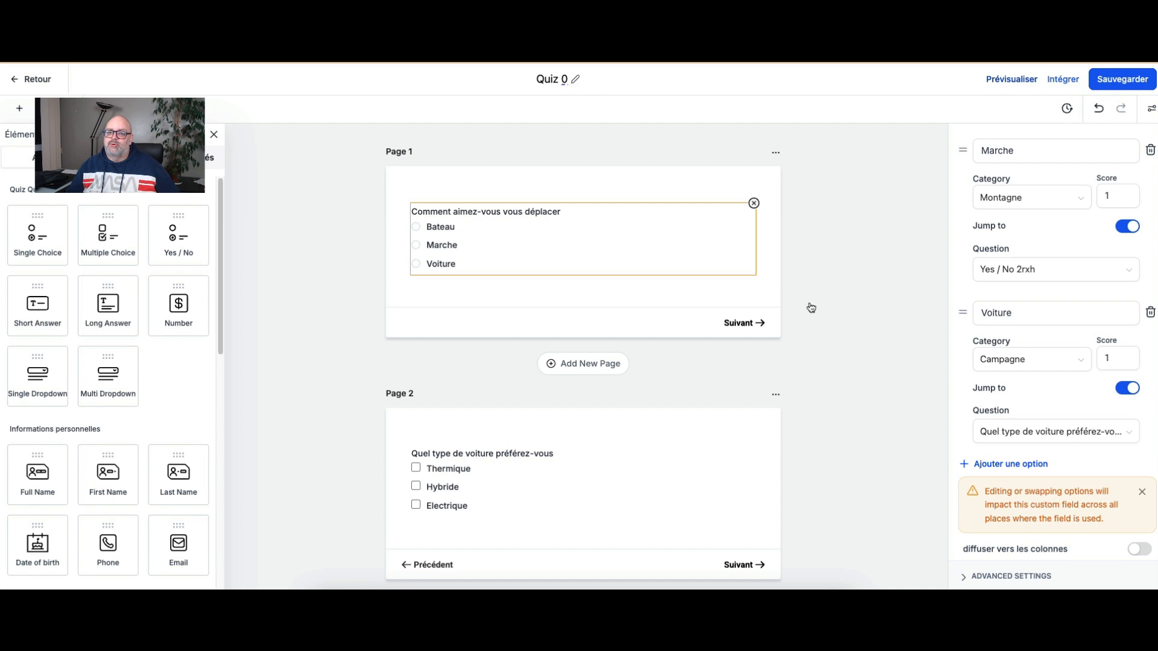
# Step: Examine the categories and scores of the Bateau, Marche and Voiture options in the page 1 question
pyautogui.click(823, 279)
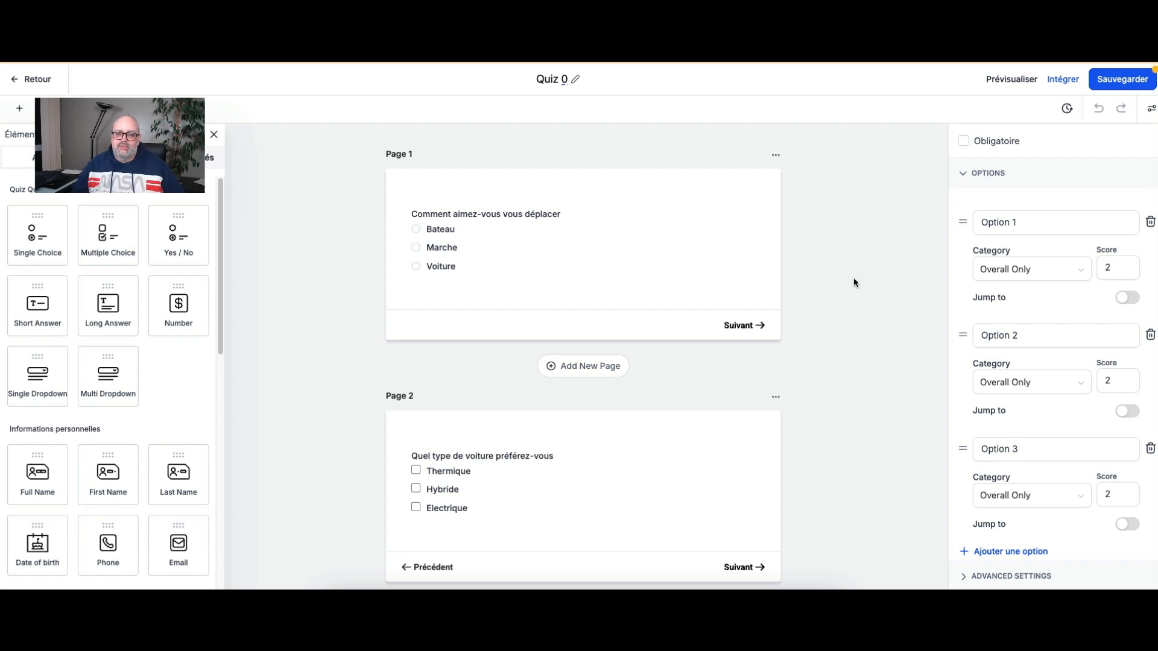
pyautogui.click(481, 251)
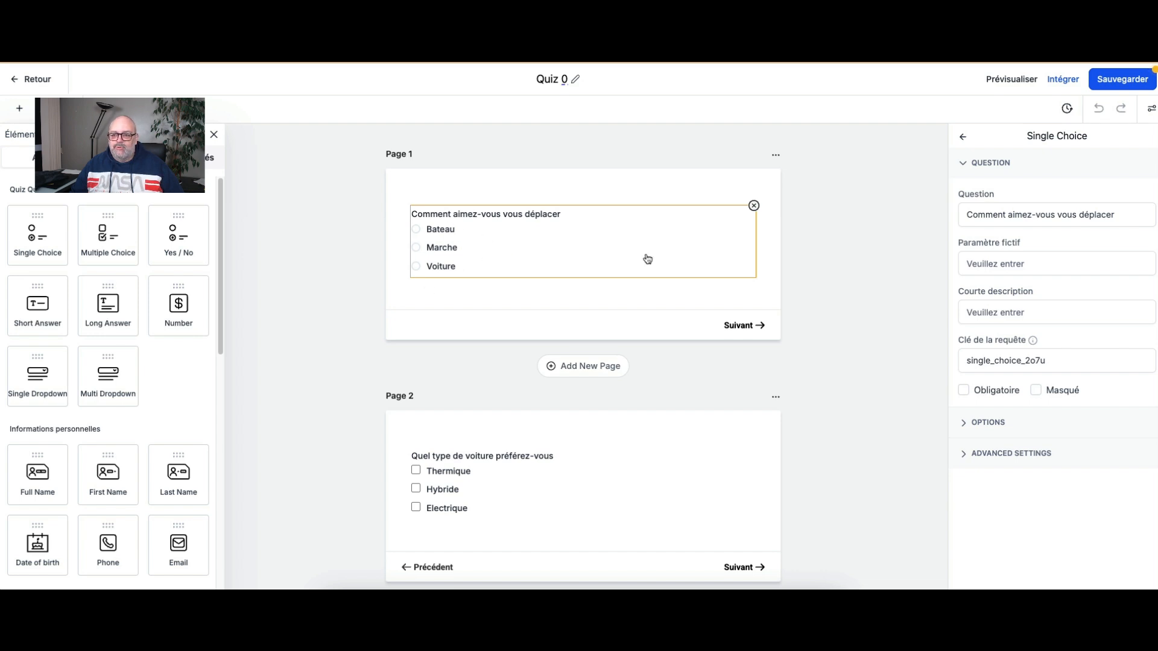
pyautogui.click(956, 425)
pyautogui.scroll(-3, 1140, 325)
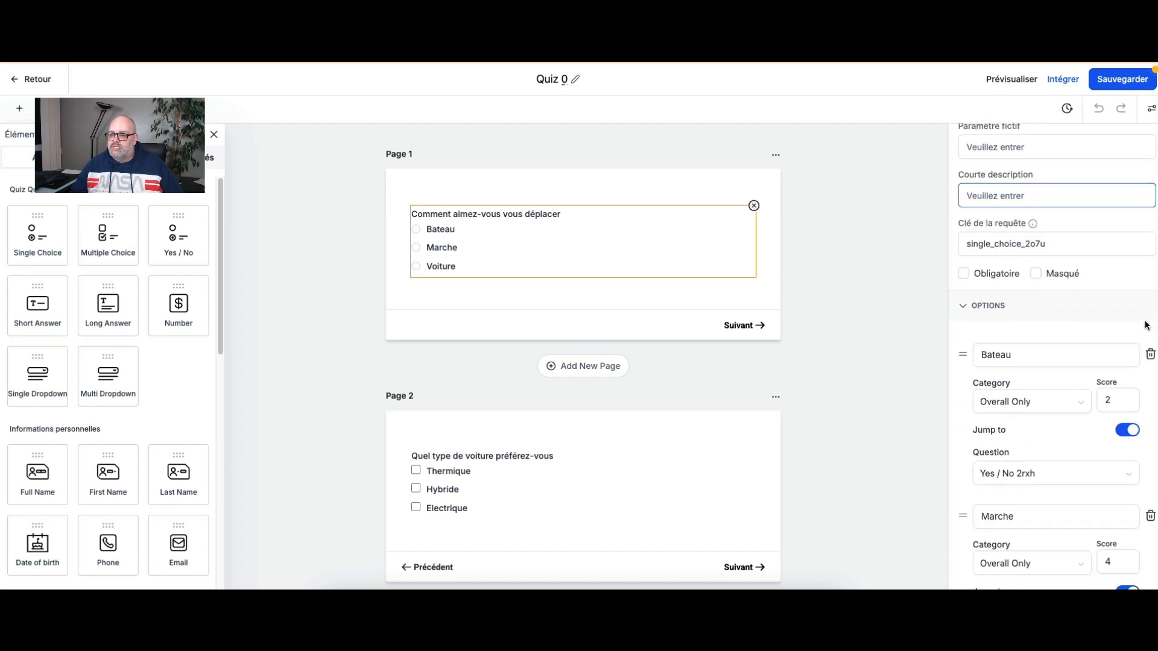
pyautogui.scroll(-2, 1131, 341)
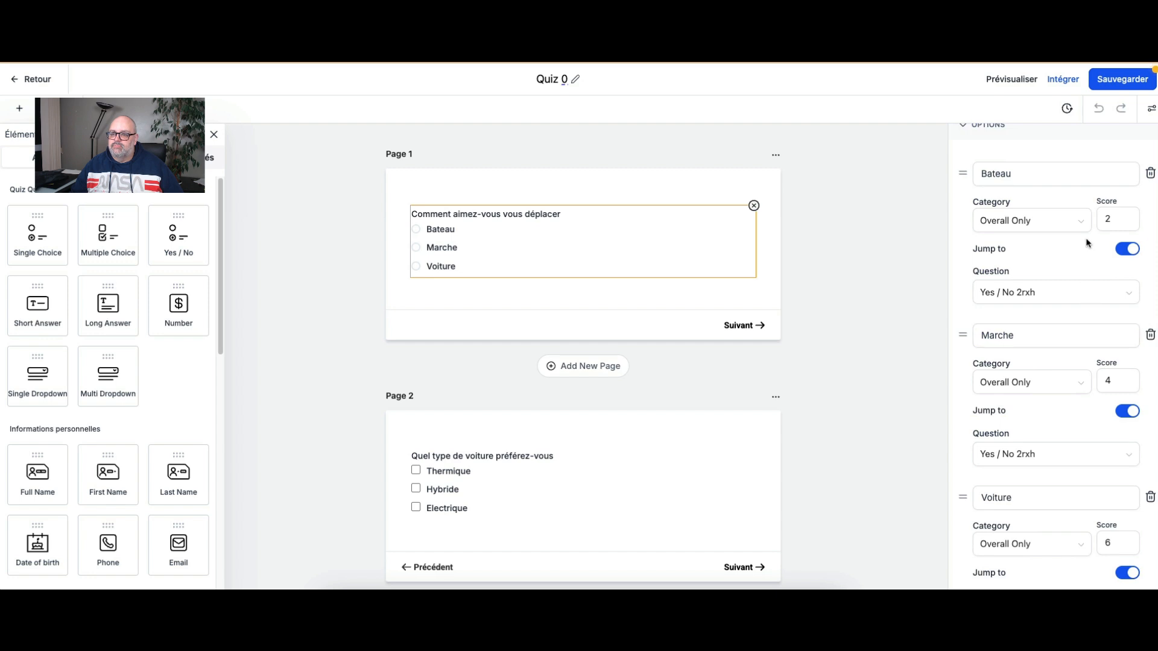
pyautogui.click(1101, 222)
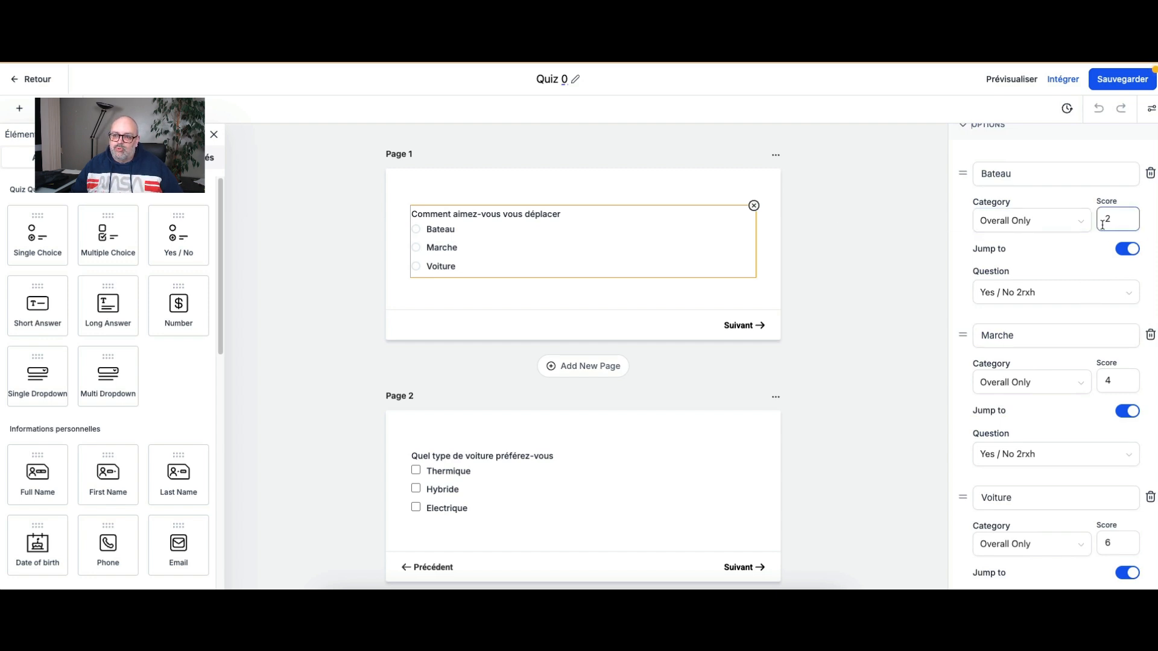
pyautogui.click(1100, 378)
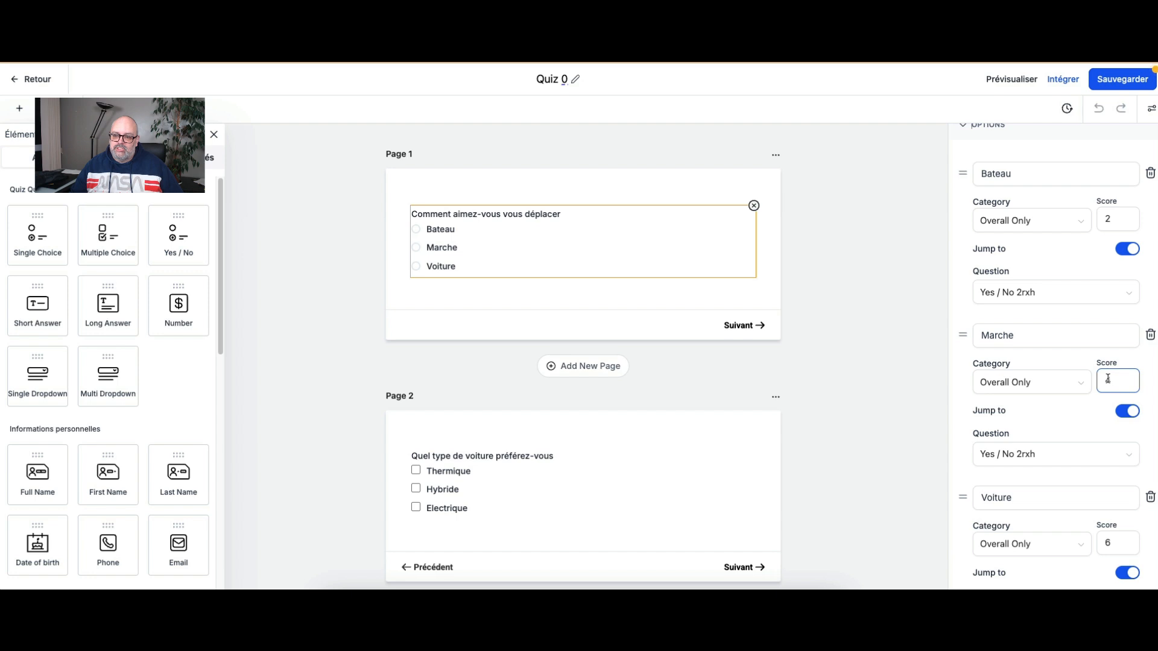
pyautogui.scroll(-1, 1110, 380)
pyautogui.click(1100, 501)
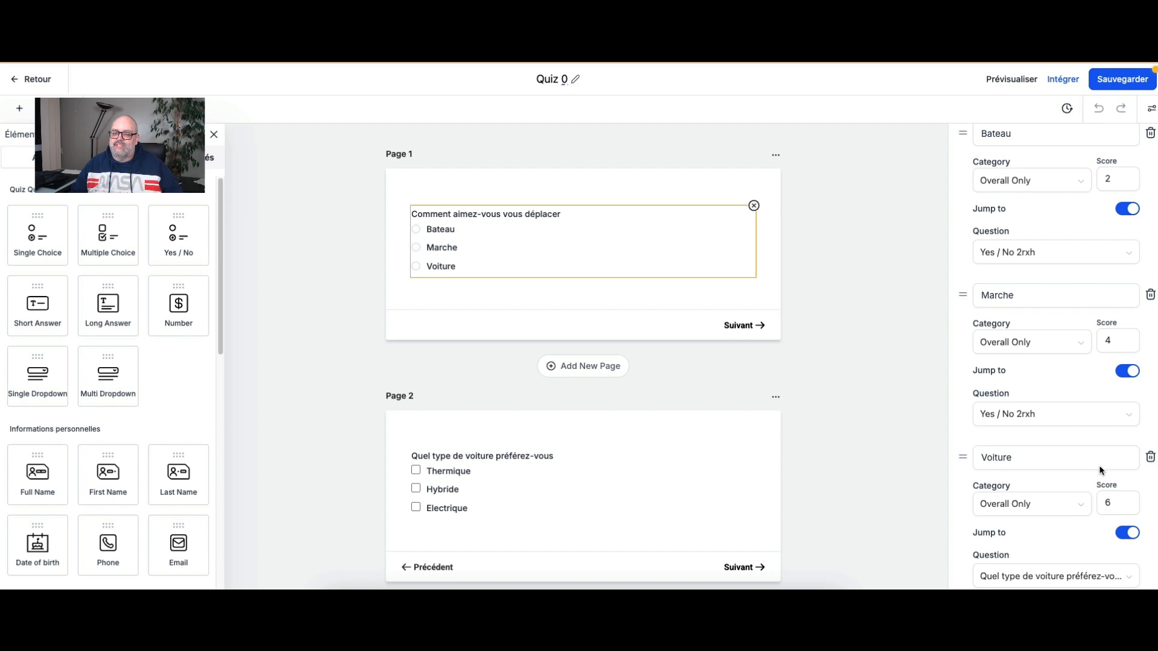
pyautogui.scroll(-1, 784, 361)
# Step: Examine the scores of the Thermique, Hybride and Electrique options in the page 2 question
pyautogui.click(510, 423)
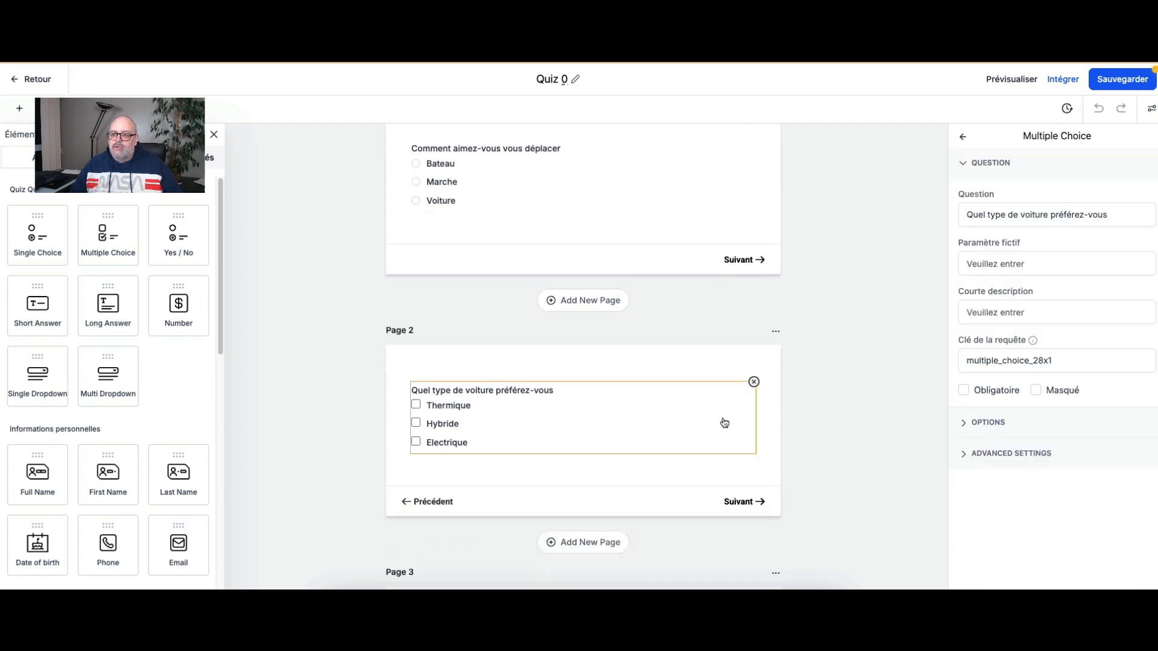
pyautogui.click(967, 423)
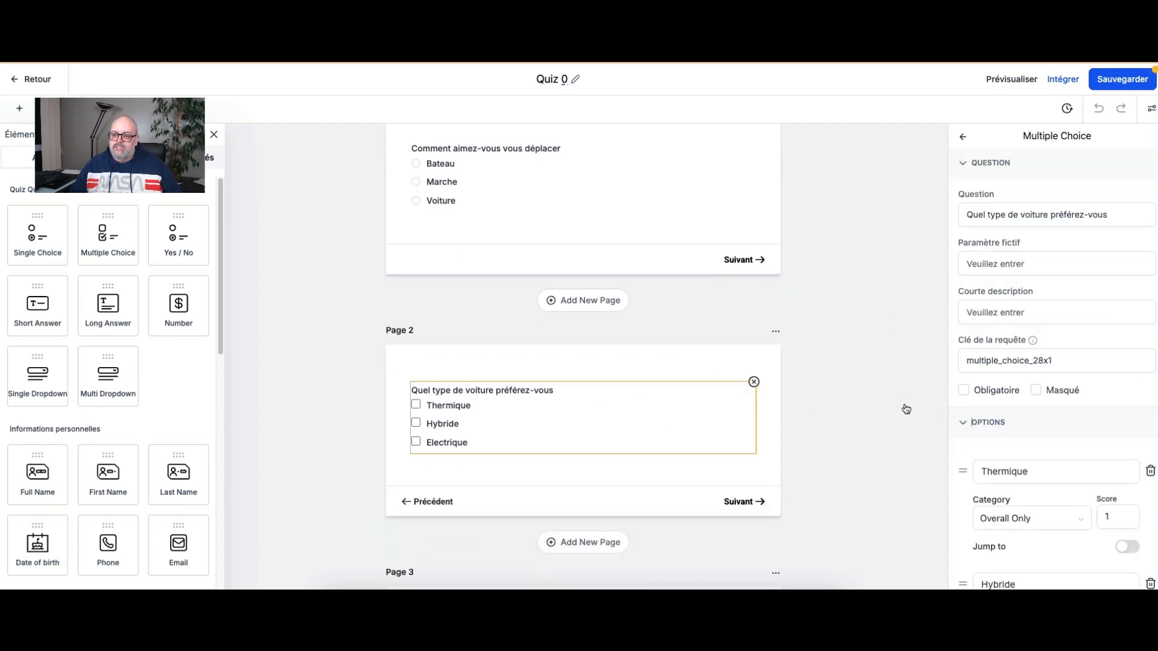
pyautogui.scroll(-6, 902, 406)
pyautogui.scroll(7, 902, 406)
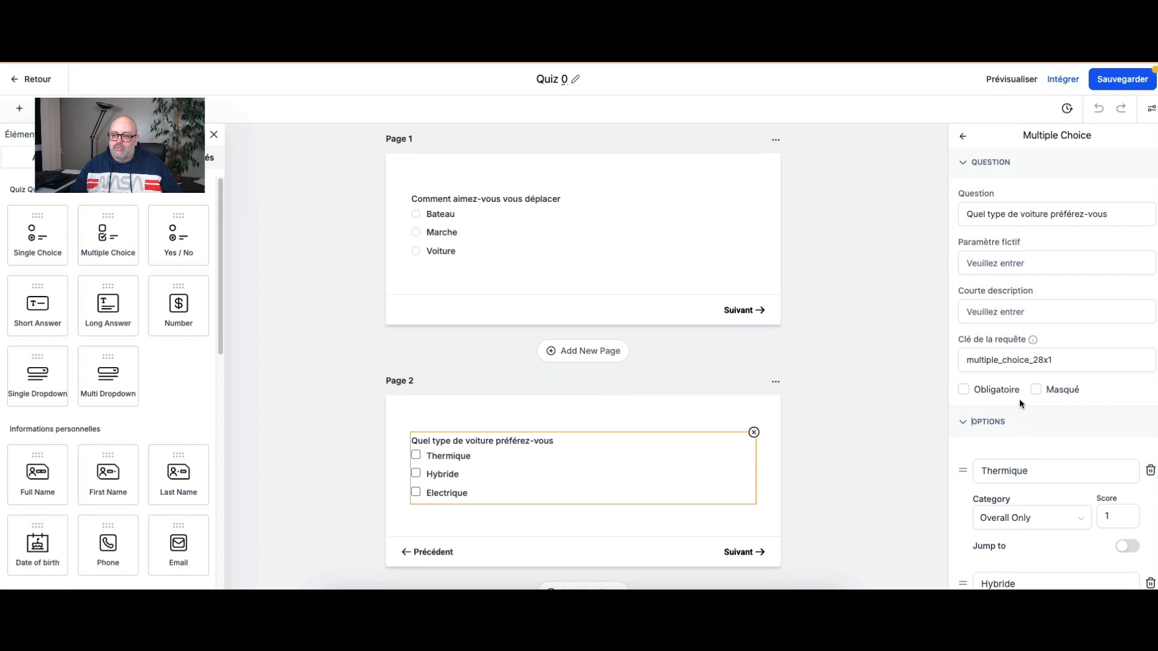
pyautogui.scroll(-5, 1019, 400)
pyautogui.click(1113, 270)
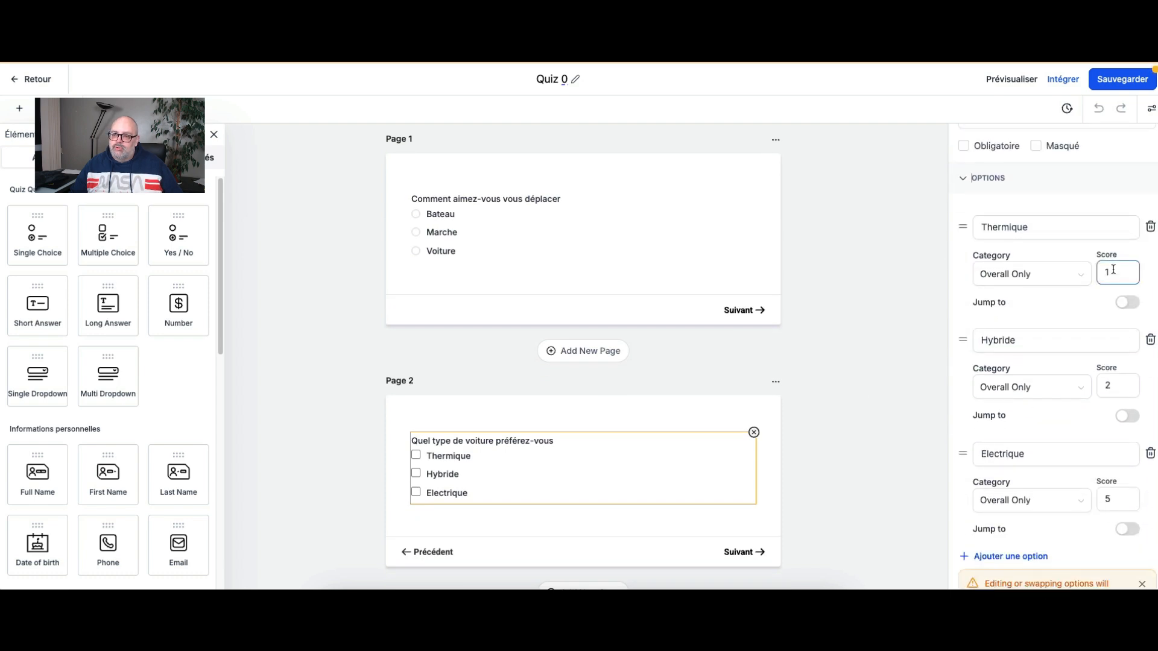
pyautogui.click(1110, 385)
pyautogui.click(1122, 505)
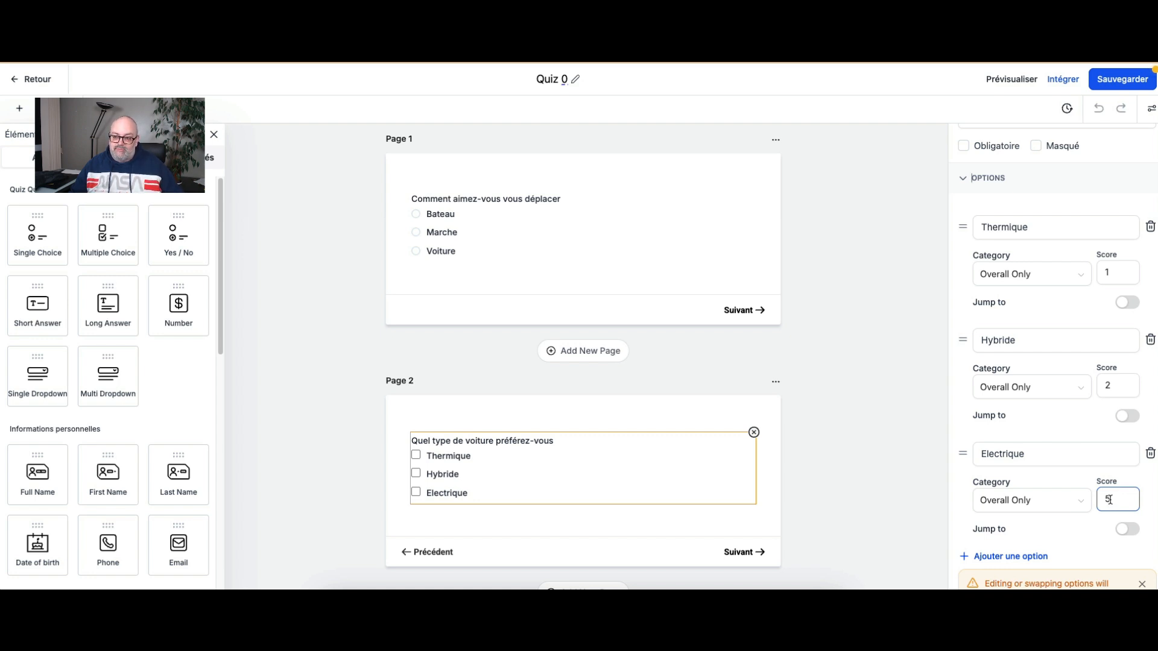
pyautogui.click(1115, 386)
pyautogui.click(1103, 274)
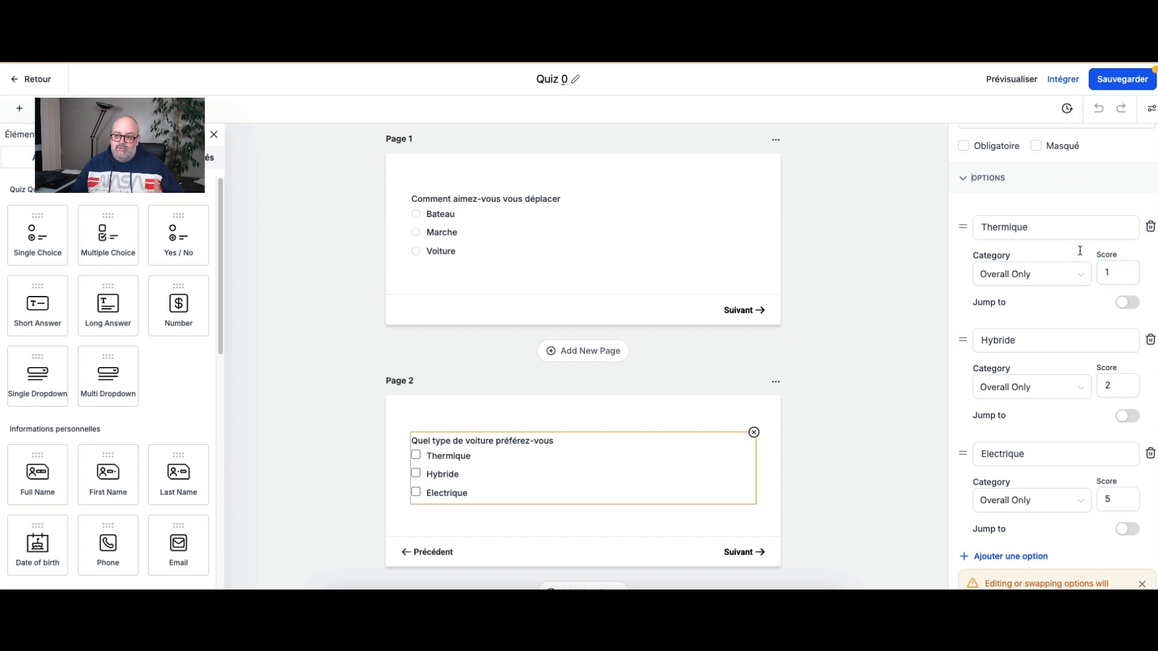
# Step: Examine the Yes and No option scores of the page 3 question
pyautogui.scroll(-5, 886, 346)
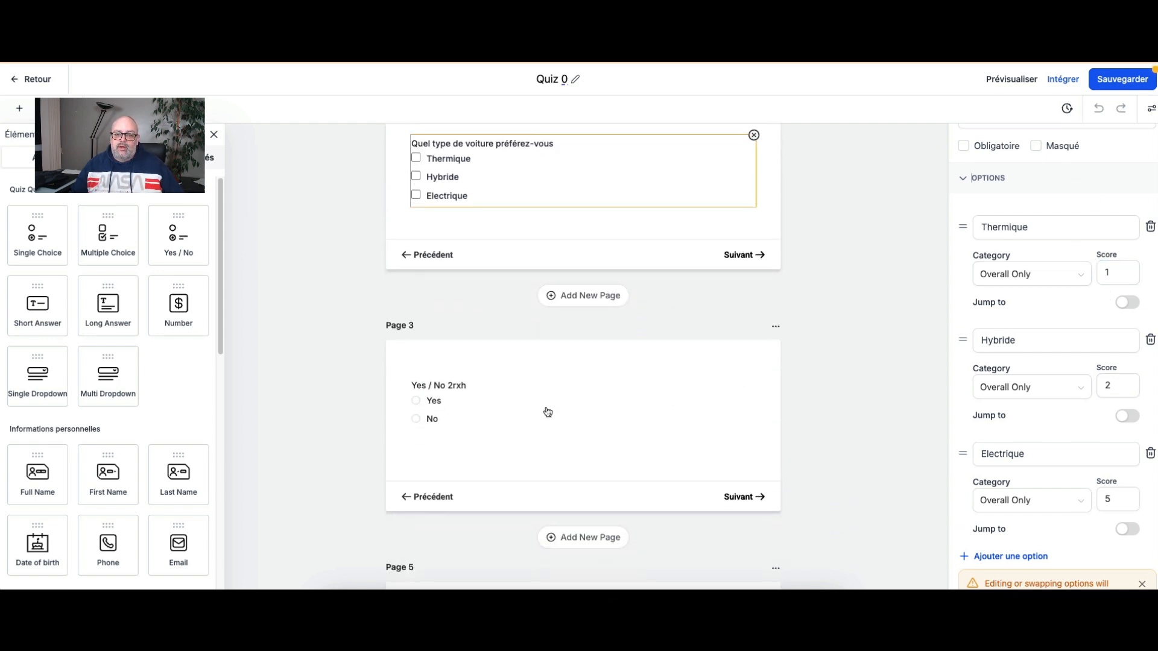
pyautogui.click(535, 408)
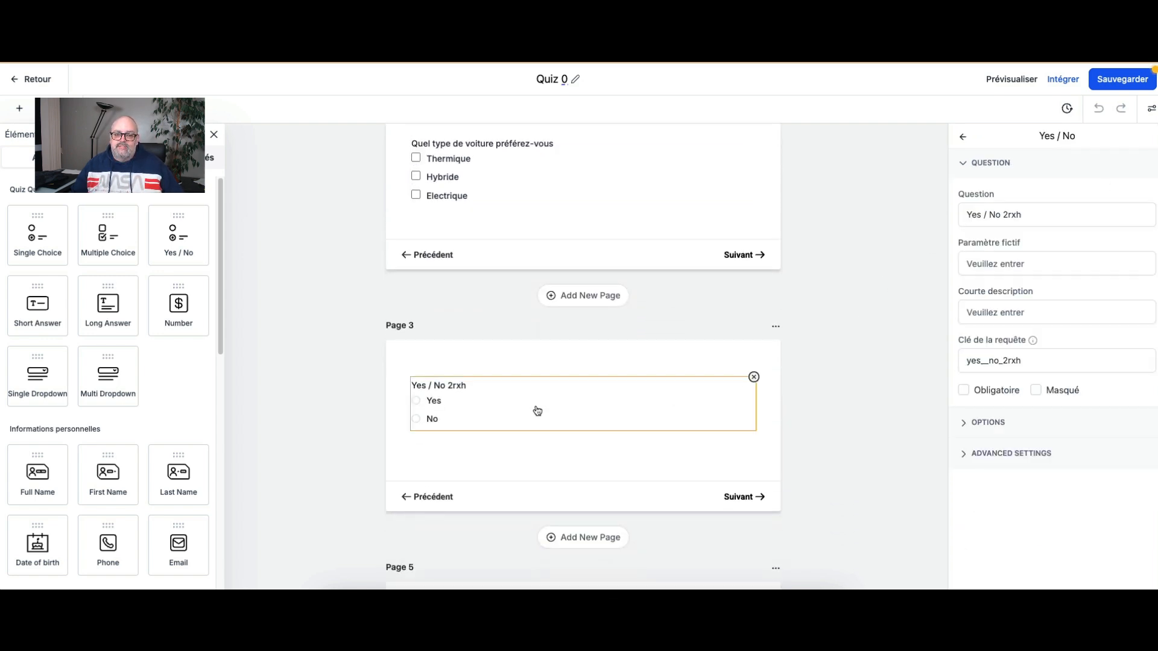
pyautogui.click(977, 422)
pyautogui.scroll(-3, 976, 408)
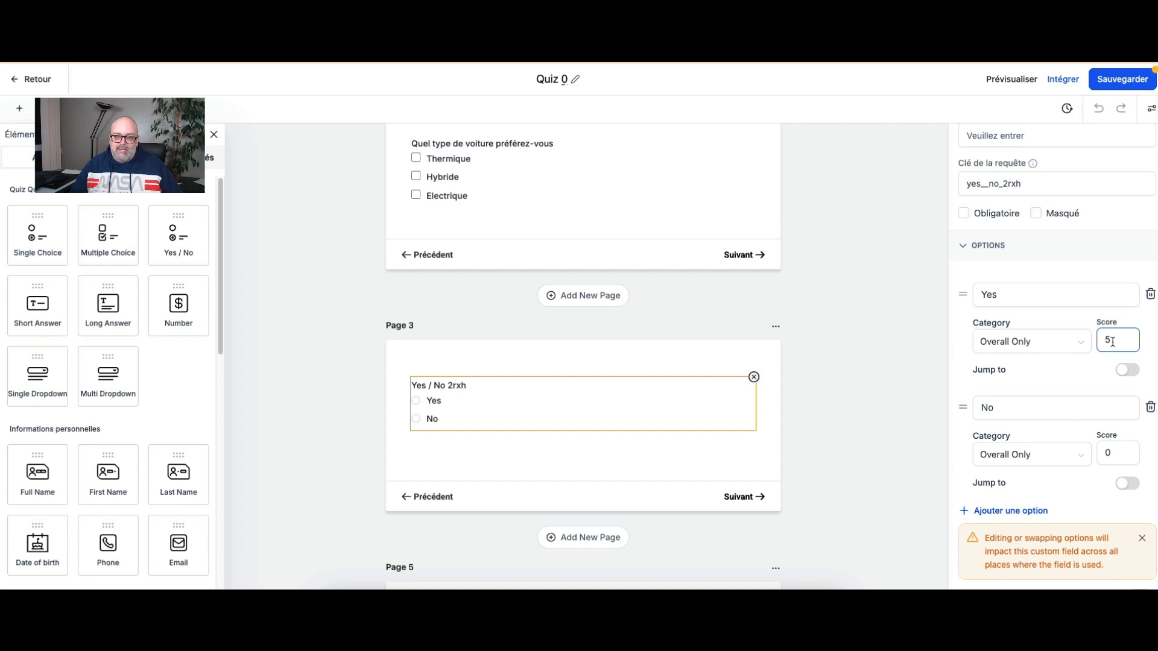
# Step: Examine the scores of the three options in the Single Dropdown question on page 5
pyautogui.scroll(-7, 748, 397)
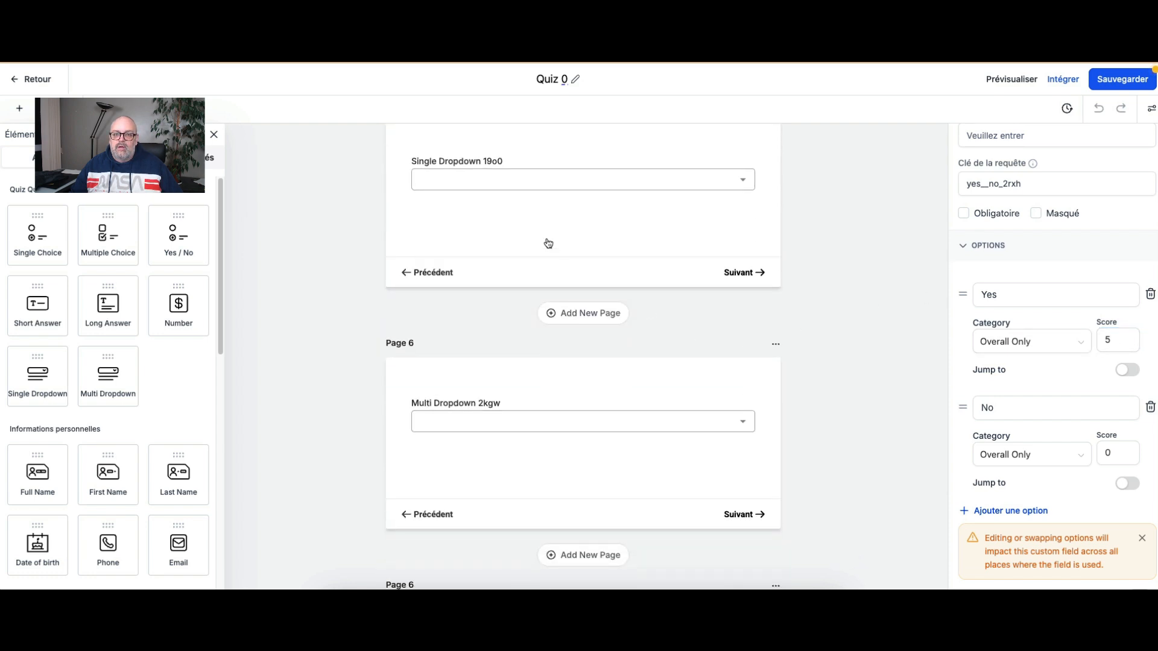
pyautogui.click(532, 224)
pyautogui.scroll(1, 621, 277)
pyautogui.click(602, 201)
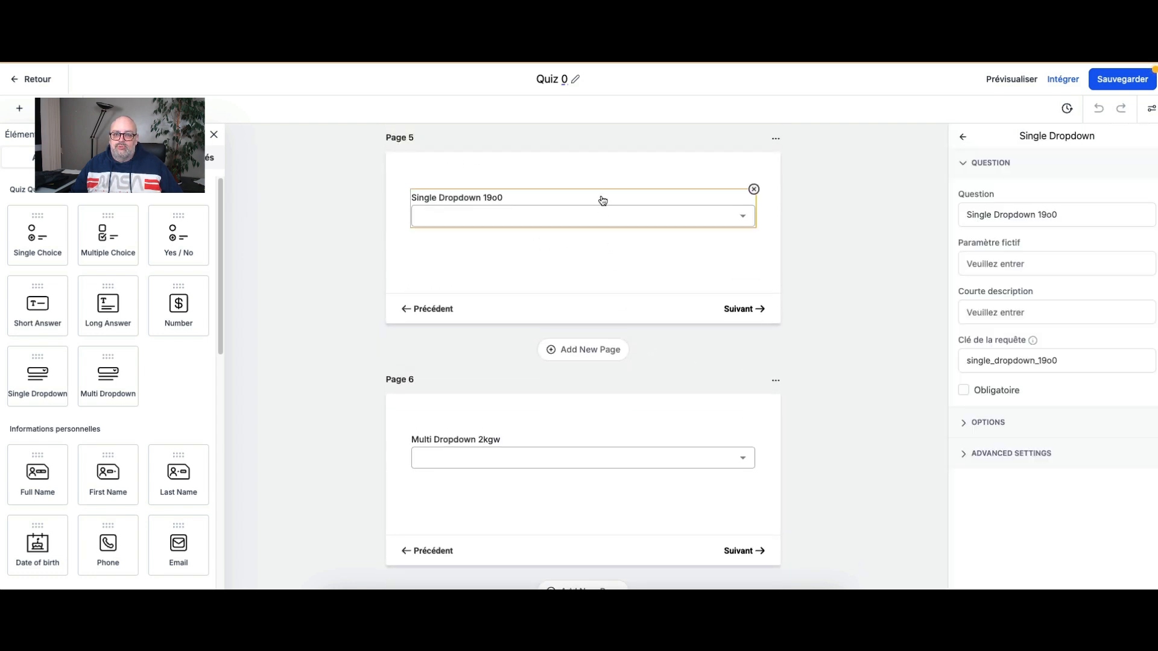
pyautogui.click(1012, 421)
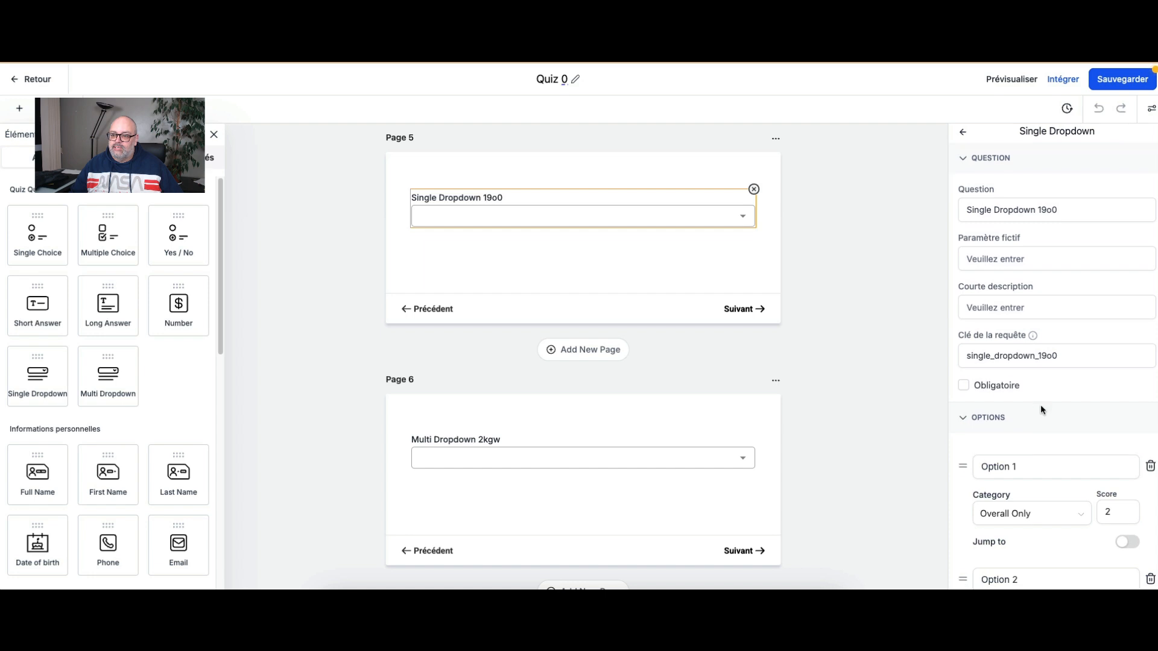
pyautogui.scroll(-4, 1041, 410)
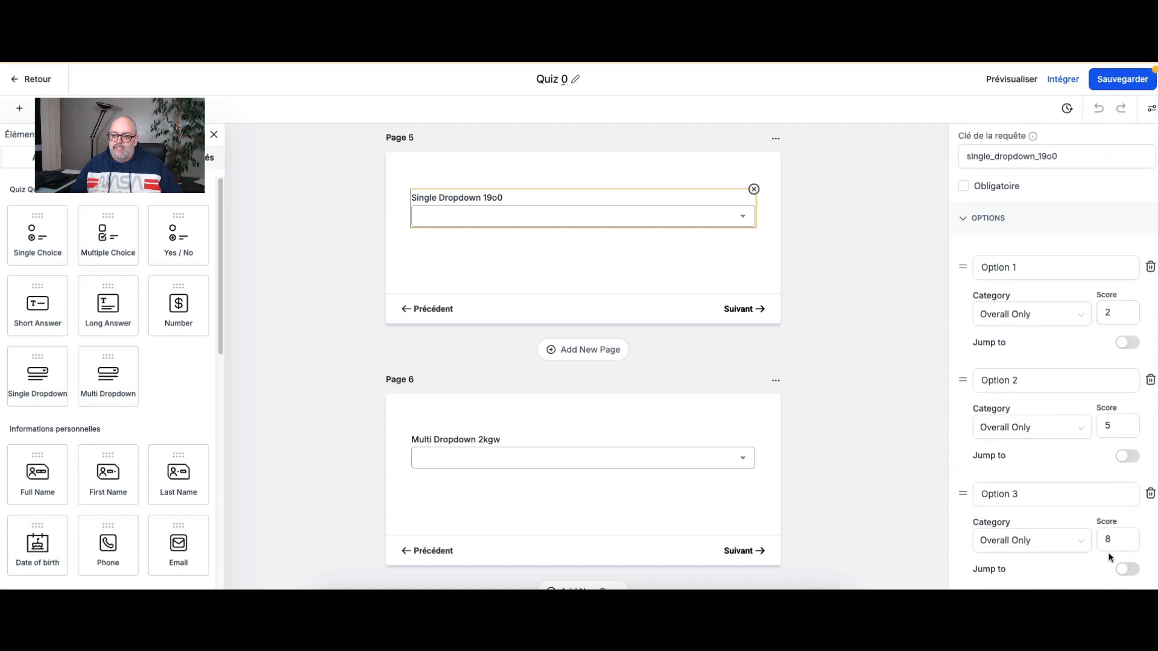
pyautogui.click(1104, 536)
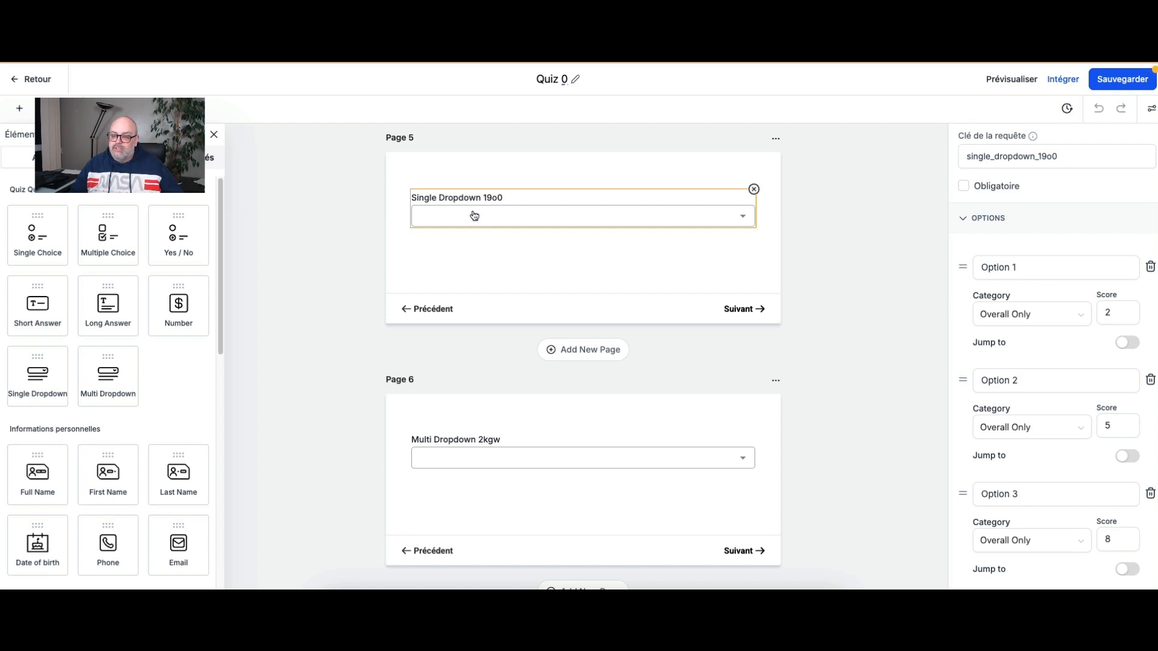
pyautogui.click(1107, 537)
# Step: Examine the scores of the three options in the Multi Dropdown question on page 6
pyautogui.click(610, 457)
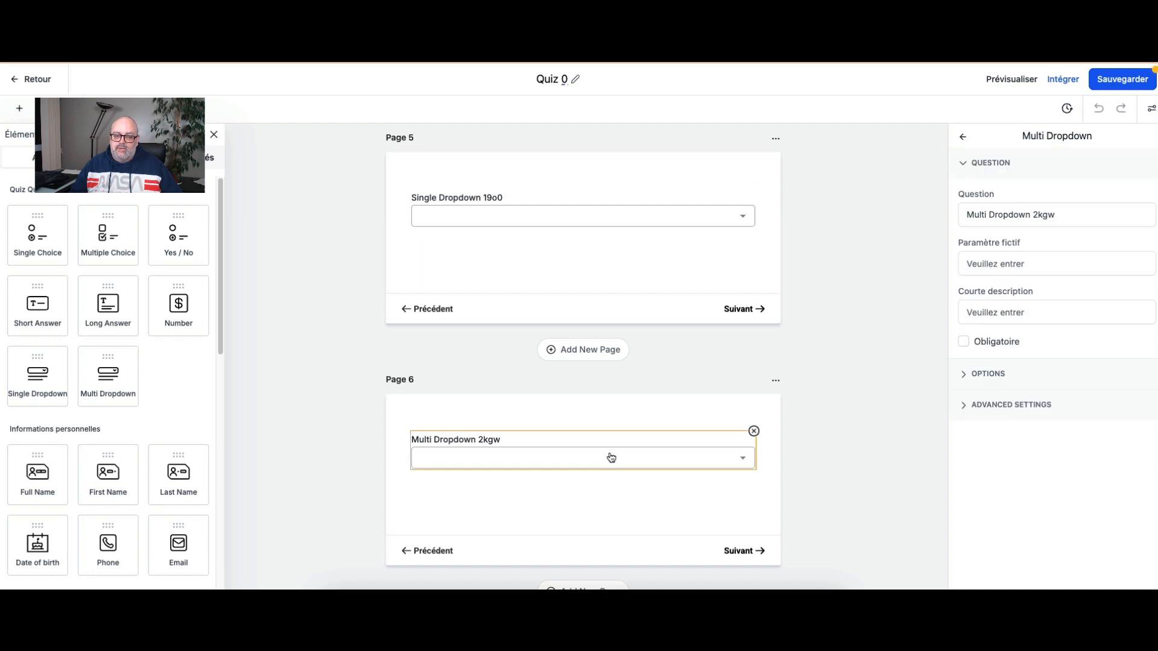
pyautogui.click(963, 375)
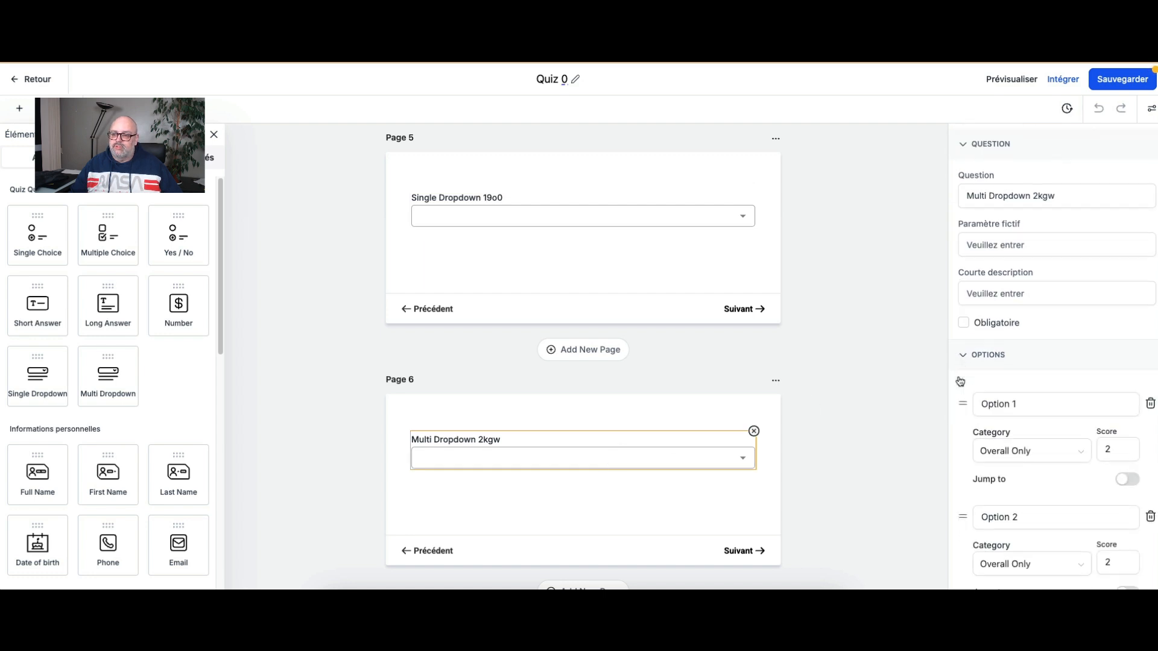
pyautogui.click(1105, 434)
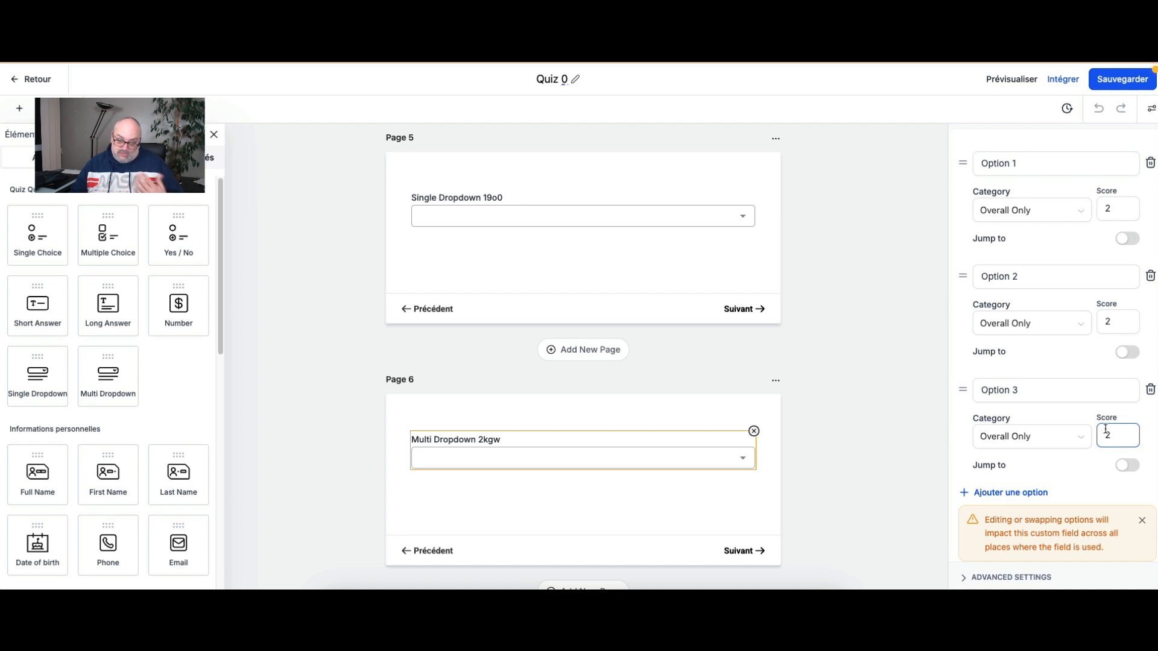
pyautogui.click(1109, 208)
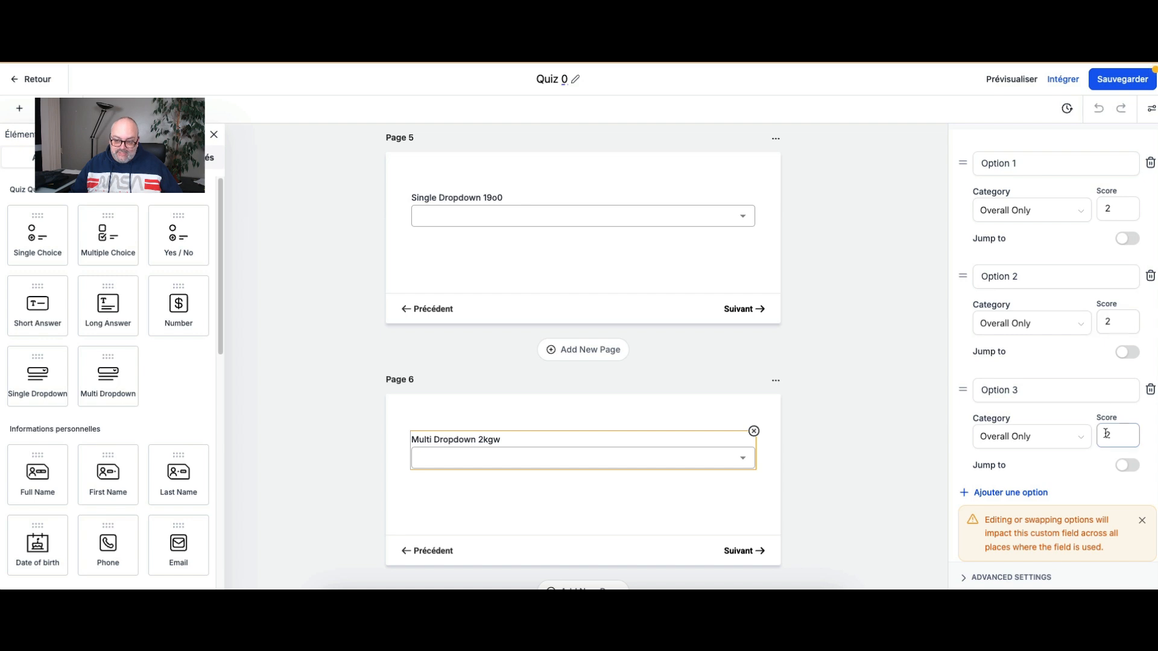
# Step: Open the result template after the final quiz page for editing
pyautogui.scroll(-3, 832, 412)
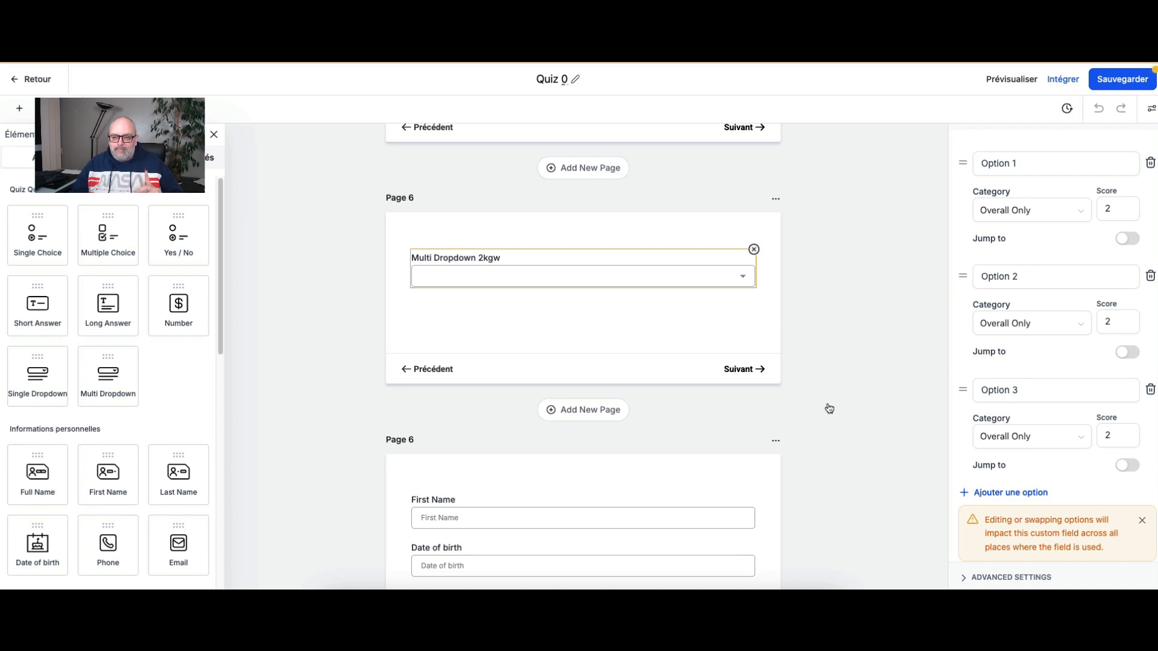
pyautogui.scroll(-1, 830, 416)
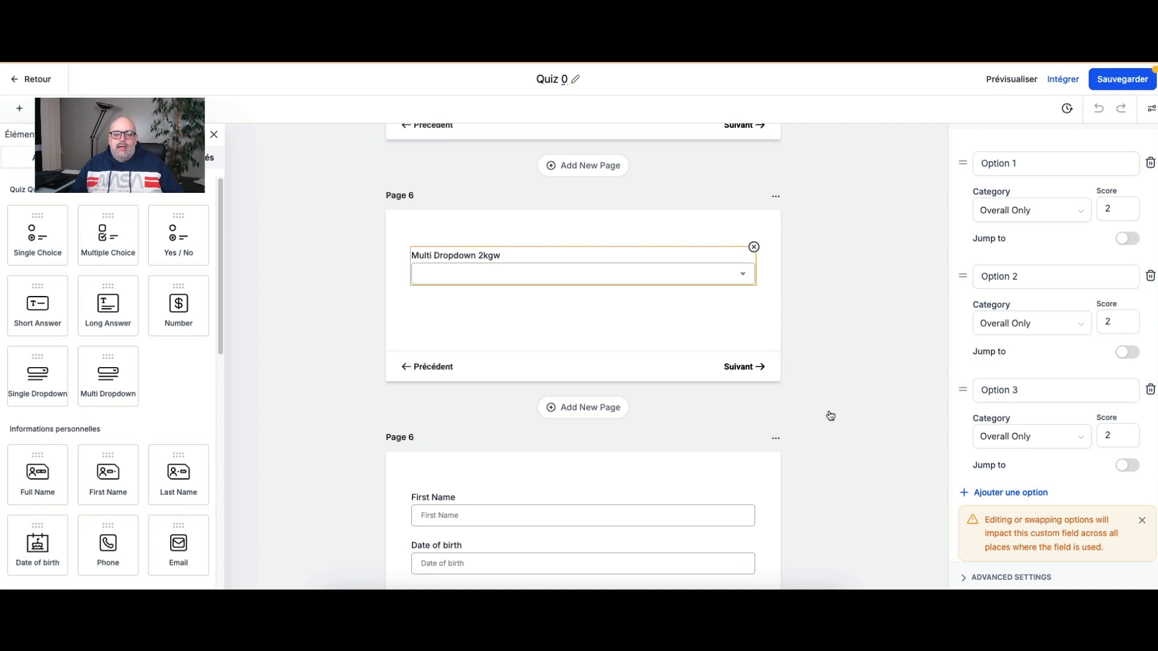
pyautogui.scroll(-5, 831, 416)
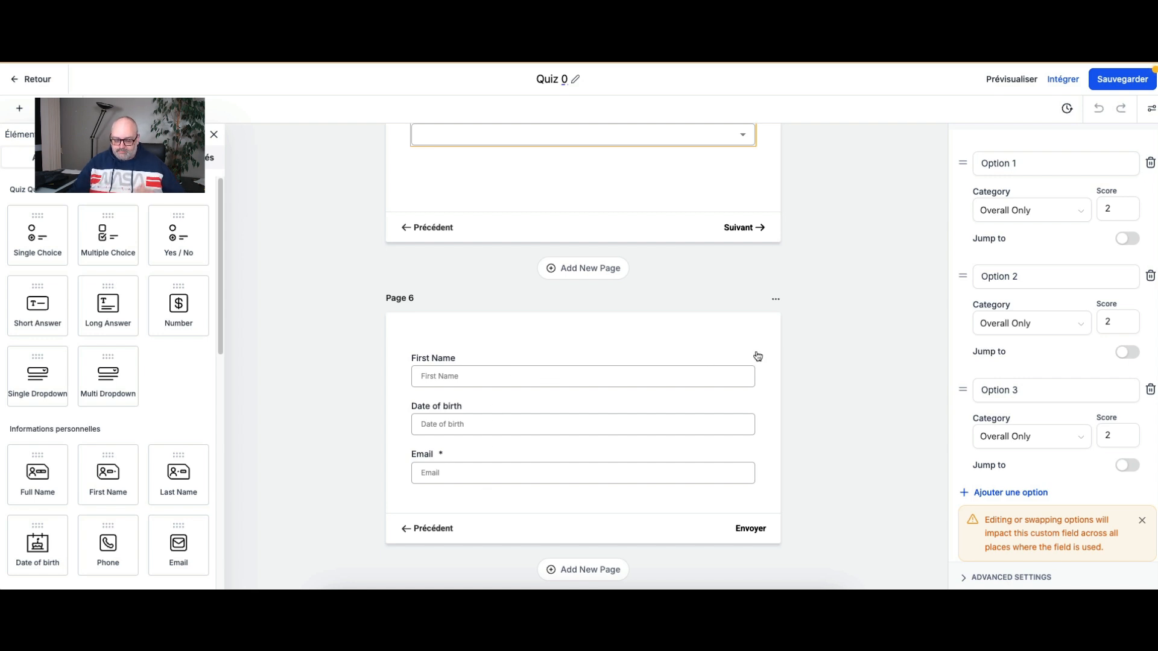
pyautogui.scroll(-5, 754, 353)
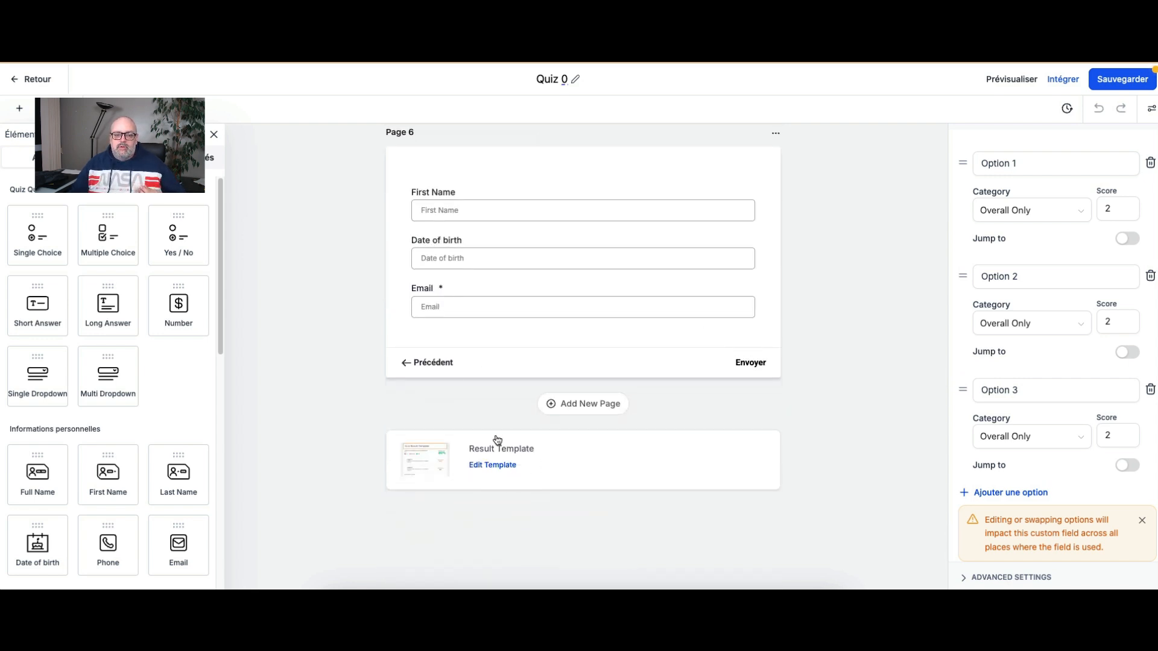
pyautogui.click(481, 466)
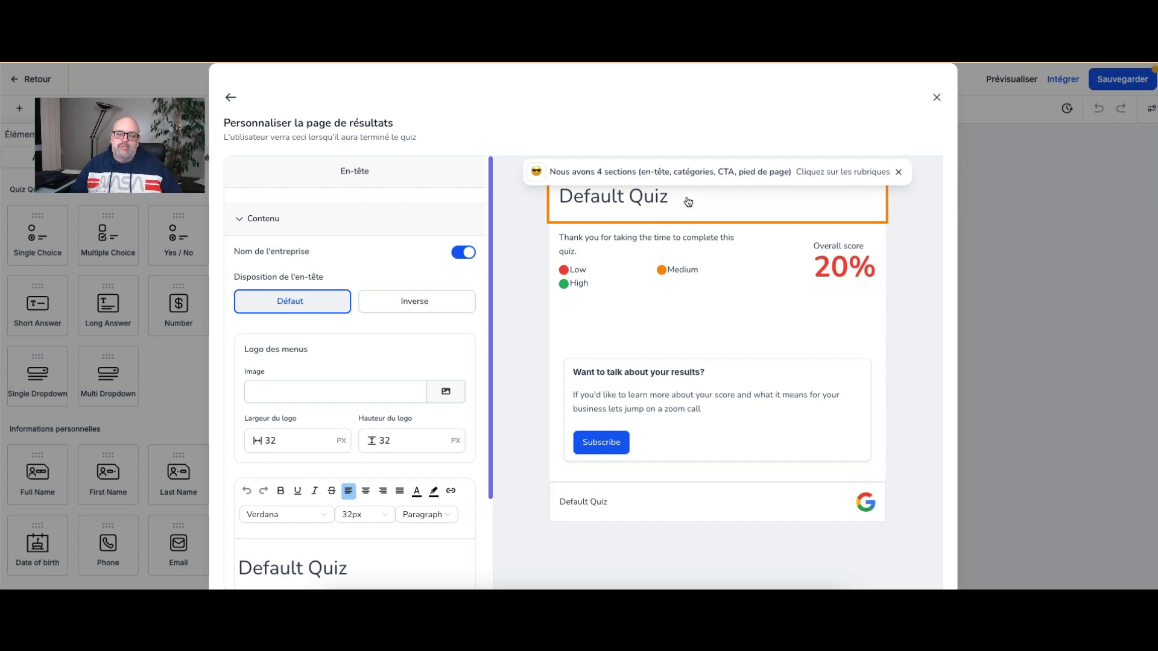
# Step: Examine the dynamic content and score tiers of the results page's overall score section
pyautogui.click(647, 235)
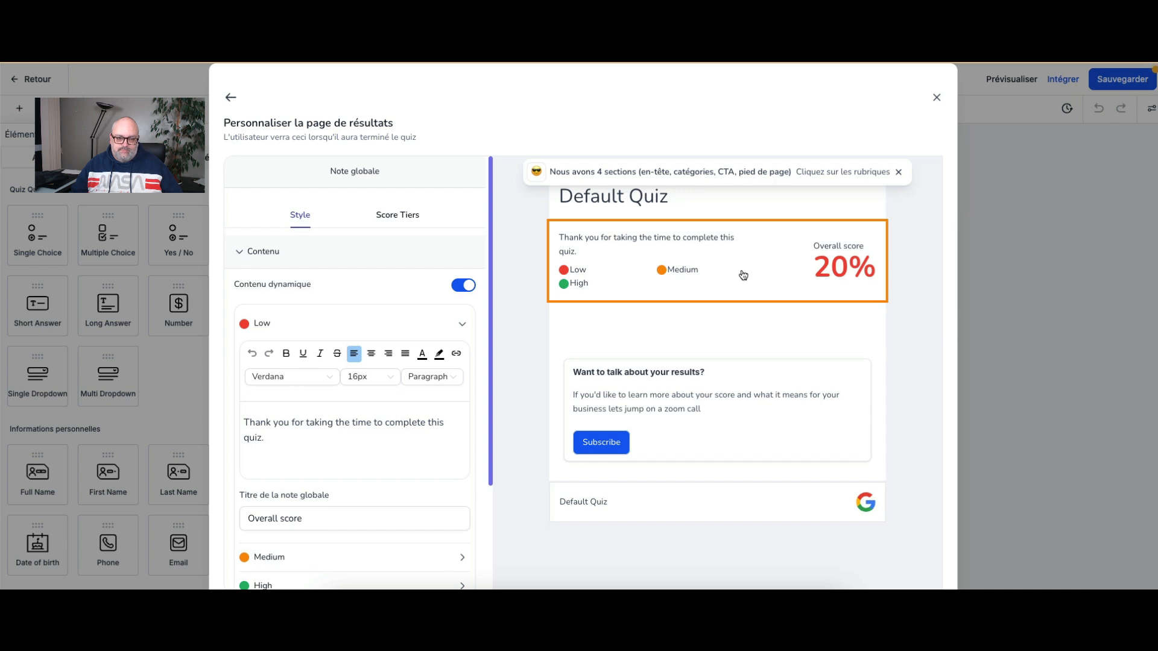
pyautogui.click(465, 327)
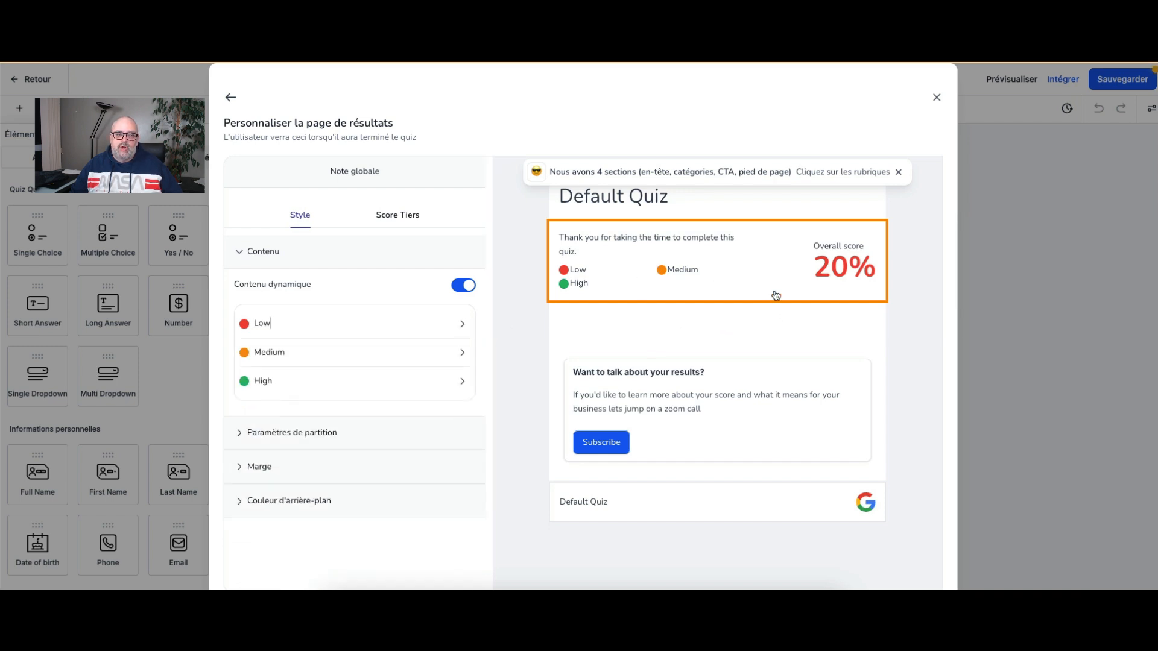
pyautogui.click(397, 216)
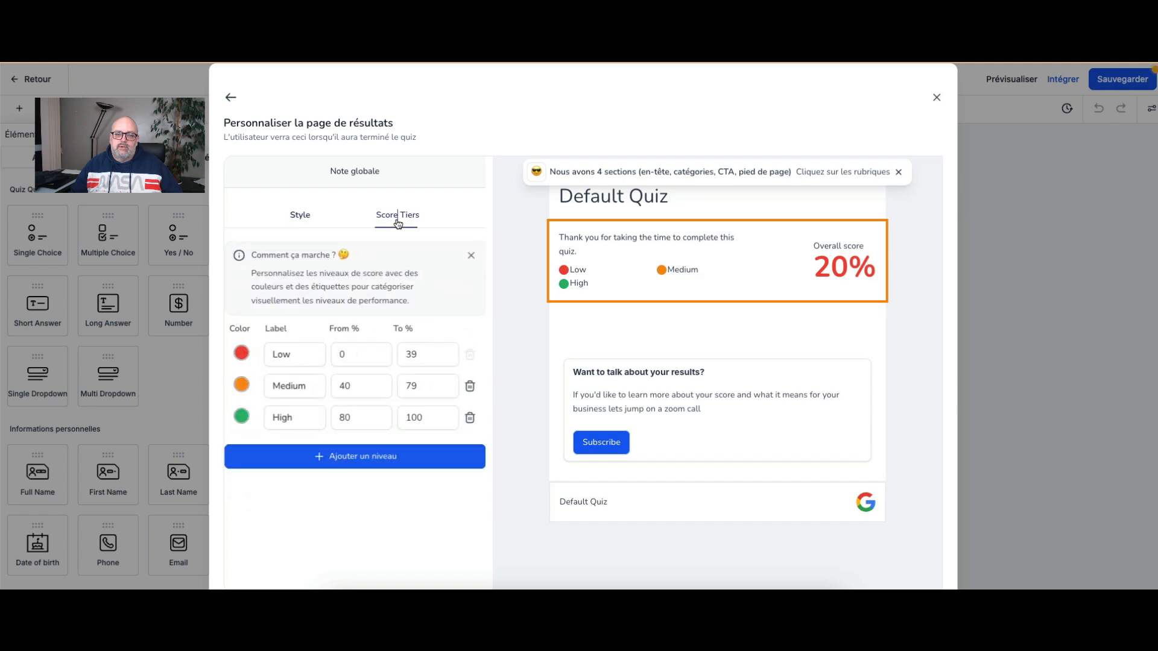
# Step: Write "Merci pour votre réponse. La couleur de votre score vous donne une indication comme ci dessous" as the Low tier's message
pyautogui.click(299, 217)
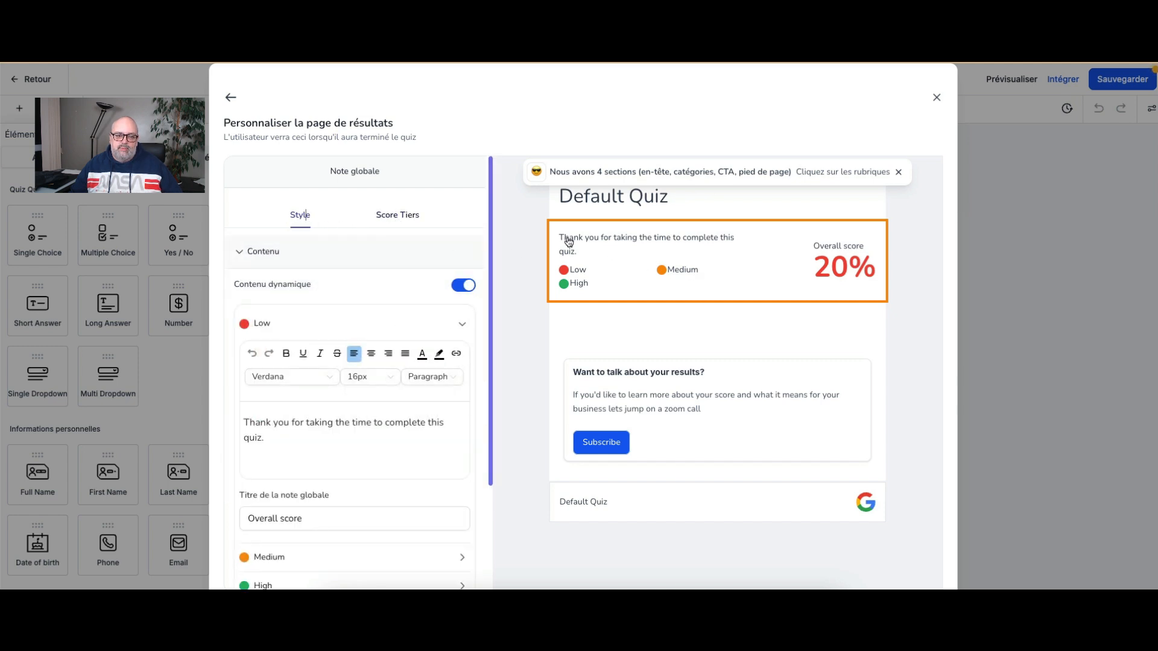
pyautogui.moveTo(265, 438); pyautogui.dragTo(241, 426)
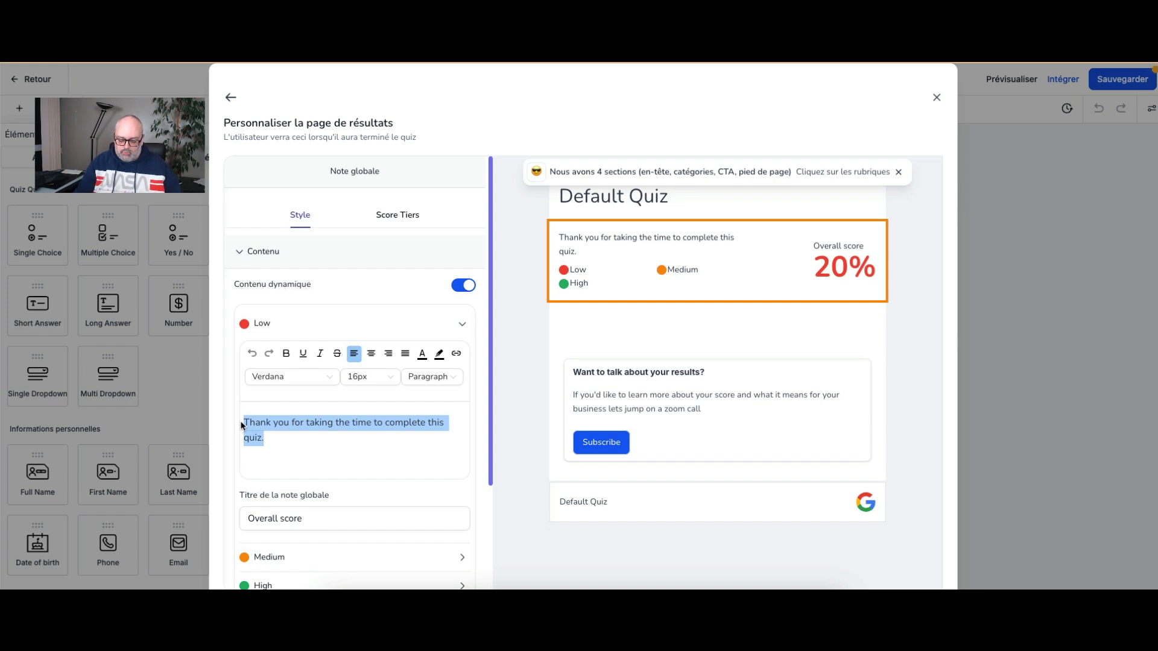
pyautogui.write('Merci')
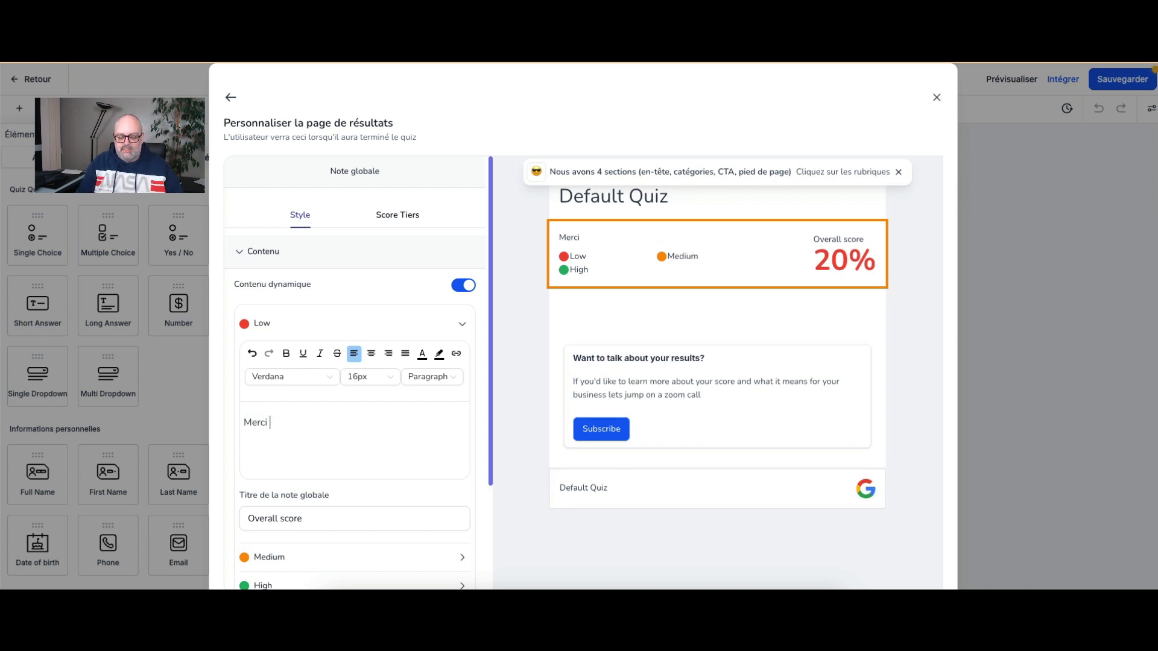
pyautogui.write(' pour votre rép')
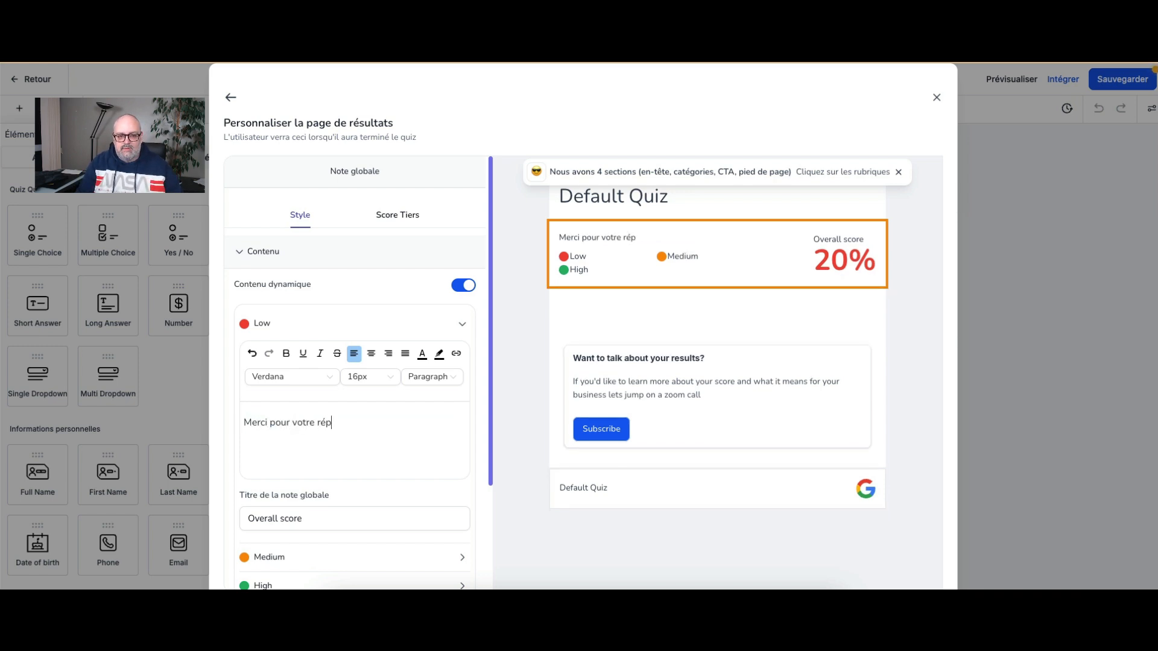
pyautogui.write('onse. La')
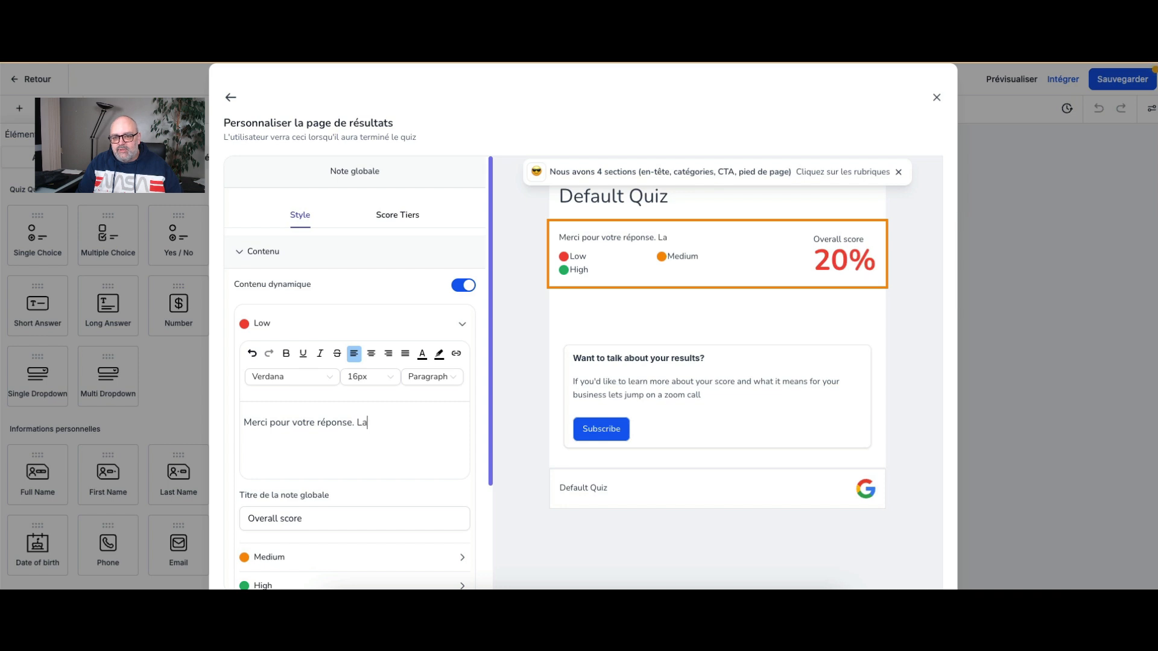
pyautogui.write(' couleur de votre score ')
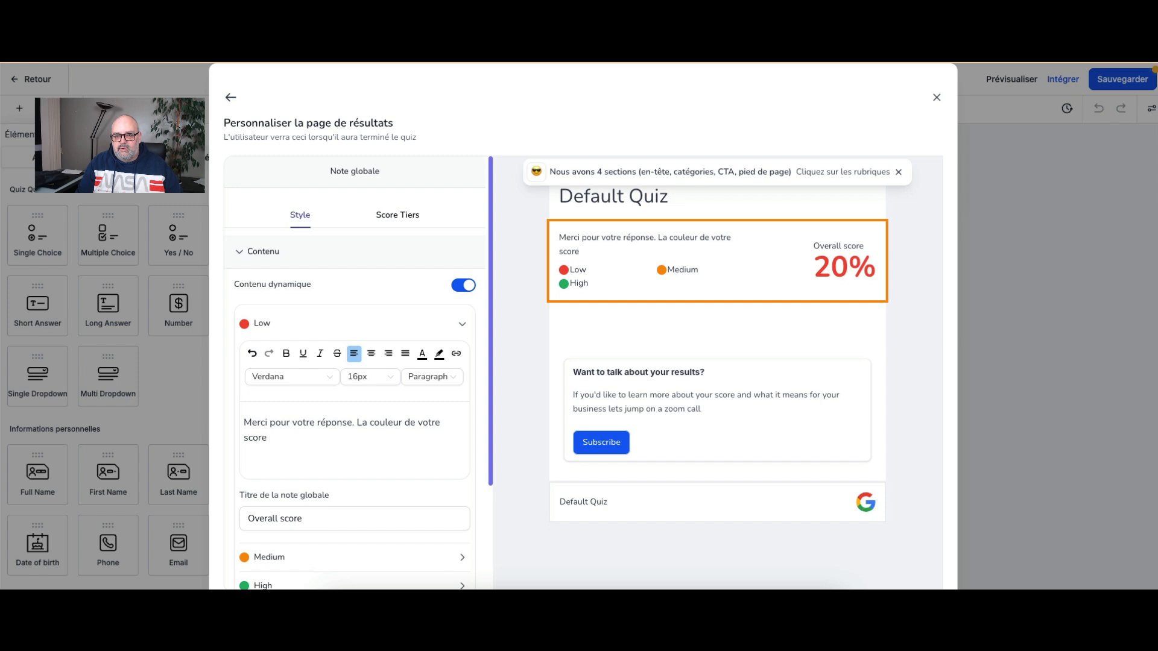
pyautogui.write('vous donne')
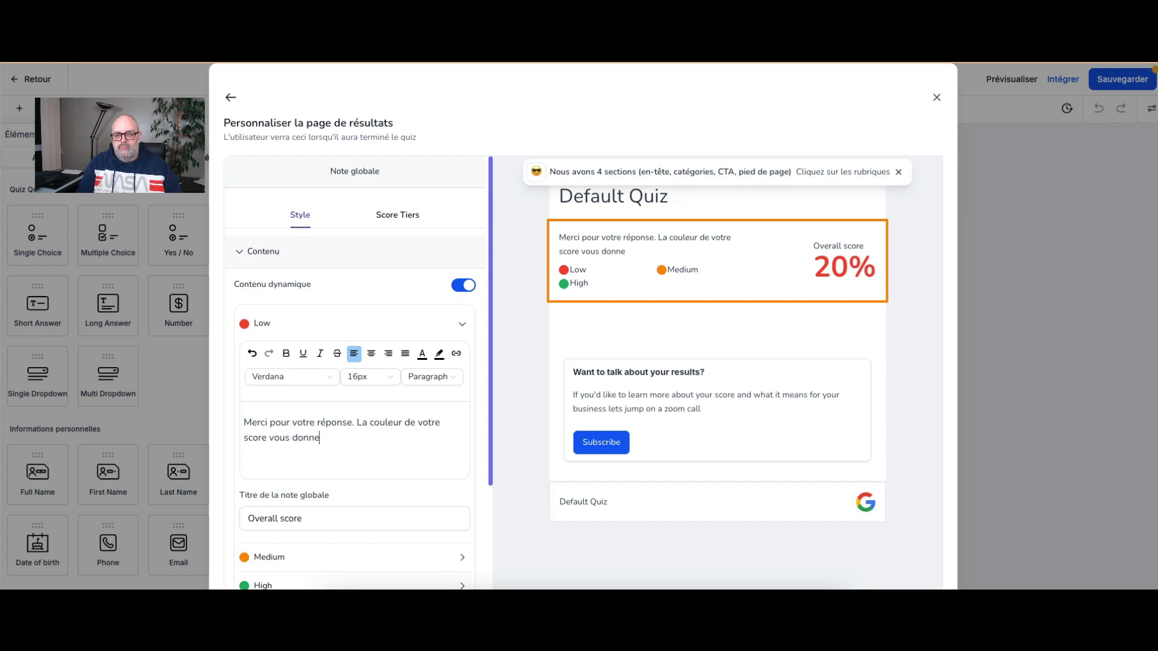
pyautogui.write(' une indi')
pyautogui.press('BackSpace')
pyautogui.write('dicati')
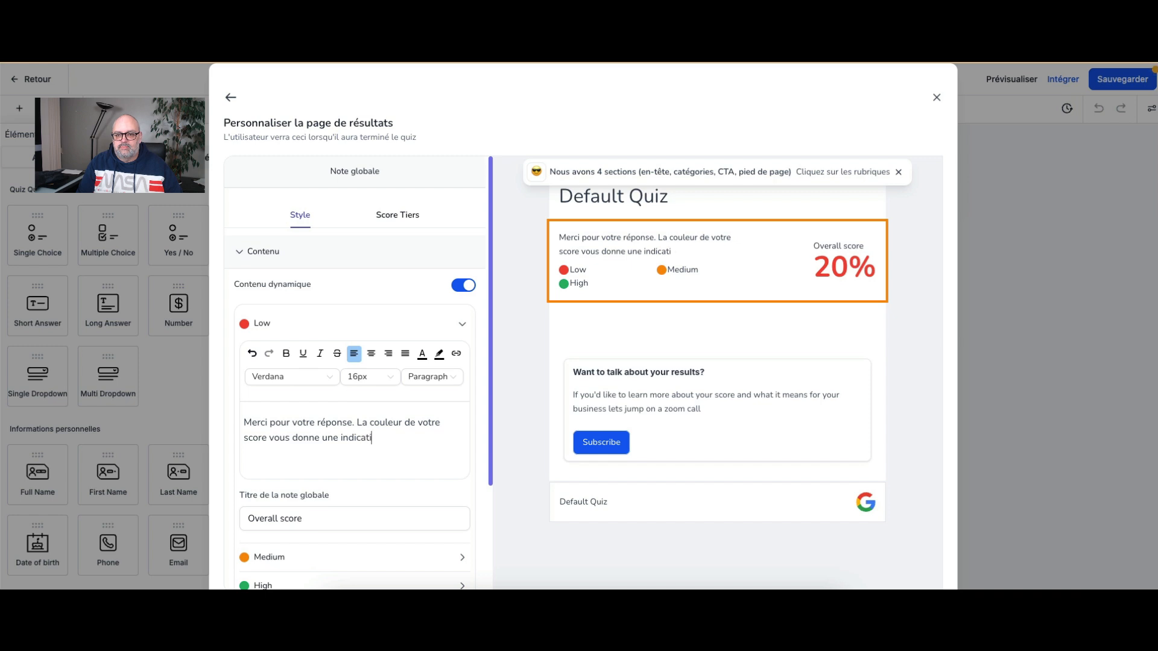
pyautogui.write('on comme ci dessous')
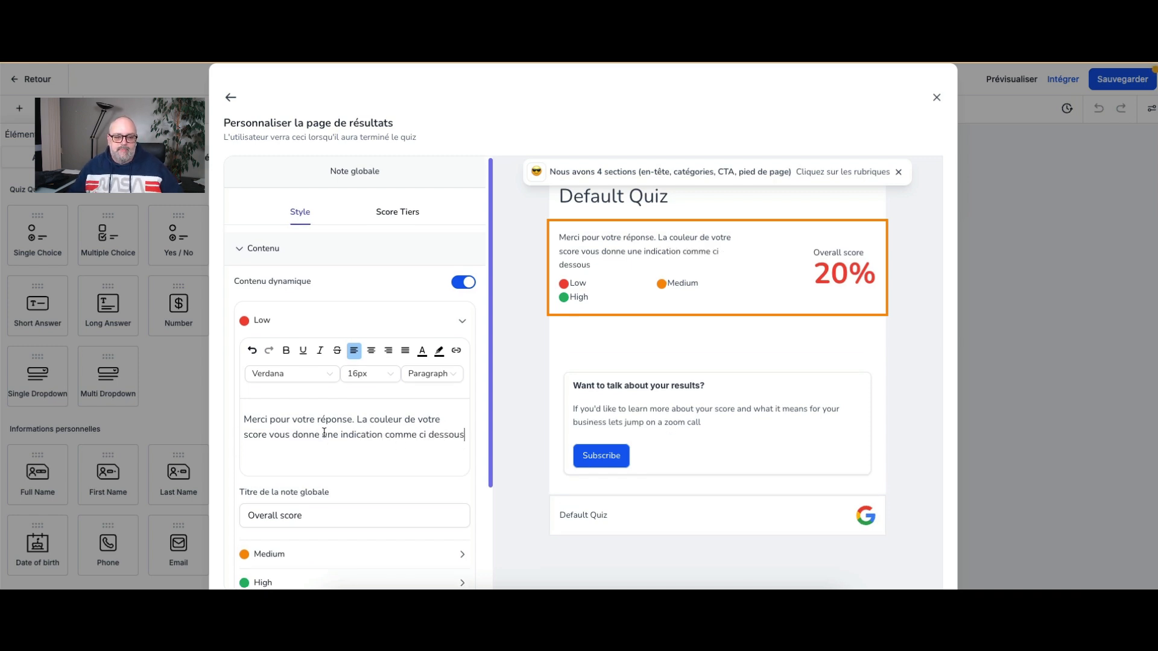
# Step: Clear the whole message text of the Low tier in the overall score section
pyautogui.scroll(-1, 329, 435)
pyautogui.hotkey('ctrl', 'shift', 'Left')
pyautogui.hotkey('ctrl', 'shift', 'Left')
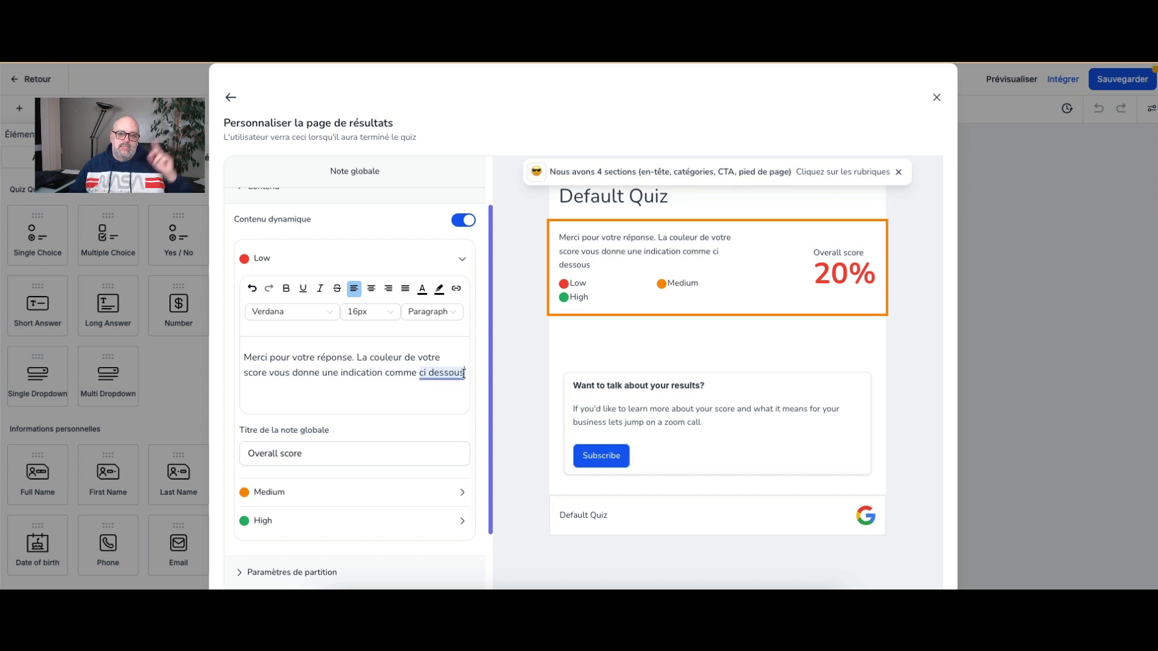
pyautogui.moveTo(463, 373); pyautogui.dragTo(235, 363)
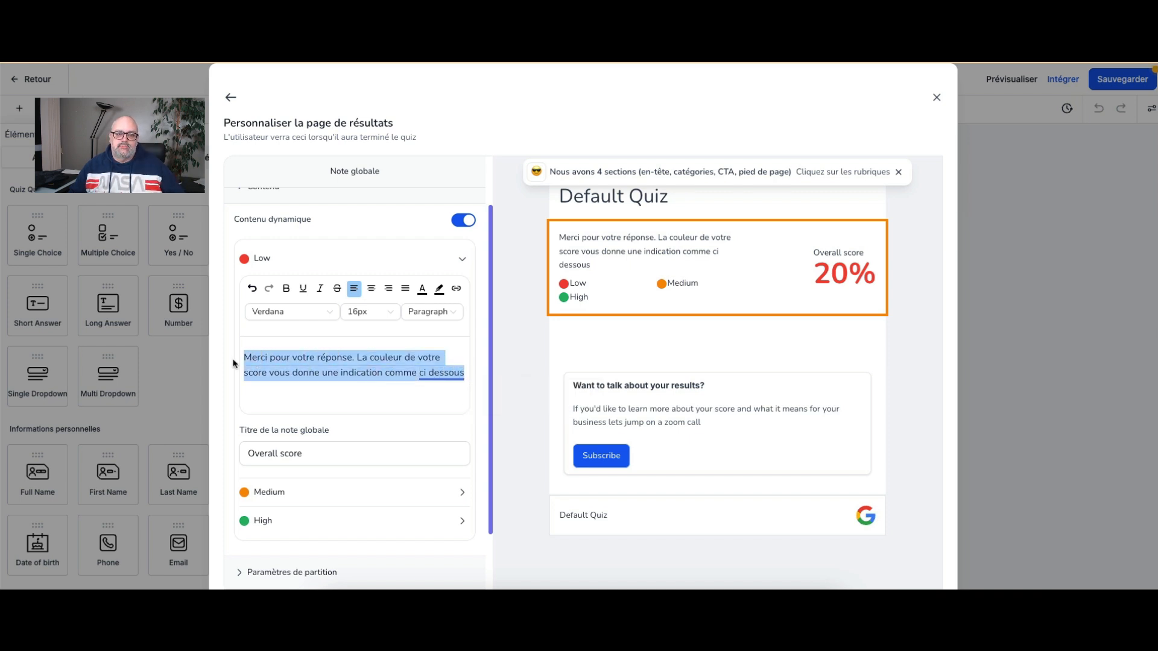
pyautogui.press('BackSpace')
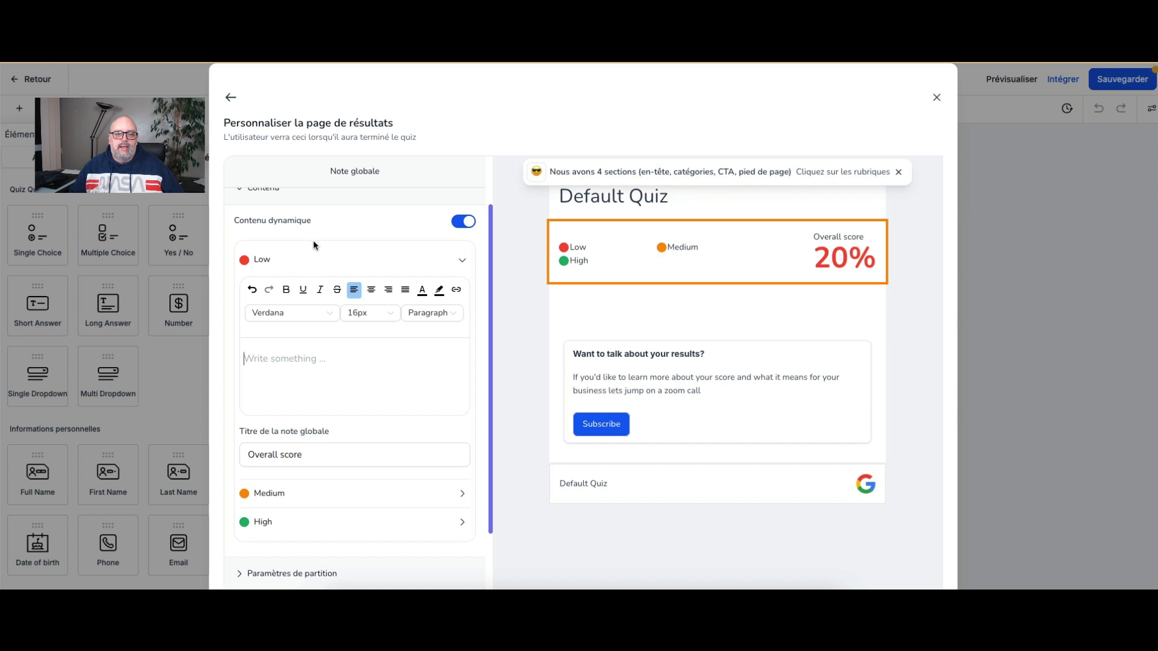
# Step: Rename the score tiers Low, Medium and High as "Faible", "Moyen" and "Haut"
pyautogui.scroll(3, 313, 240)
pyautogui.click(407, 221)
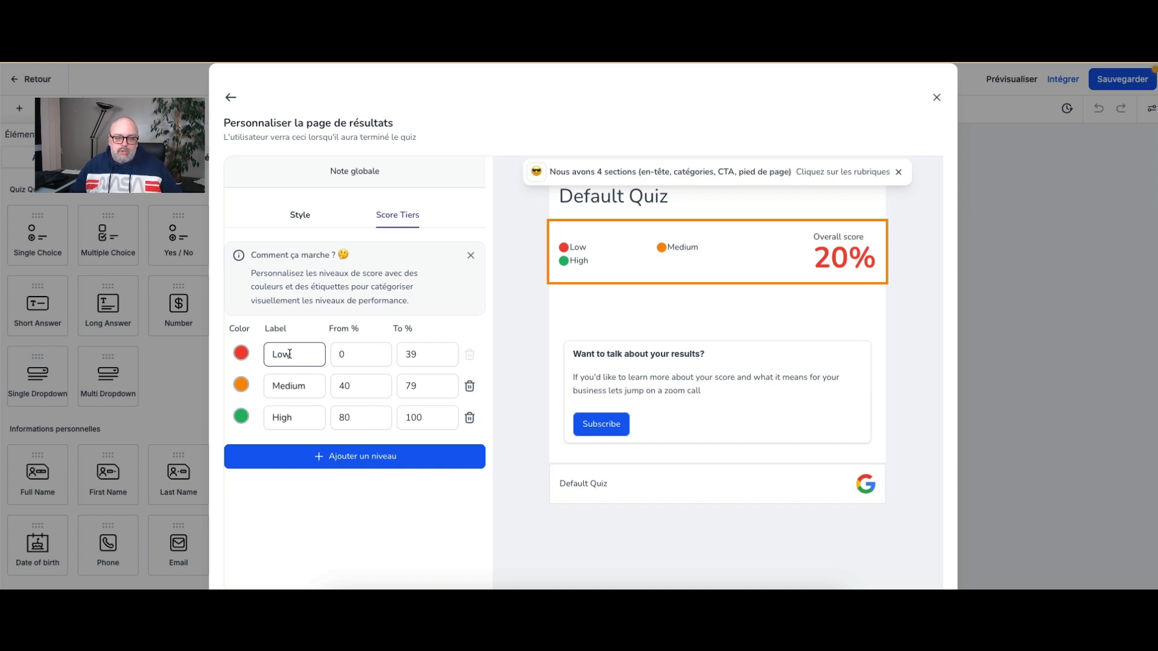
pyautogui.doubleClick(263, 353)
pyautogui.write('FAible')
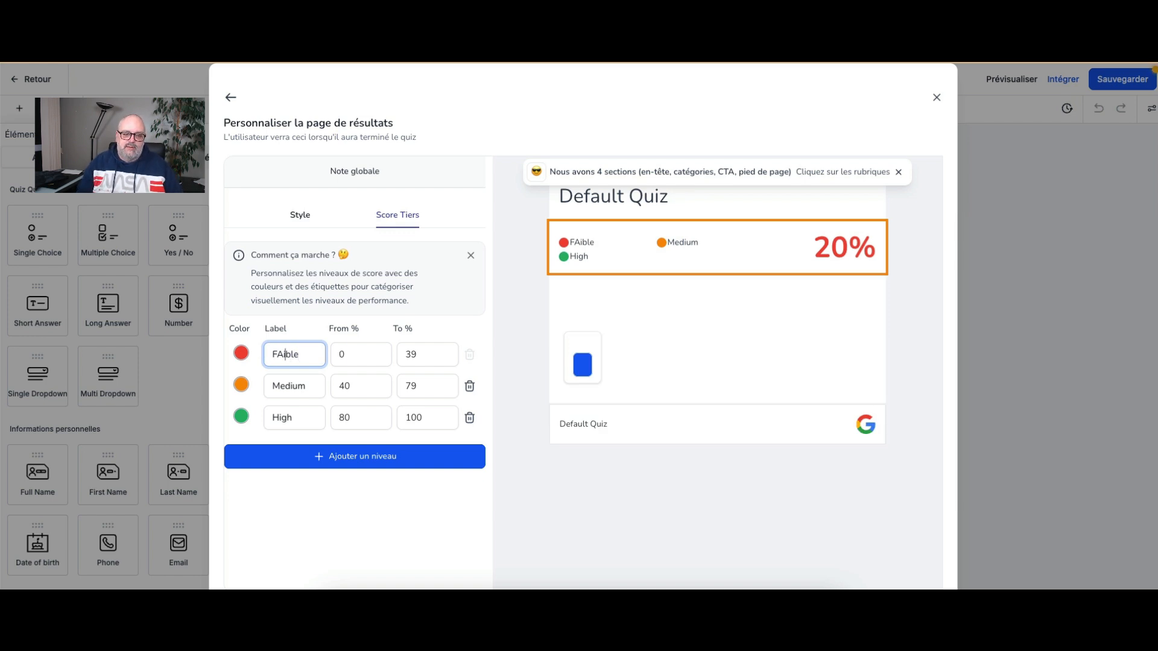
pyautogui.press('BackSpace')
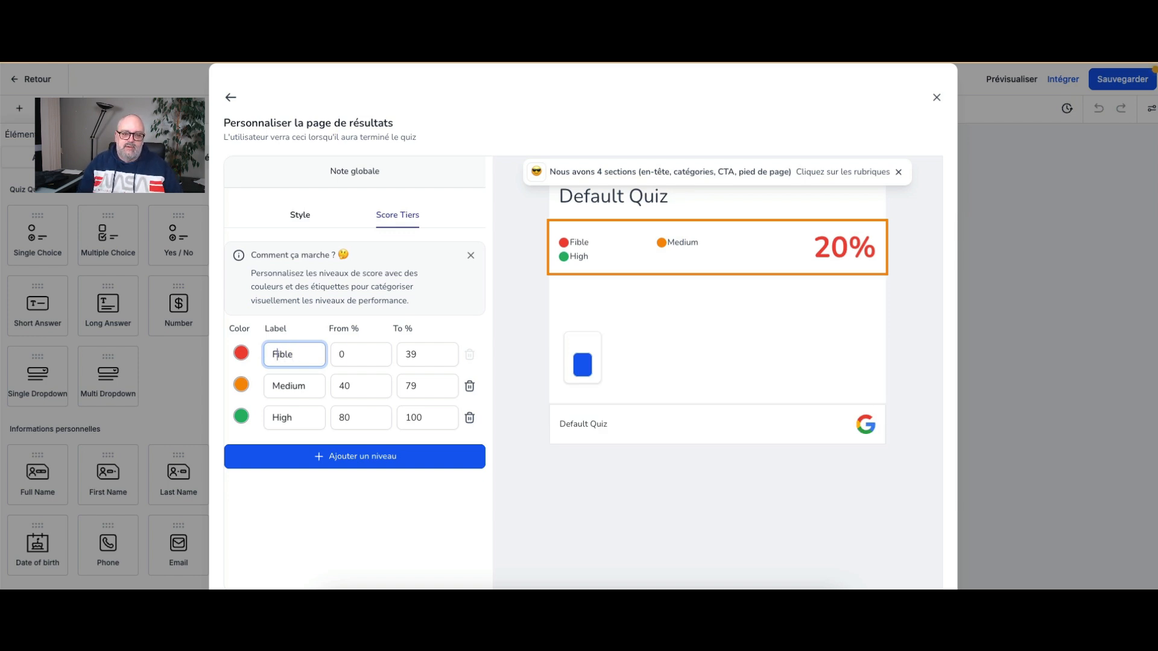
pyautogui.write('a')
pyautogui.doubleClick(262, 382)
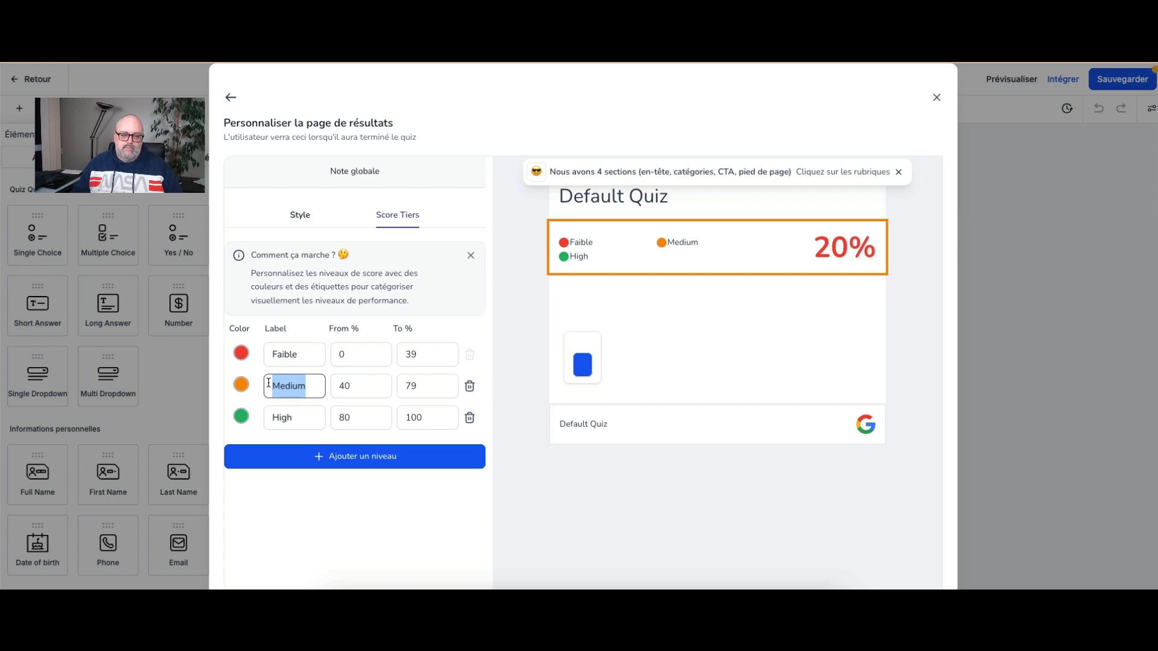
pyautogui.write('Moy')
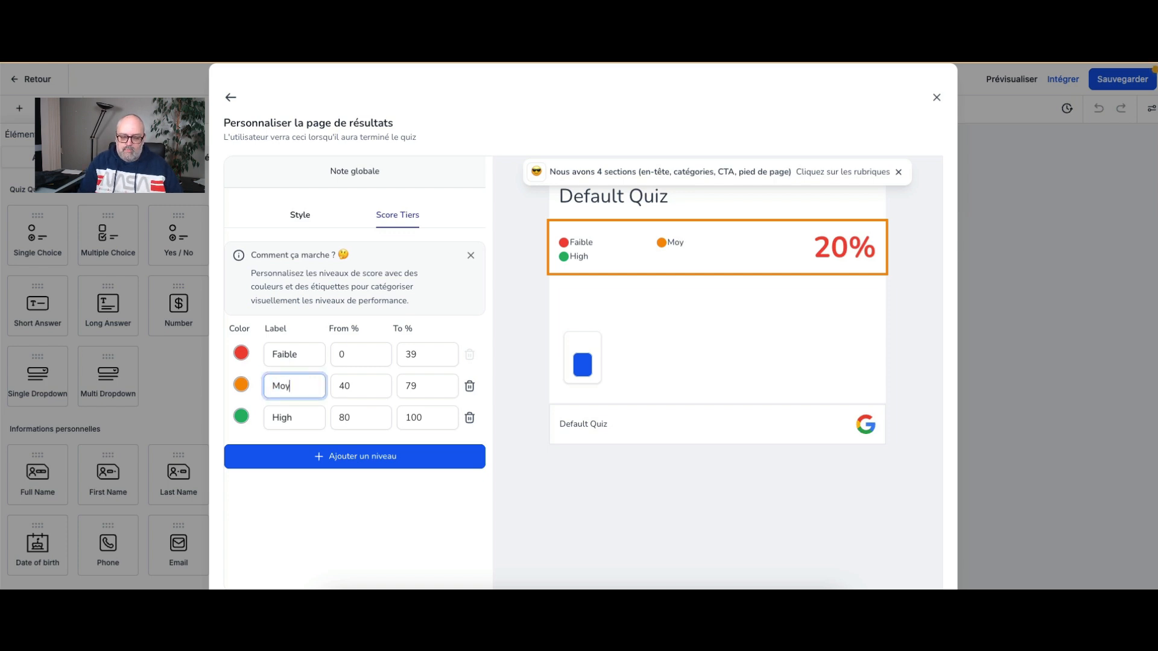
pyautogui.write('en')
pyautogui.doubleClick(282, 418)
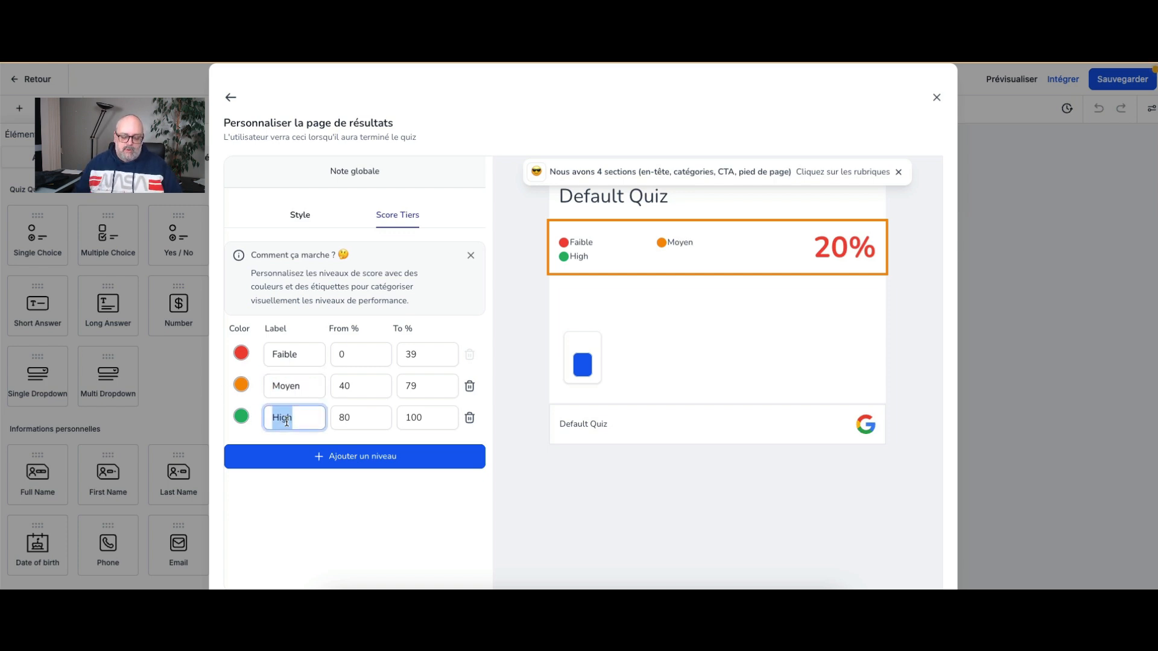
pyautogui.write('Haut')
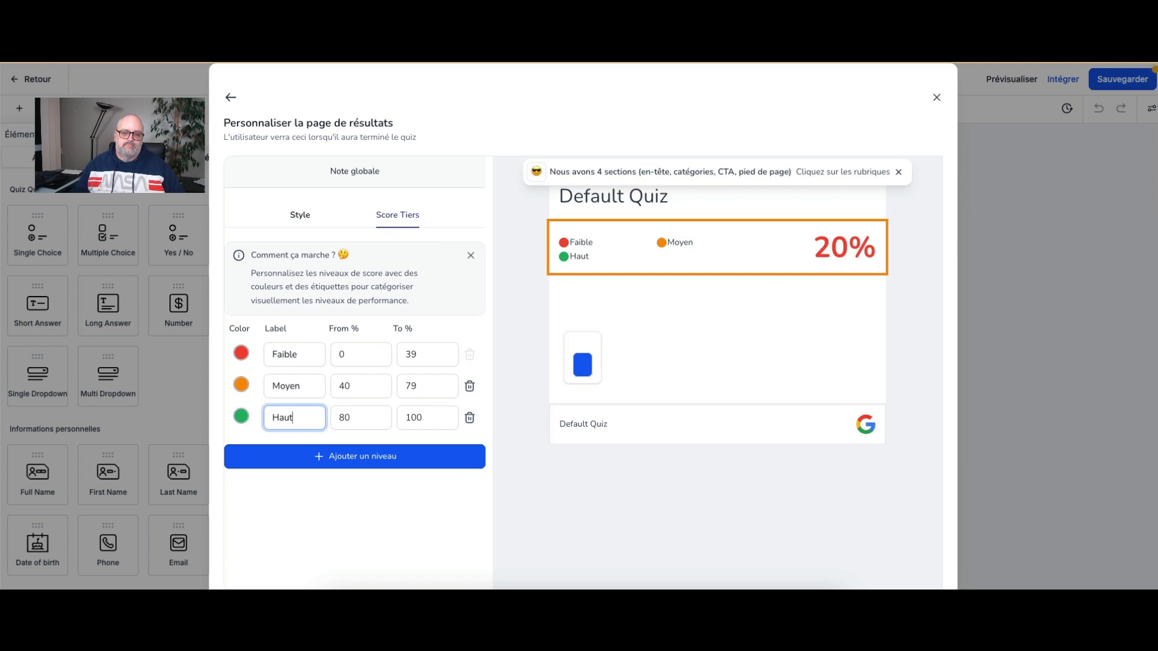
pyautogui.click(484, 327)
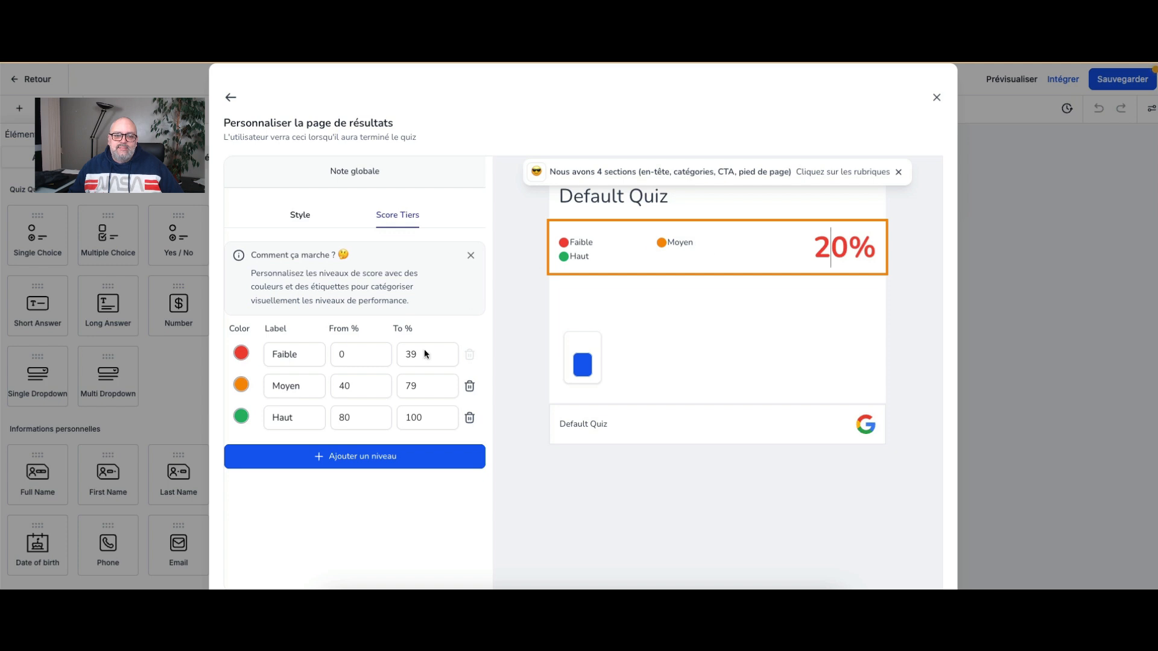
pyautogui.click(344, 360)
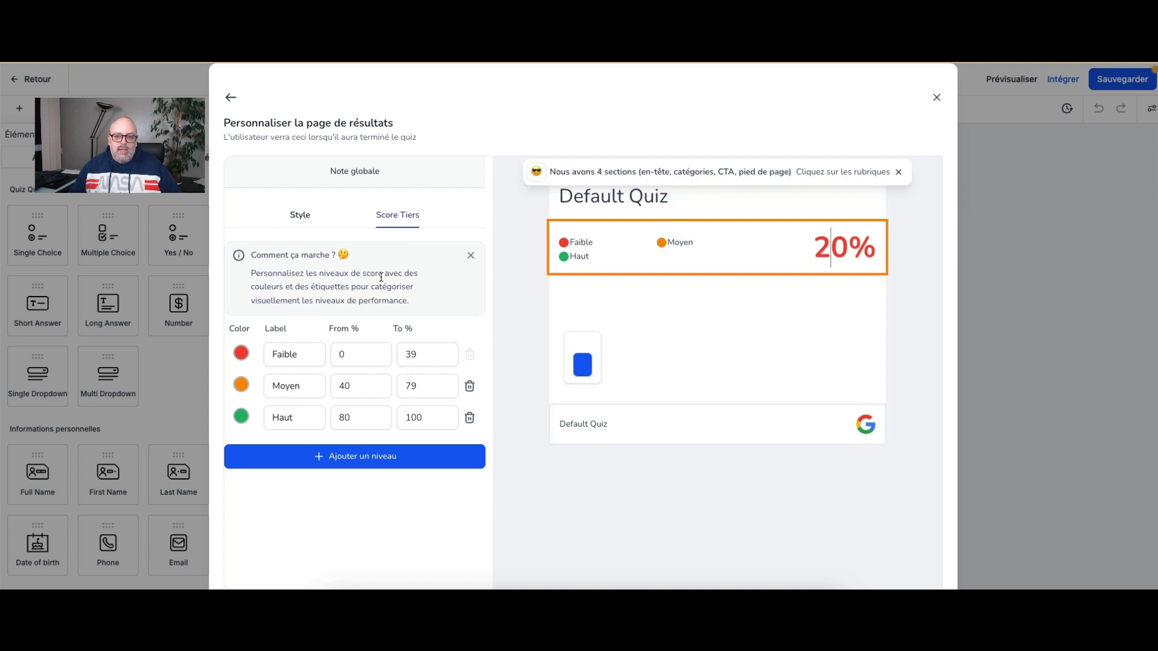
# Step: Turn off dynamic content for the overall score section and replace its message with "Merci"
pyautogui.click(301, 222)
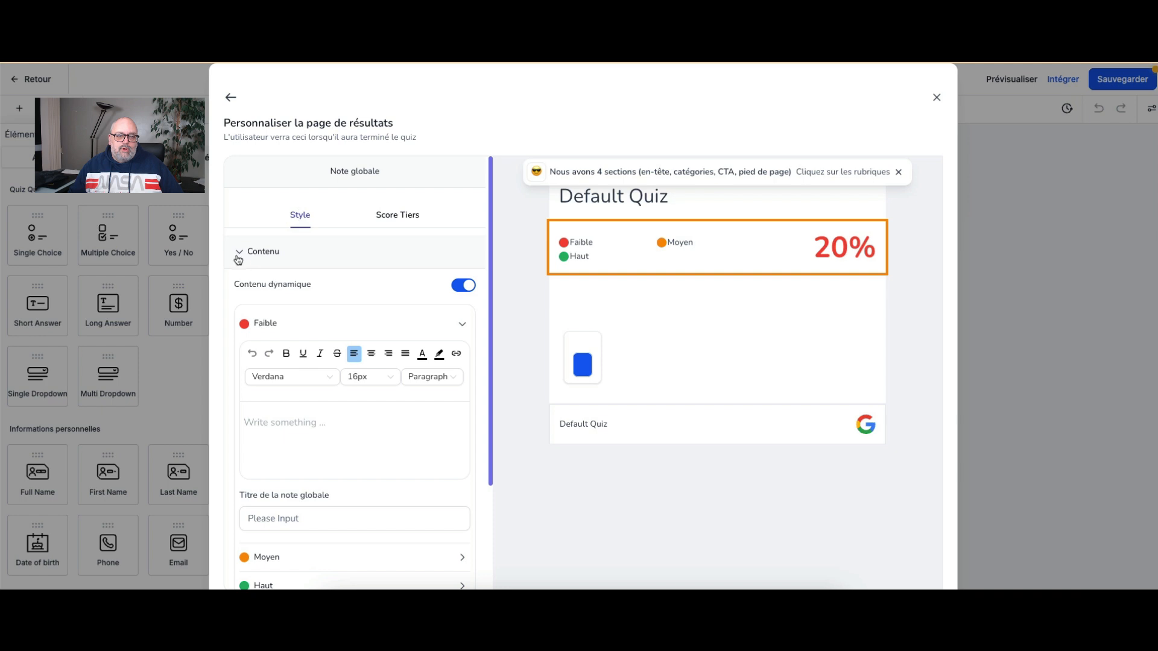
pyautogui.click(461, 286)
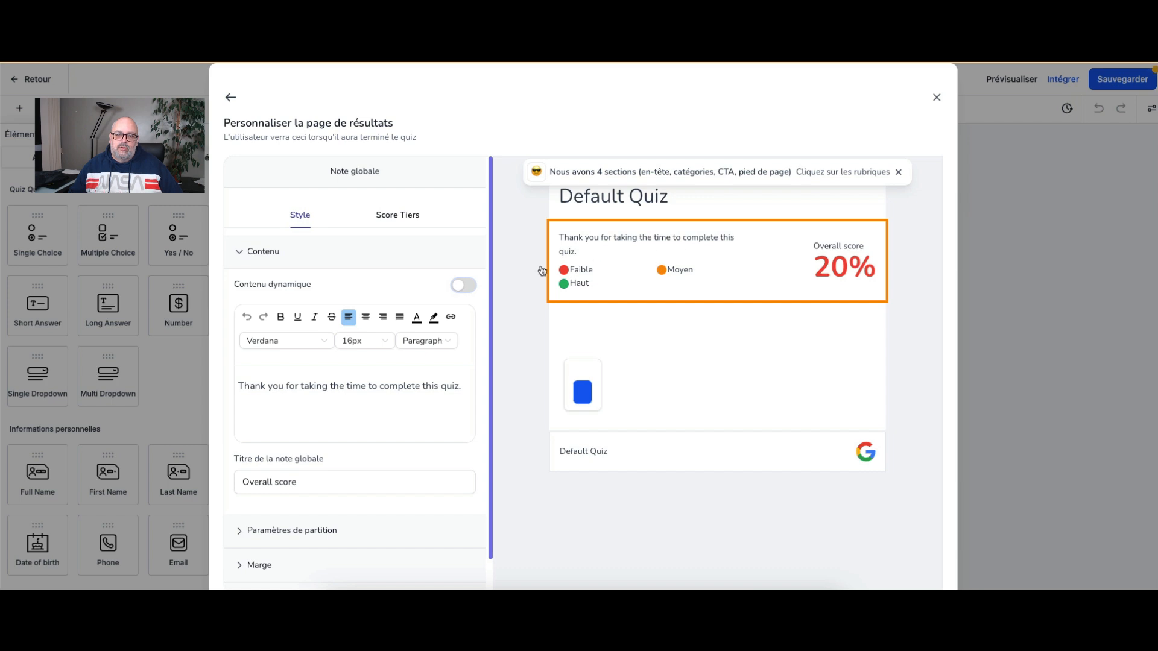
pyautogui.moveTo(467, 392); pyautogui.dragTo(212, 387)
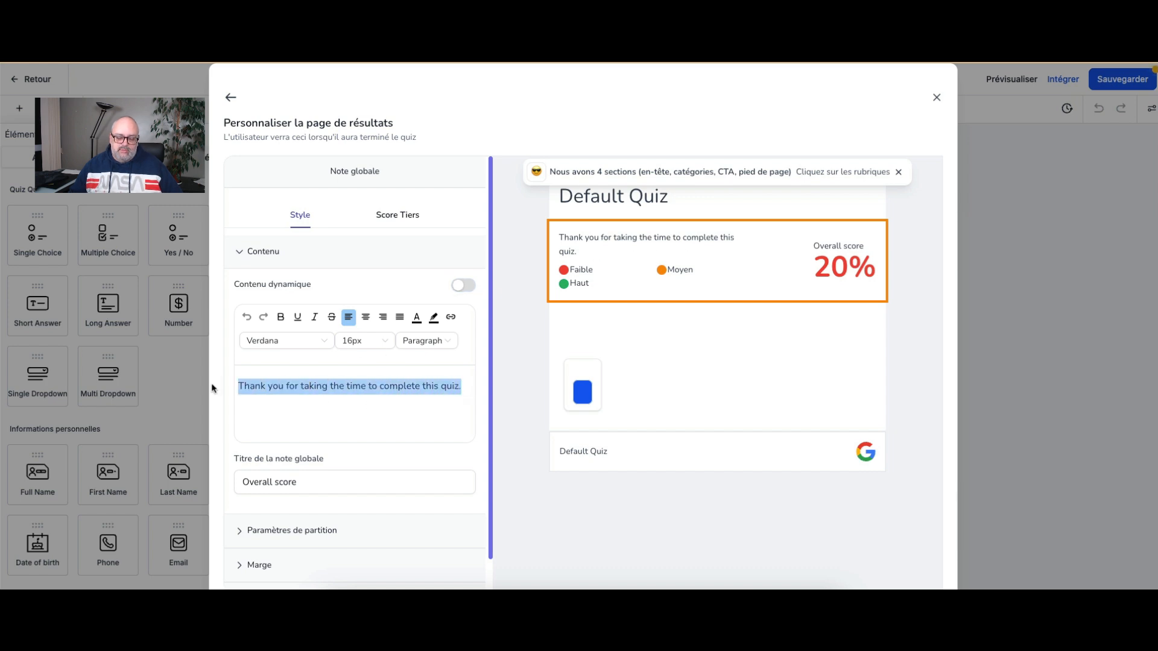
pyautogui.write('Merci')
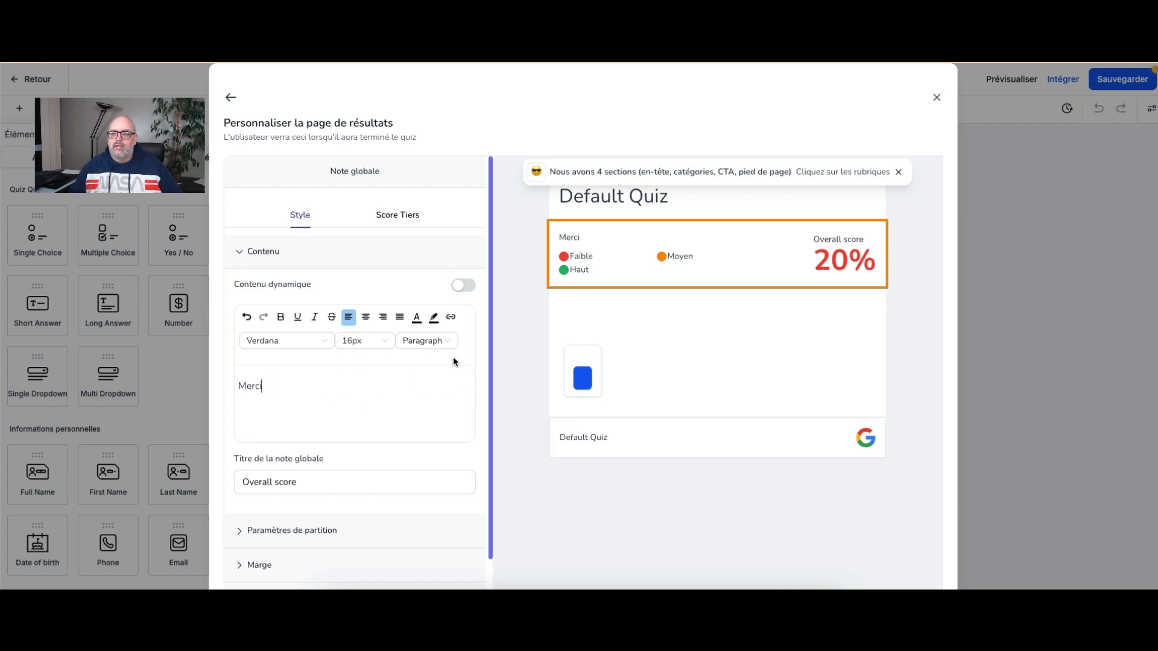
# Step: Set the overall score title to "Pourcentage", and replace that wording with "Evaluation"
pyautogui.moveTo(312, 482); pyautogui.dragTo(239, 481)
pyautogui.write('Pourcentage')
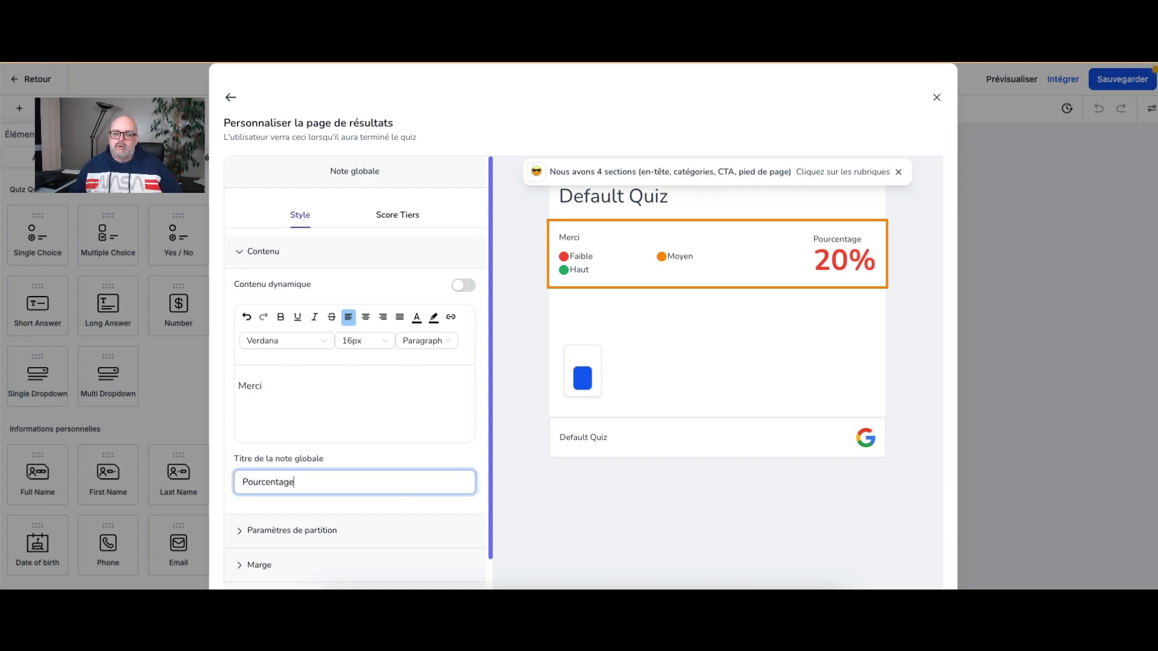
pyautogui.moveTo(324, 482); pyautogui.dragTo(239, 481)
pyautogui.write('Evaluation')
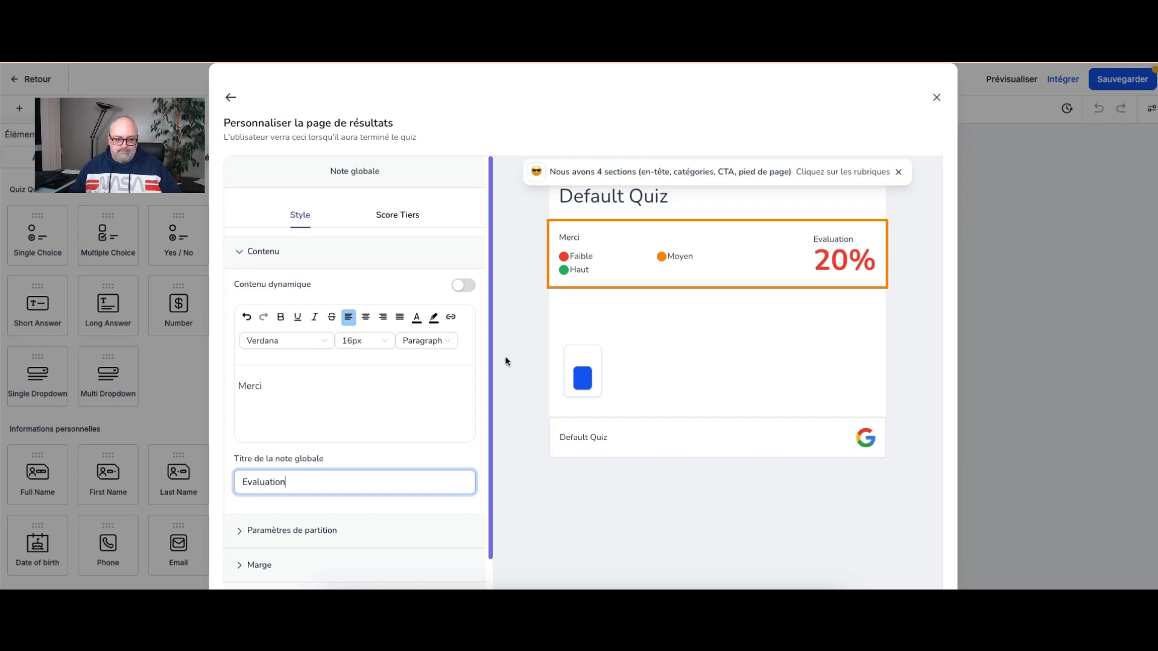
# Step: Turn dynamic content back on and write "Votre résultat n'est pas terrible" as the Faible tier's message
pyautogui.scroll(-1, 368, 401)
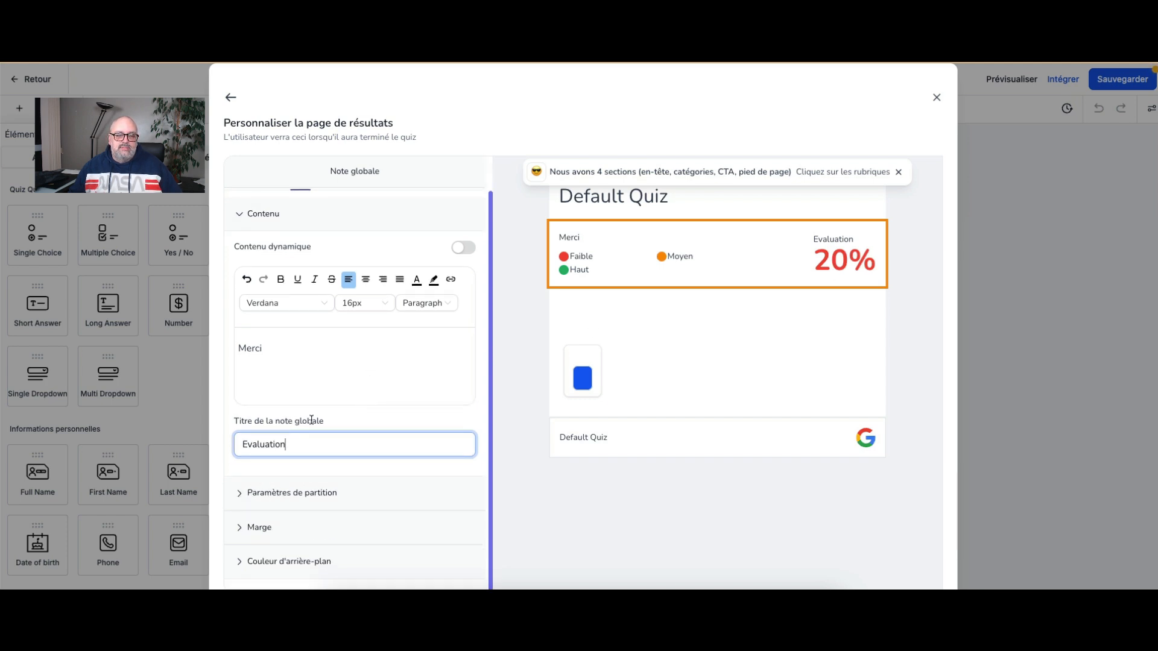
pyautogui.click(460, 248)
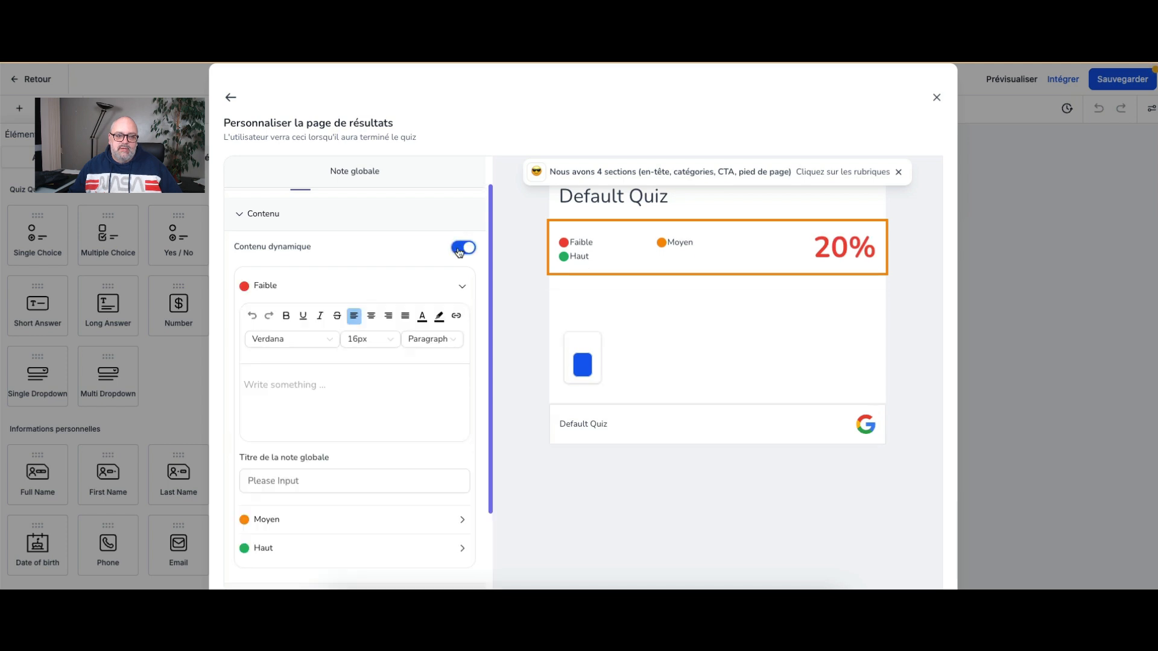
pyautogui.scroll(1, 356, 398)
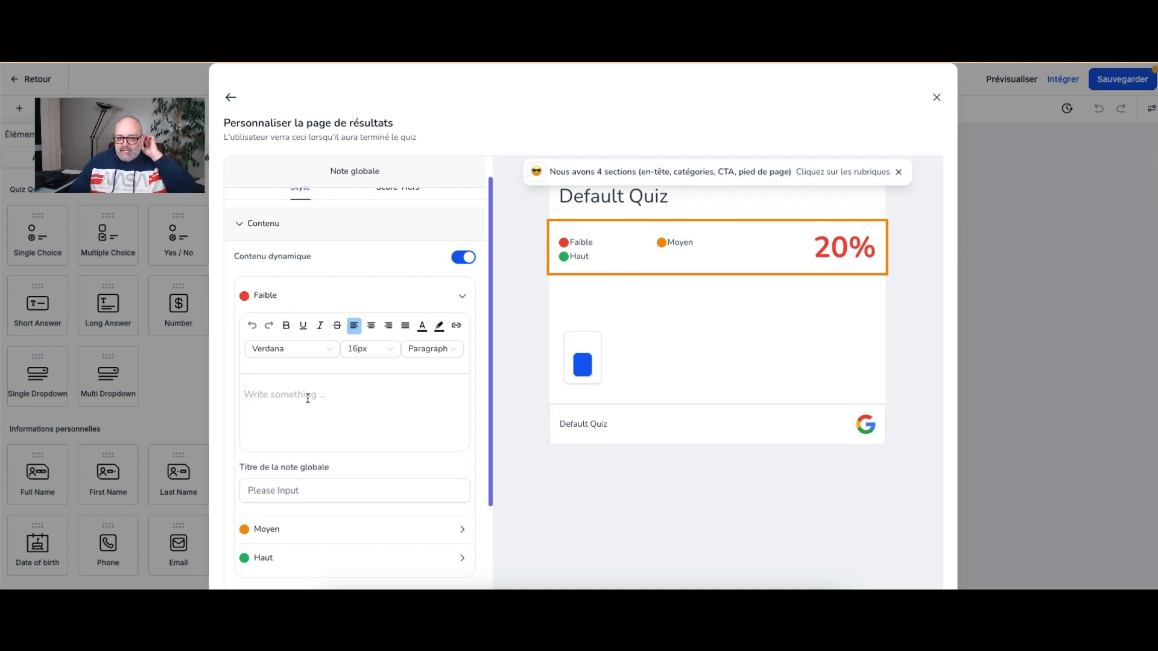
pyautogui.write('Votr')
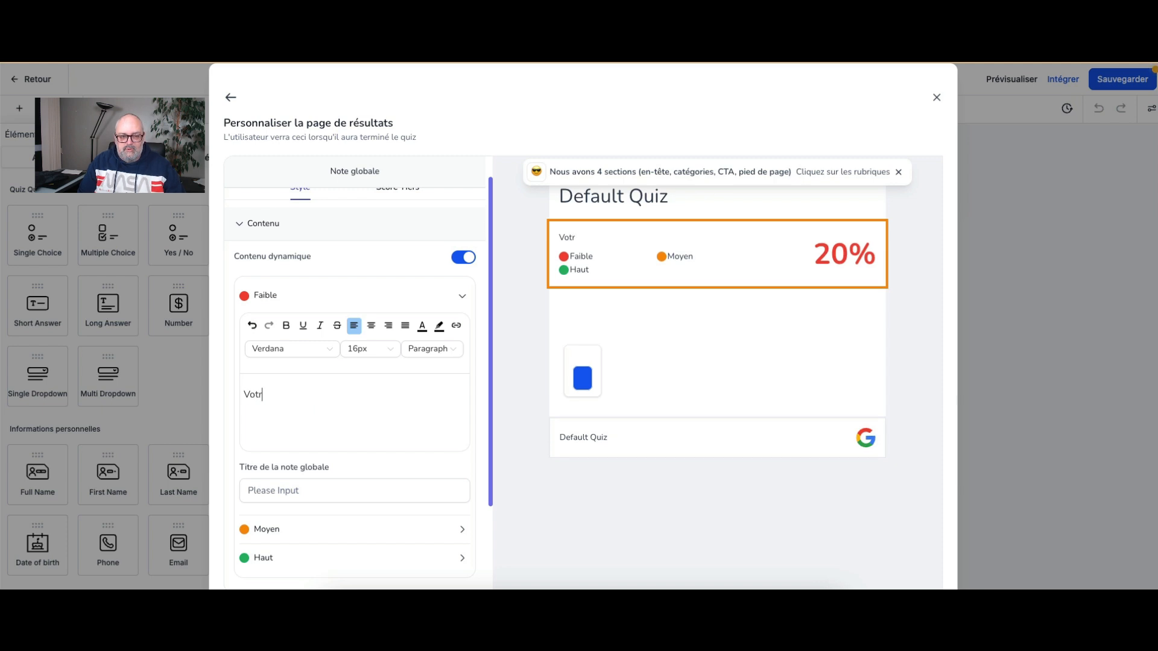
pyautogui.write('e résultat d')
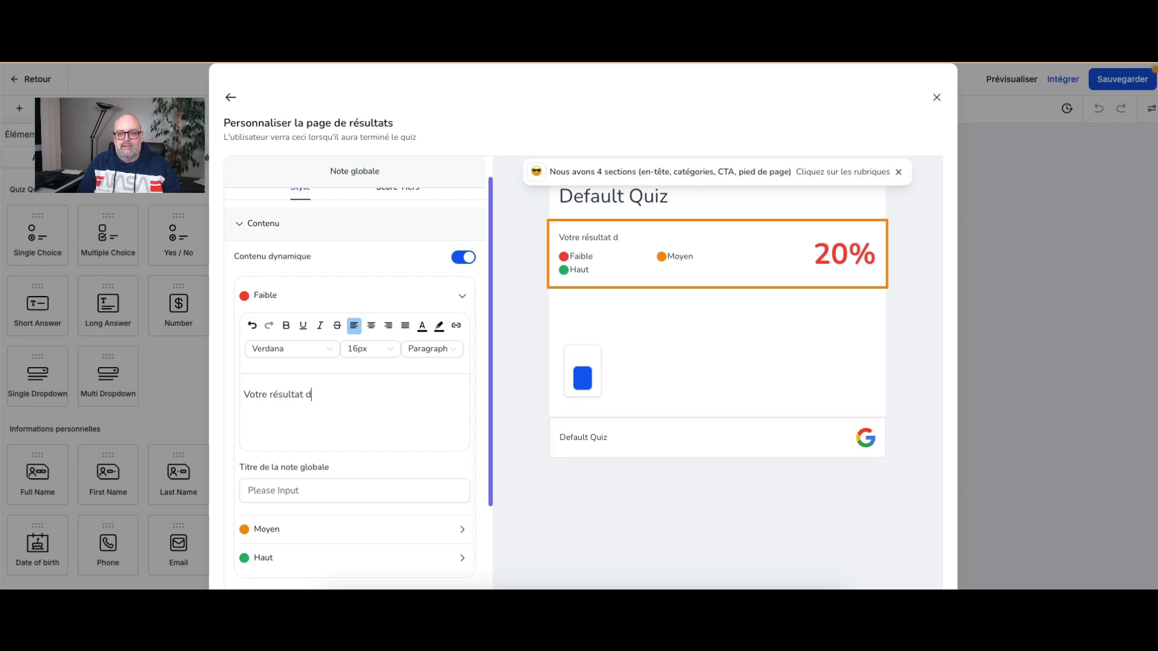
pyautogui.press('BackSpace')
pyautogui.write("n'est pas terri")
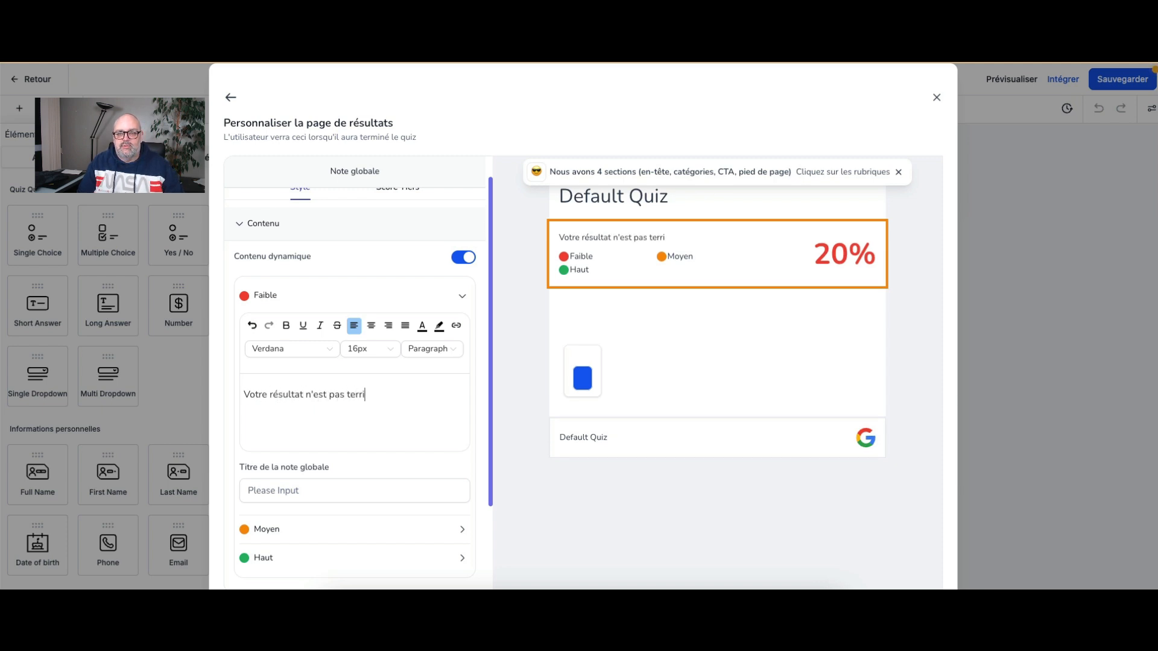
pyautogui.write('ble')
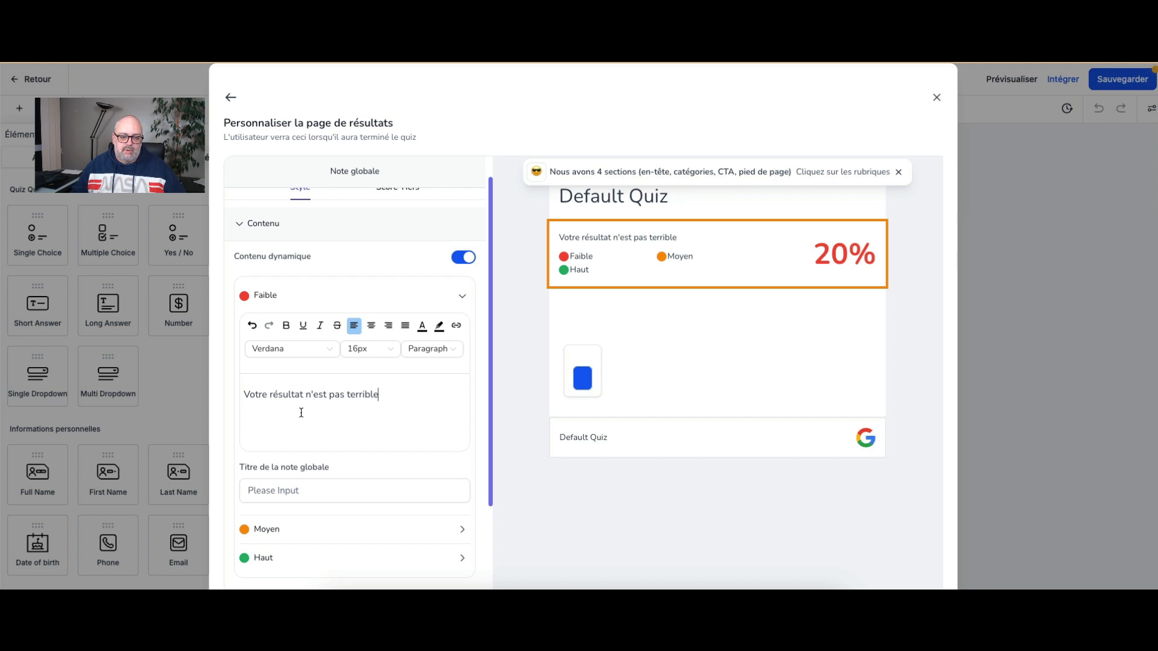
# Step: Set the overall score title of the Faible tier to "Evaluation"
pyautogui.scroll(-3, 301, 413)
pyautogui.click(323, 397)
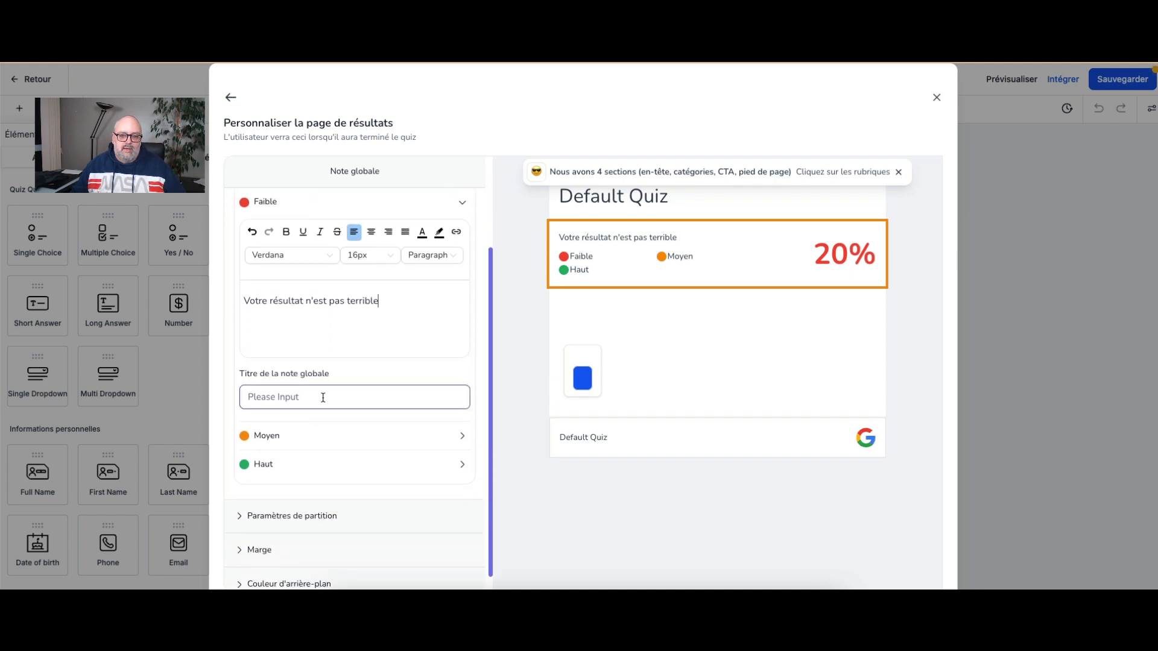
pyautogui.click(323, 398)
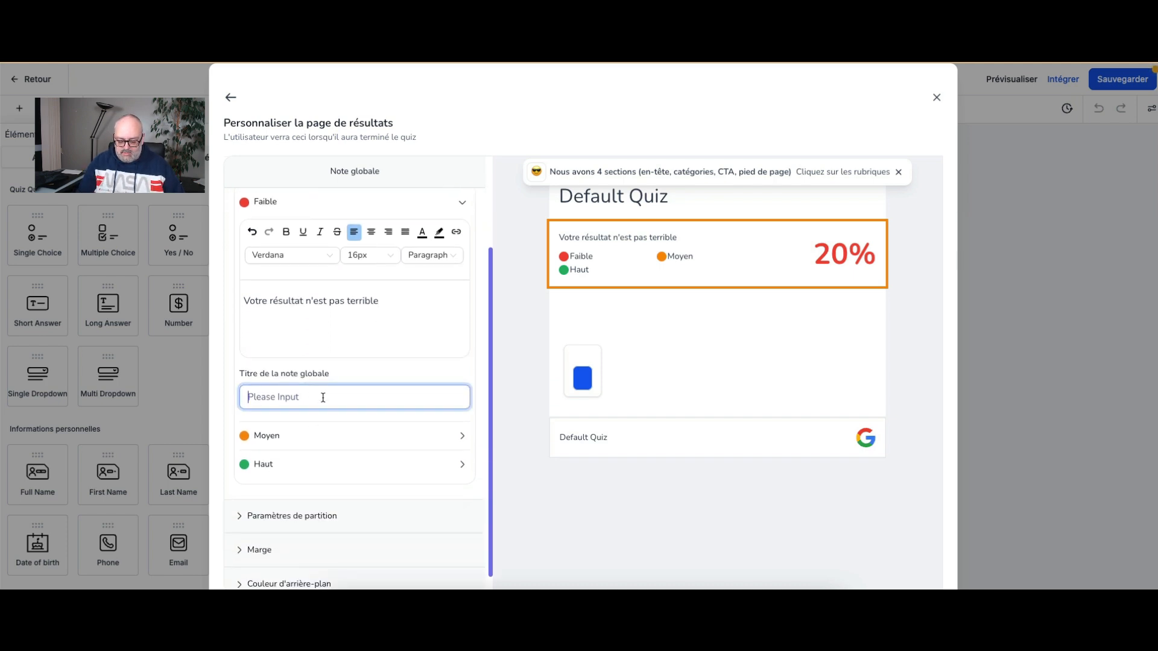
pyautogui.write('Eval')
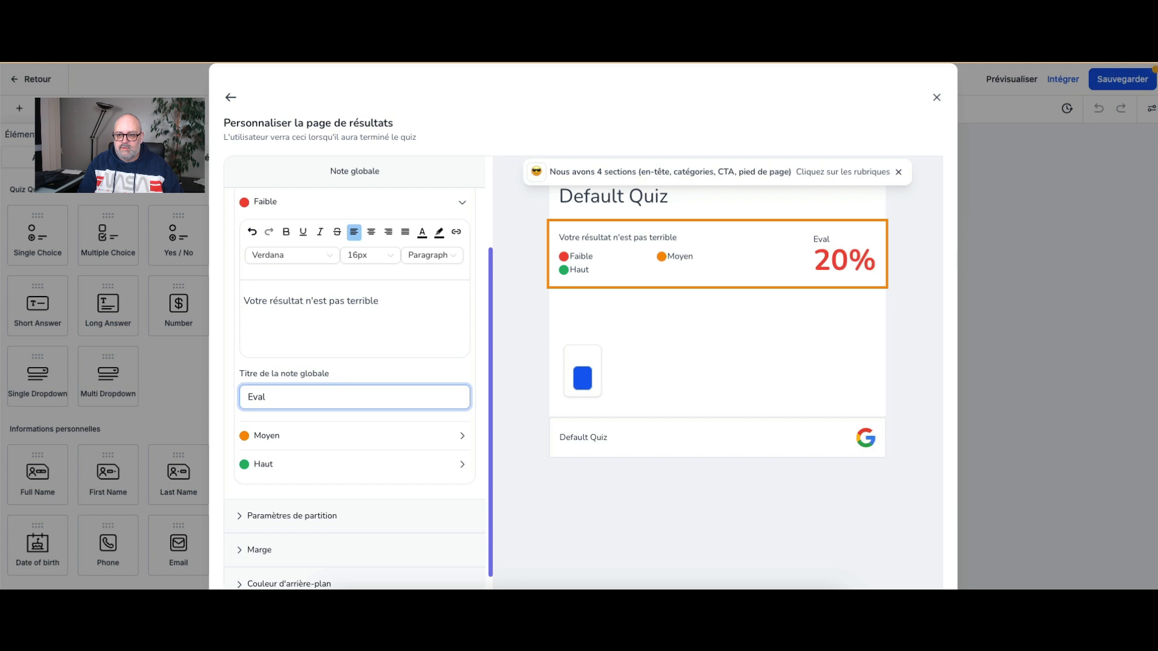
pyautogui.write('uation')
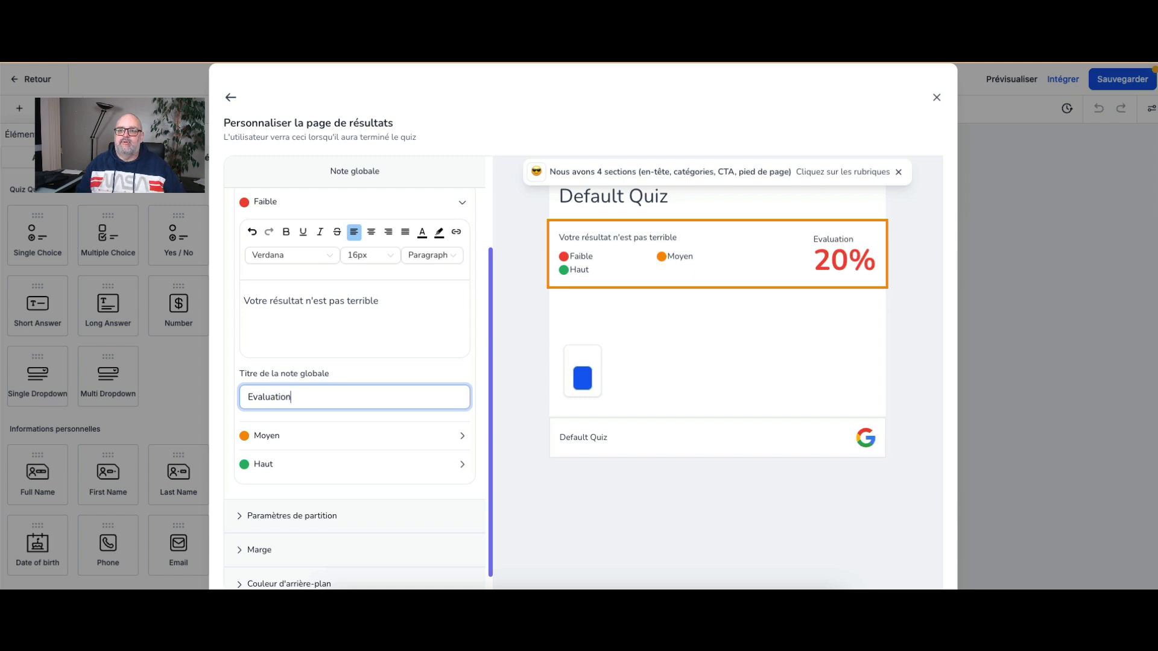
# Step: Write "Pas mal mais peut mieux faire" as the Moyen tier's message and set its overall score title to "Evaluation"
pyautogui.click(341, 435)
pyautogui.click(323, 350)
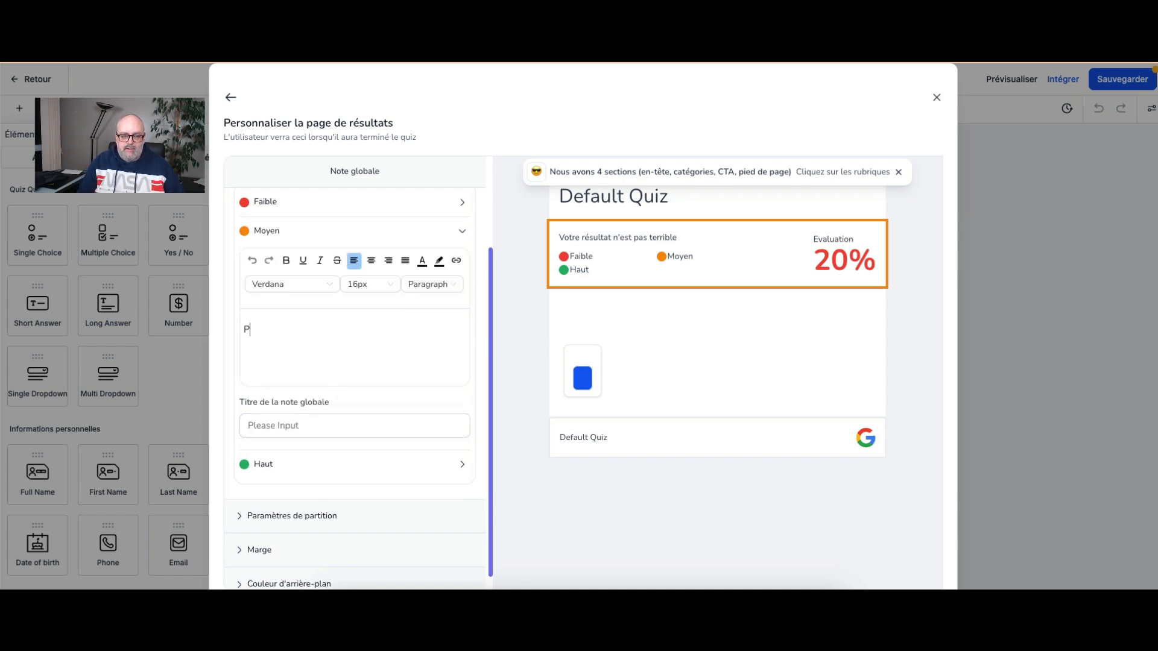
pyautogui.write('Pas mal mais ')
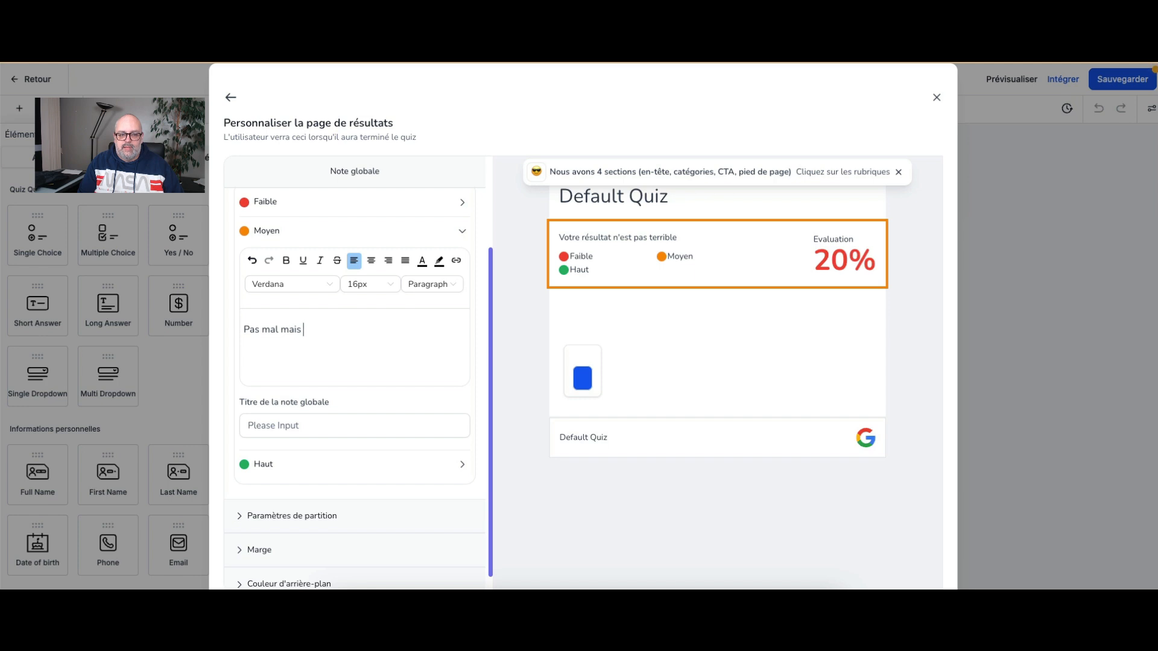
pyautogui.write('peut mieux faire')
pyautogui.click(320, 424)
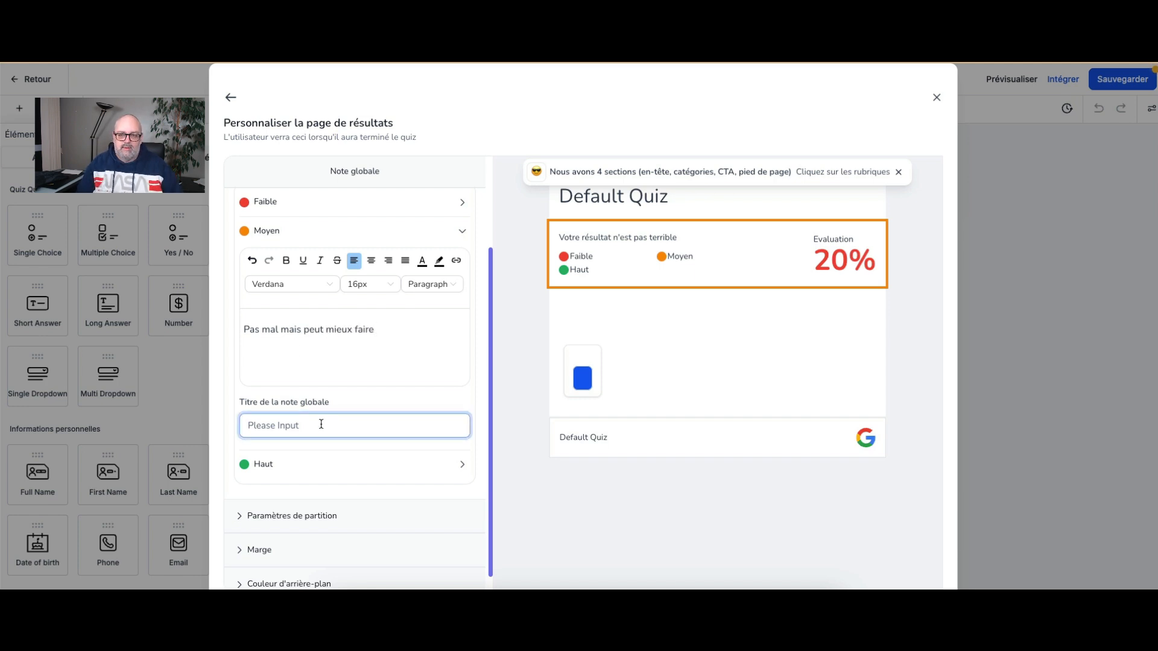
pyautogui.write('Eva')
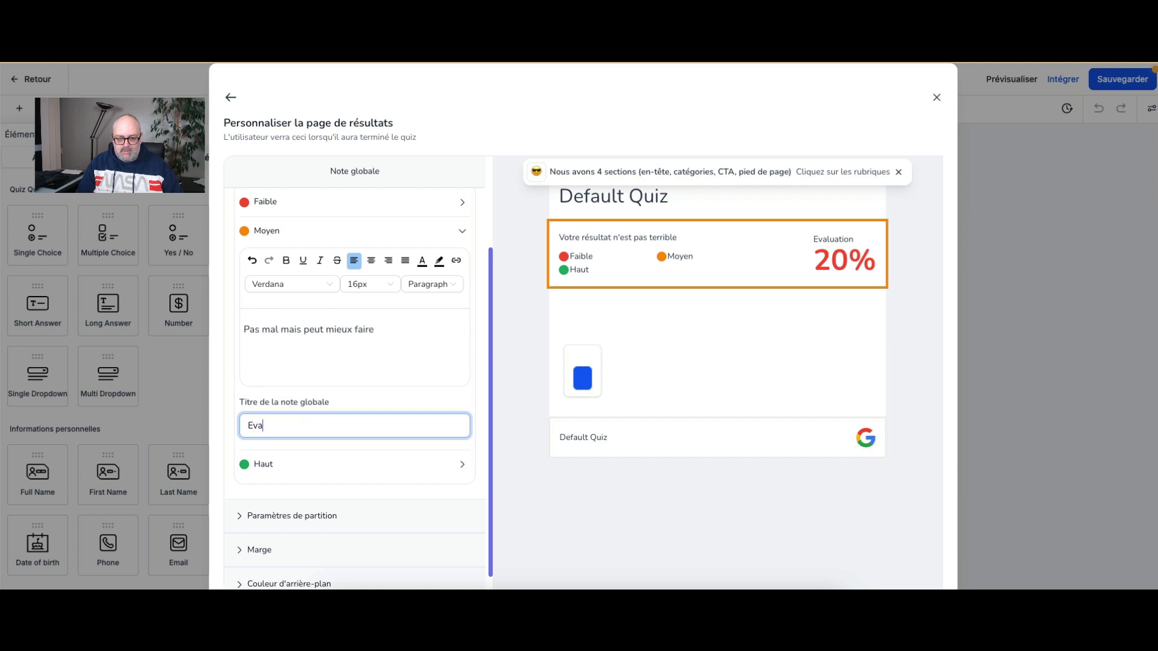
pyautogui.write('luation')
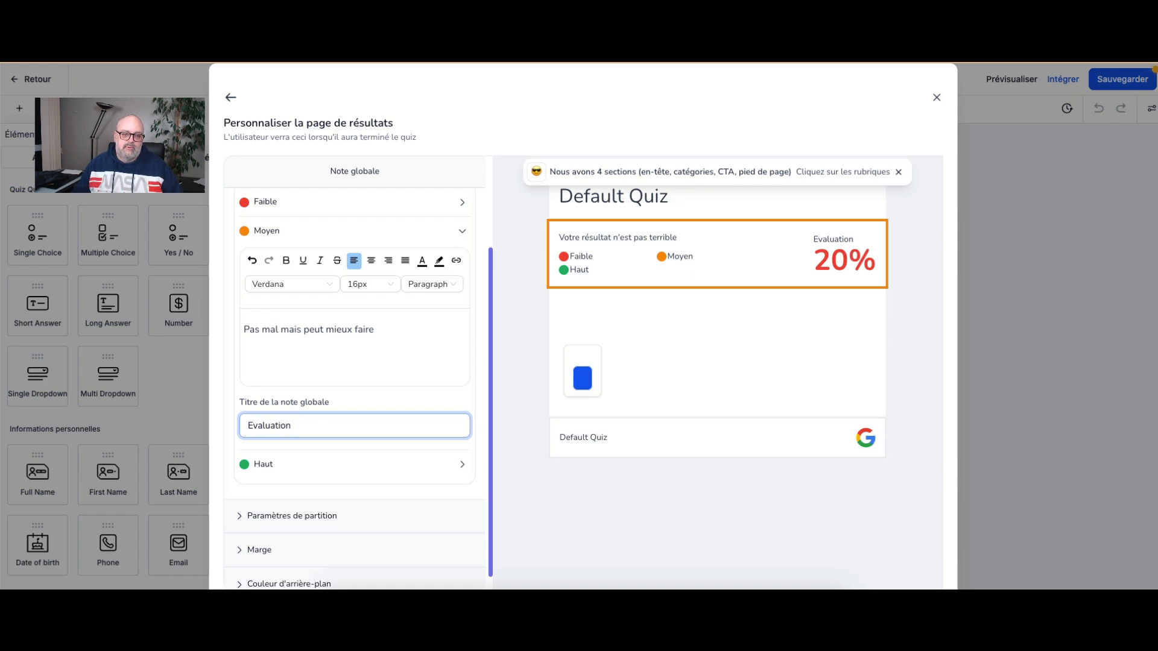
# Step: Write "Excellent" as the Haut tier's message and set its overall score title to "Evaluation"
pyautogui.click(338, 468)
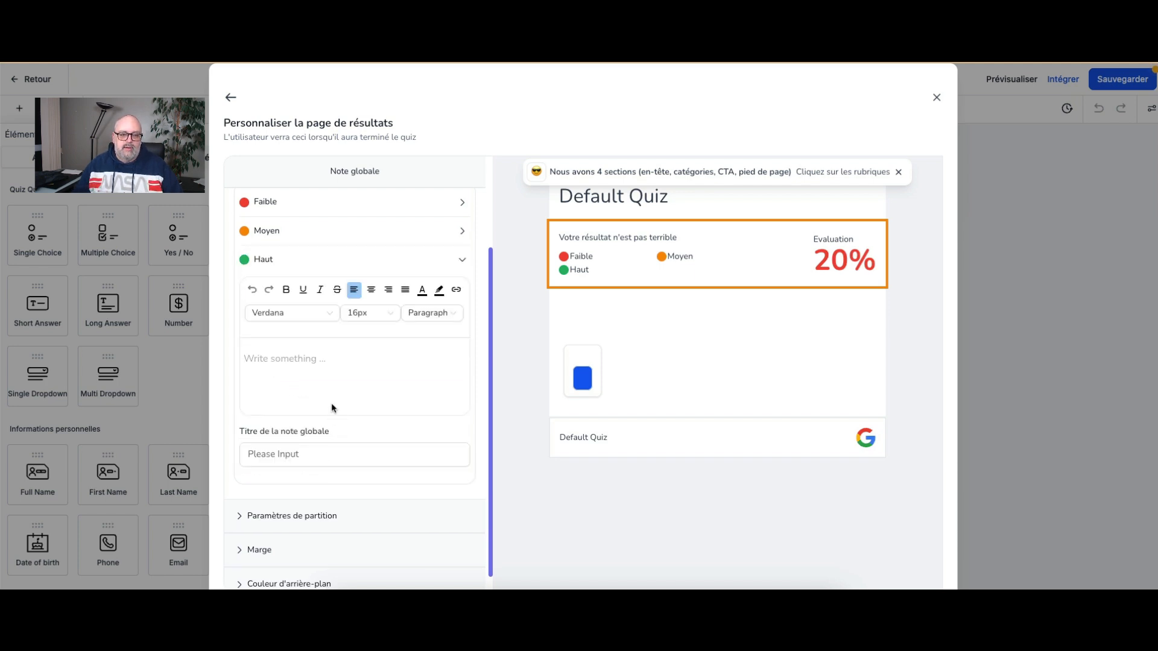
pyautogui.click(296, 355)
pyautogui.write('Excellent')
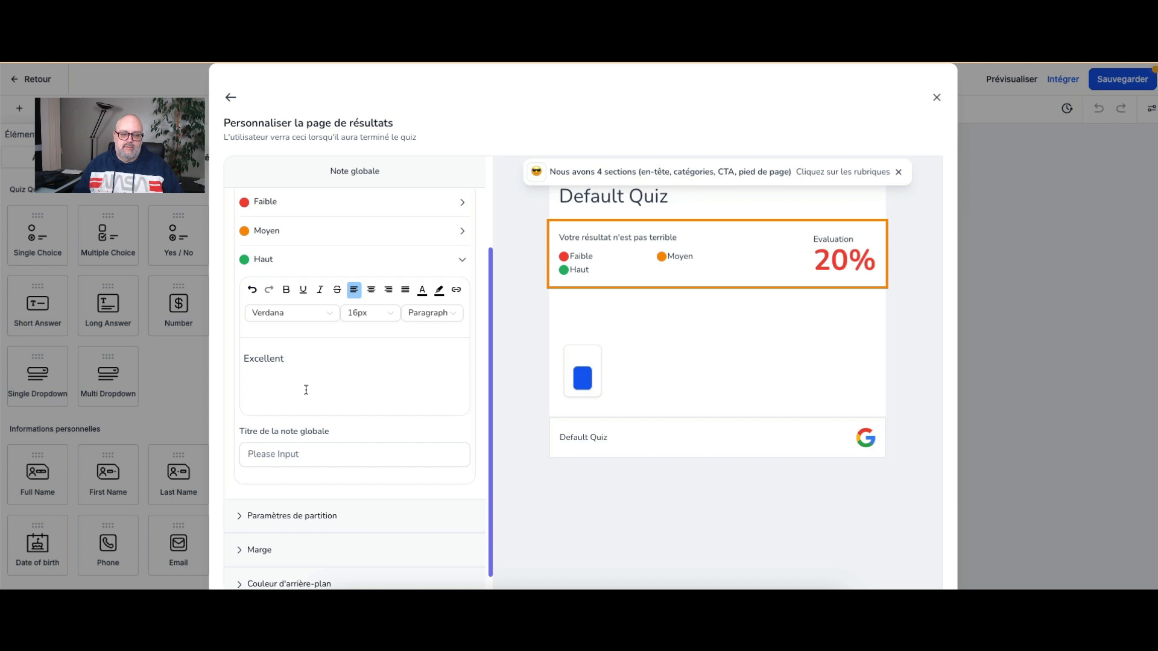
pyautogui.click(318, 453)
pyautogui.write('Evaluati')
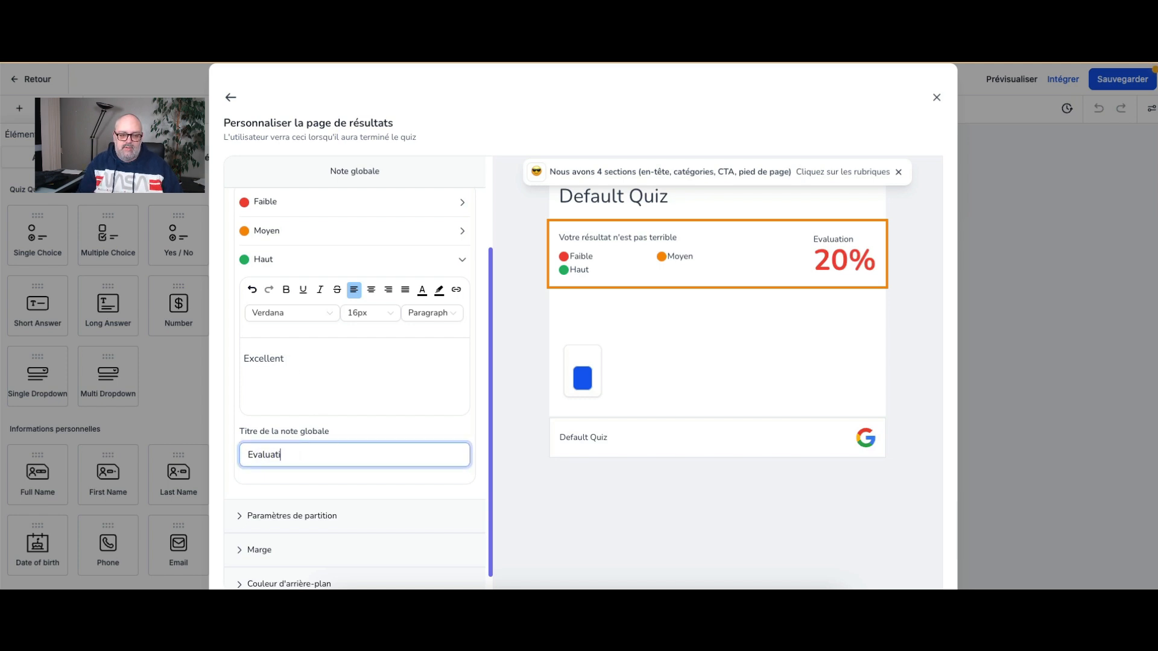
pyautogui.write('on')
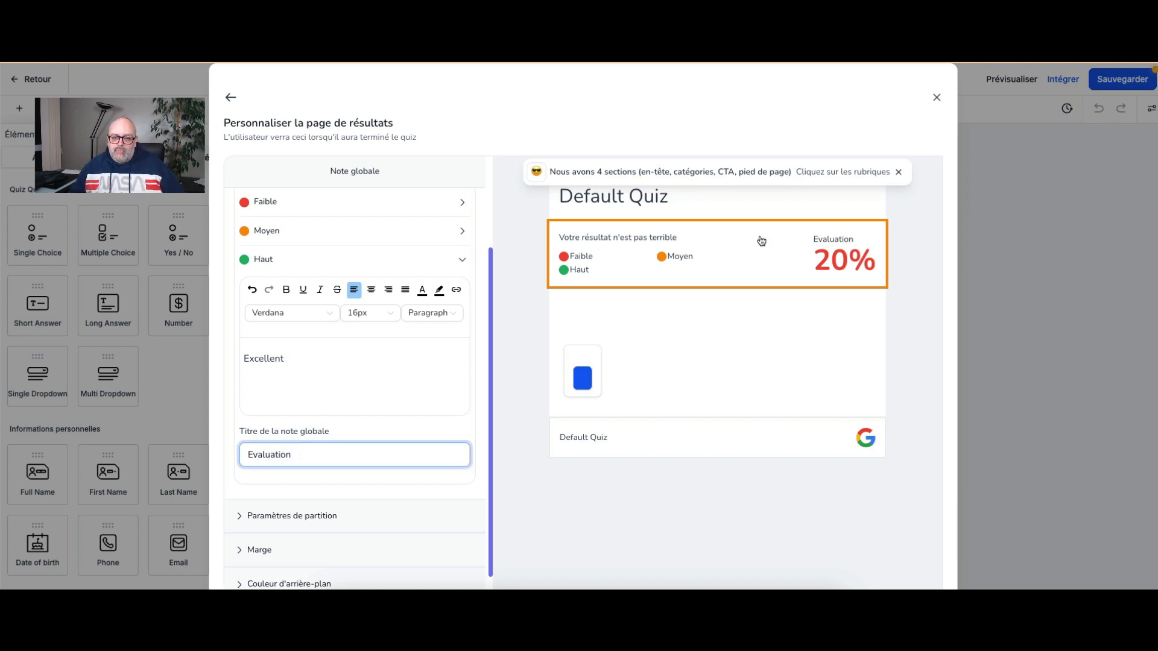
pyautogui.click(462, 263)
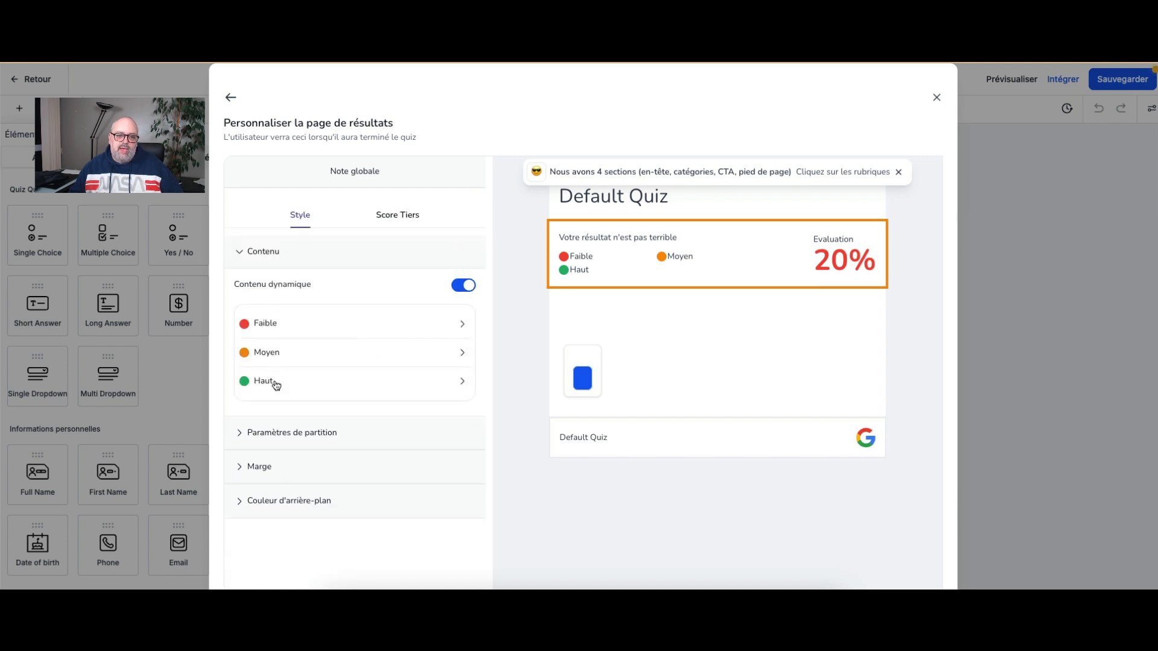
# Step: Review the percentage ranges of the score tiers and the dynamic messages of the Faible and Moyen tiers
pyautogui.click(399, 223)
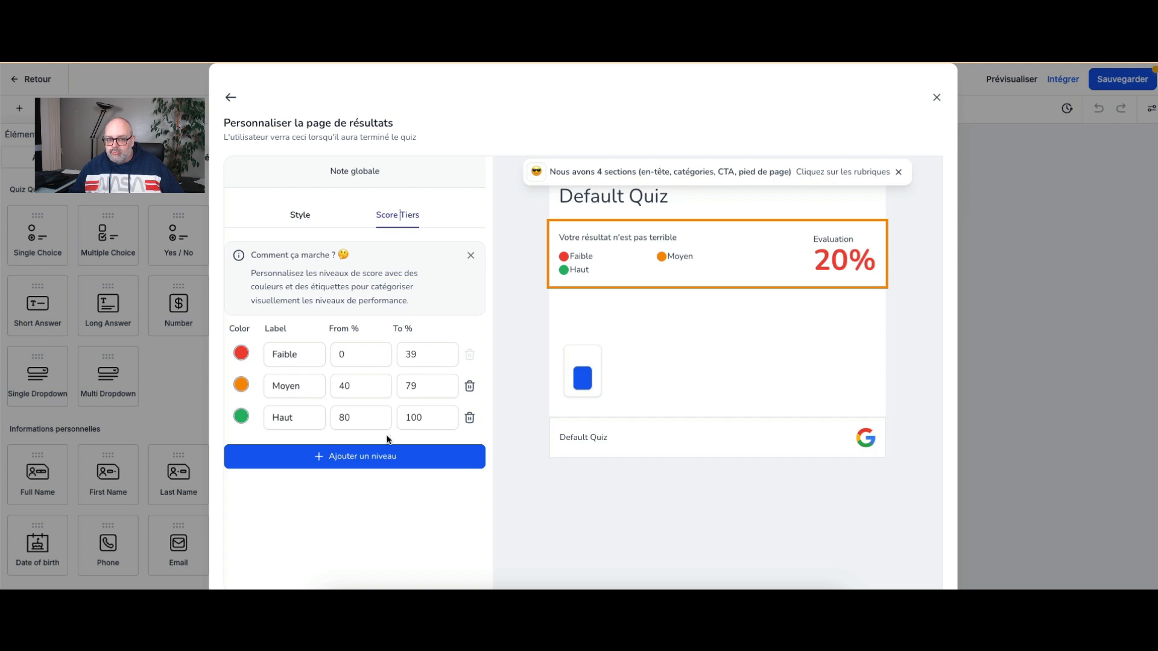
pyautogui.click(307, 221)
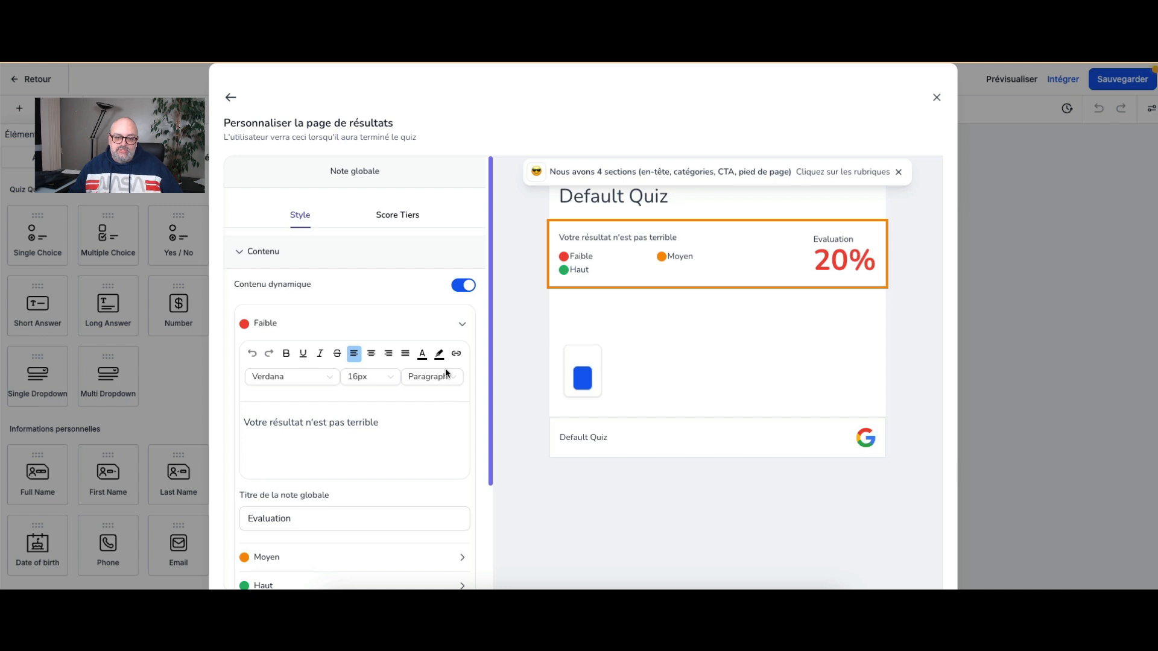
pyautogui.click(461, 324)
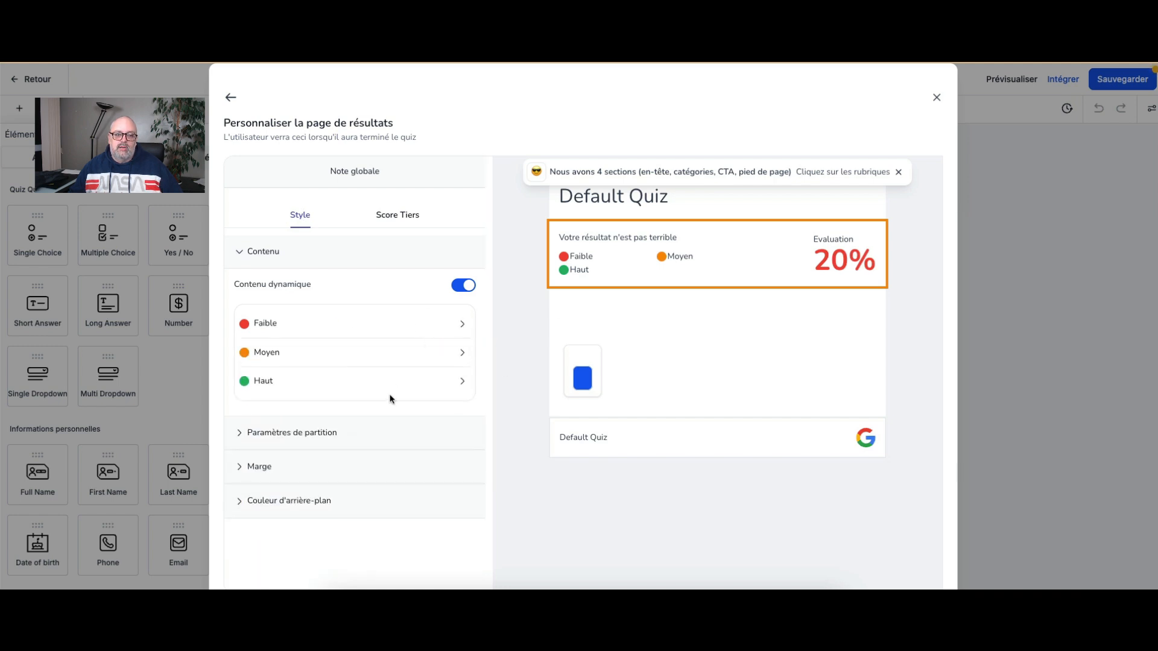
pyautogui.click(419, 358)
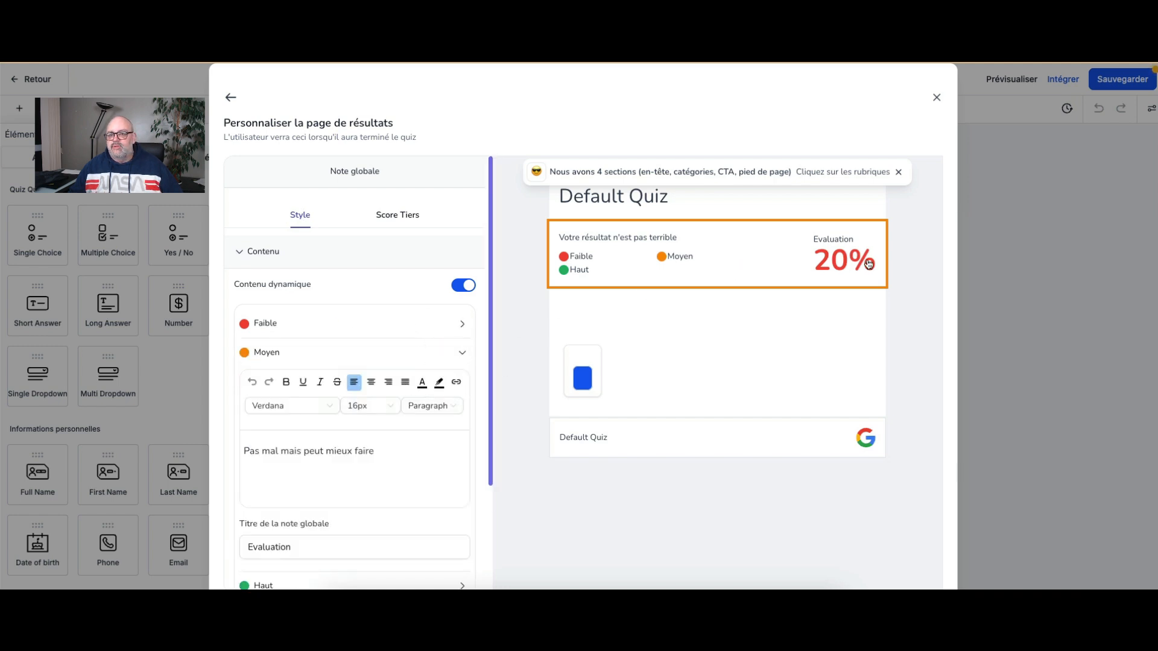
pyautogui.click(462, 352)
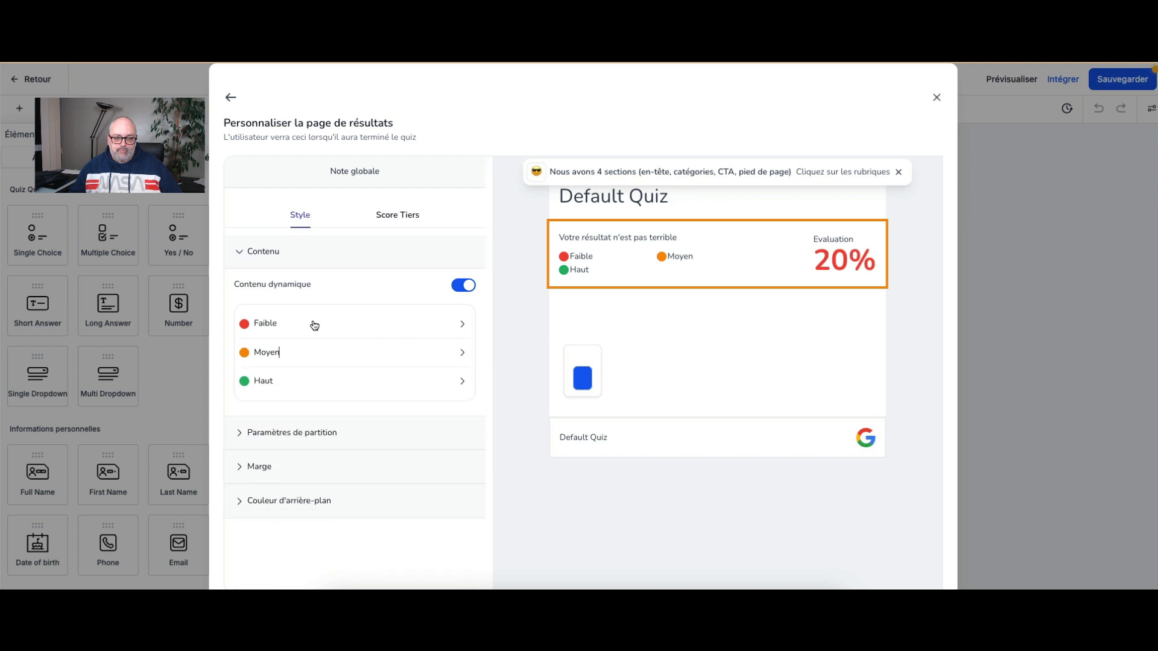
# Step: Hide the overall score and show it again, and do the same with the score tiers
pyautogui.click(241, 433)
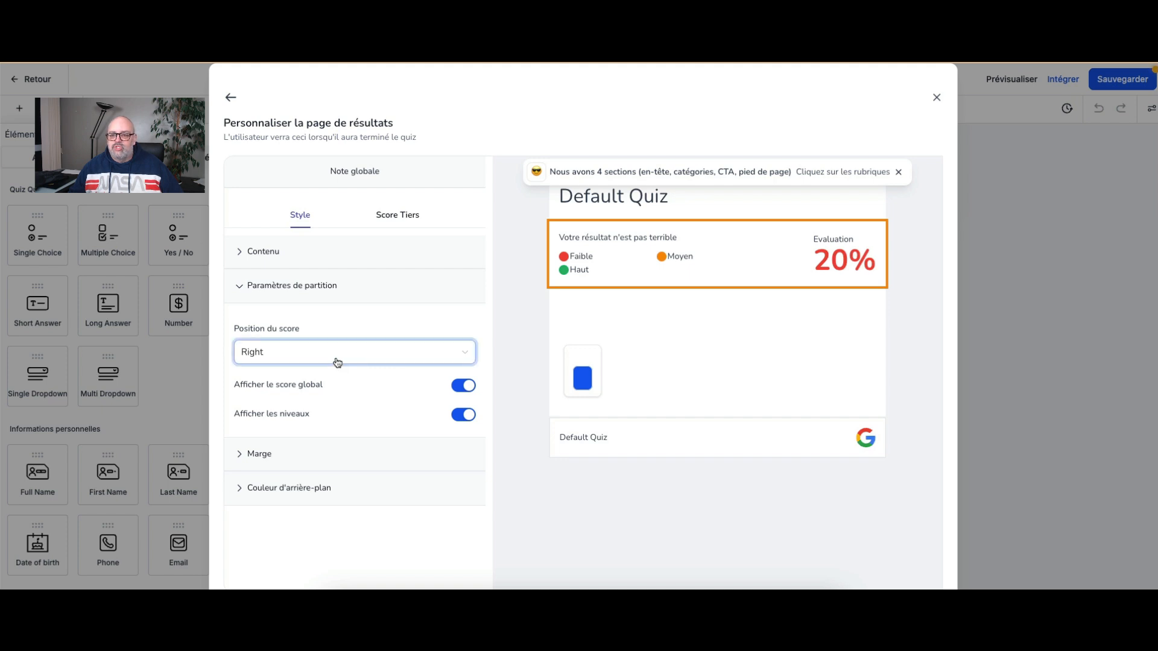
pyautogui.click(465, 387)
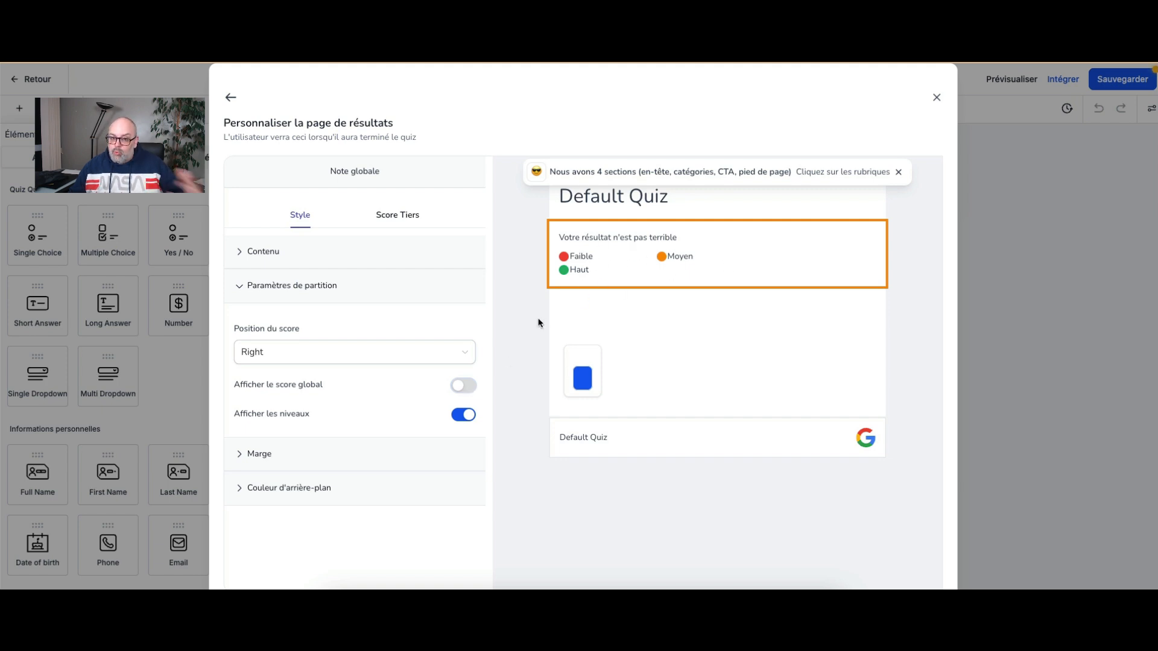
pyautogui.click(463, 384)
pyautogui.click(469, 416)
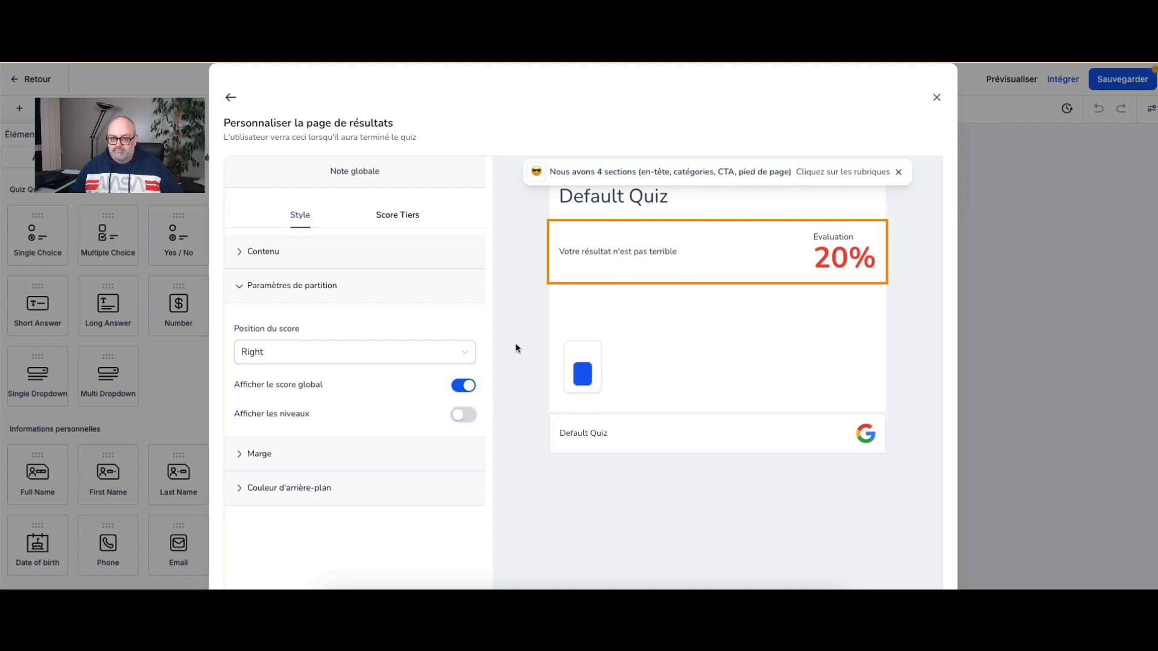
pyautogui.click(468, 416)
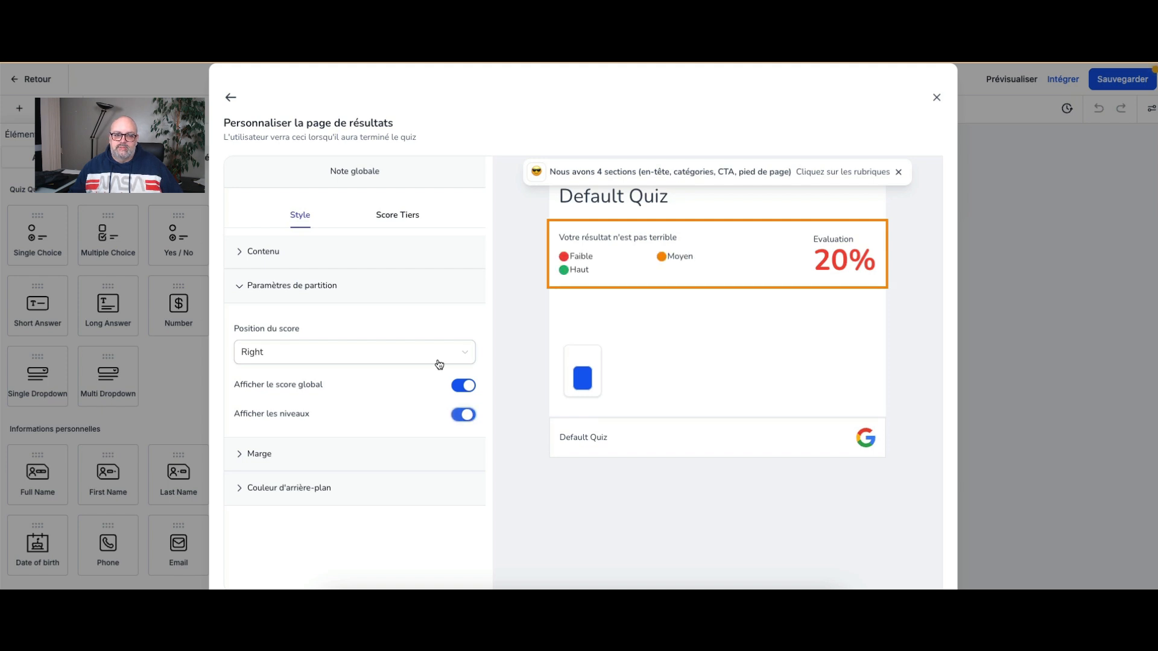
# Step: Try the score position Left in the overall score section, and set it back to Right
pyautogui.click(318, 352)
pyautogui.click(300, 400)
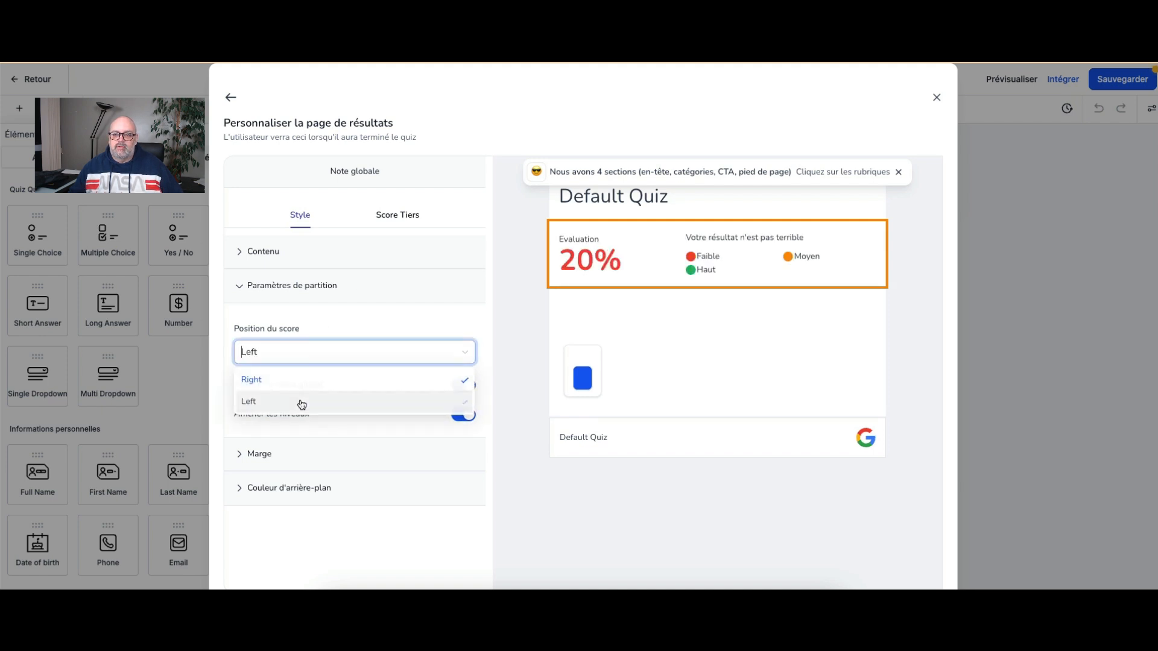
pyautogui.click(305, 365)
pyautogui.click(302, 380)
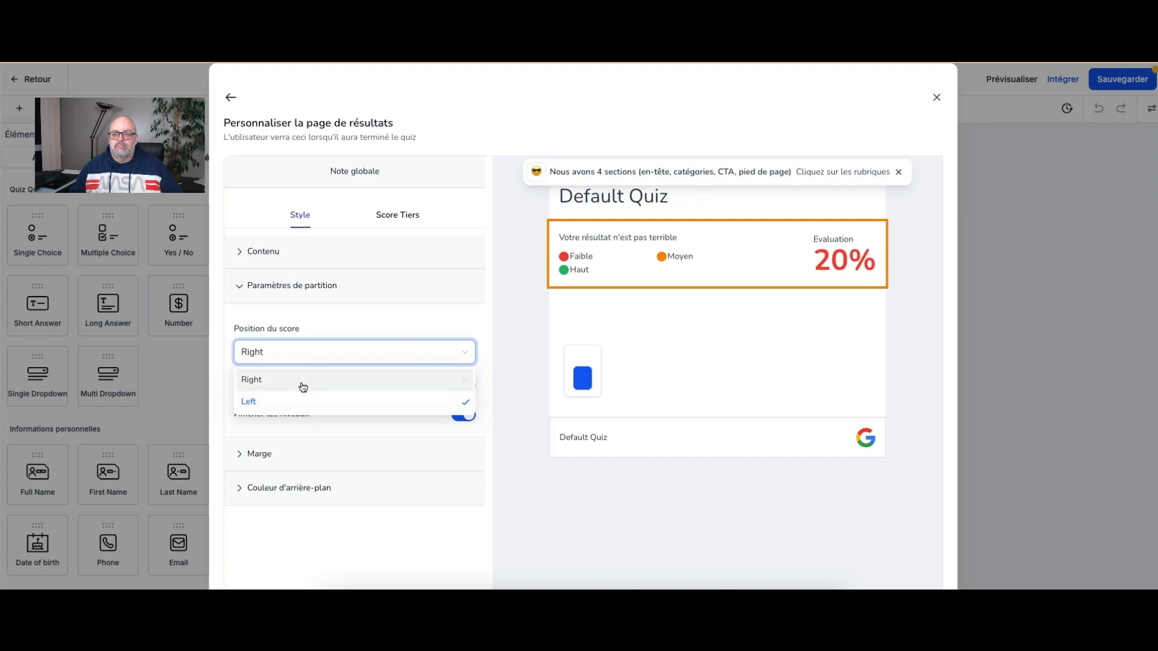
# Step: Look at the margin and background colour settings of the overall score section
pyautogui.click(287, 290)
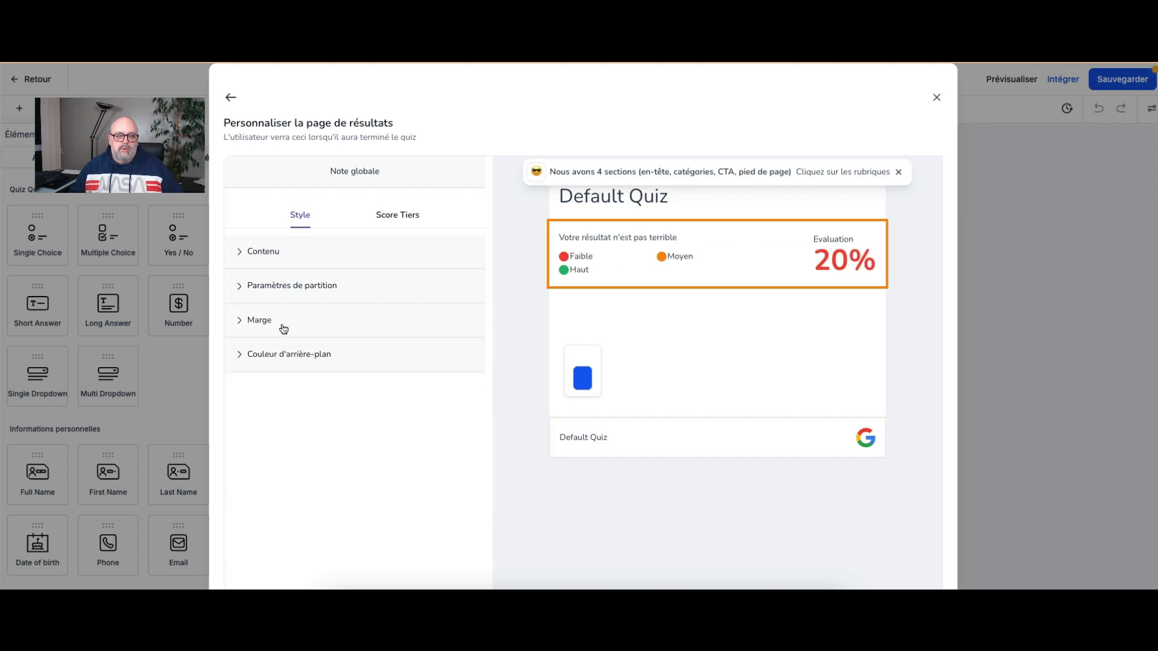
pyautogui.click(280, 322)
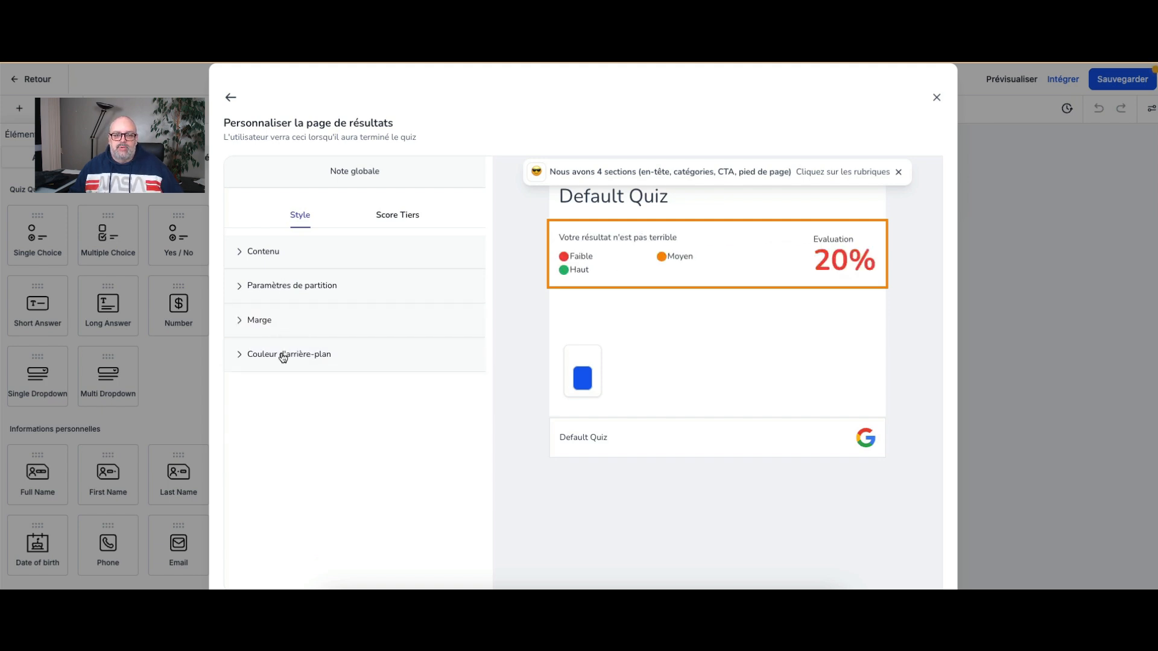
pyautogui.click(283, 356)
pyautogui.click(283, 356)
# Step: In the call-to-action section, write the Faible tier's content "Je vous conseille fortement de suivre notre formation pour les faibles"
pyautogui.click(648, 372)
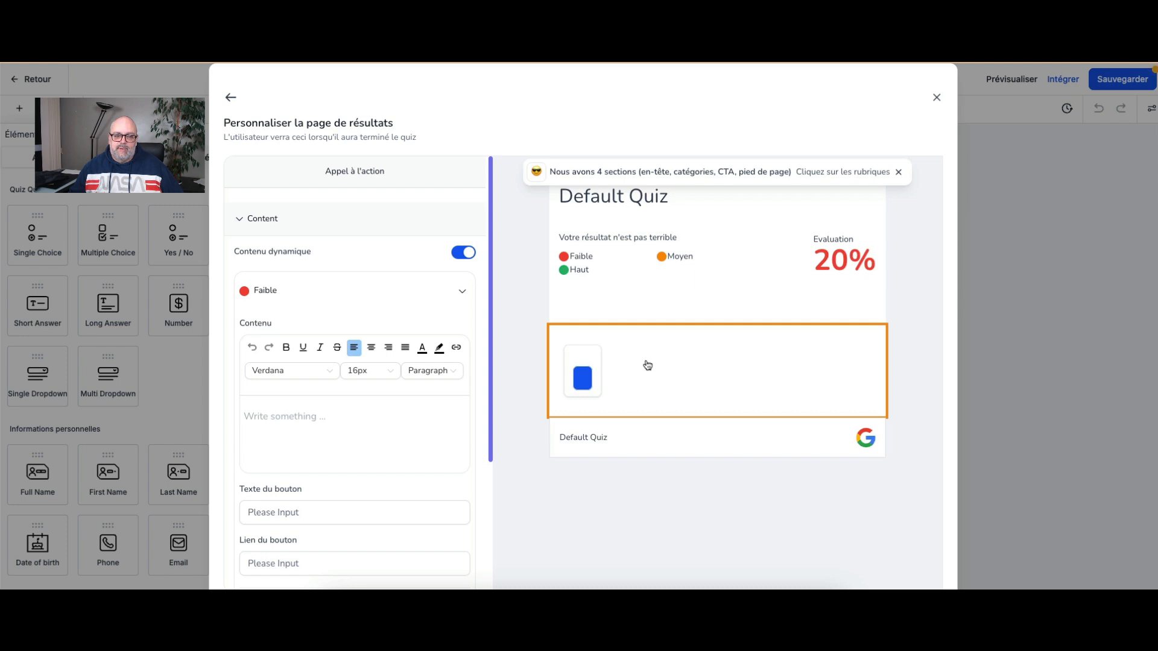
pyautogui.scroll(-2, 647, 365)
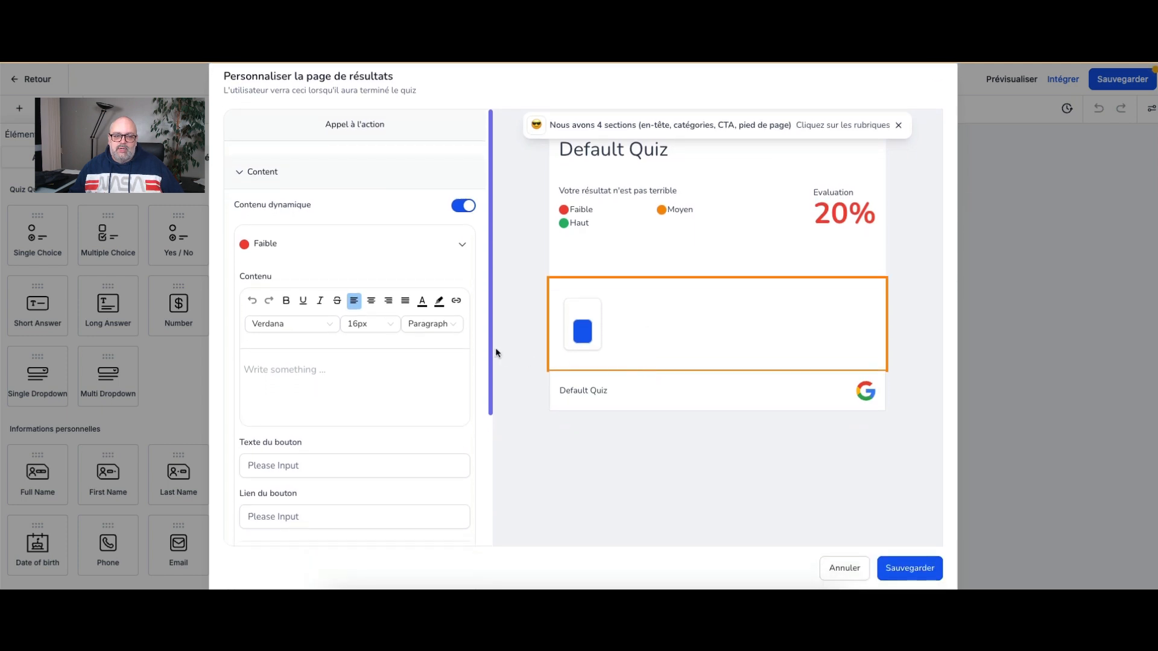
pyautogui.scroll(2, 485, 340)
pyautogui.click(461, 293)
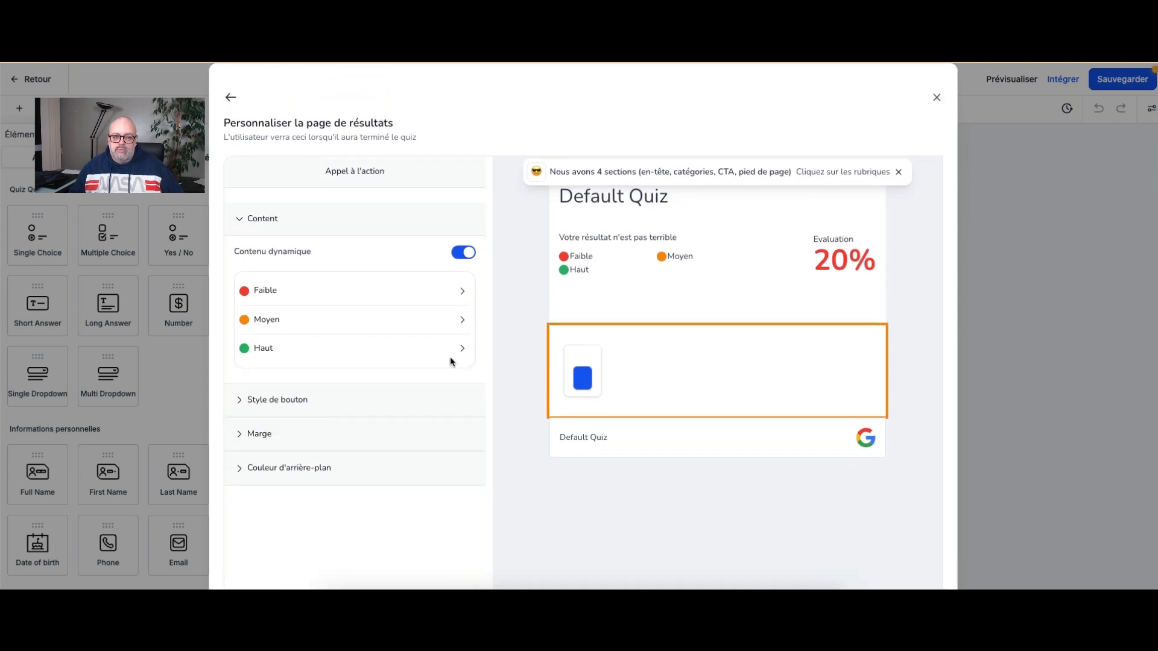
pyautogui.click(462, 291)
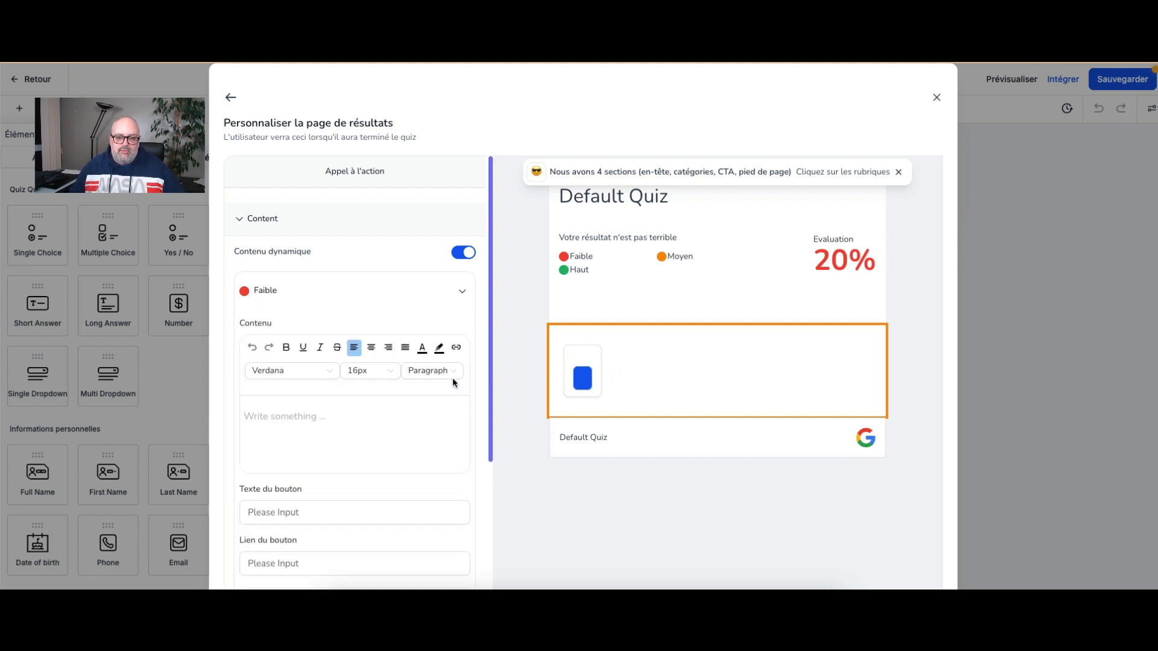
pyautogui.click(362, 415)
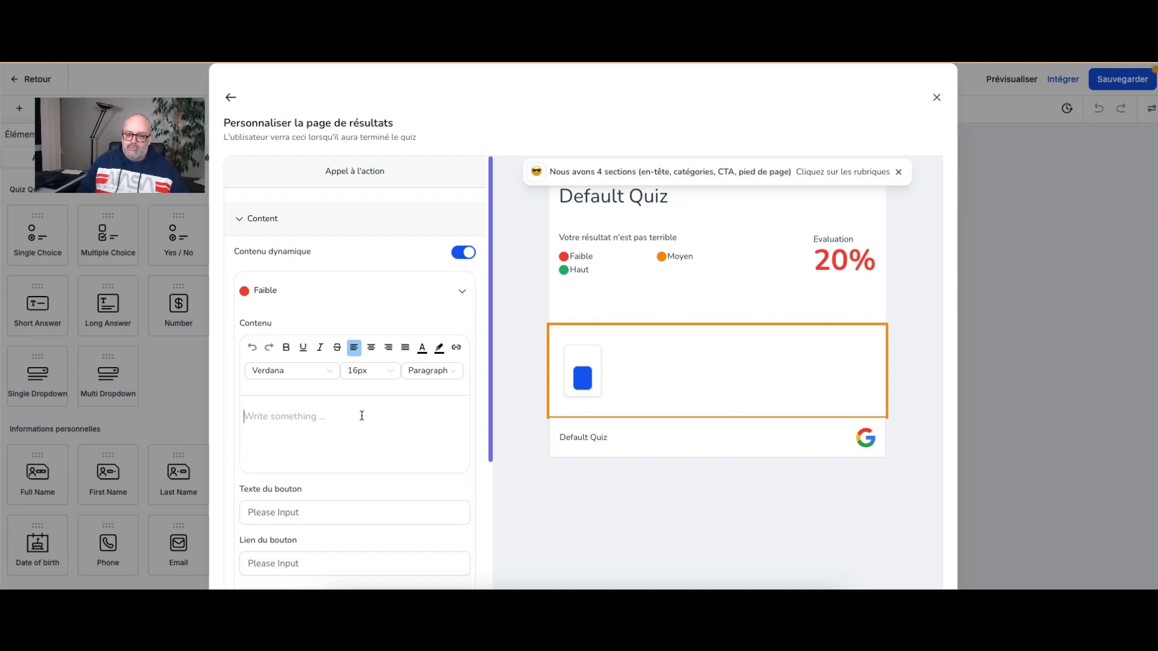
pyautogui.write('Je vous c')
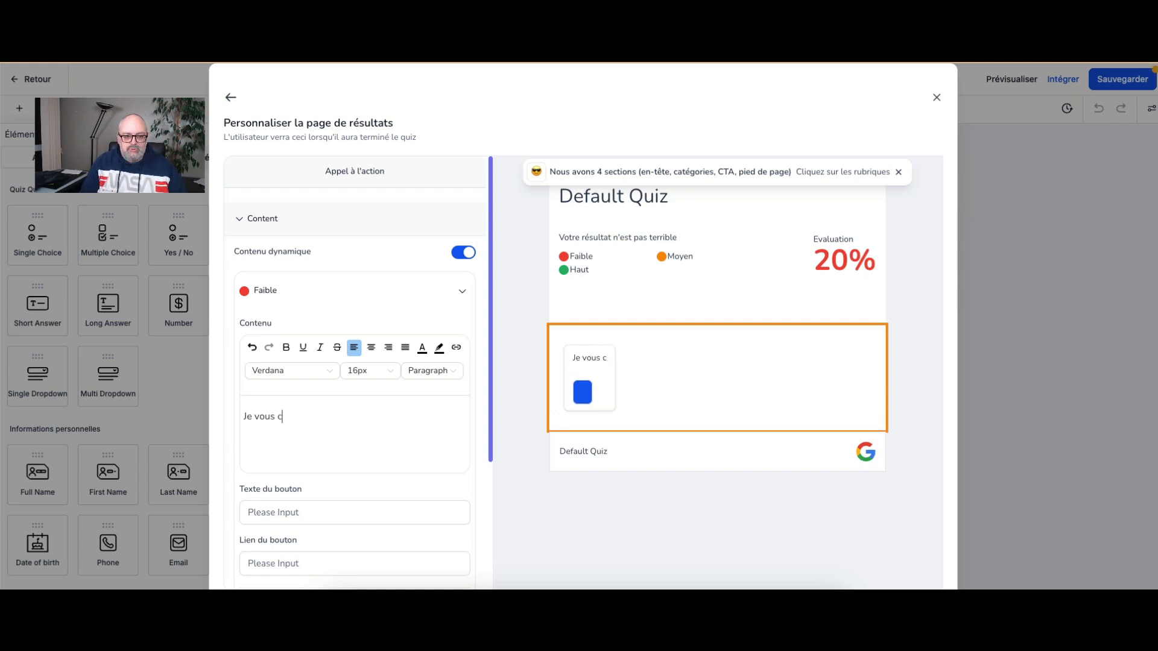
pyautogui.write('onseille fort')
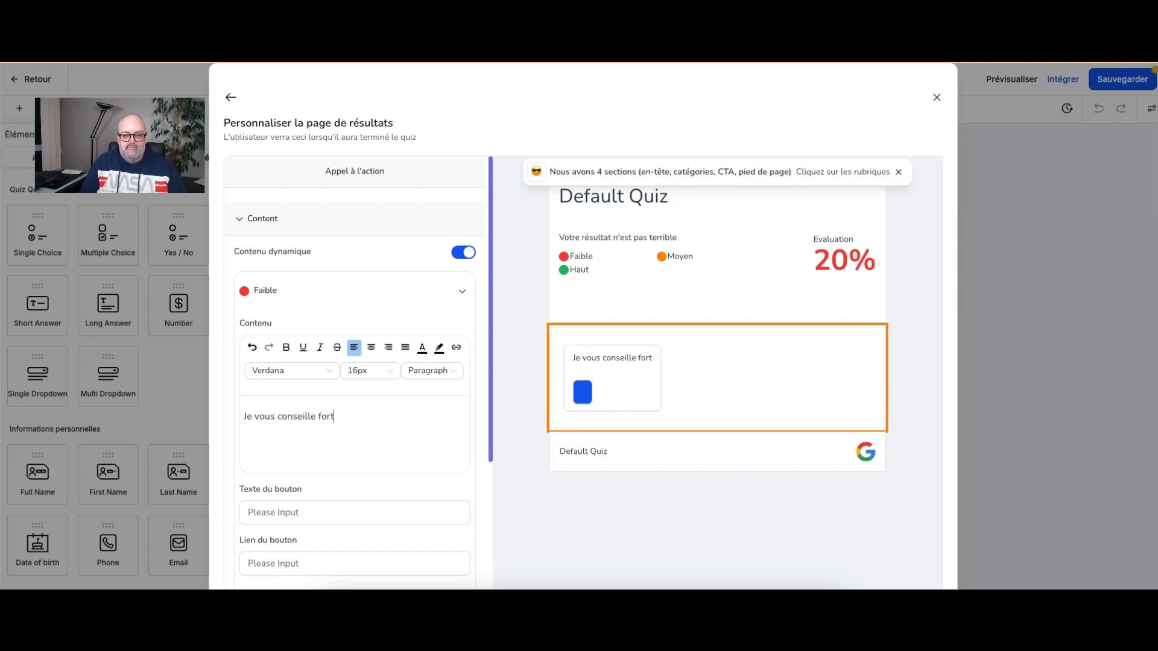
pyautogui.write('ement de suivre')
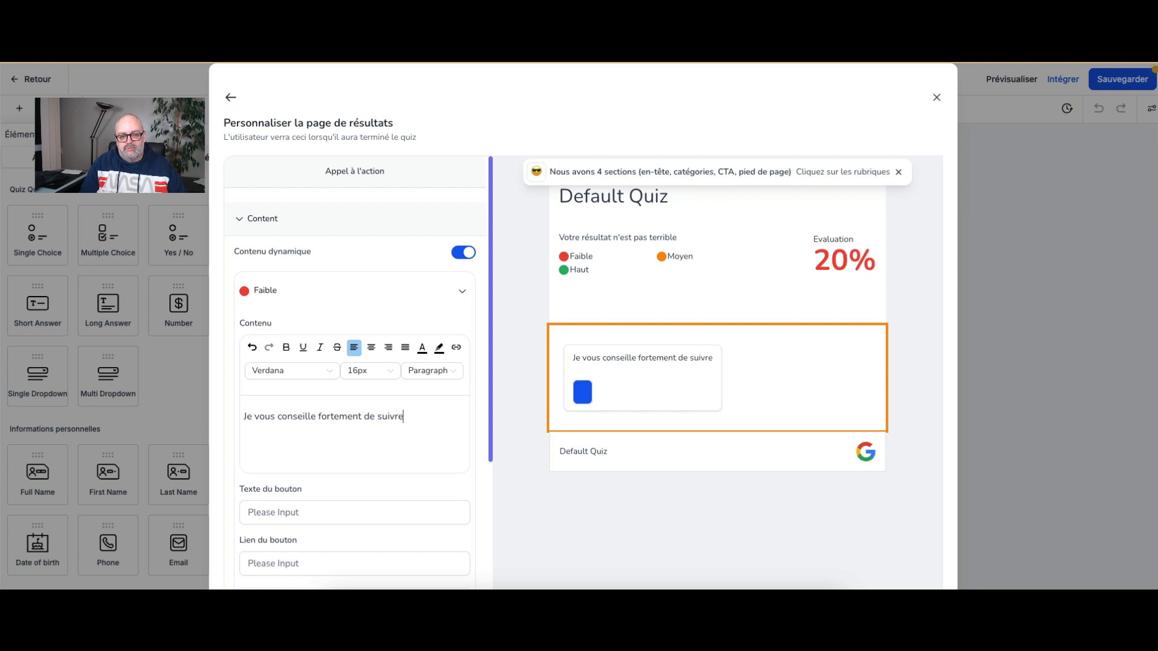
pyautogui.write(' notre formation')
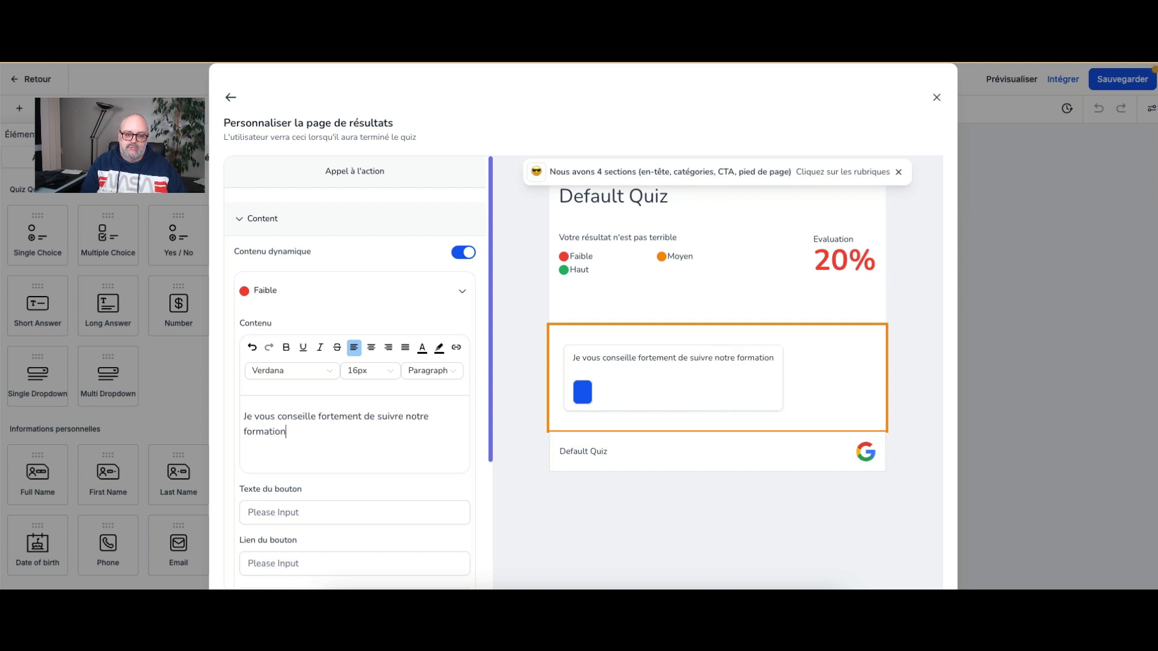
pyautogui.write(' pour les faibles')
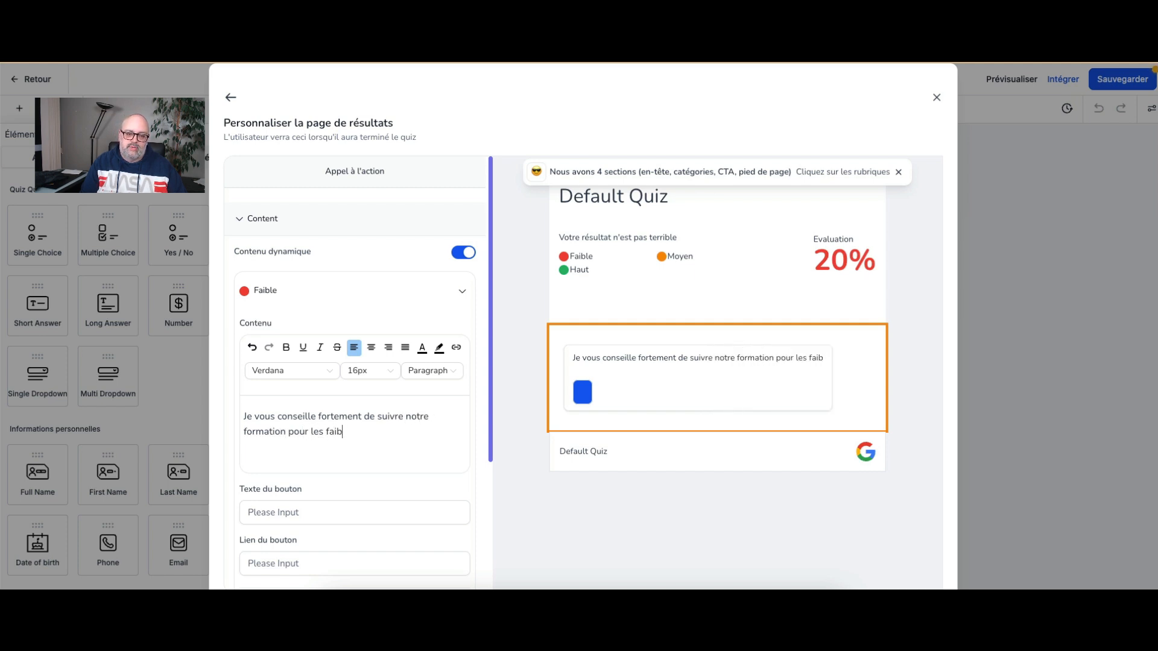
pyautogui.click(354, 506)
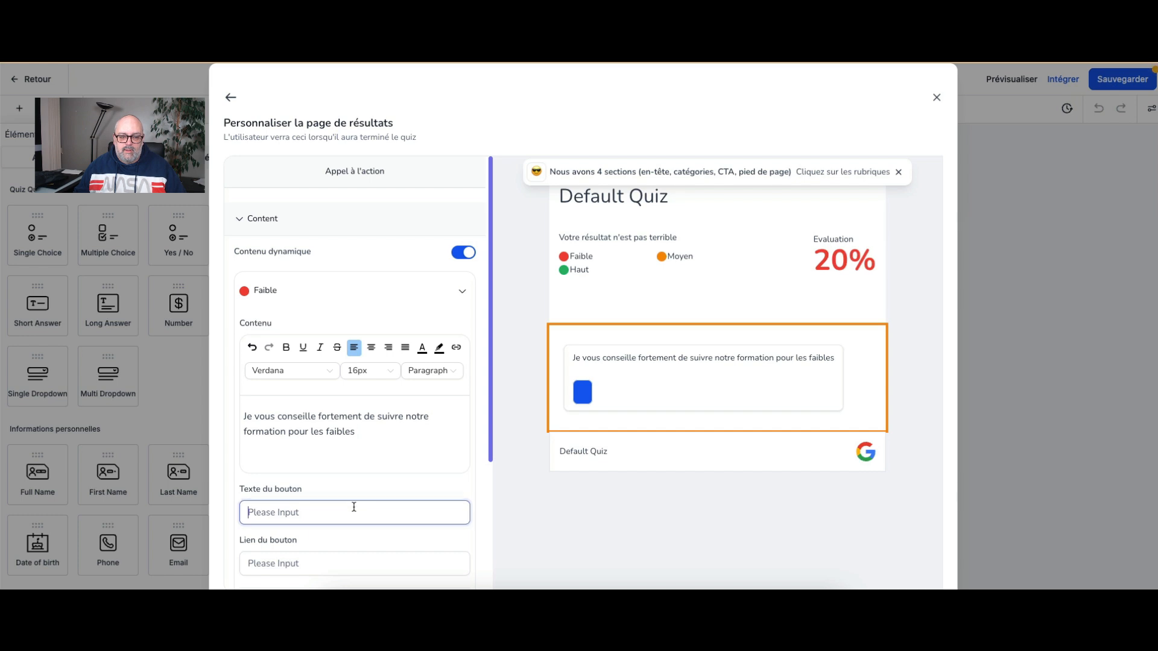
pyautogui.write('Je veu')
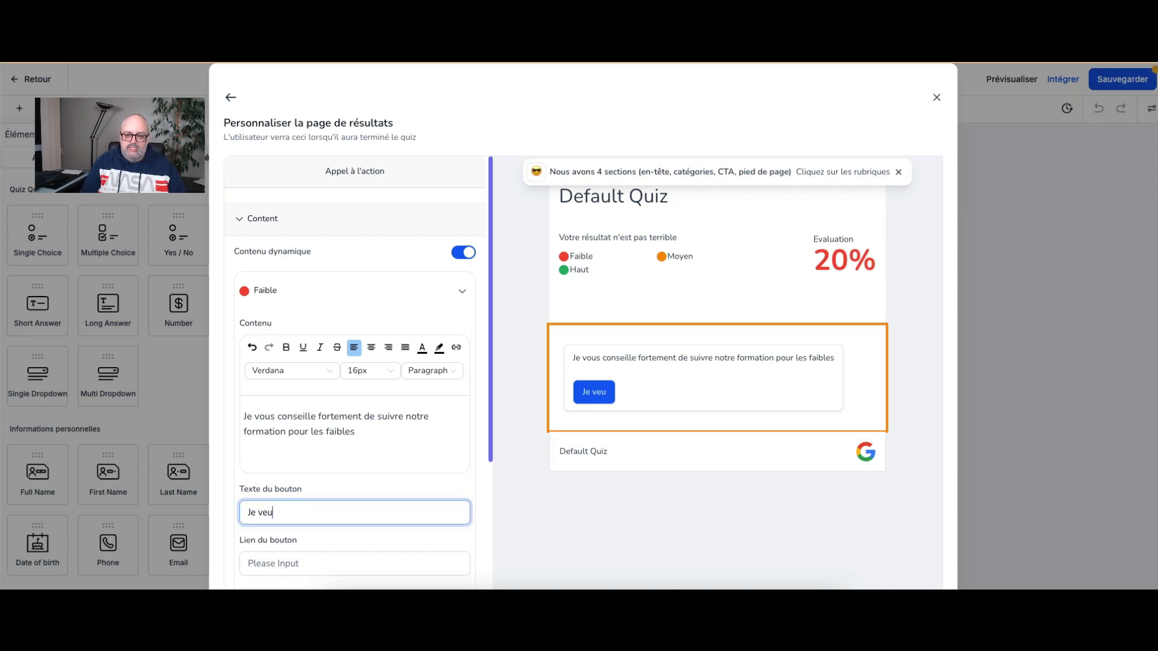
pyautogui.write('x suivre la formation')
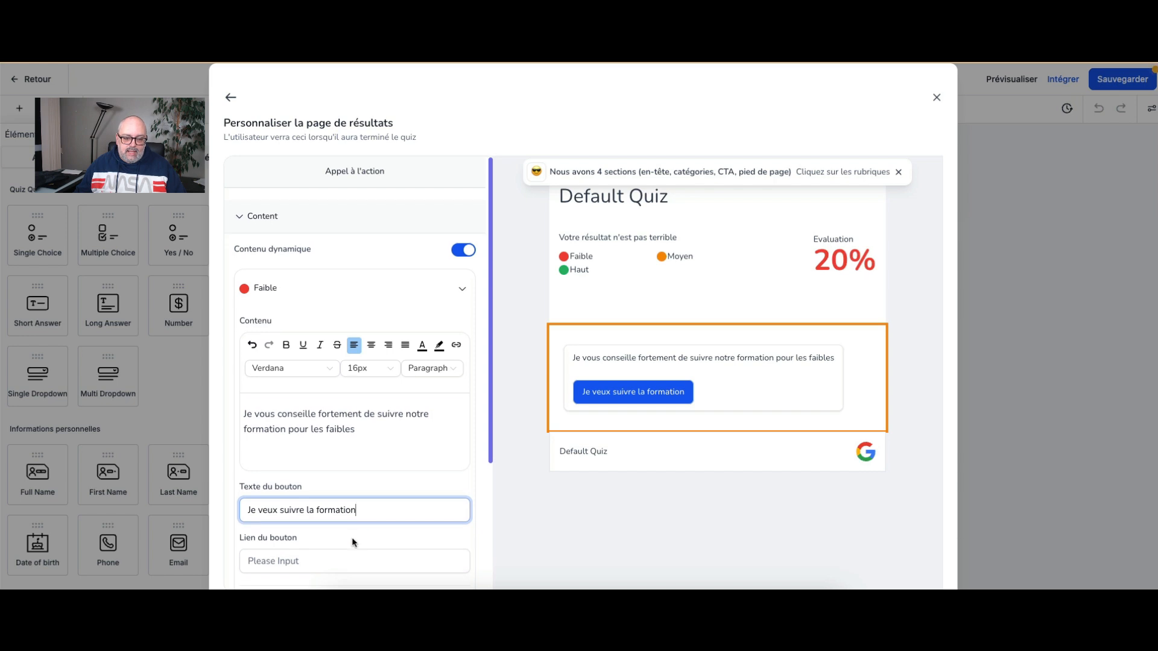
pyautogui.click(354, 556)
pyautogui.write('https:')
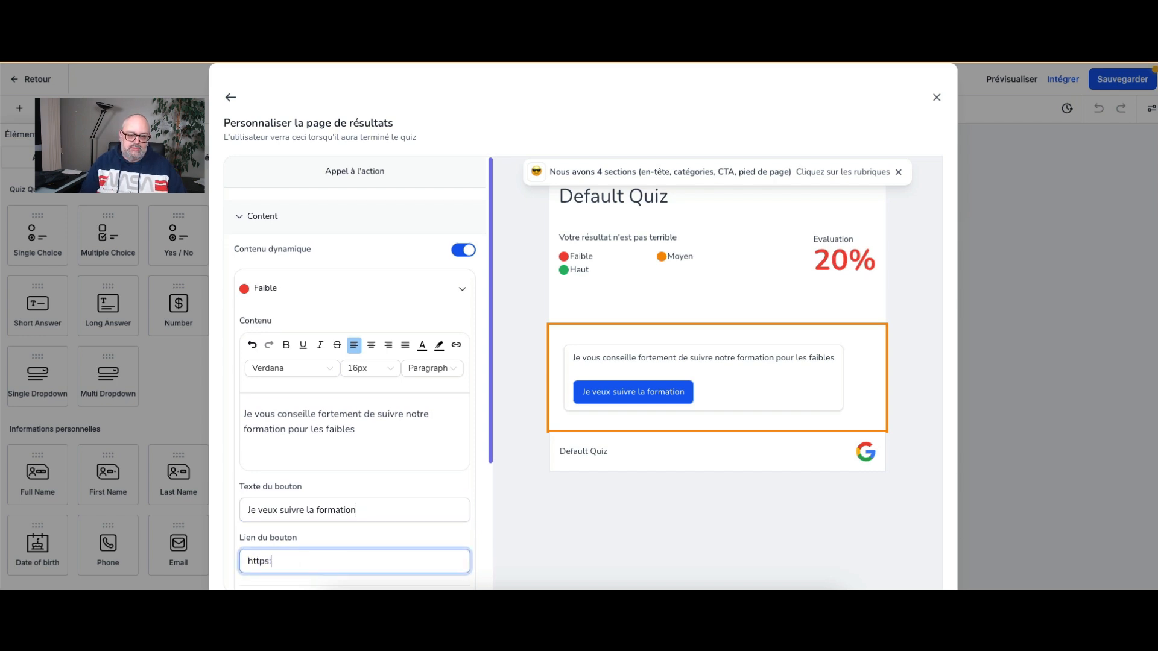
pyautogui.write('//maformùation')
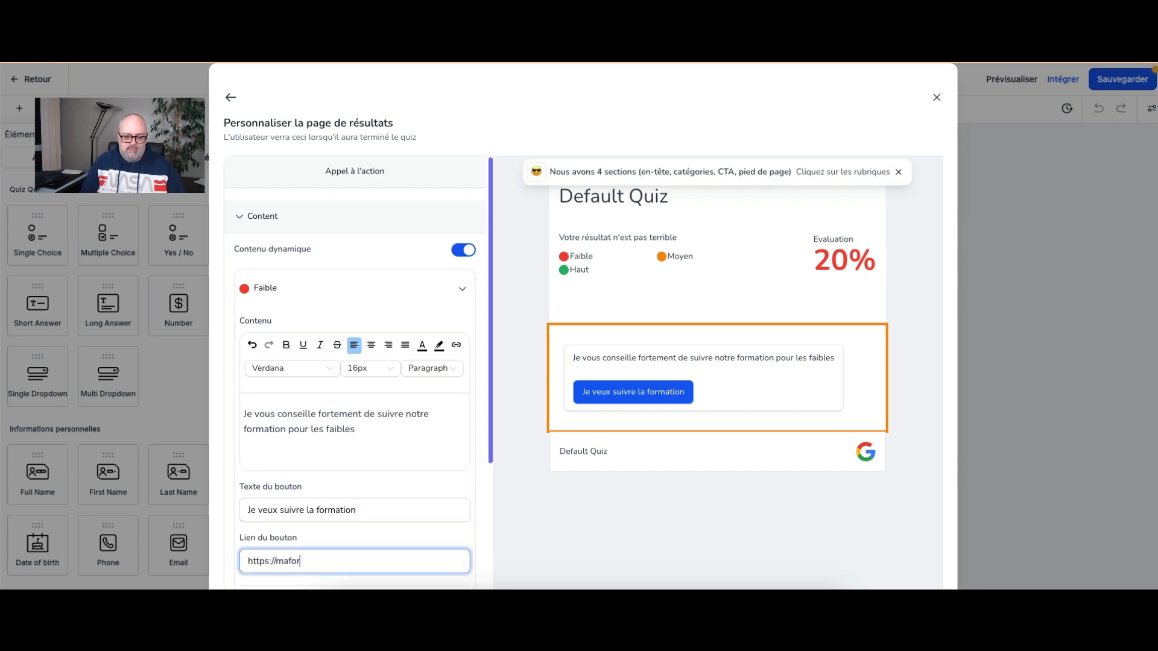
pyautogui.press('BackSpace')
pyautogui.press('BackSpace')
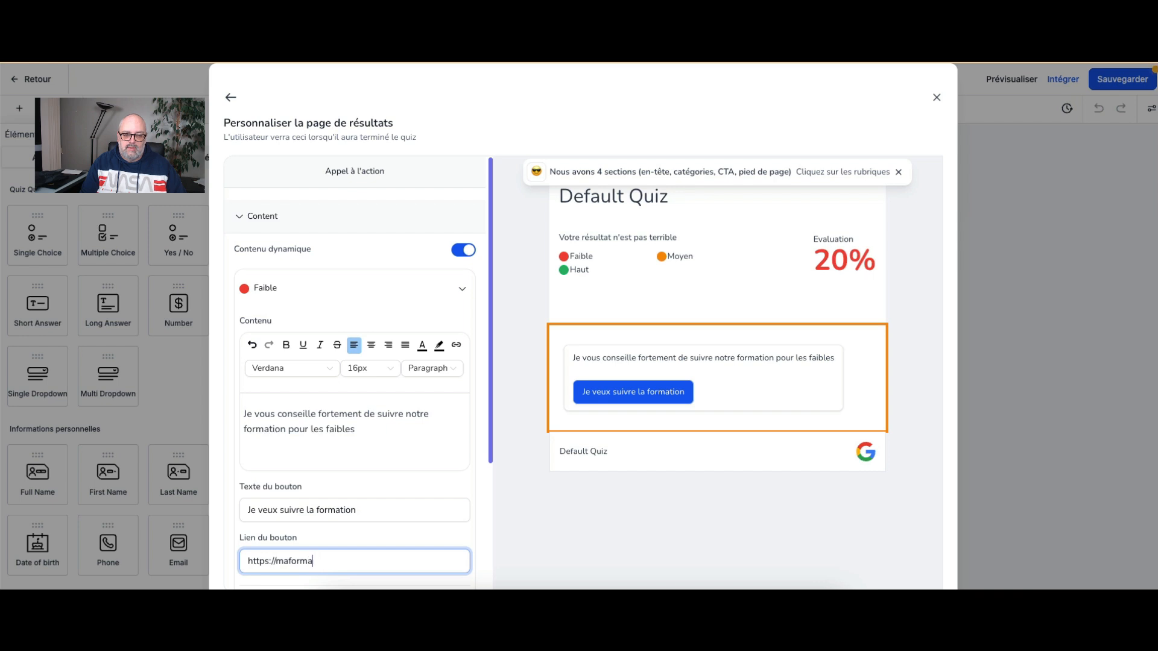
pyautogui.write('tionpourlesfaibles.com')
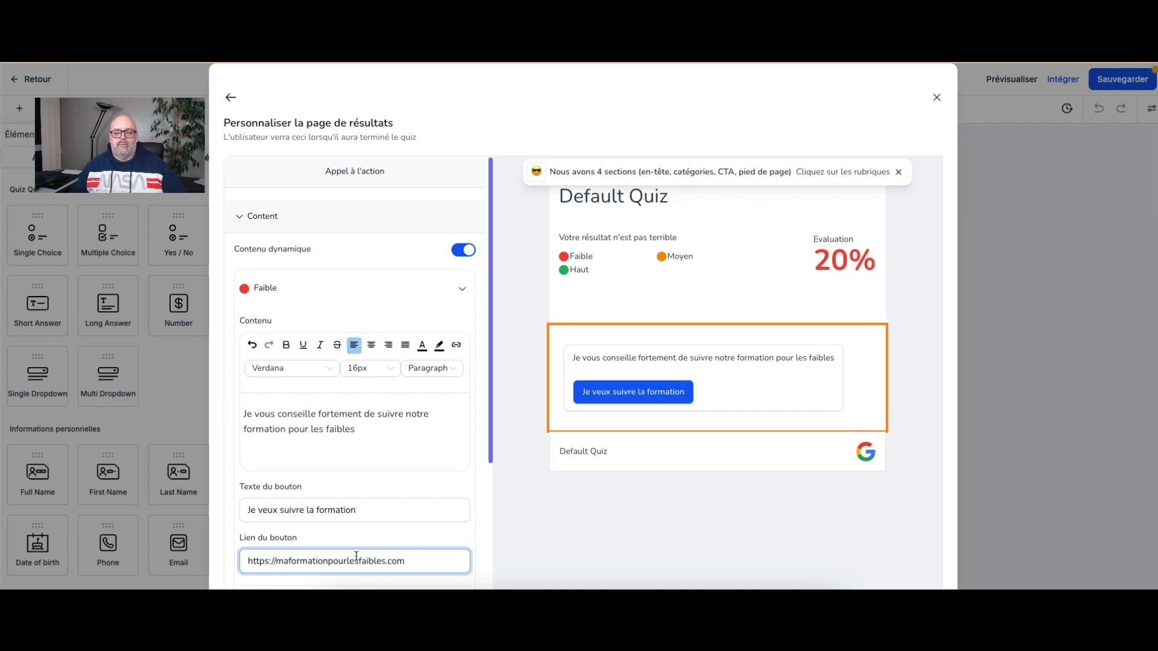
# Step: Look at the call-to-action content and button fields of the Moyen and Haut tiers
pyautogui.scroll(-3, 368, 497)
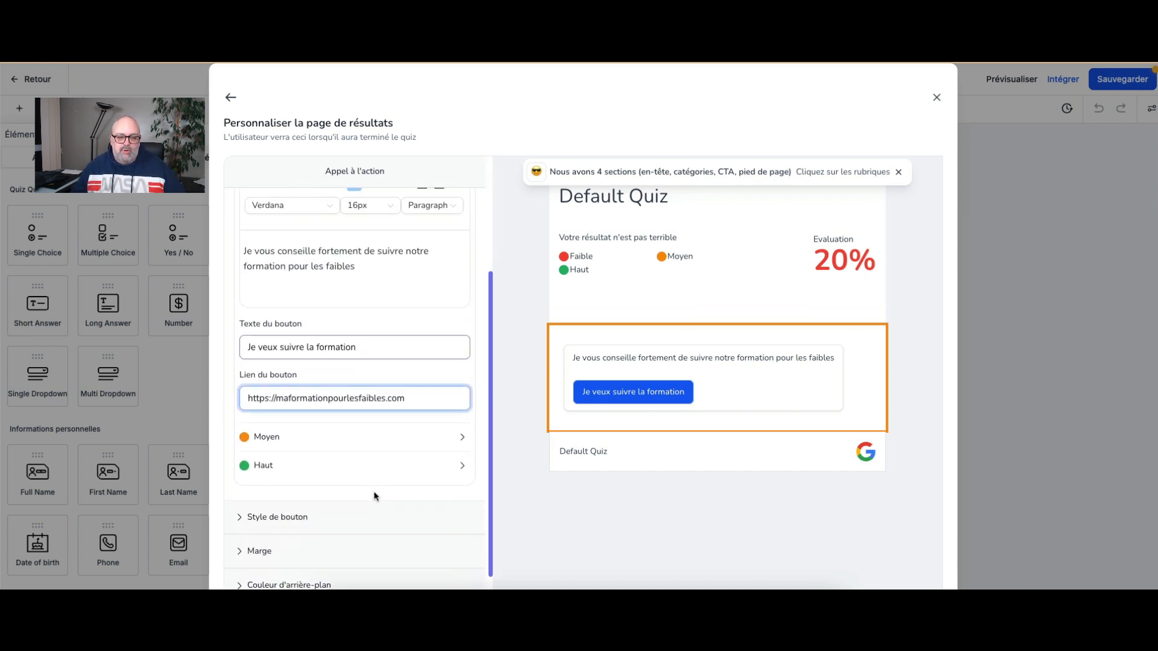
pyautogui.click(373, 443)
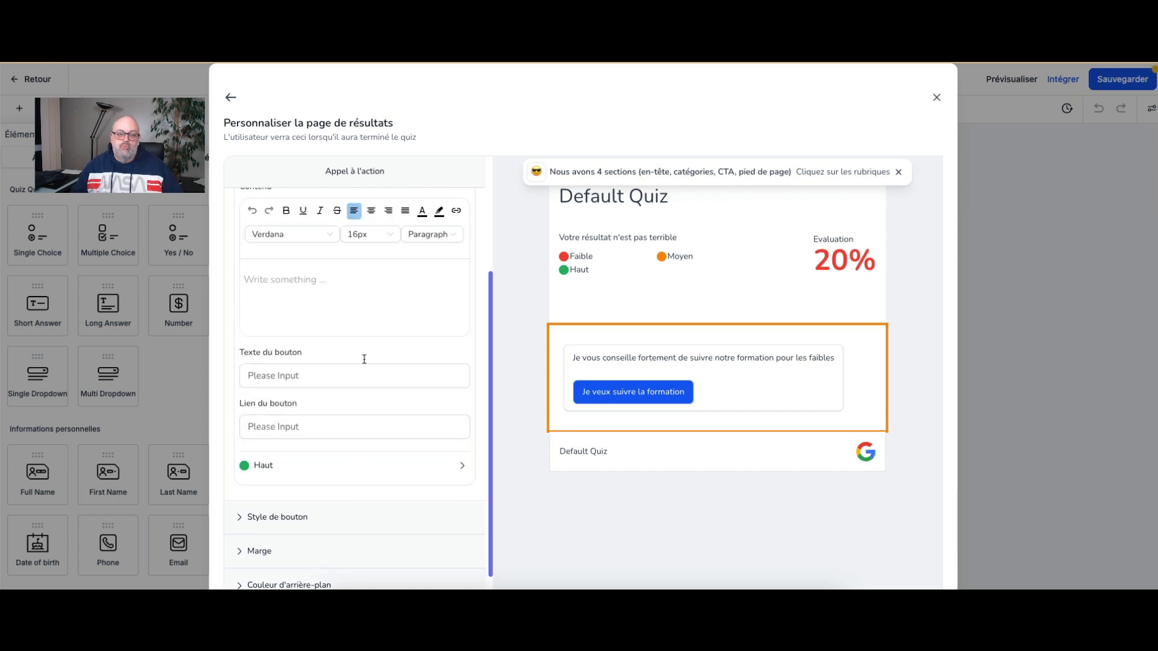
pyautogui.click(377, 466)
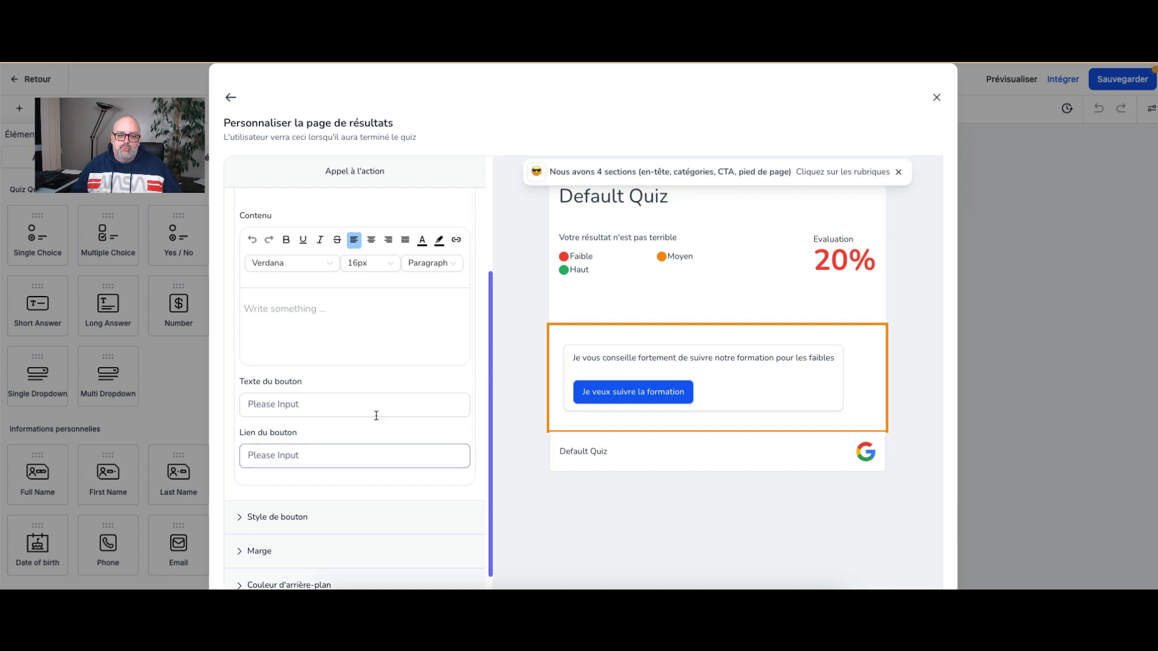
# Step: Look at the button style, margin and background colour settings of the call-to-action section
pyautogui.scroll(-1, 362, 470)
pyautogui.click(354, 493)
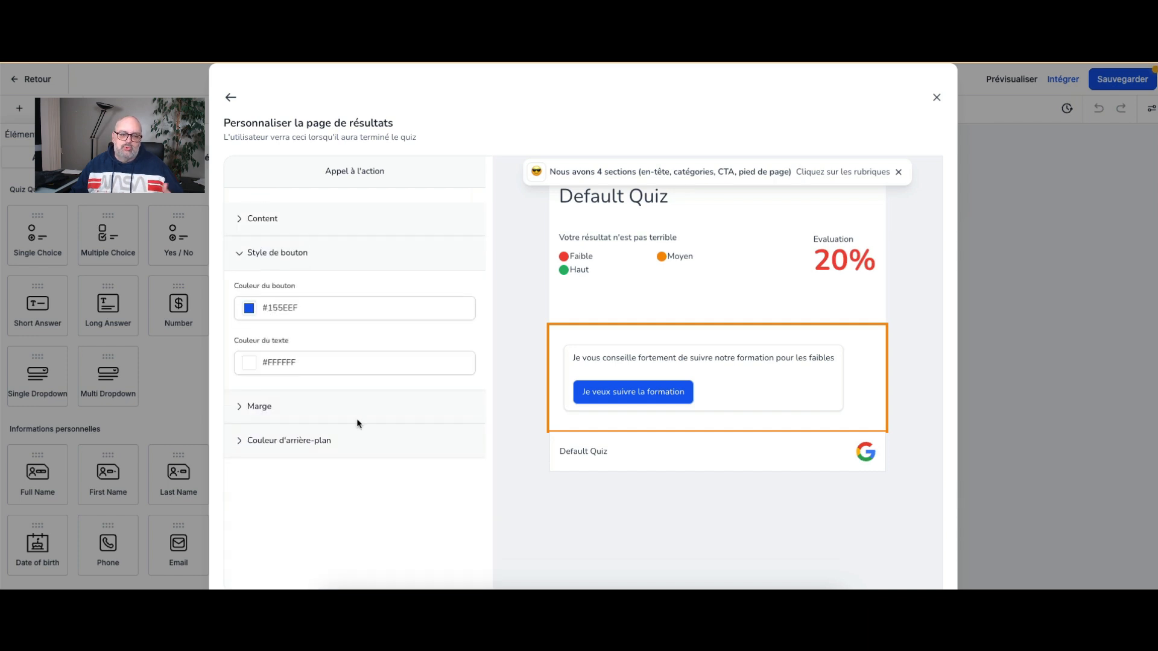
pyautogui.click(314, 410)
pyautogui.click(371, 440)
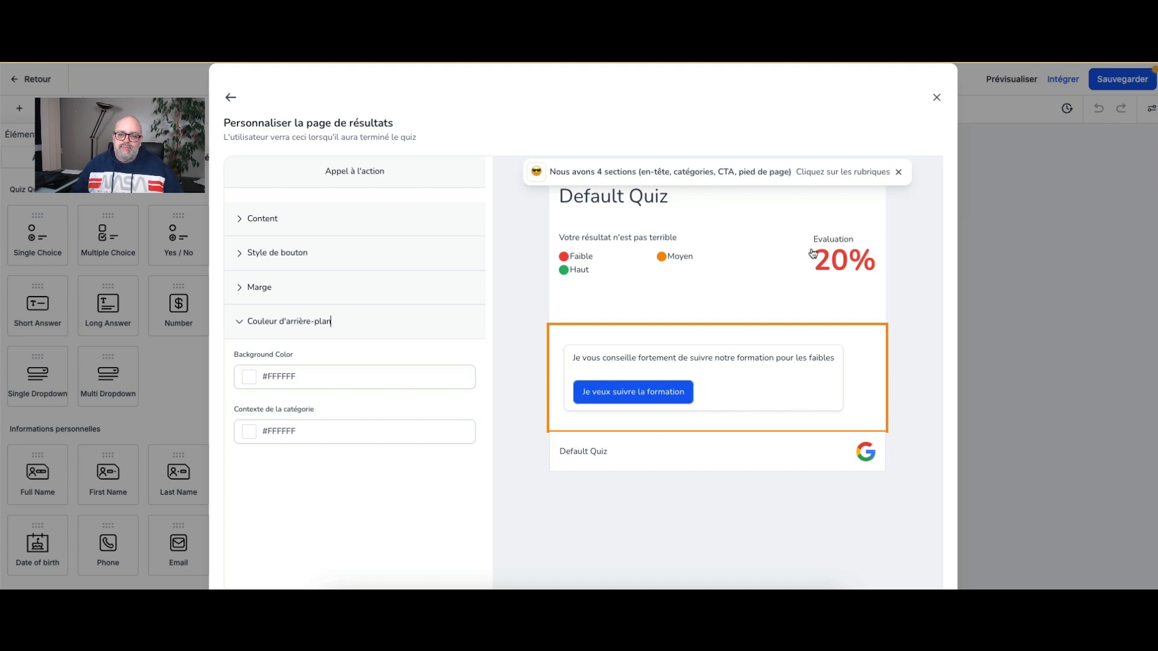
# Step: Review the labels and percentage ranges of the score tiers in the overall score section
pyautogui.click(650, 267)
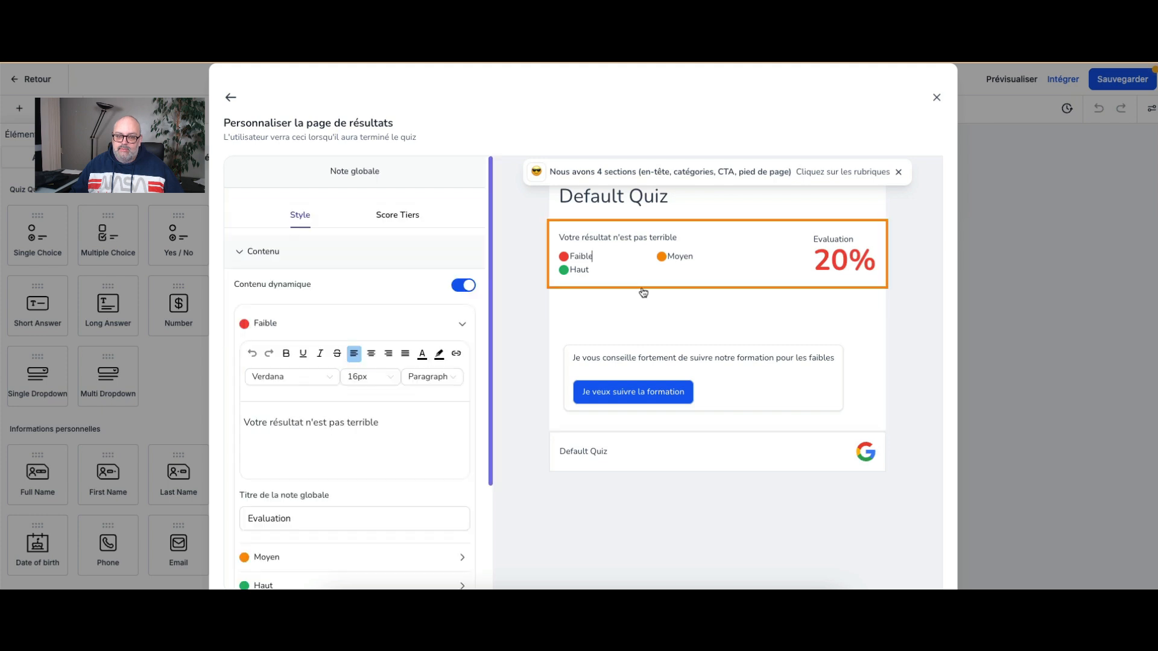
pyautogui.click(398, 216)
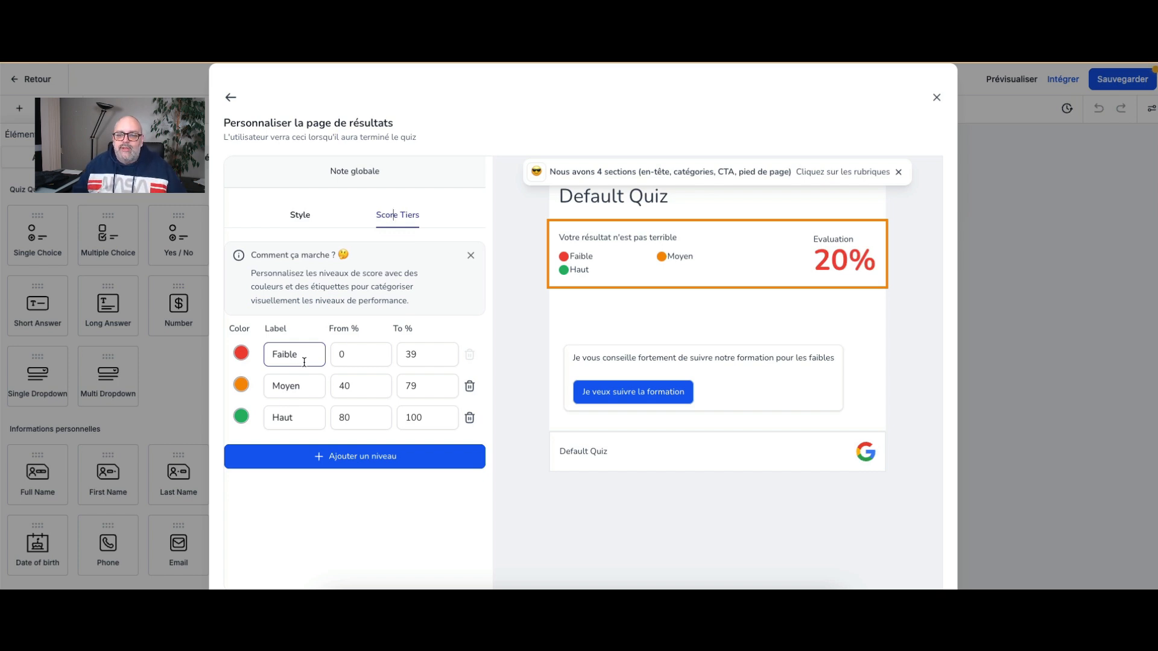
pyautogui.click(305, 419)
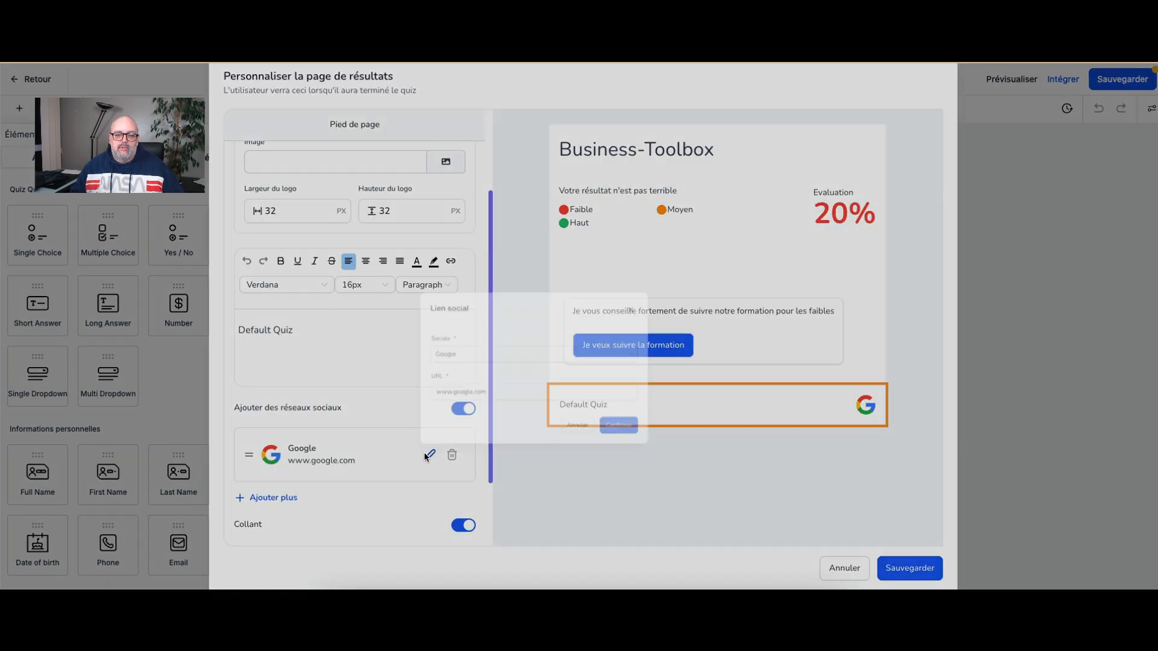
# Step: Look at the network choices for the footer's Google social link, and examine the footer's text and remaining settings
pyautogui.click(428, 455)
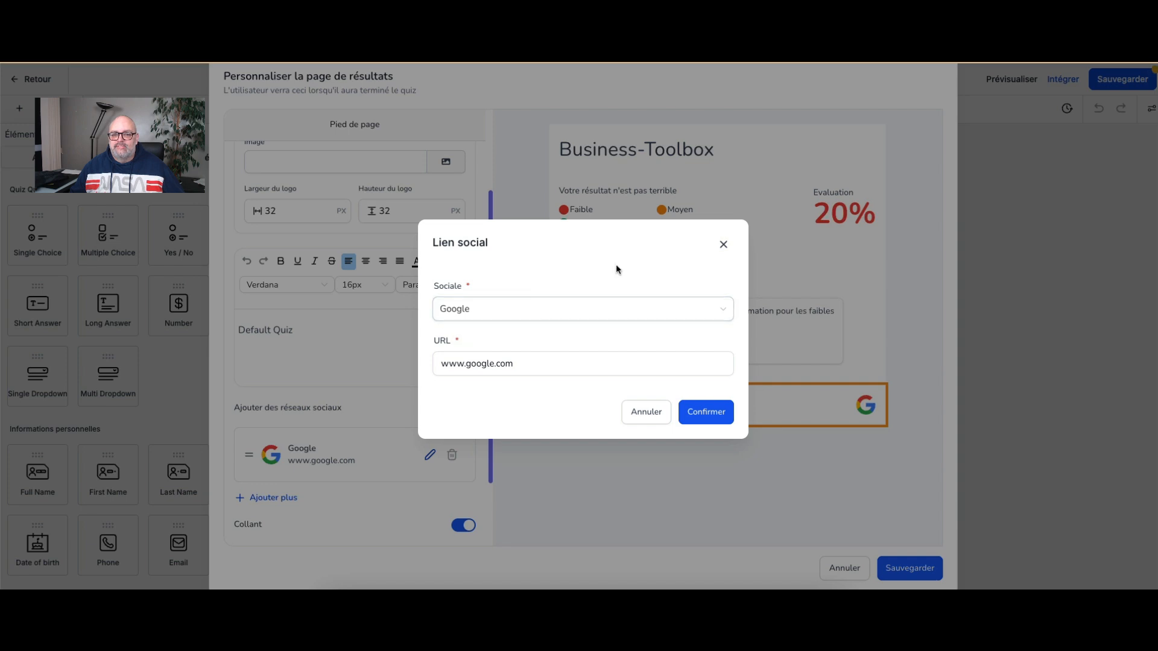
pyautogui.click(650, 317)
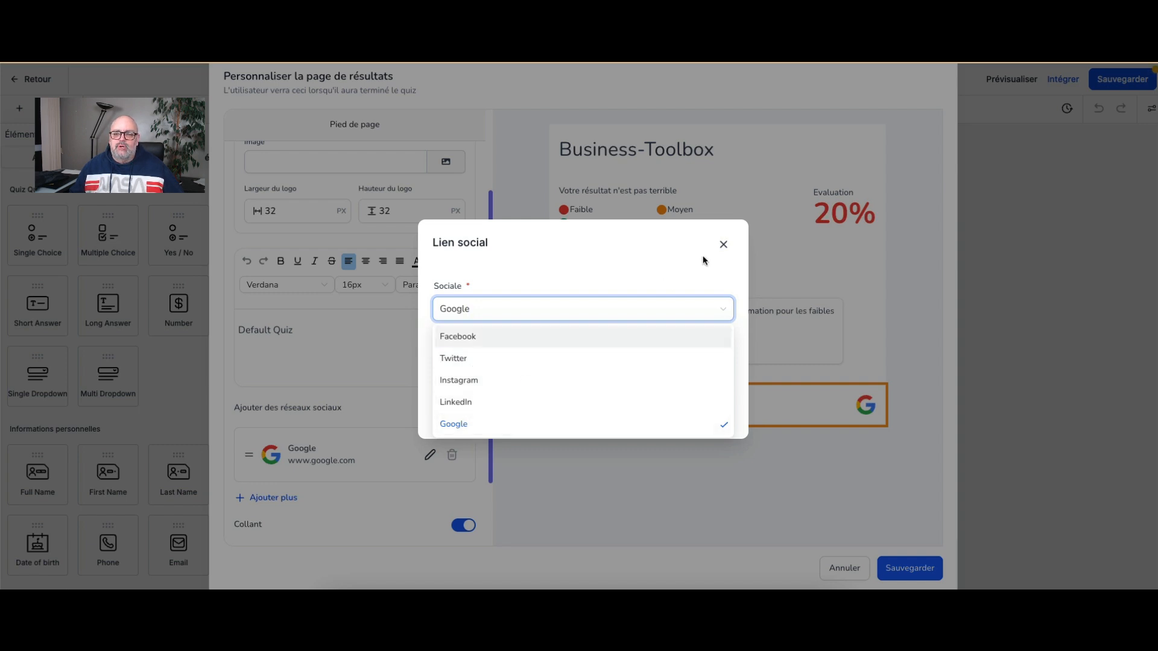
pyautogui.click(723, 244)
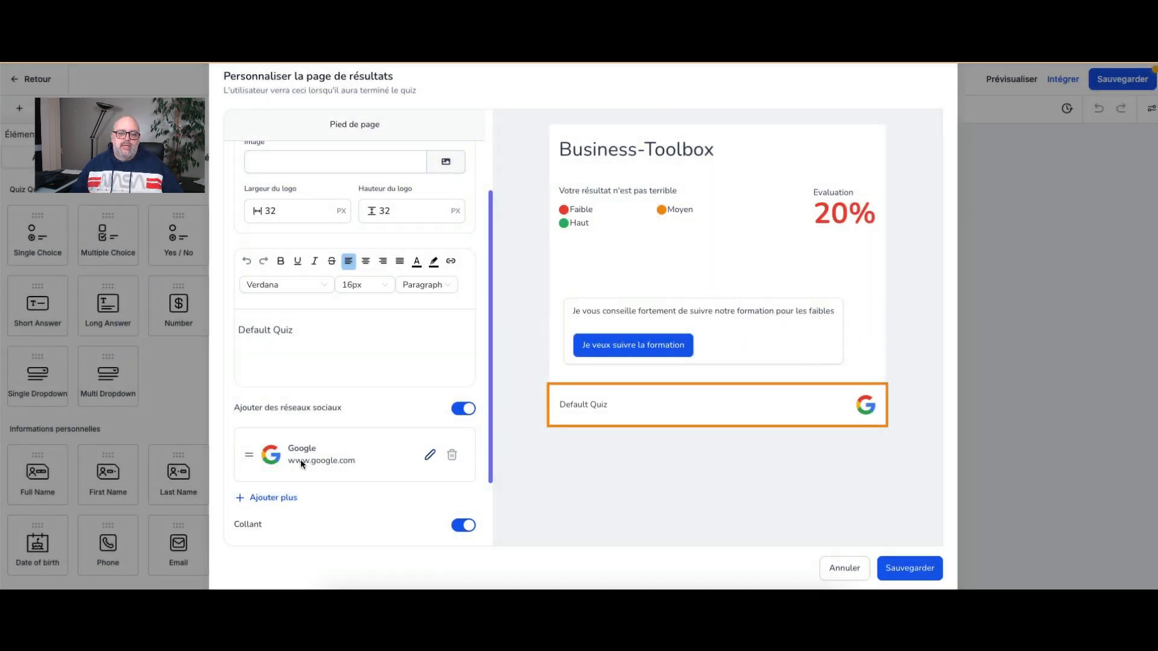
pyautogui.tripleClick(305, 338)
pyautogui.click(308, 334)
pyautogui.scroll(-2, 388, 530)
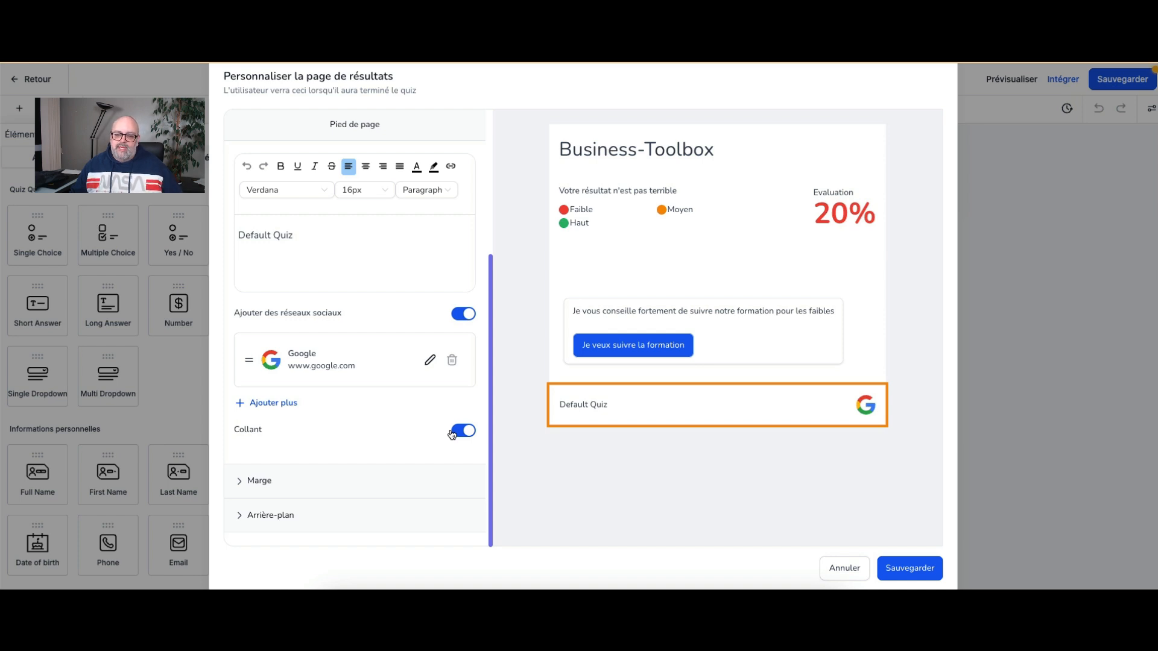
# Step: Save the results page and the quiz, and return to the quiz list
pyautogui.click(896, 568)
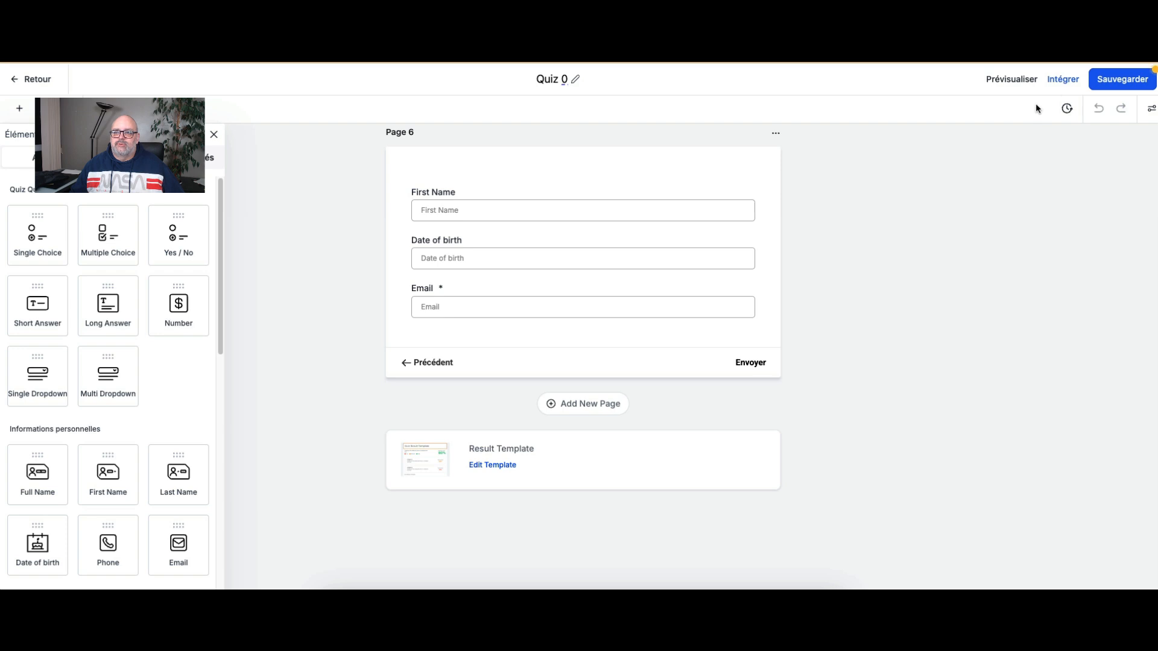
pyautogui.click(1121, 79)
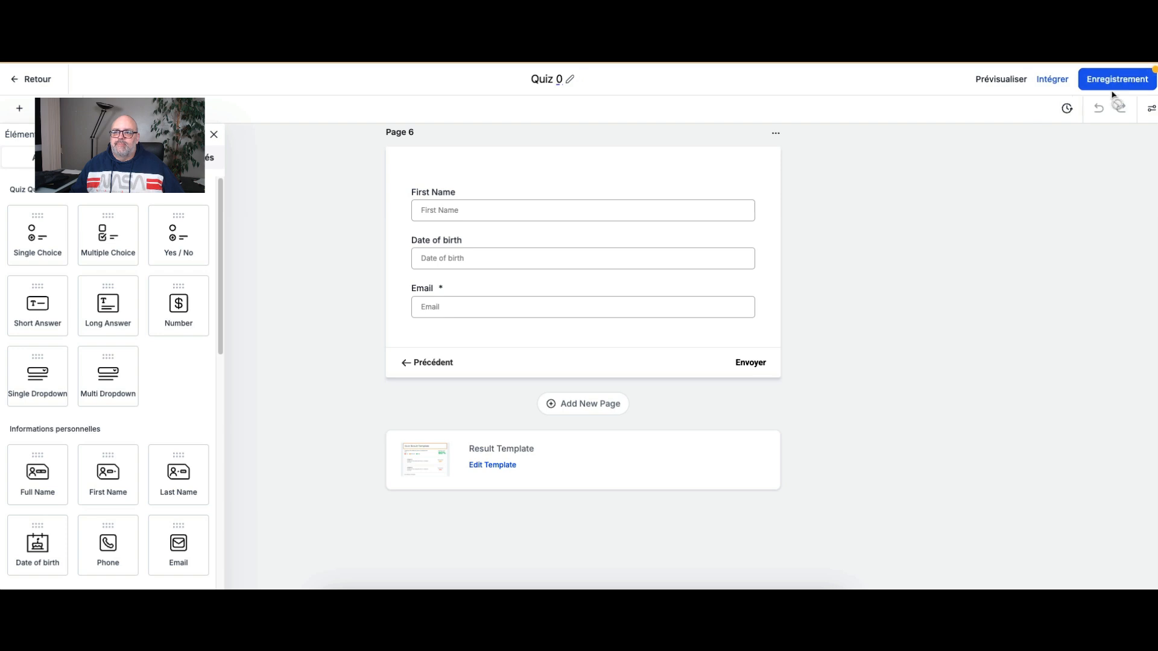
pyautogui.click(14, 84)
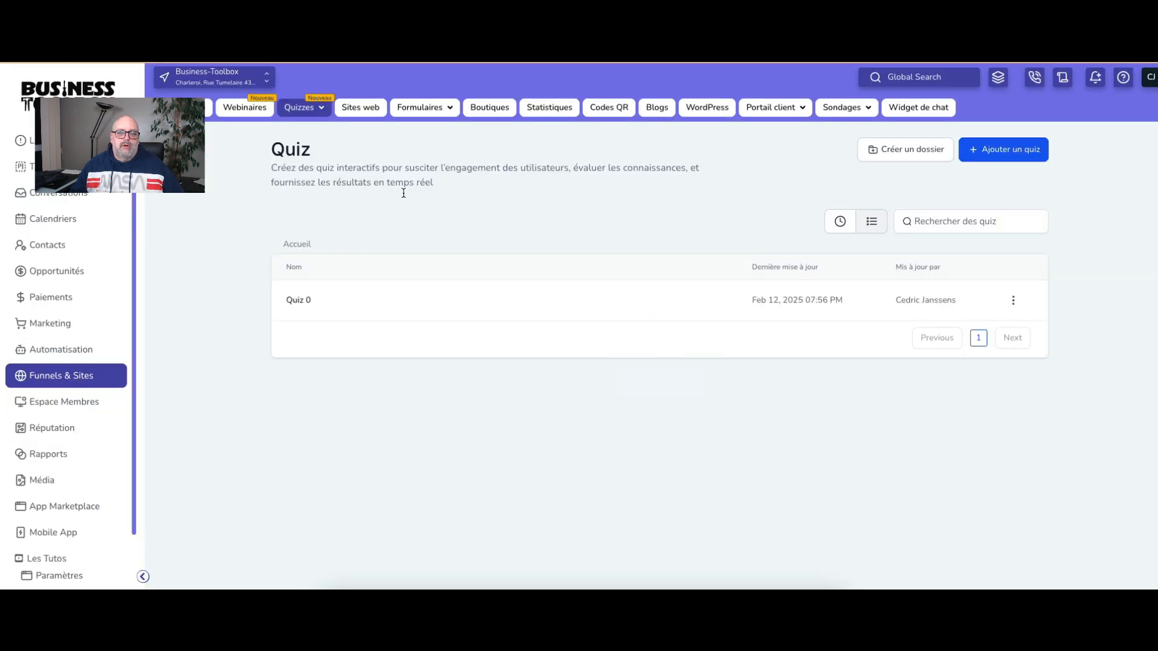
# Step: Open the quiz submissions (Envois) page and look at the quiz filter, keeping Quiz 0 selected
pyautogui.moveTo(309, 111)
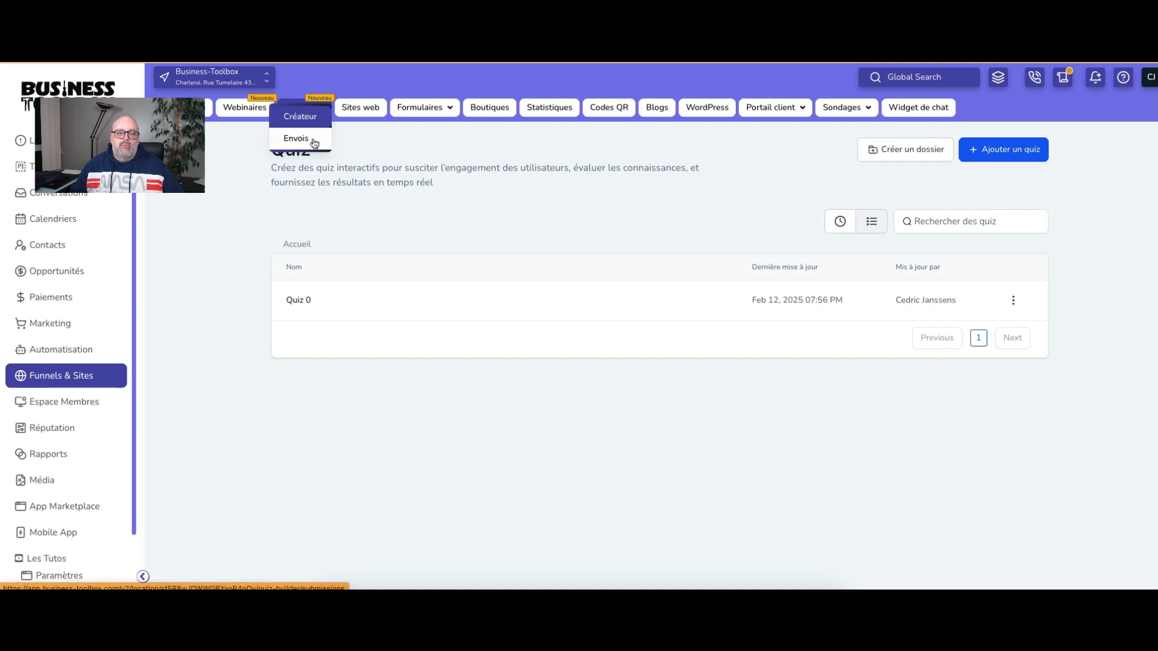
pyautogui.click(314, 143)
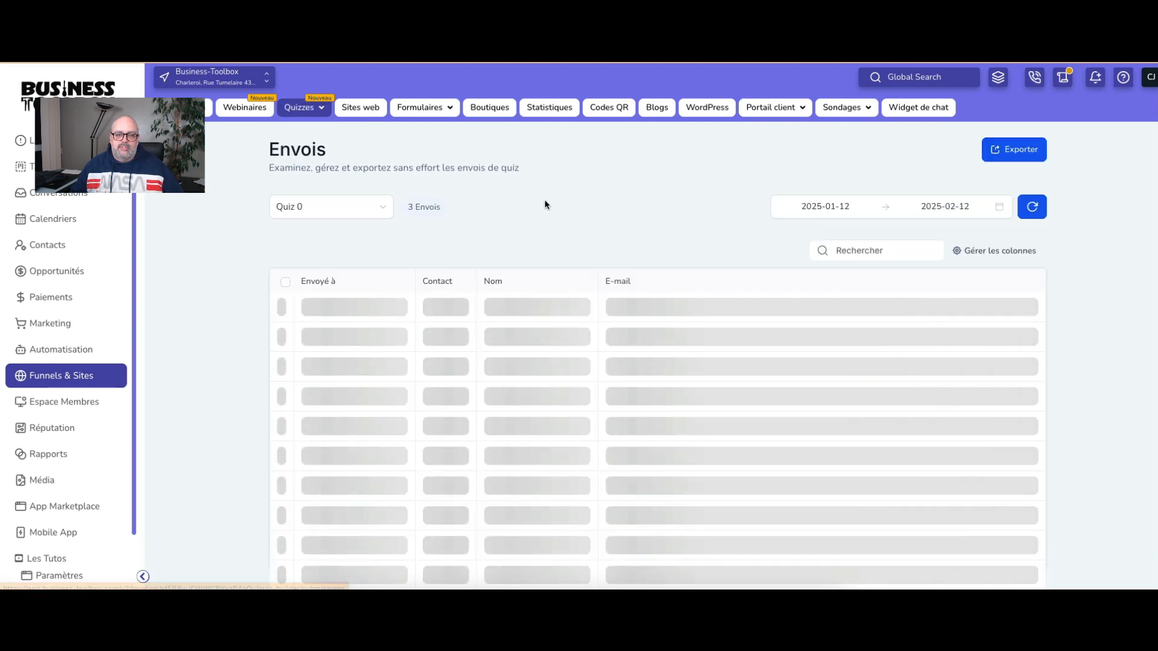
pyautogui.click(389, 207)
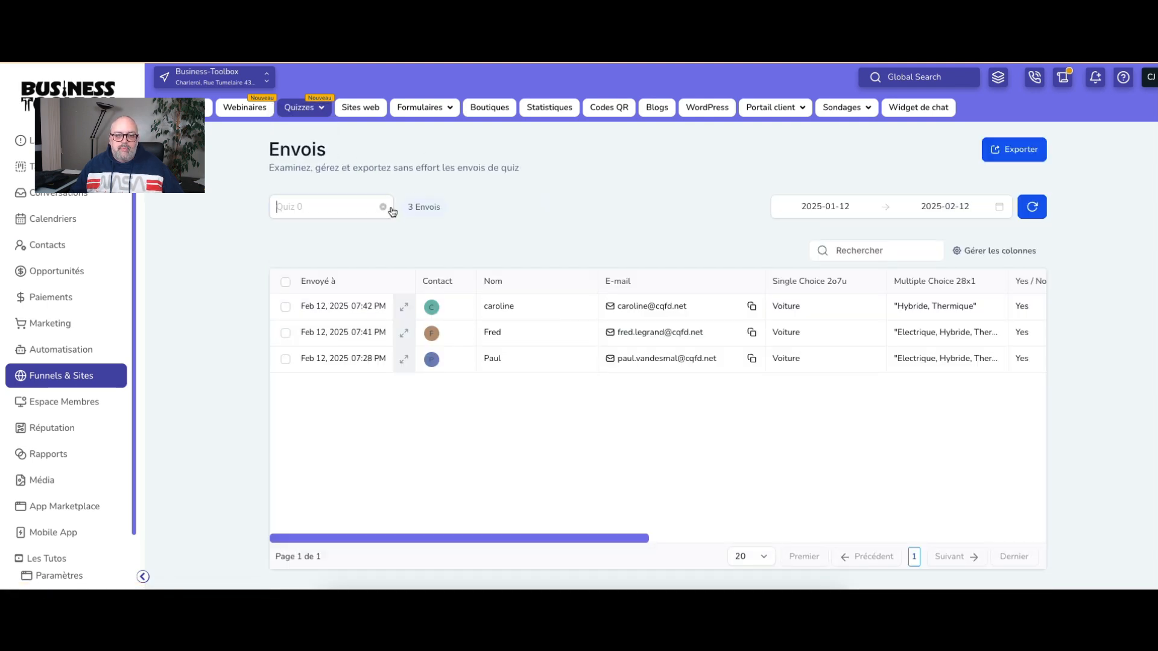
pyautogui.click(487, 191)
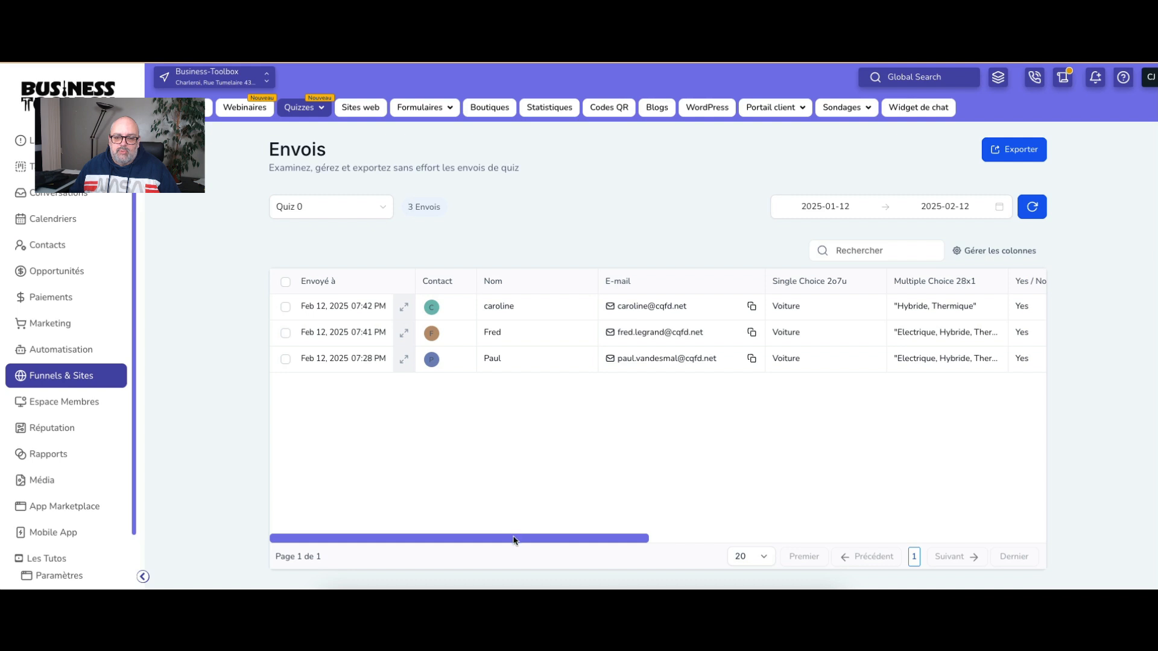
# Step: Review the Quiz 0 submissions across all table columns, from the question answers to date of birth, overall score and timezone
pyautogui.moveTo(517, 538); pyautogui.dragTo(643, 547)
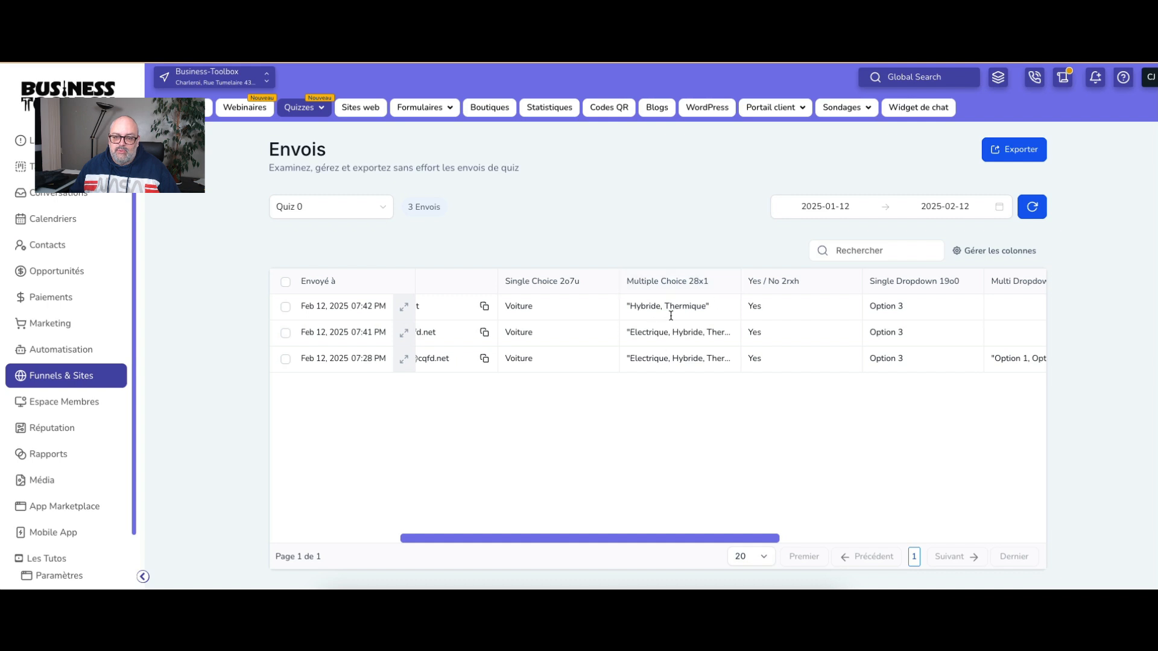
pyautogui.moveTo(726, 539); pyautogui.dragTo(808, 538)
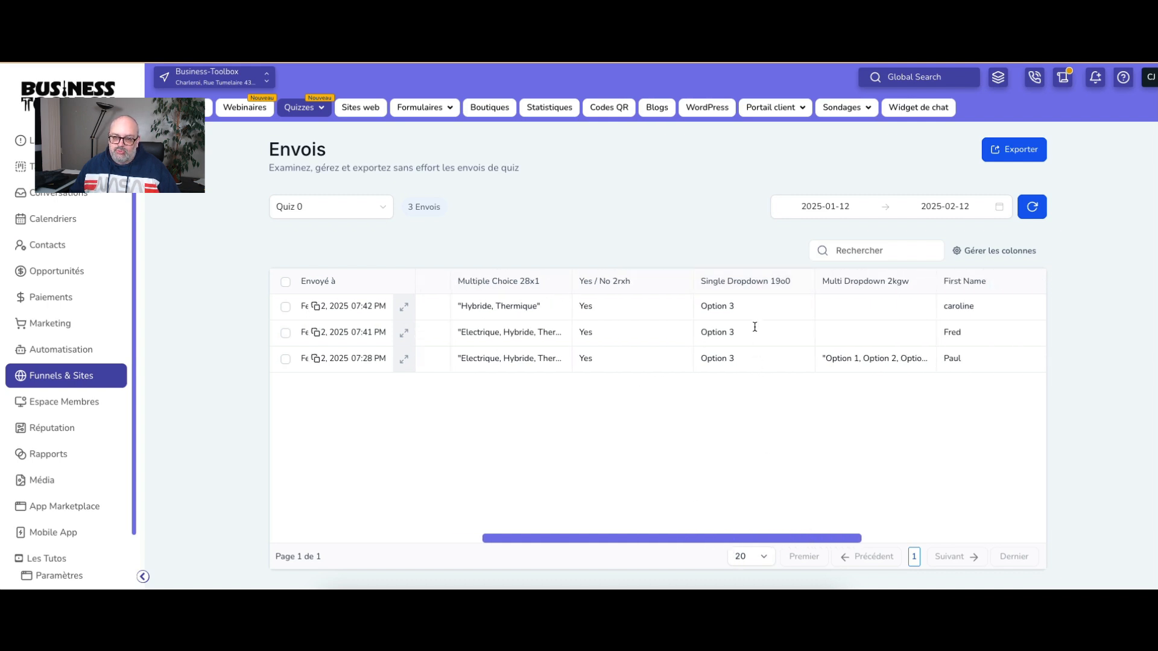
pyautogui.moveTo(755, 538); pyautogui.dragTo(826, 538)
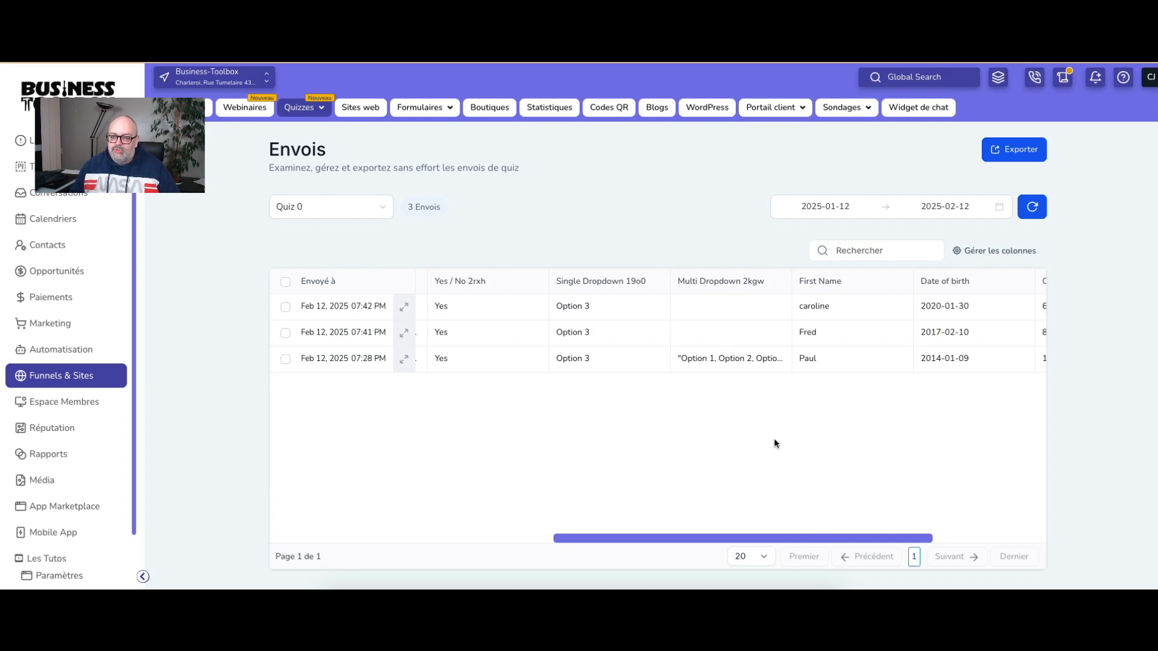
pyautogui.moveTo(811, 540); pyautogui.dragTo(925, 540)
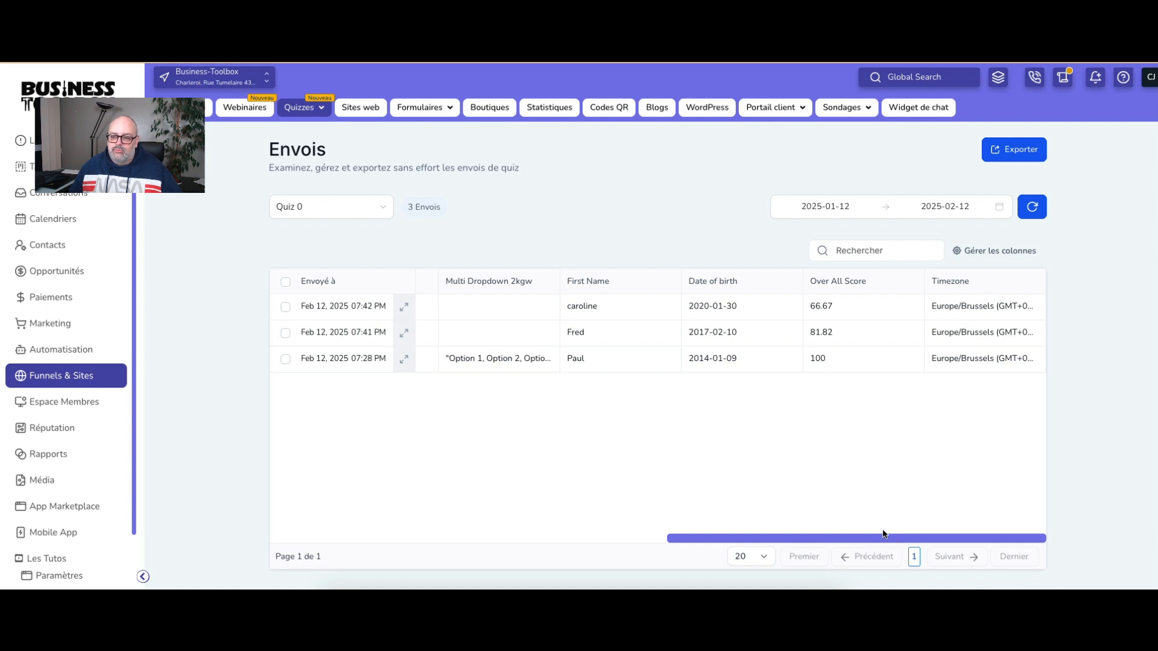
pyautogui.moveTo(885, 539); pyautogui.dragTo(467, 533)
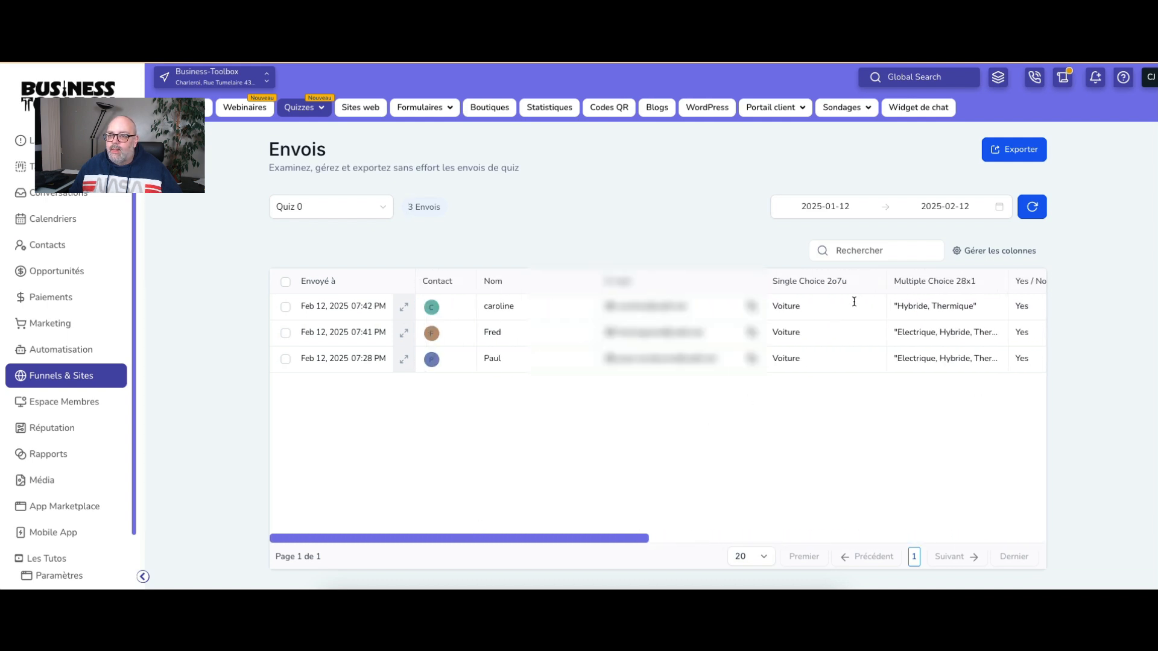
# Step: Look at the column management options of the submissions table, and export the Quiz 0 submissions
pyautogui.click(989, 252)
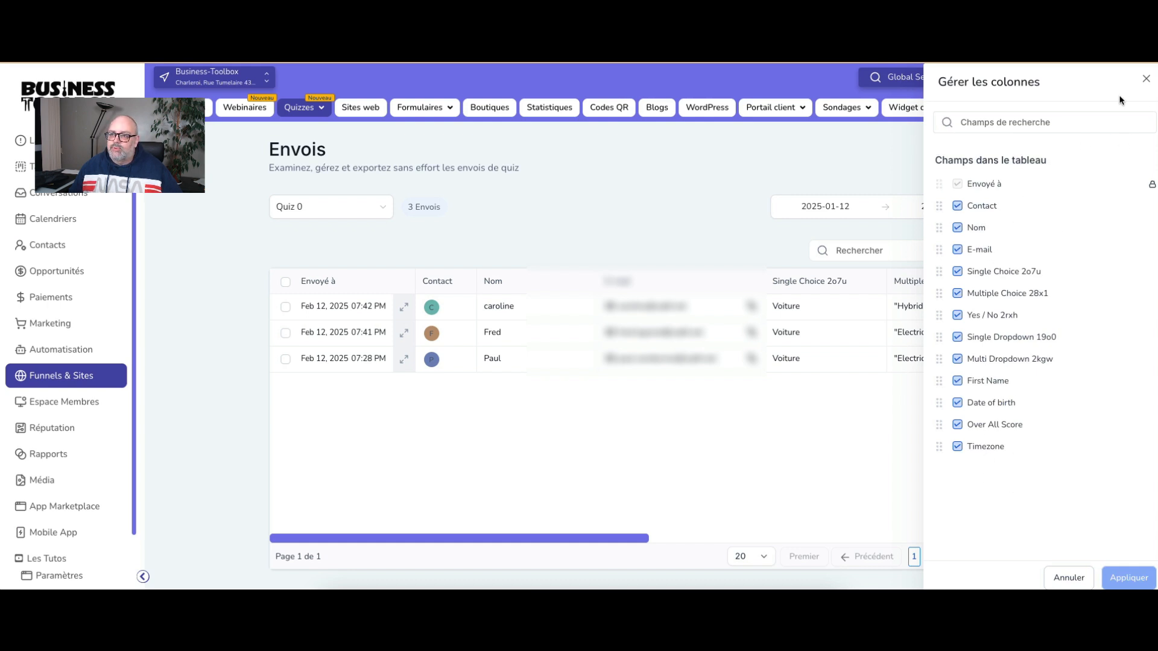
pyautogui.click(1145, 79)
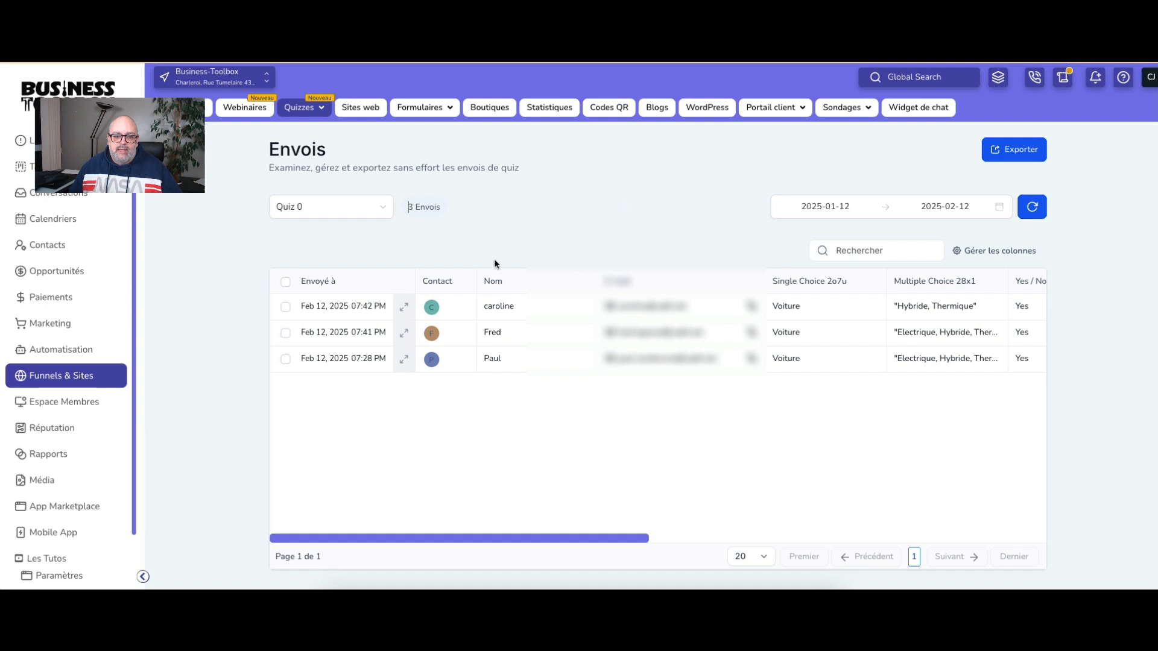
pyautogui.click(1026, 155)
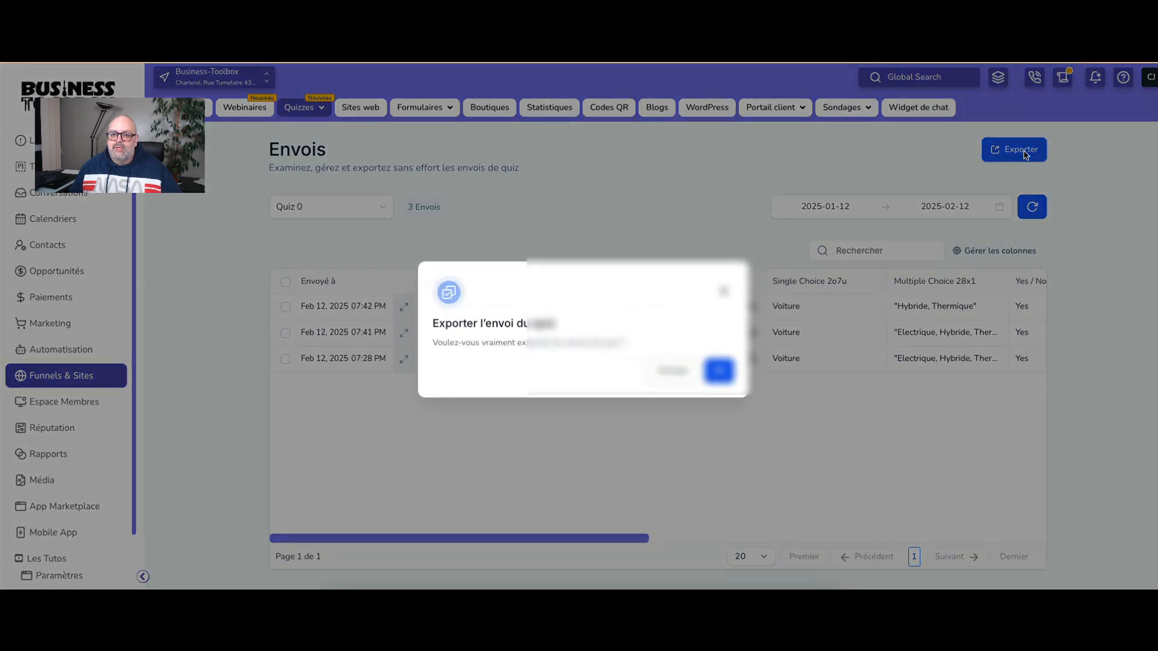
pyautogui.click(724, 369)
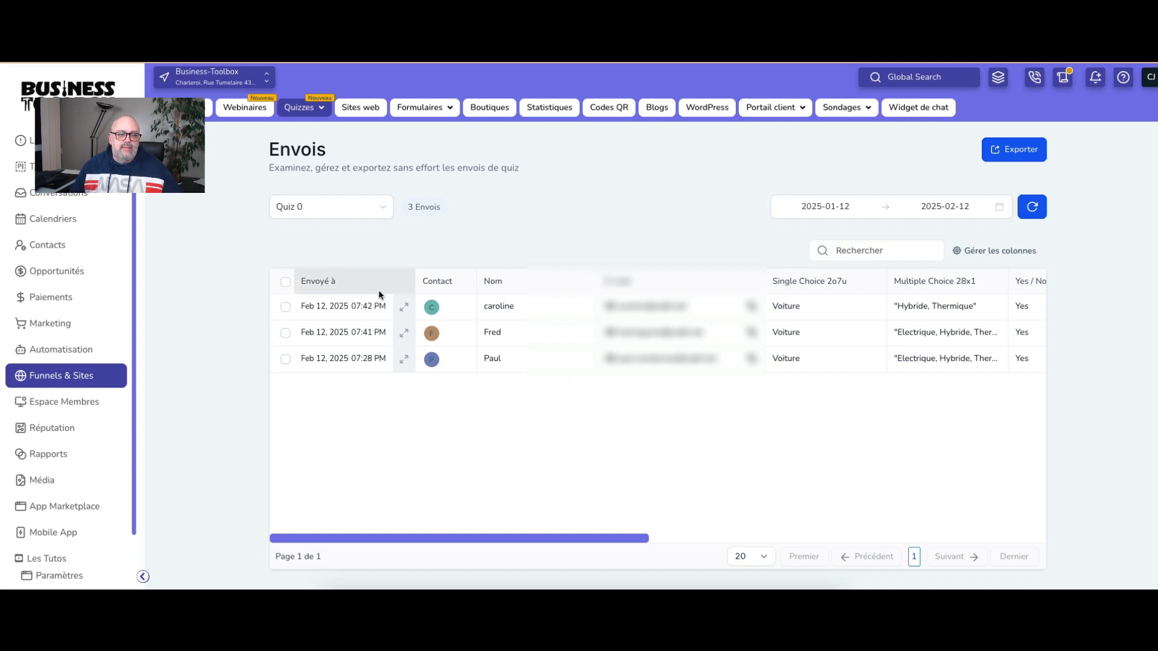
# Step: Open the third contact in the contacts list and examine its date of birth, contact source and contact type
pyautogui.click(44, 247)
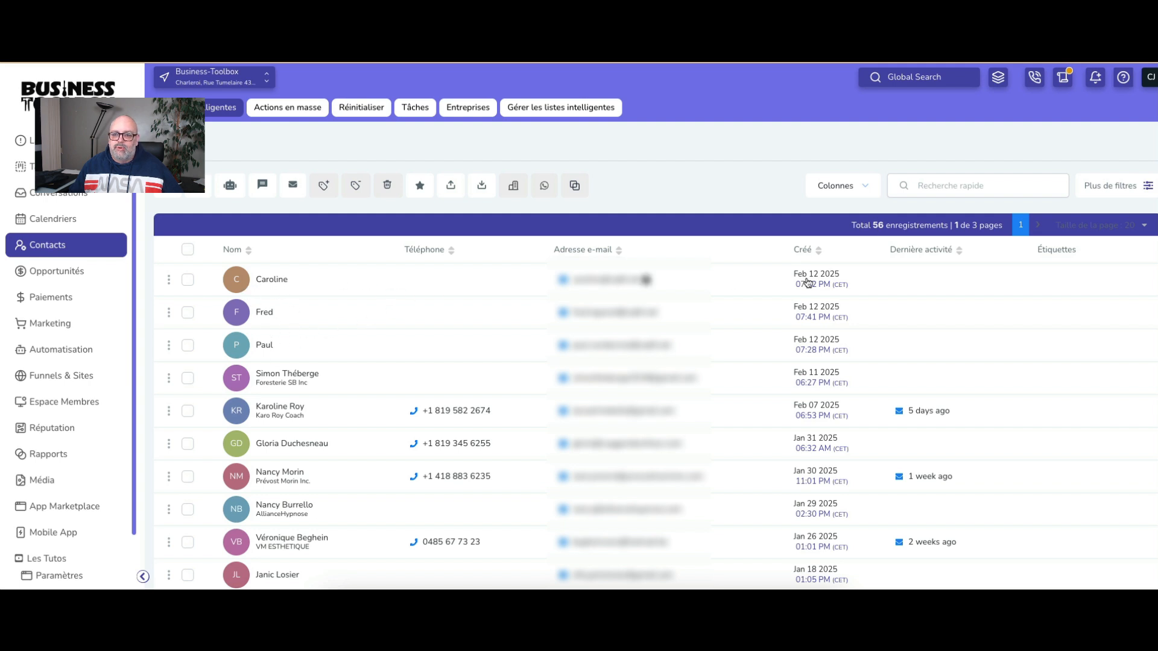
pyautogui.click(265, 345)
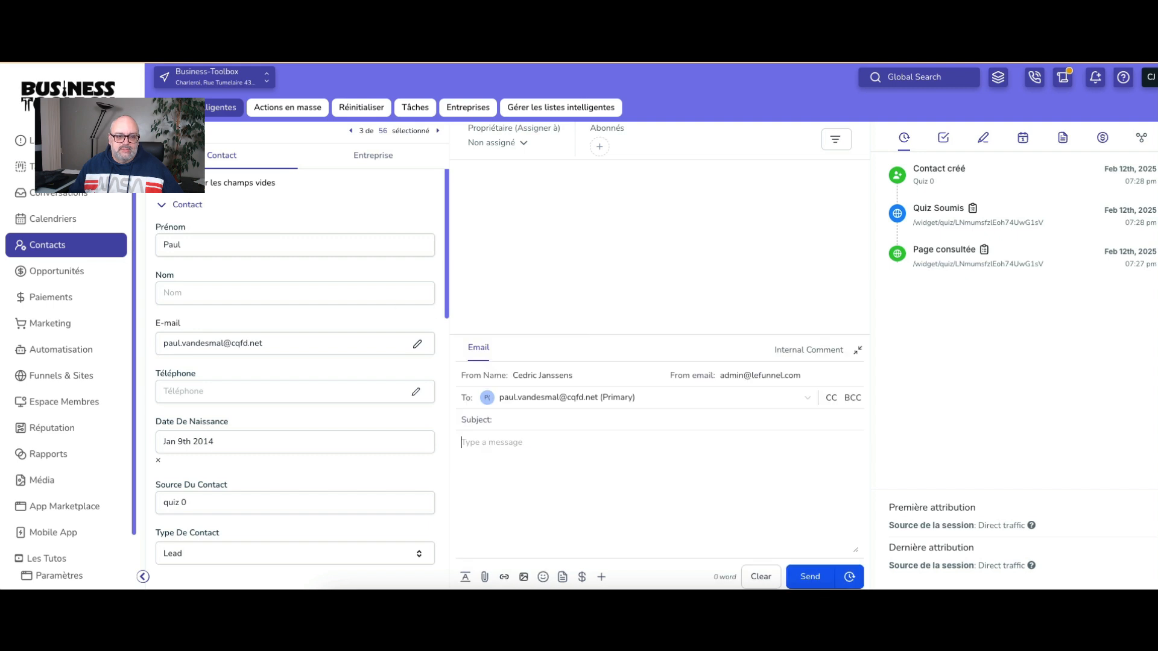
pyautogui.scroll(-4, 395, 291)
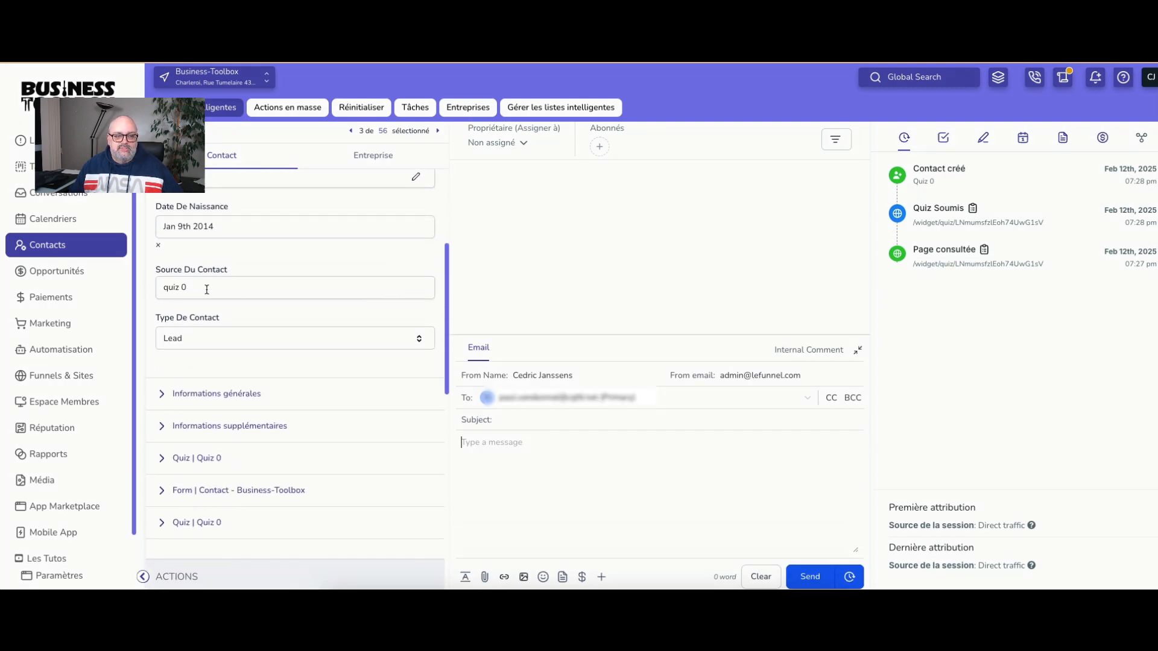
pyautogui.scroll(-1, 229, 482)
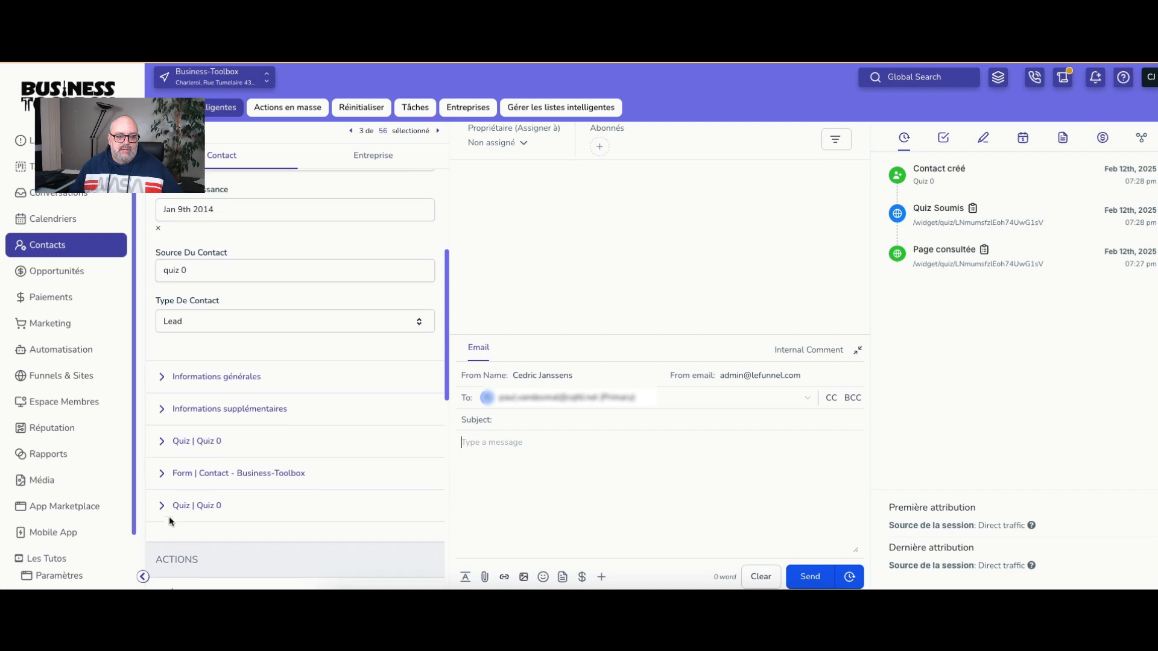
# Step: Expand the contact's last Quiz 0 section and examine the answers stored in its question fields
pyautogui.click(220, 505)
pyautogui.scroll(-5, 338, 442)
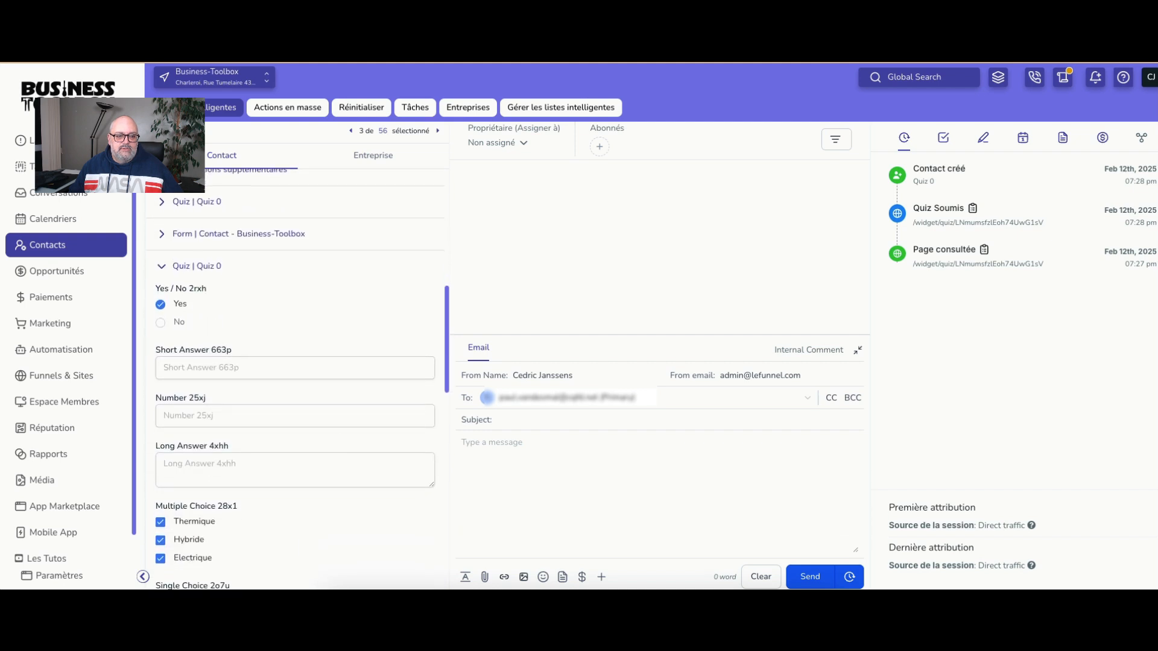
pyautogui.scroll(-4, 339, 442)
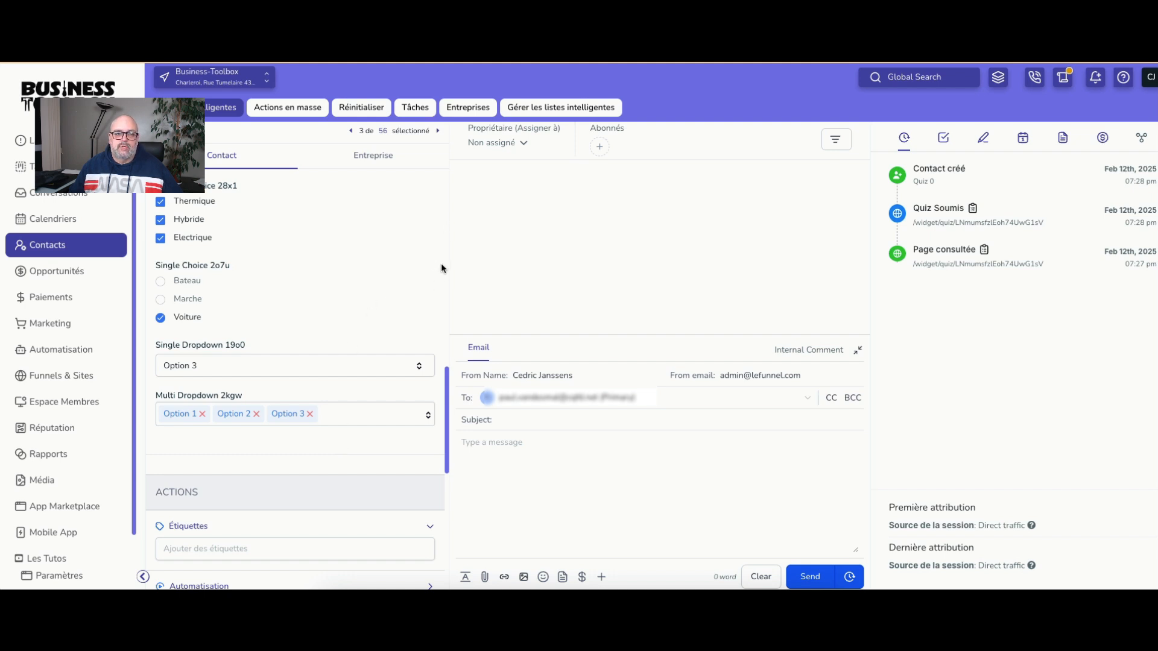
pyautogui.scroll(3, 345, 288)
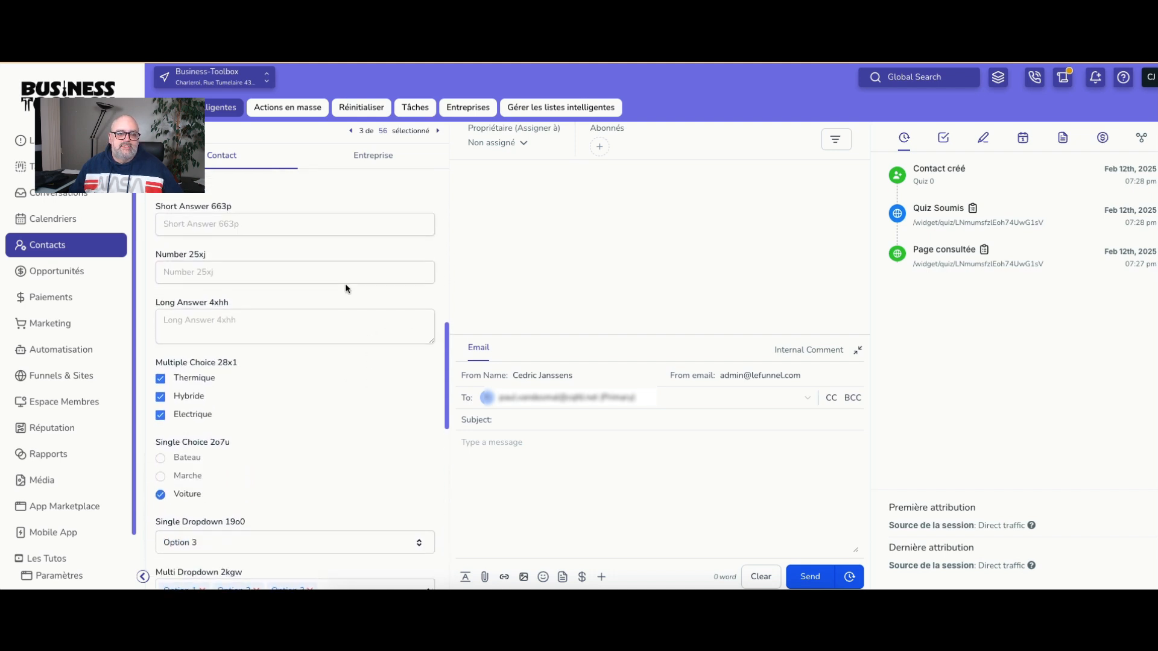
pyautogui.scroll(1, 346, 285)
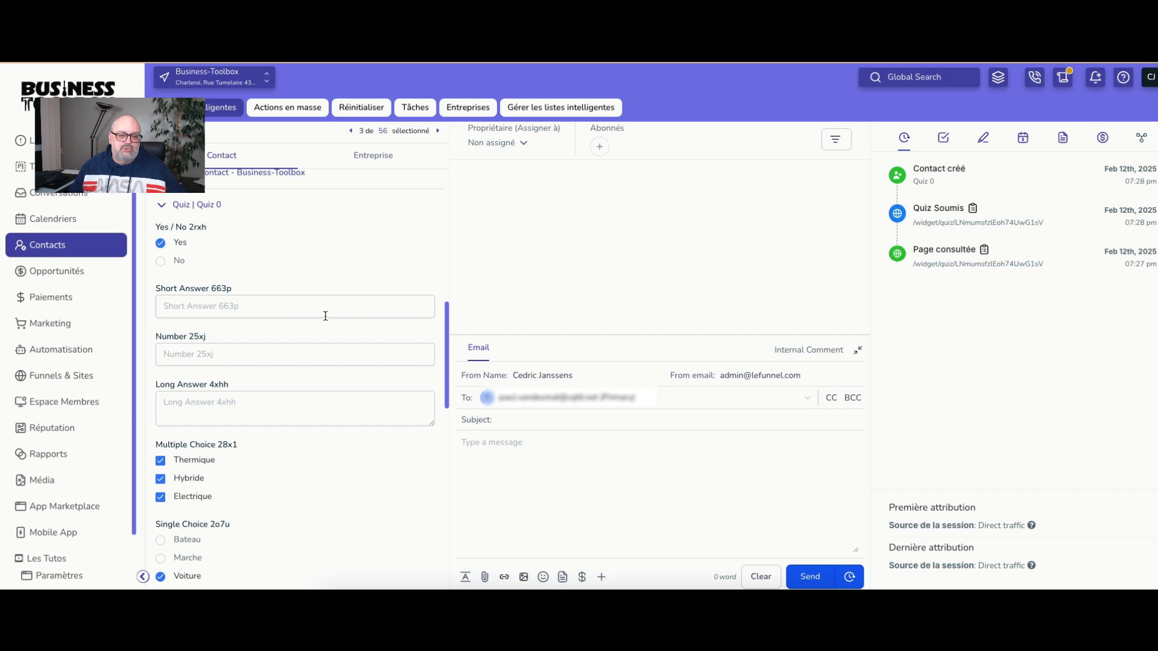
pyautogui.scroll(2, 325, 316)
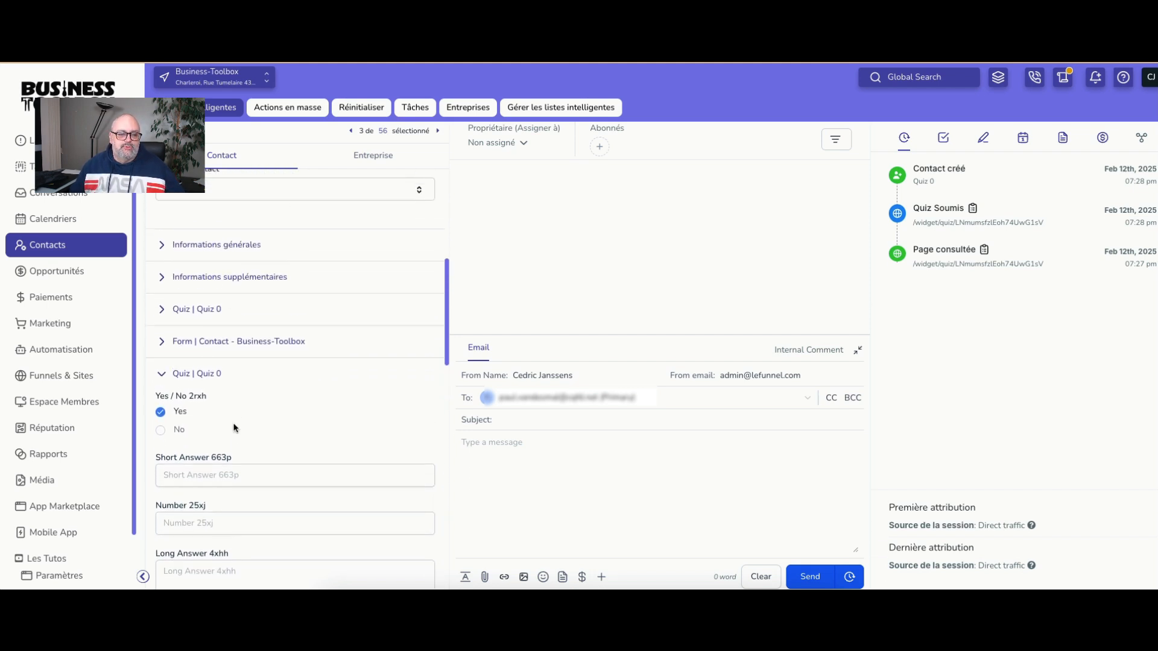